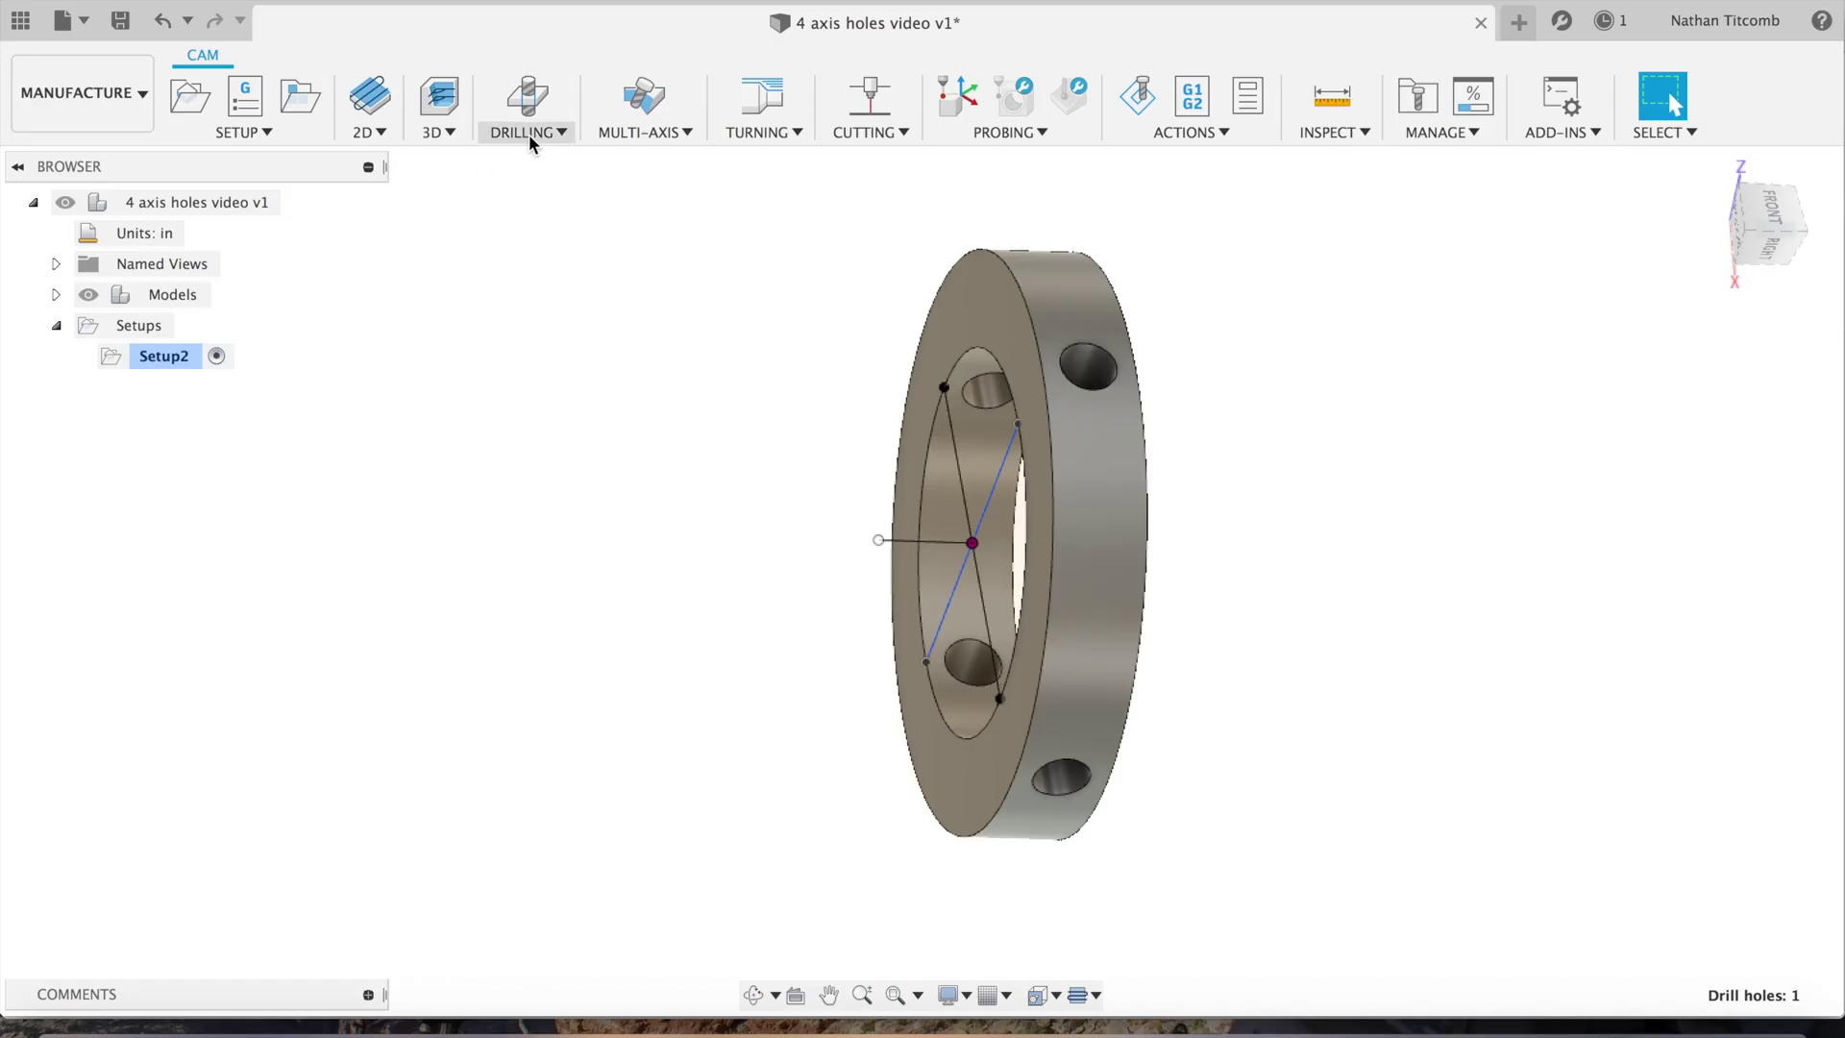
Start a new Drill operation on Setup2 using the ½-inch 90° spot drill.
mouse_move(1778, 231)
middle_mouse_down("shift")
mouse_move(1824, 217)
mouse_move(1606, 234)
middle_mouse_up("shift")
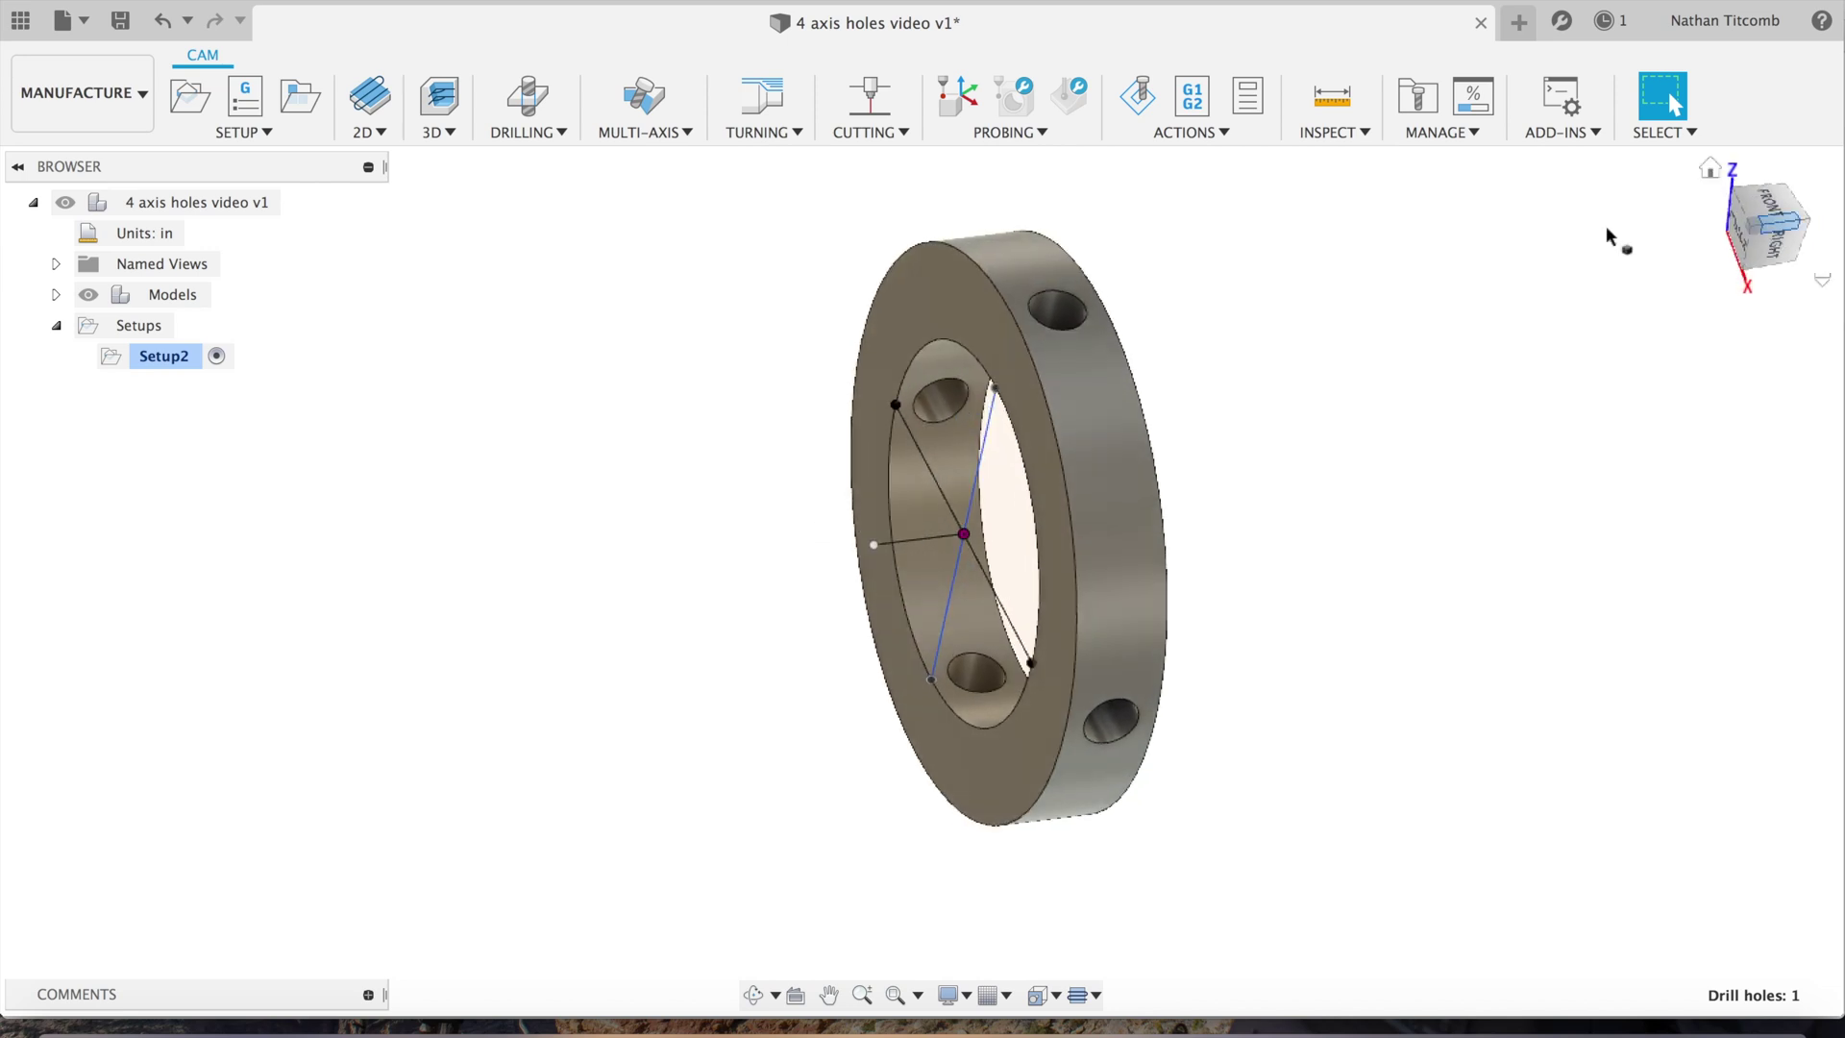
left_click(180, 354)
left_click(509, 131)
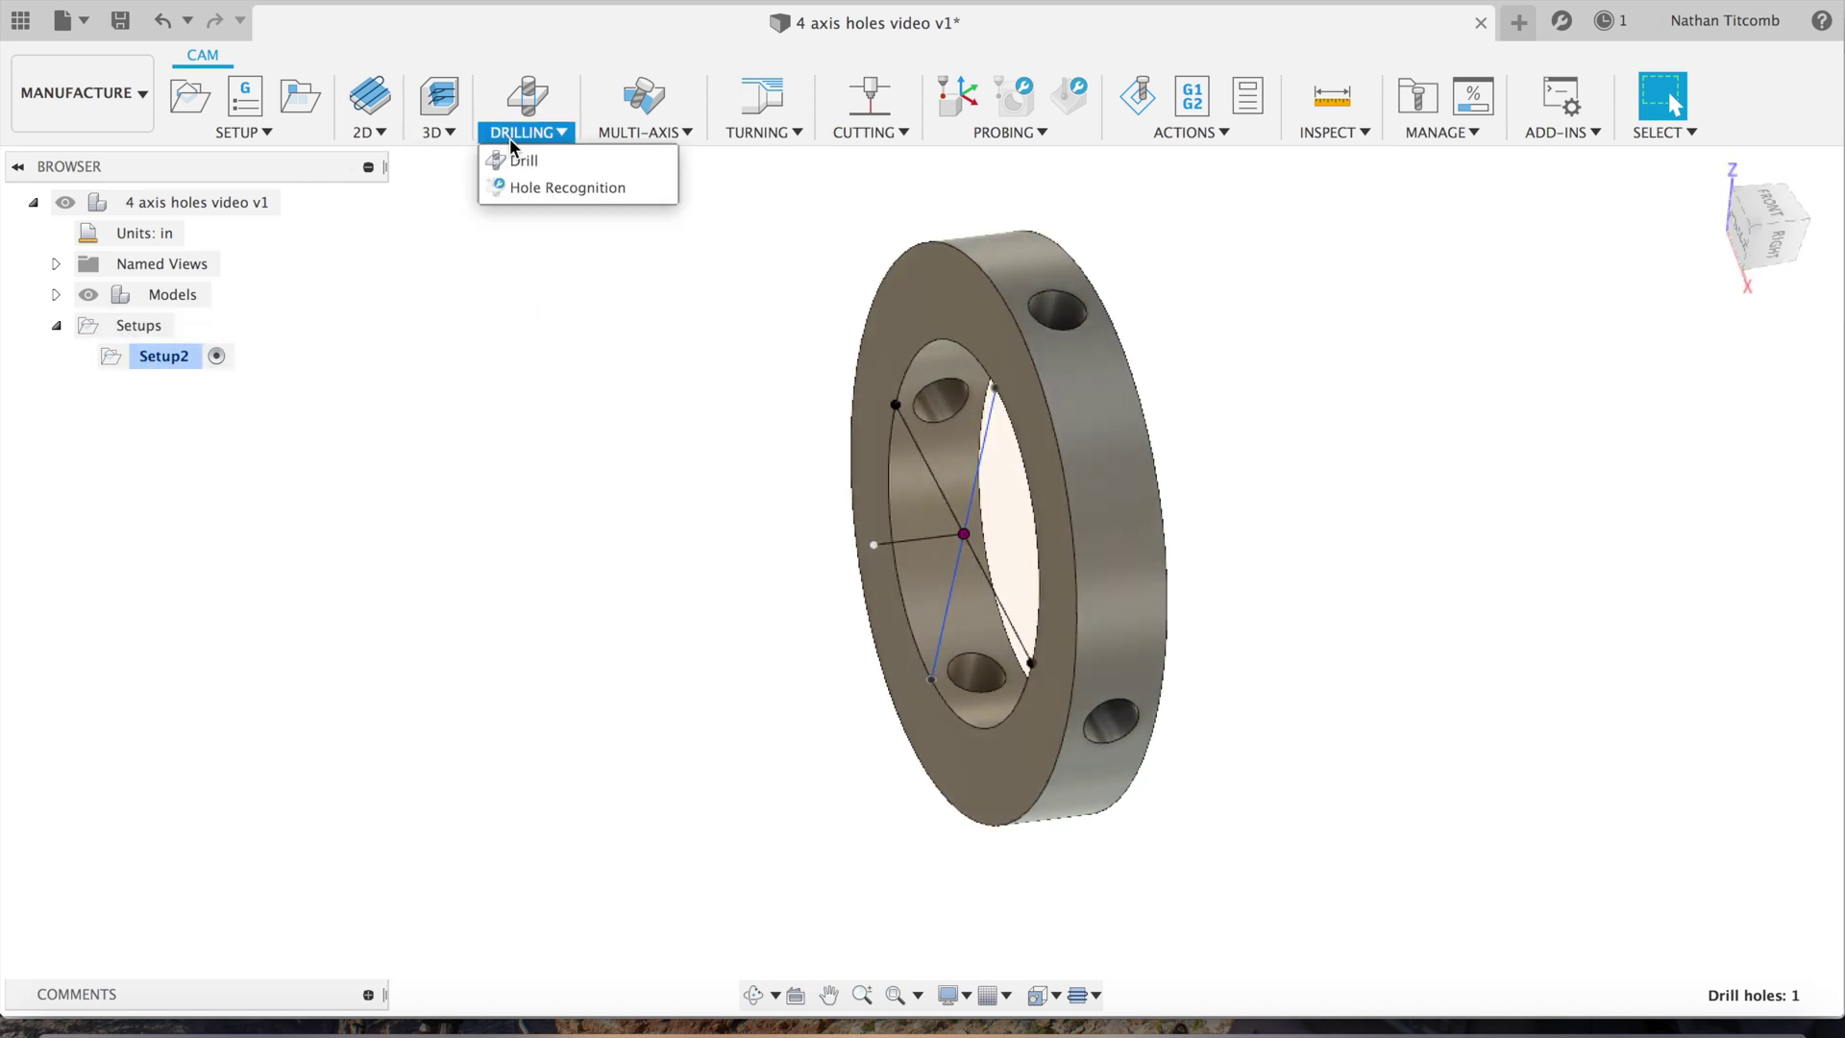
left_click(518, 157)
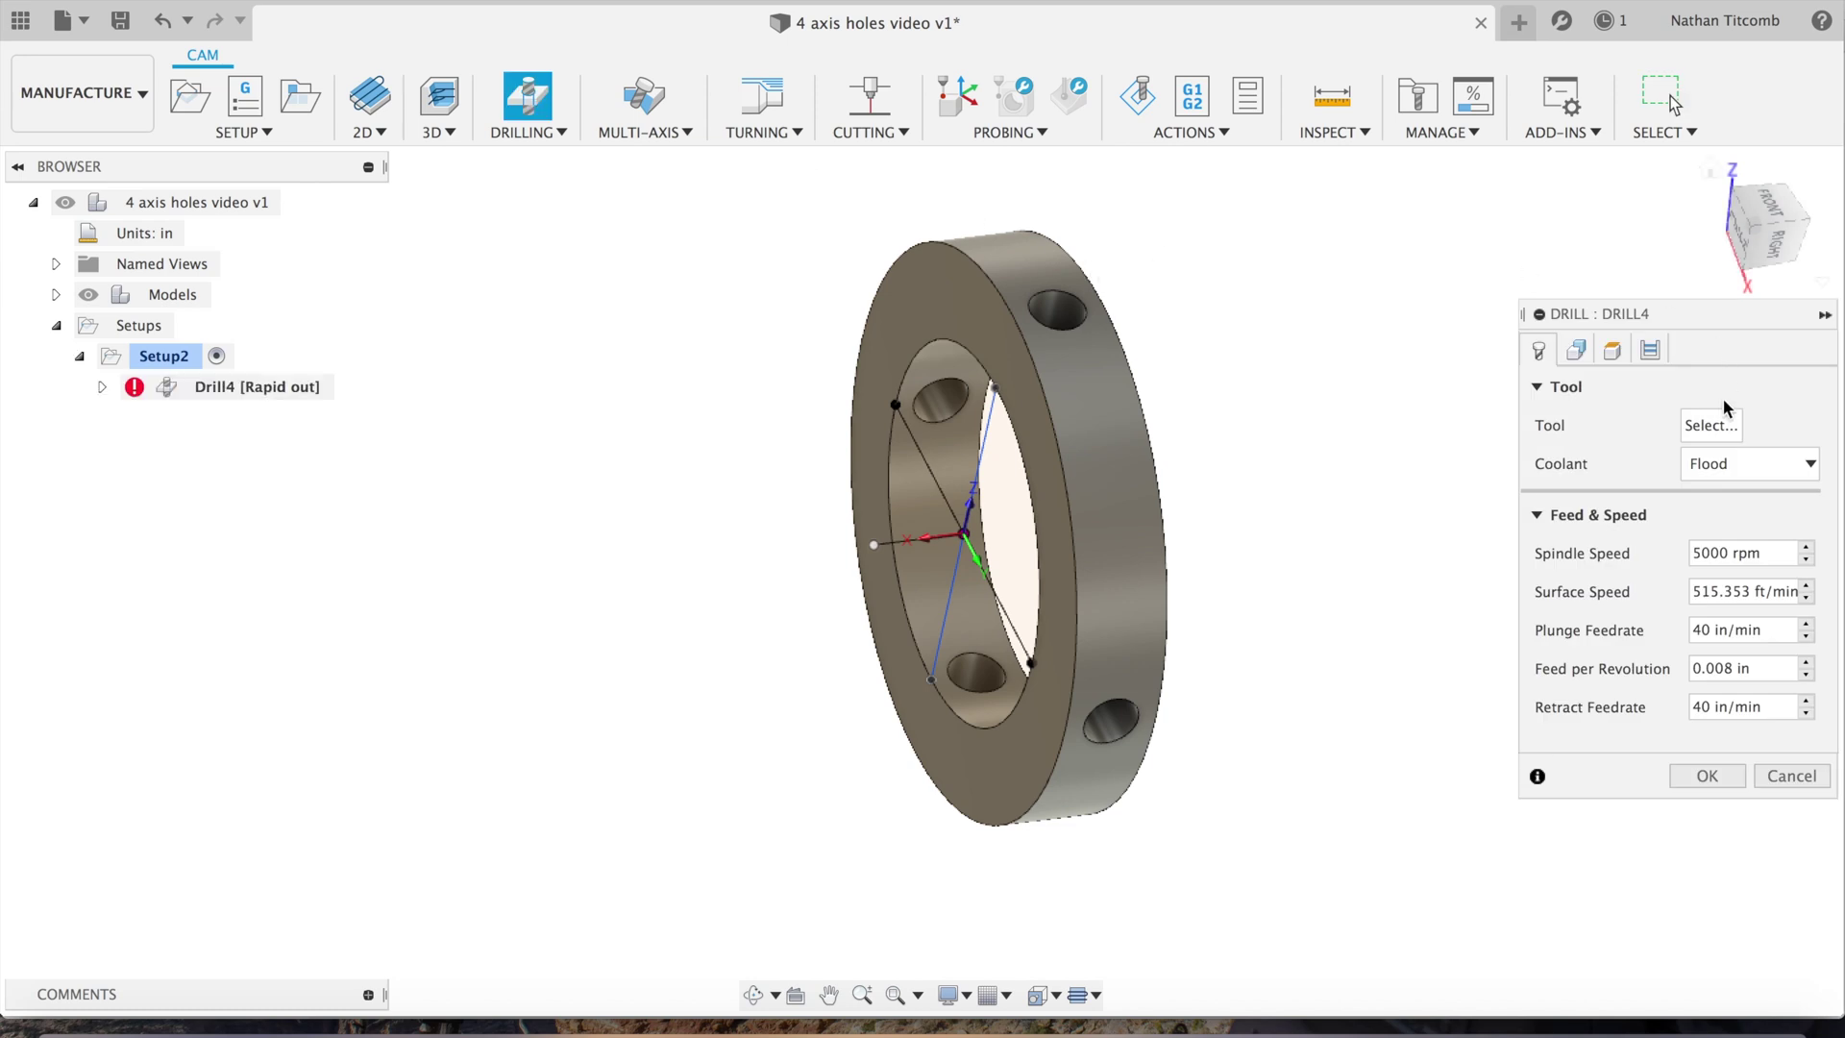
left_click(1721, 429)
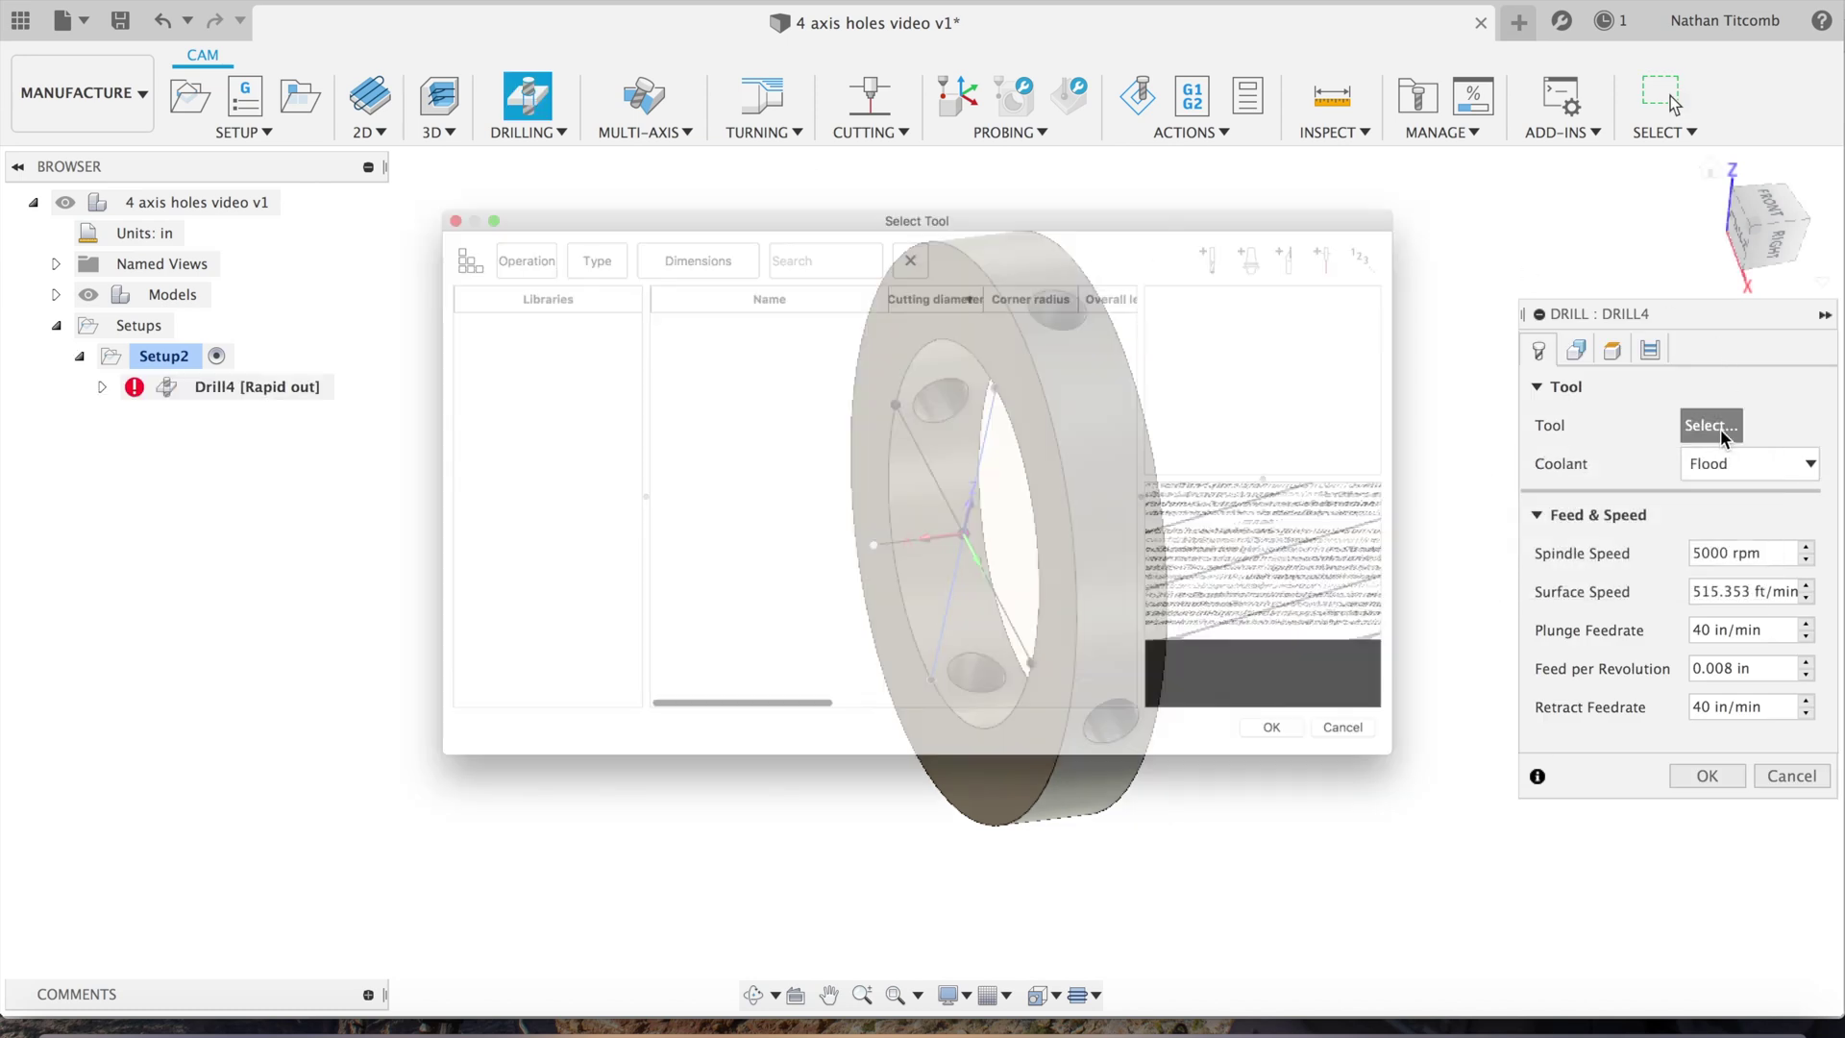
left_click(928, 295)
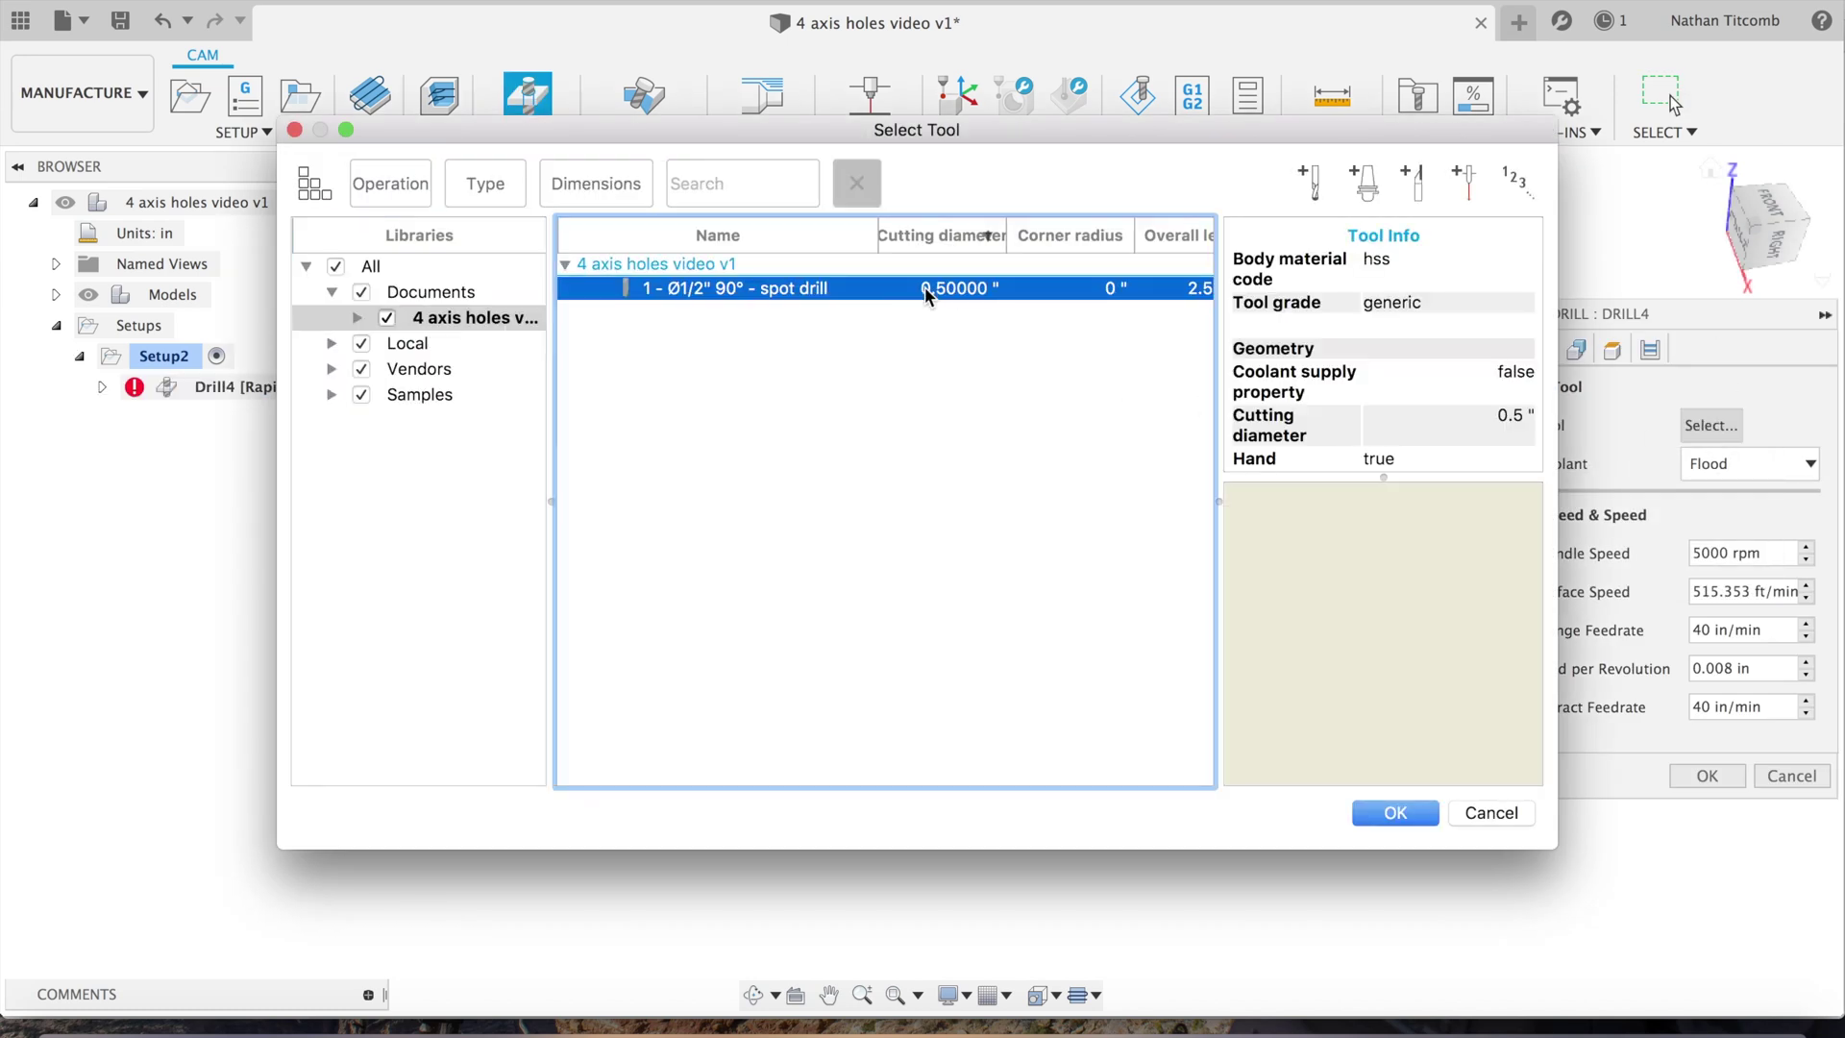
left_click(1394, 814)
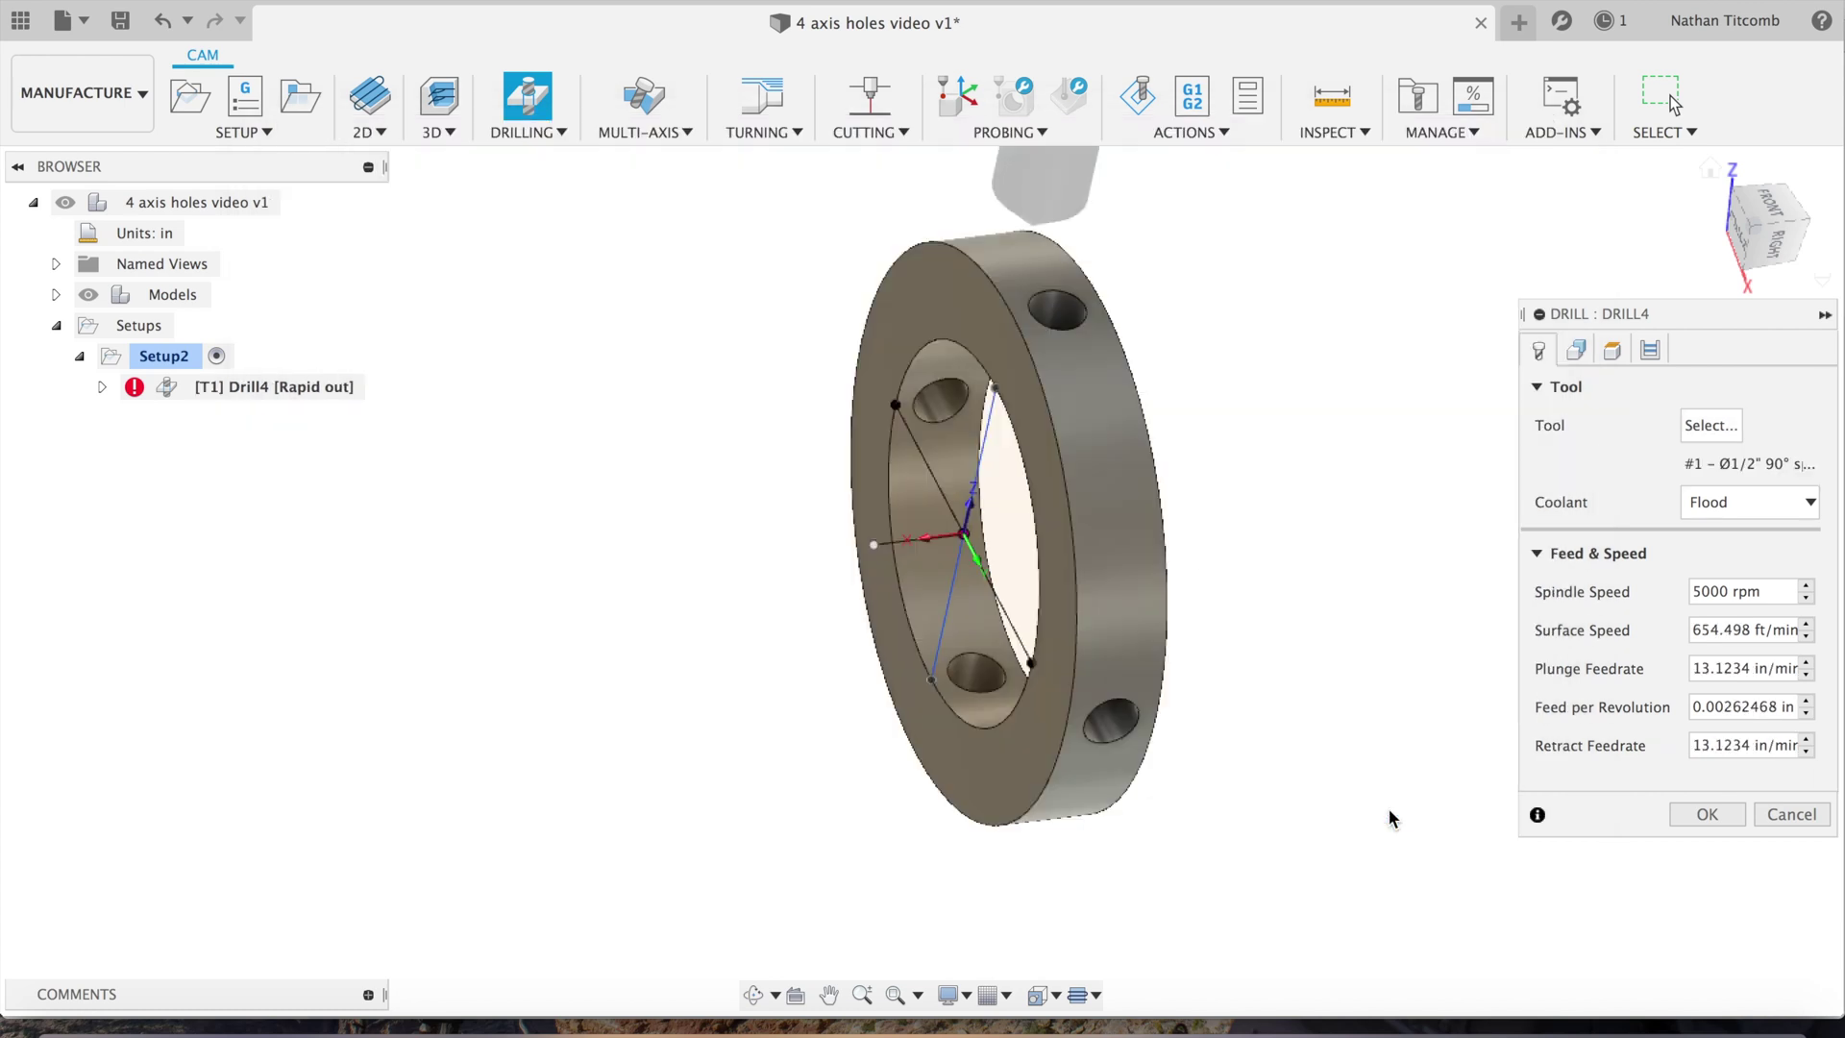
Target the top radial hole and set Bottom Height to chamfer width 0.01.
left_click(1578, 356)
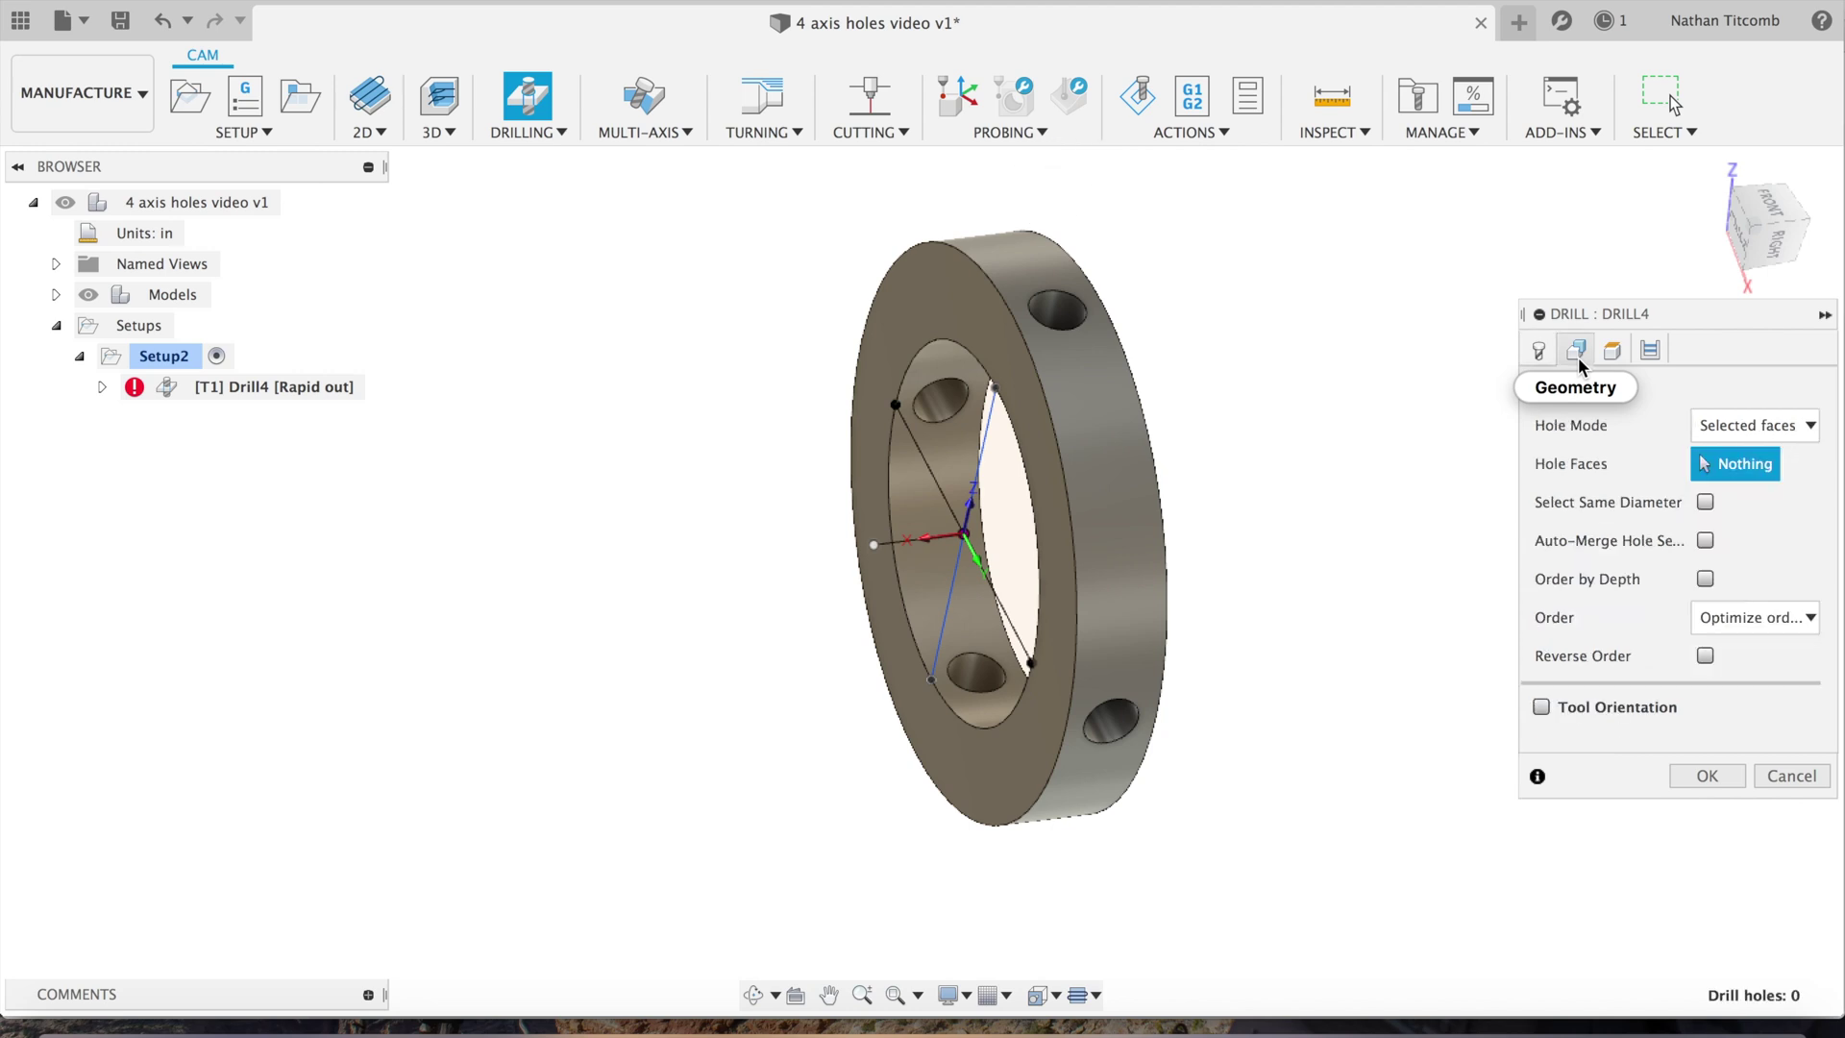
left_click(1065, 302)
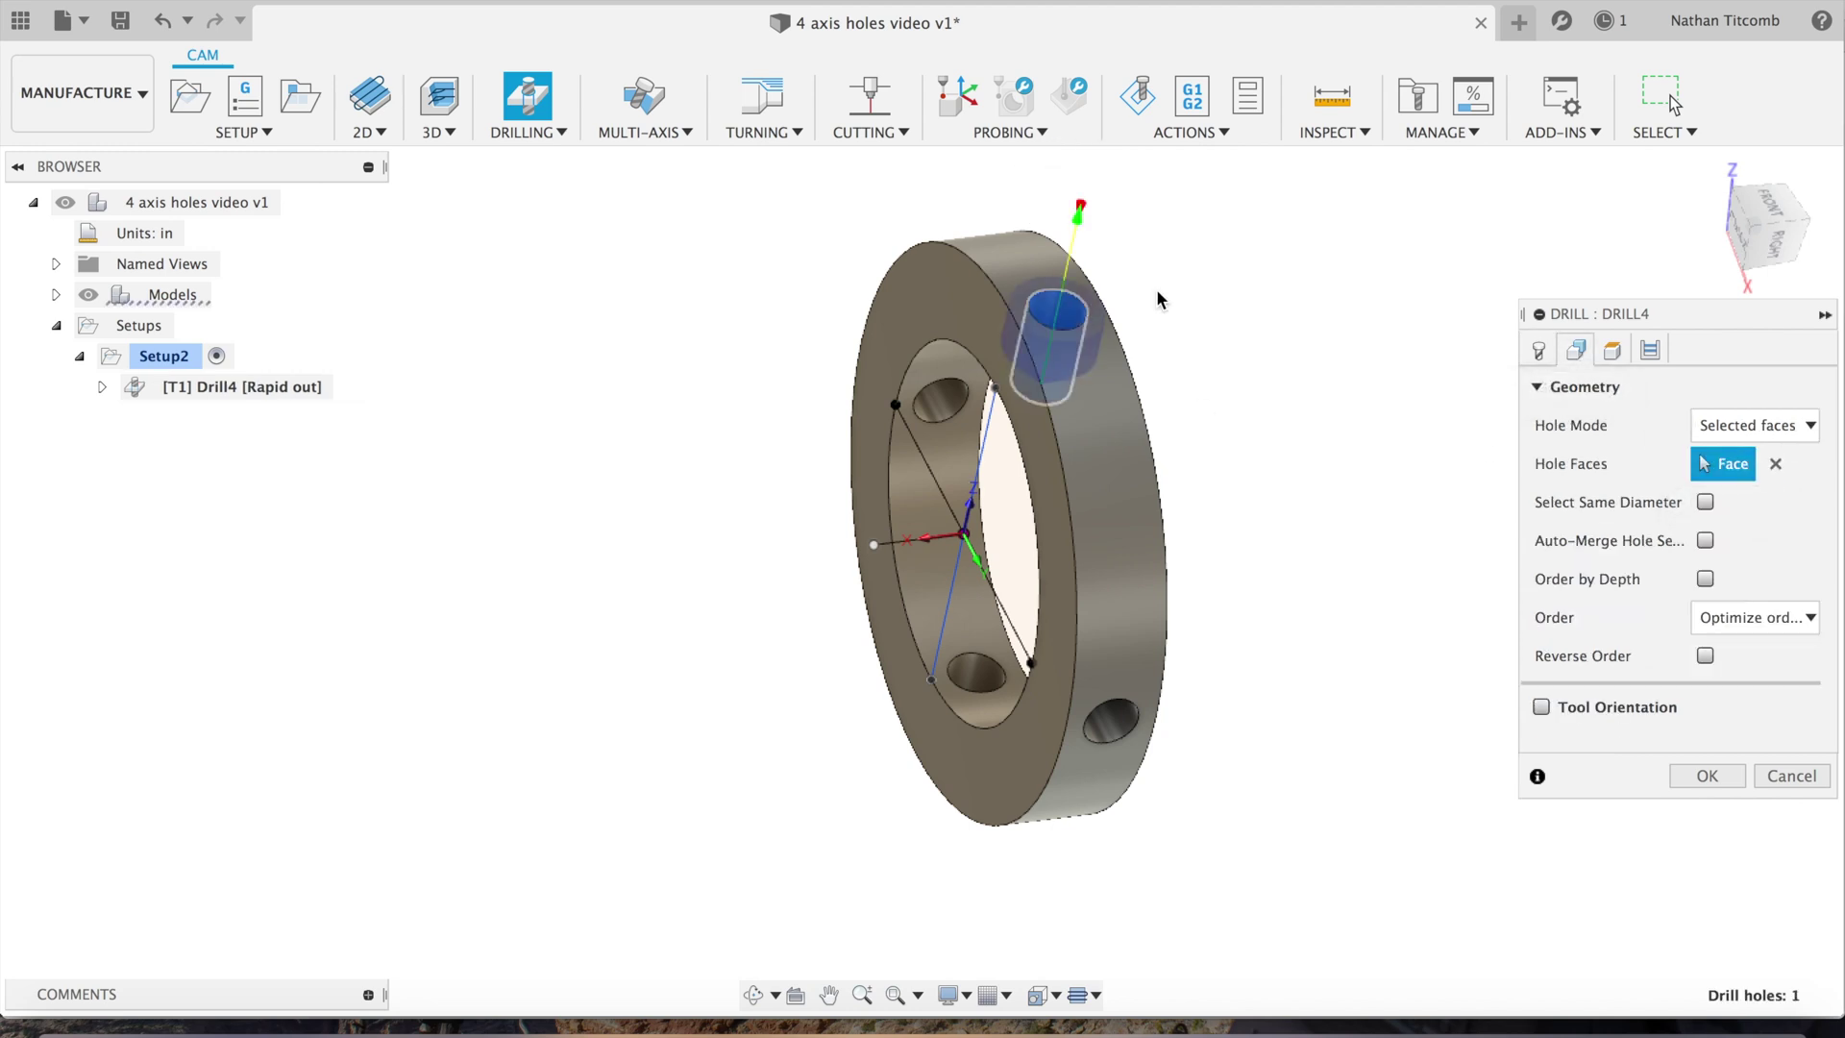
left_click(1615, 347)
scroll(1699, 763, "down", 1)
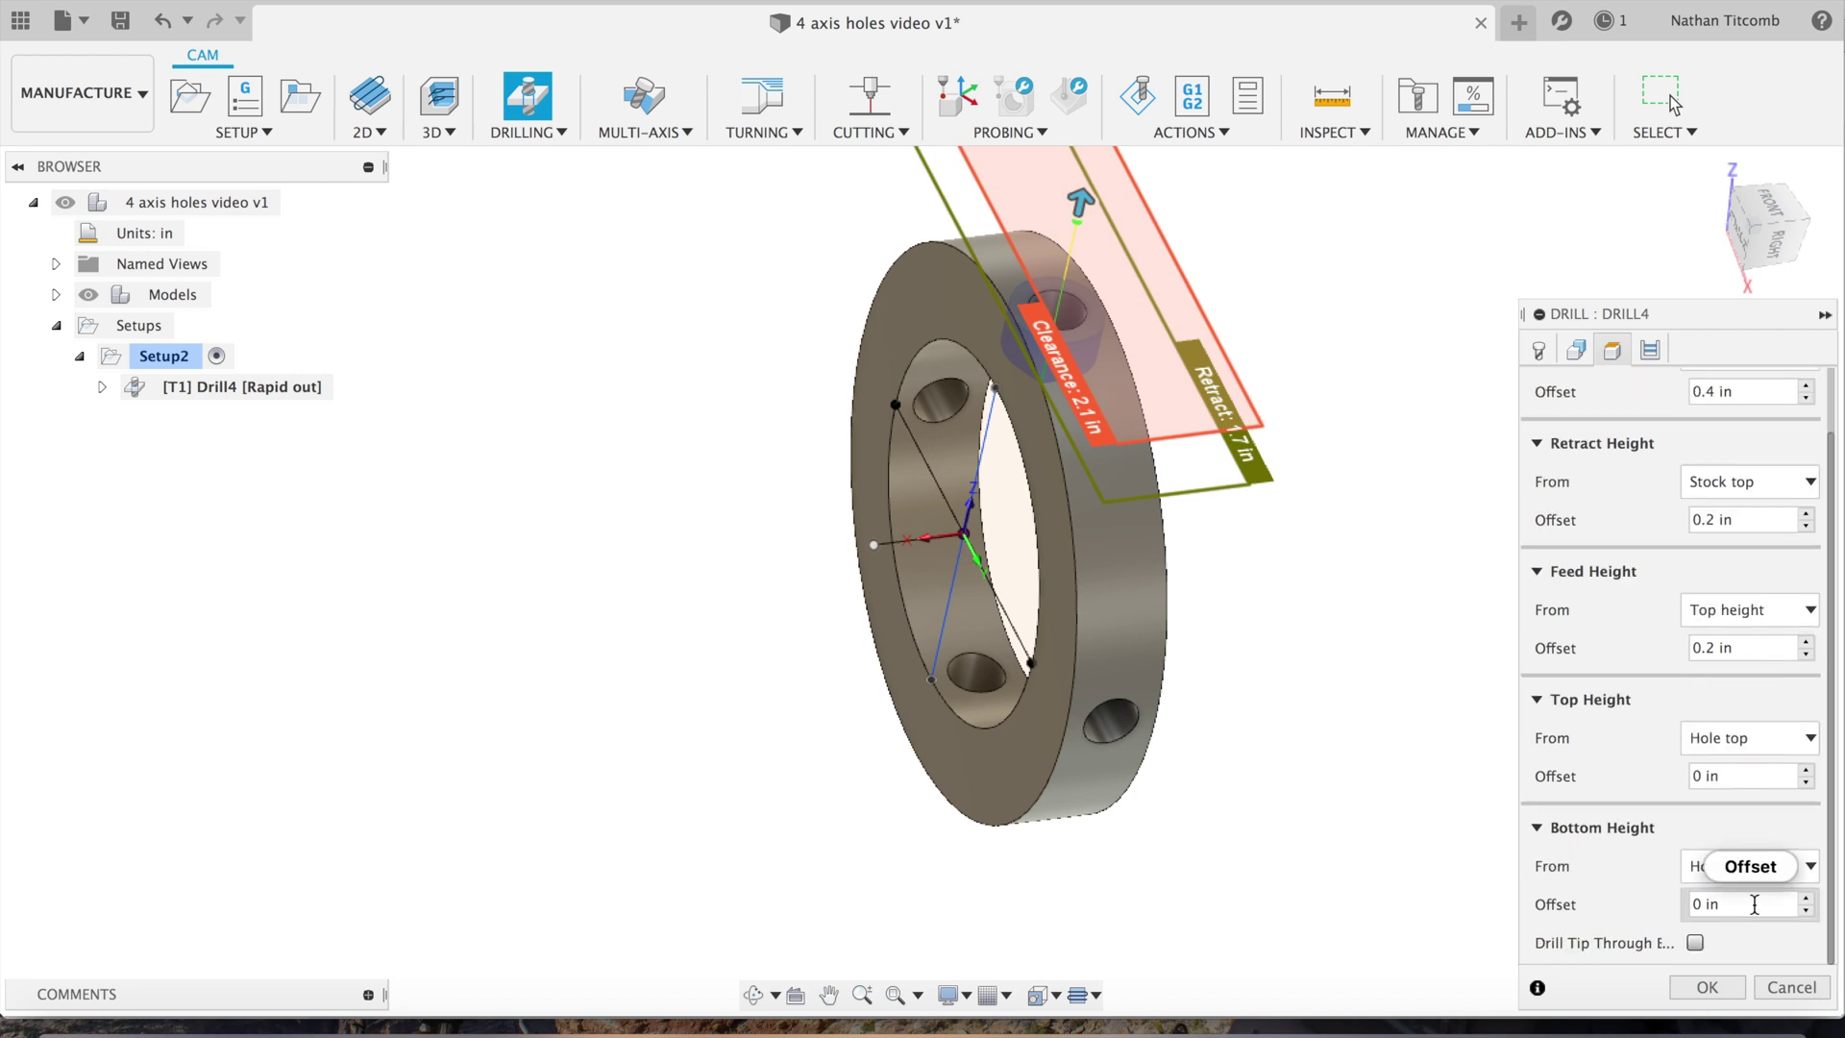
left_click(1782, 865)
left_click(1758, 805)
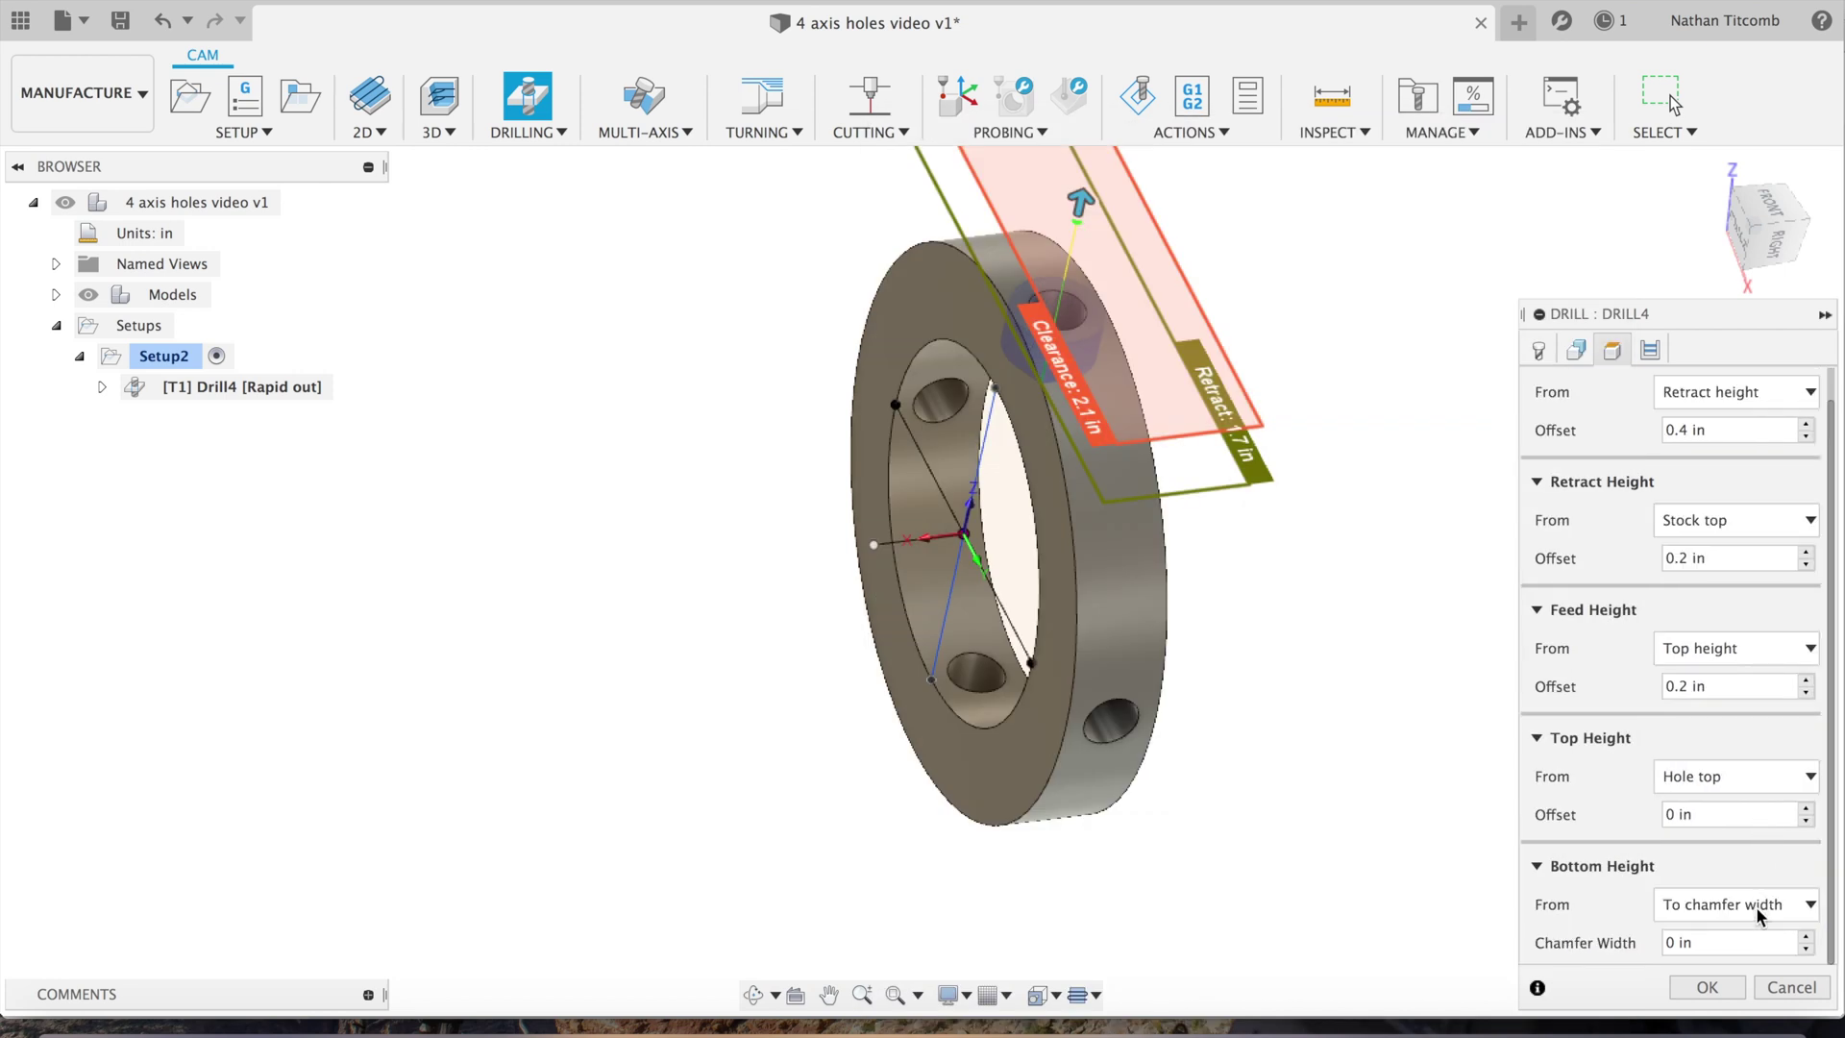
left_click(1737, 946)
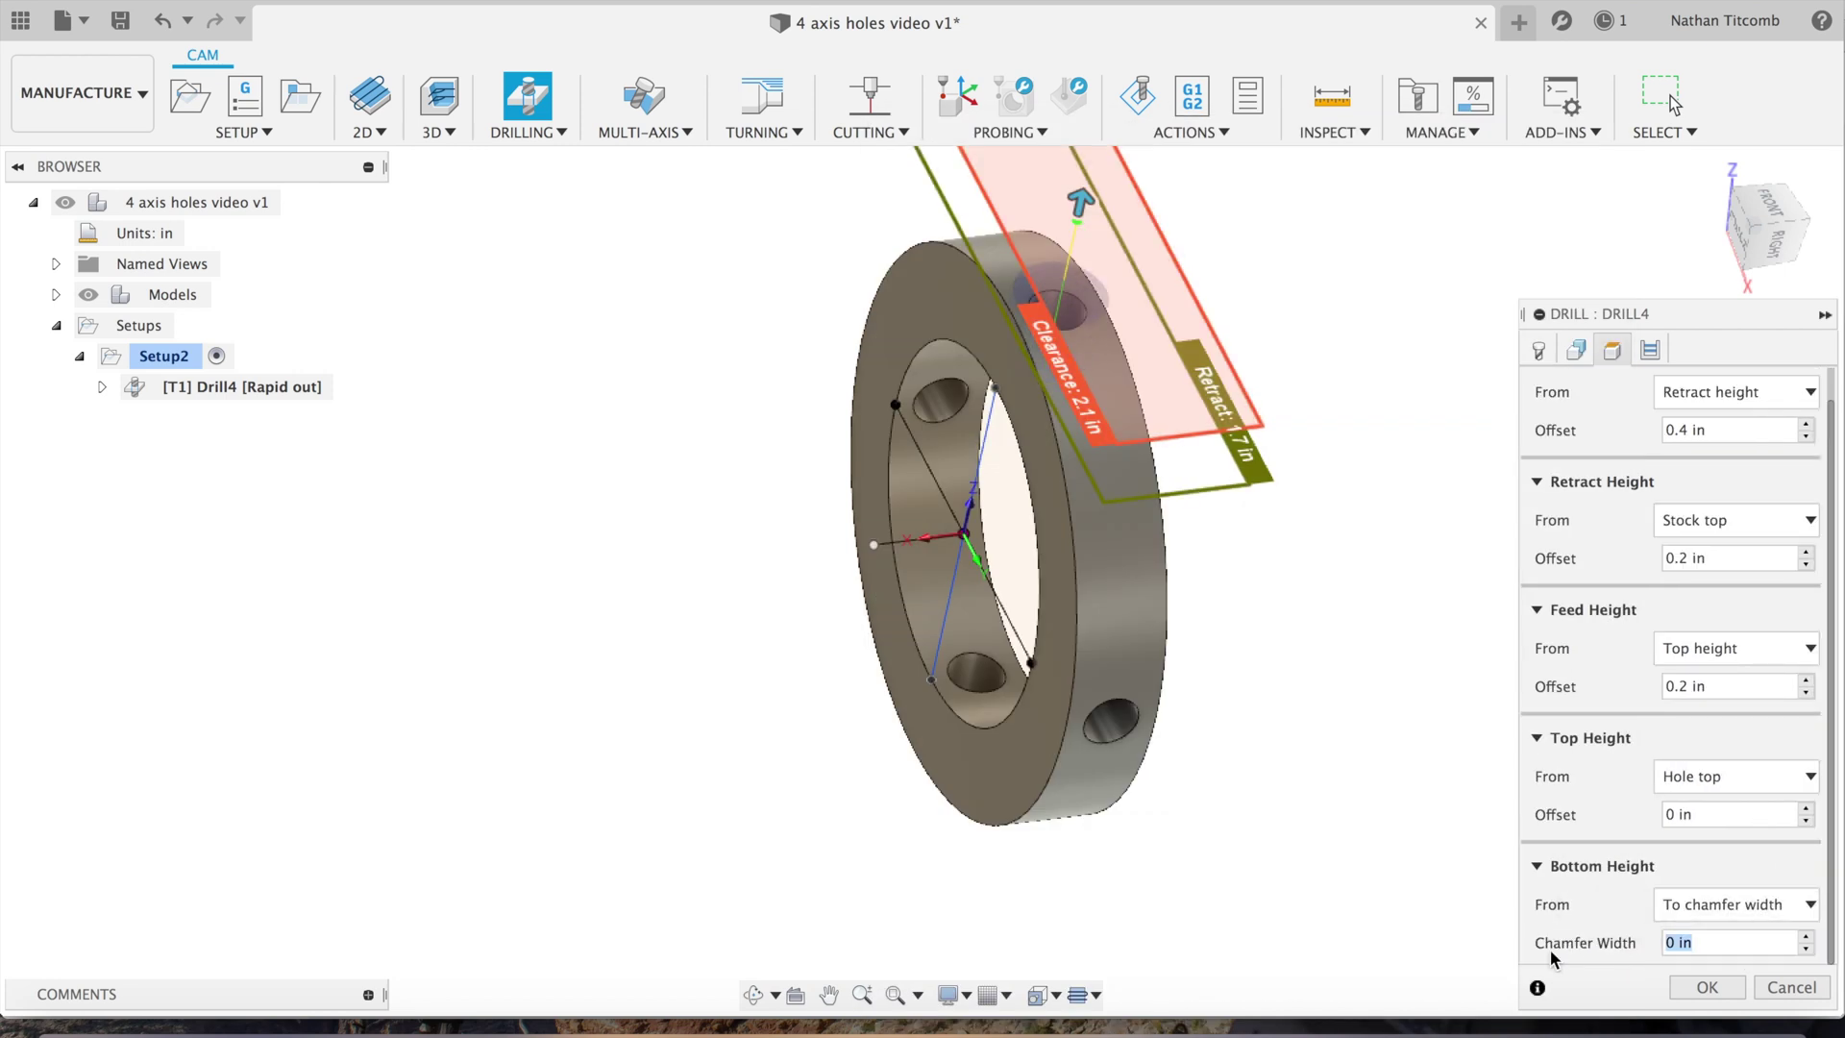
type("0.01")
Go to easyspeedsandfeeds.com in the browser and scroll down to the drilling calculator.
left_click(1539, 350)
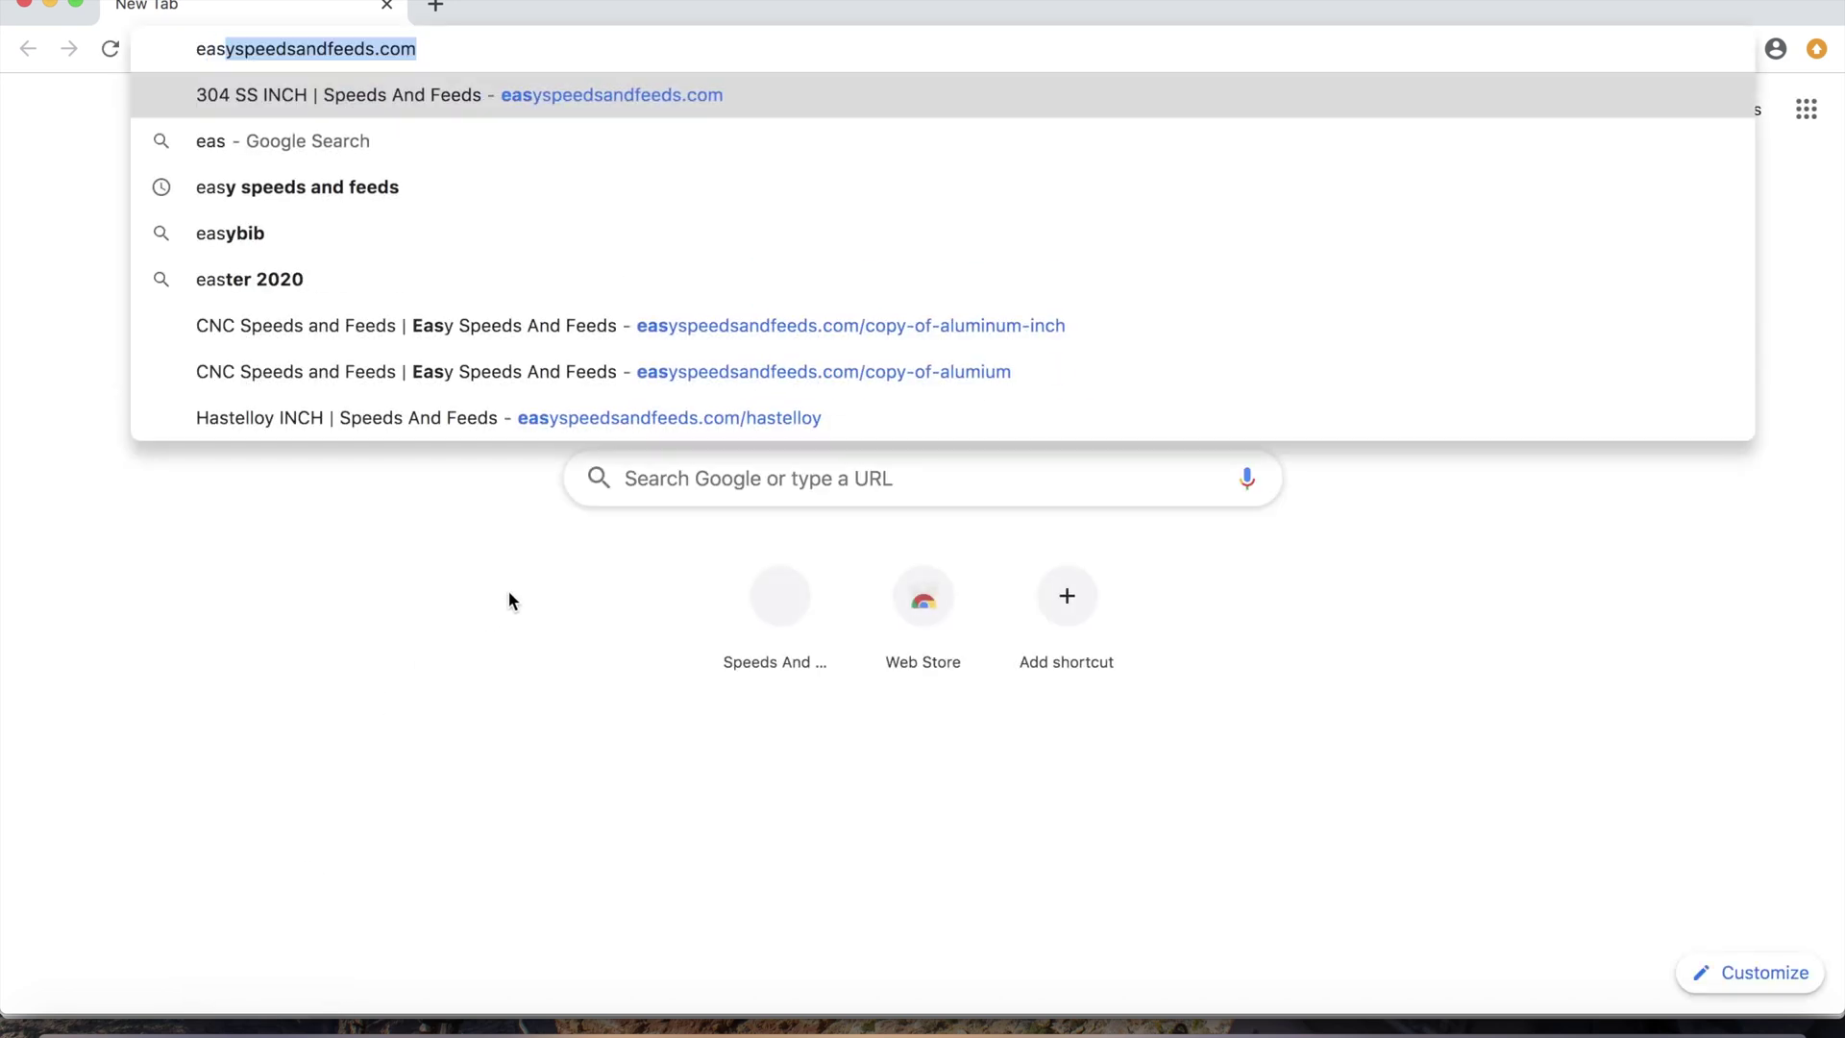
left_click(665, 94)
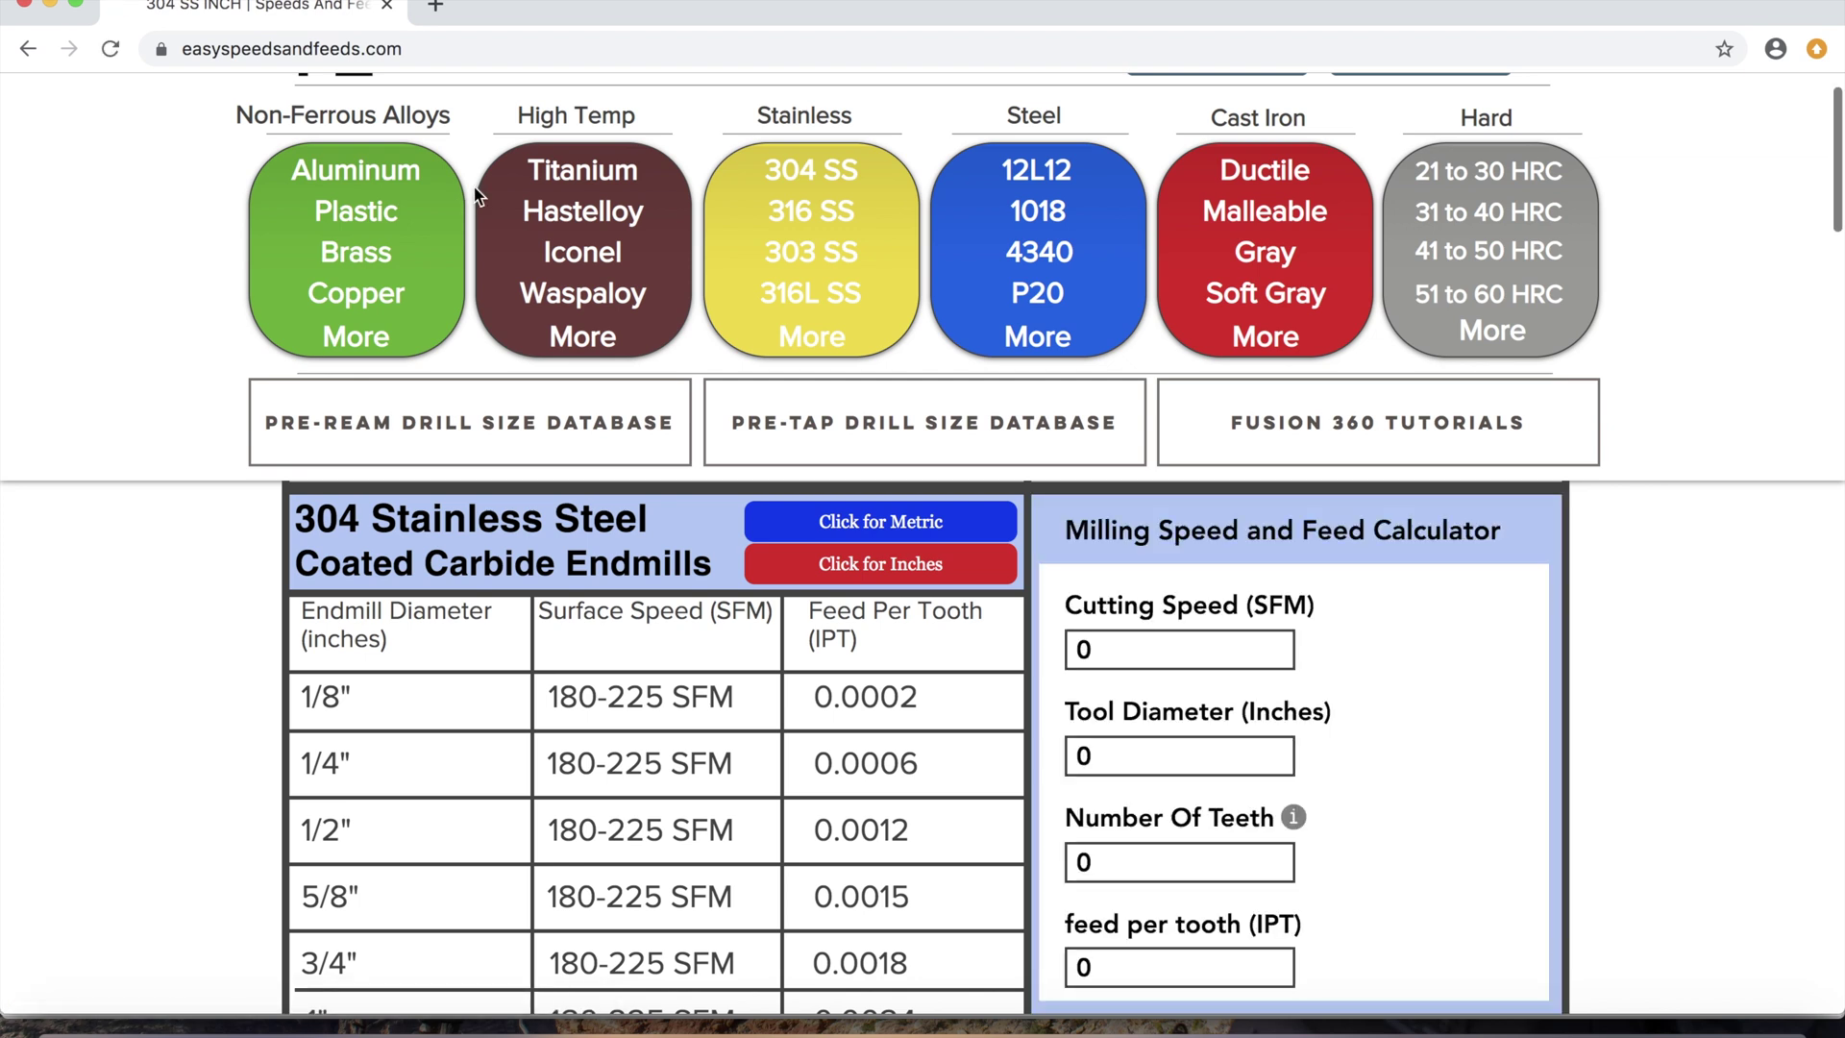
left_click(817, 207)
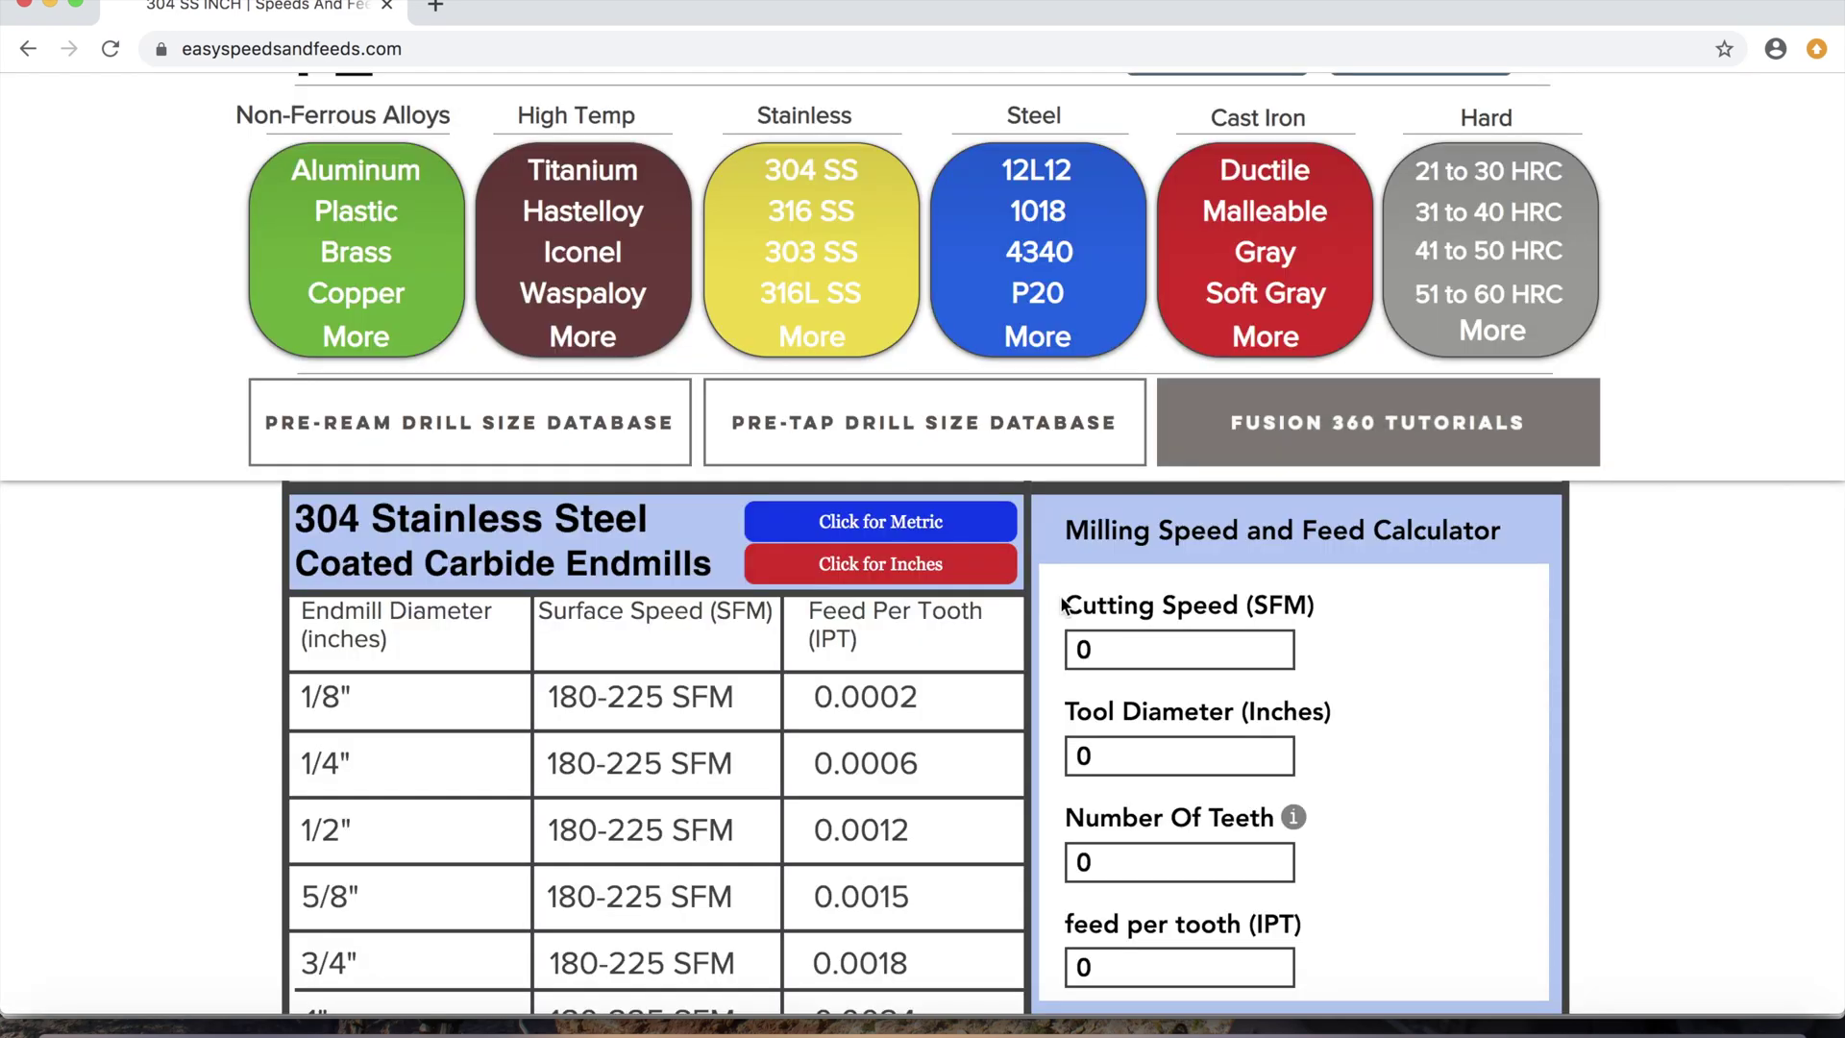
scroll(1065, 604, "down", 15)
scroll(1065, 604, "down", 10)
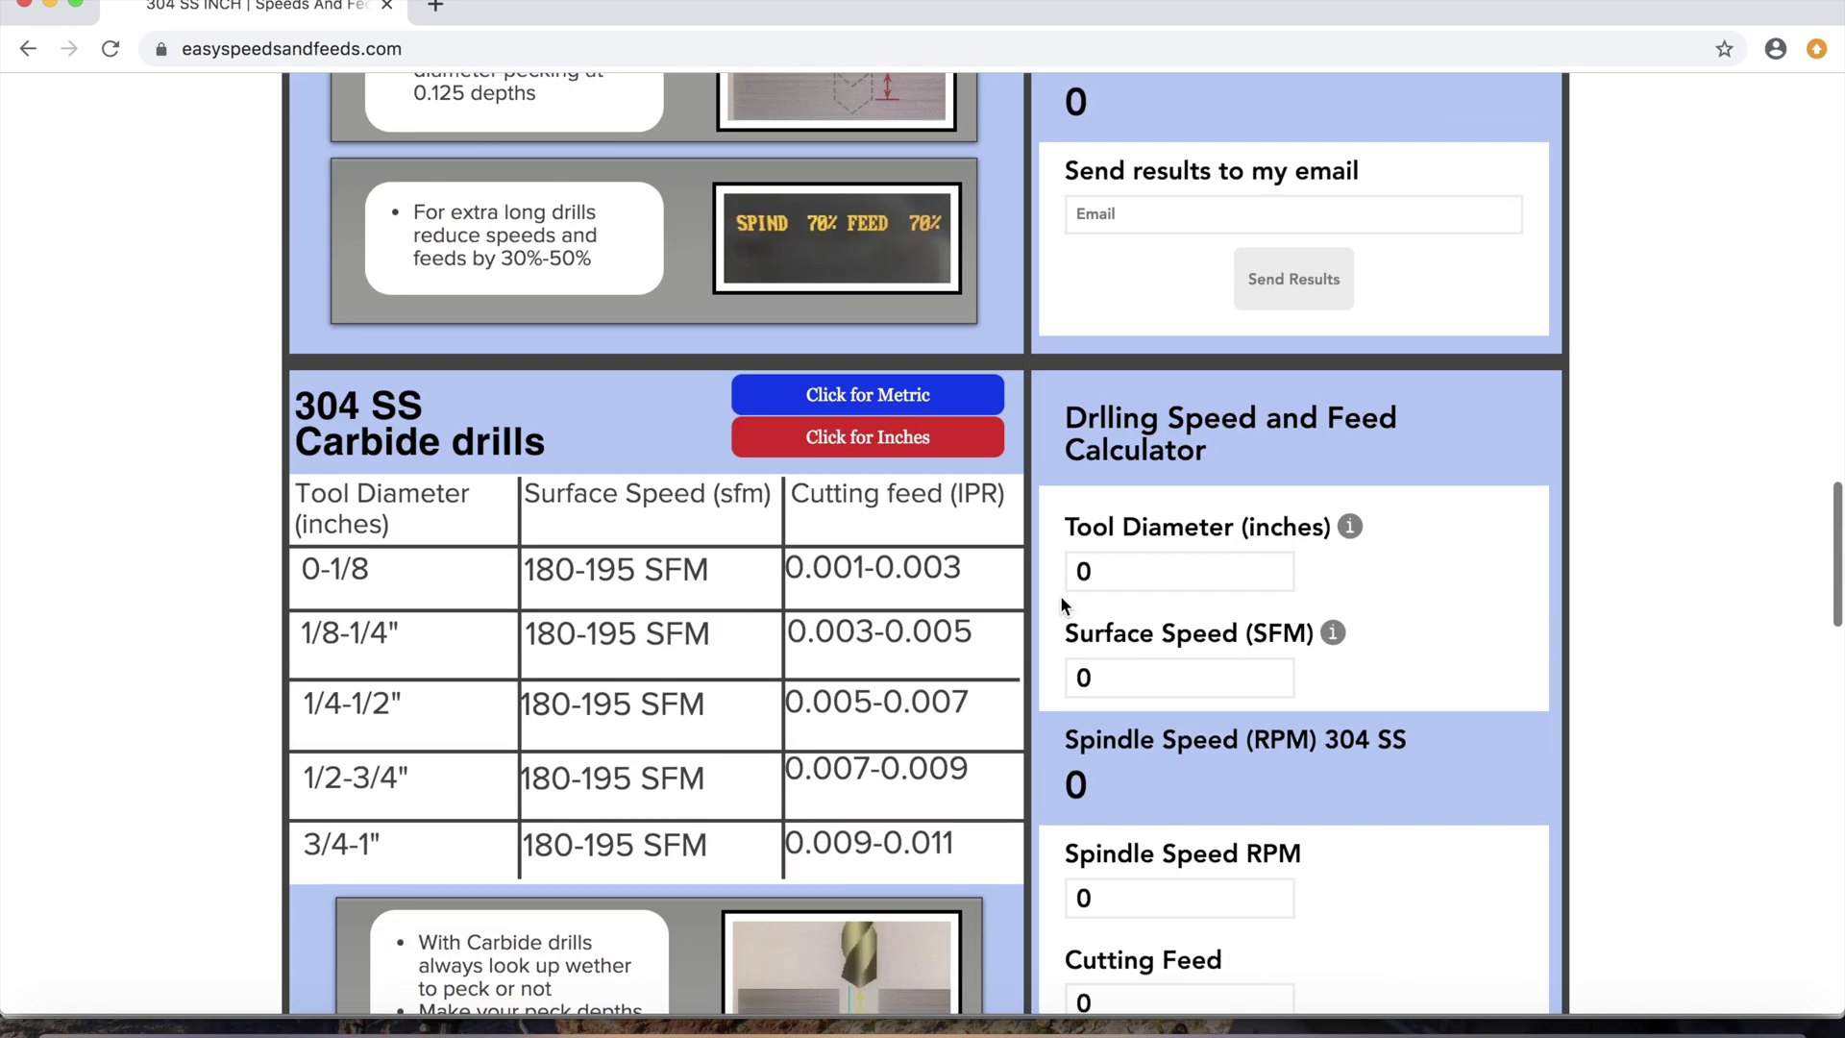
Enter 0.5 in diameter, 180 SFM and 0.006 IPR to get 1375 RPM and 8 IPM.
left_click(1269, 376)
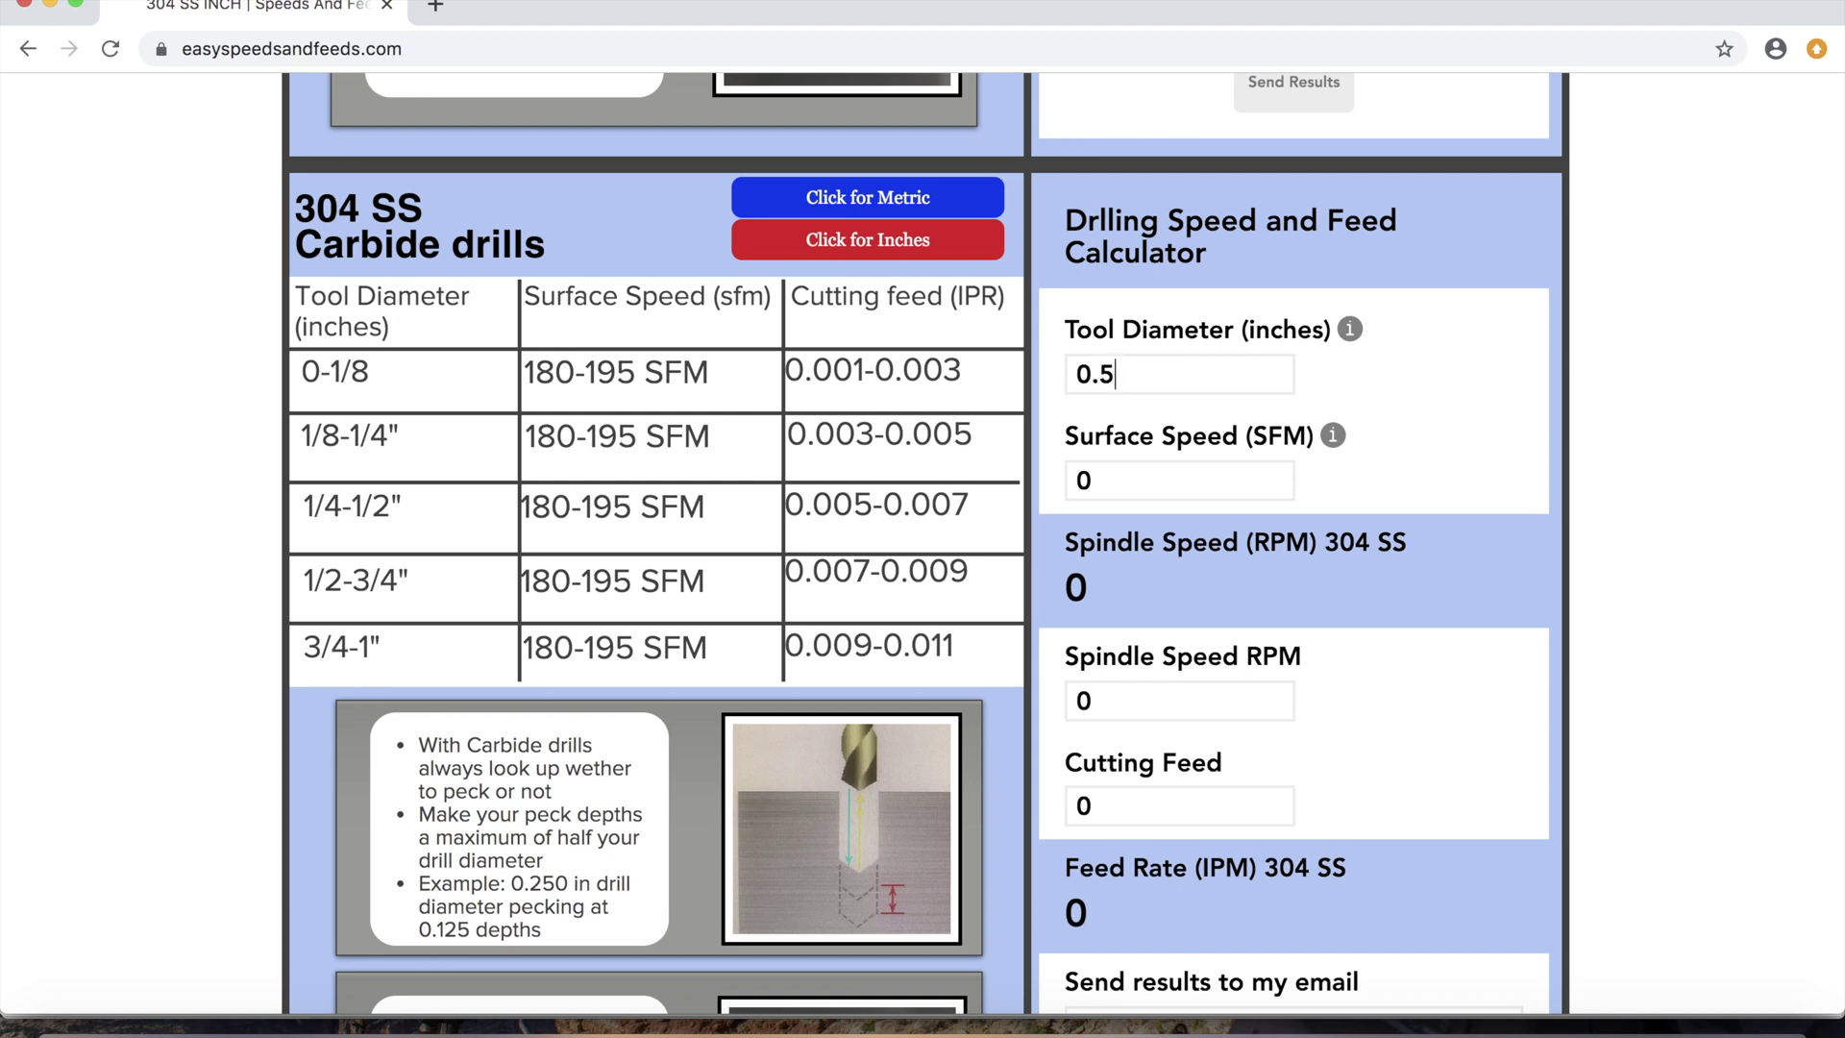
key("Tab")
type("180")
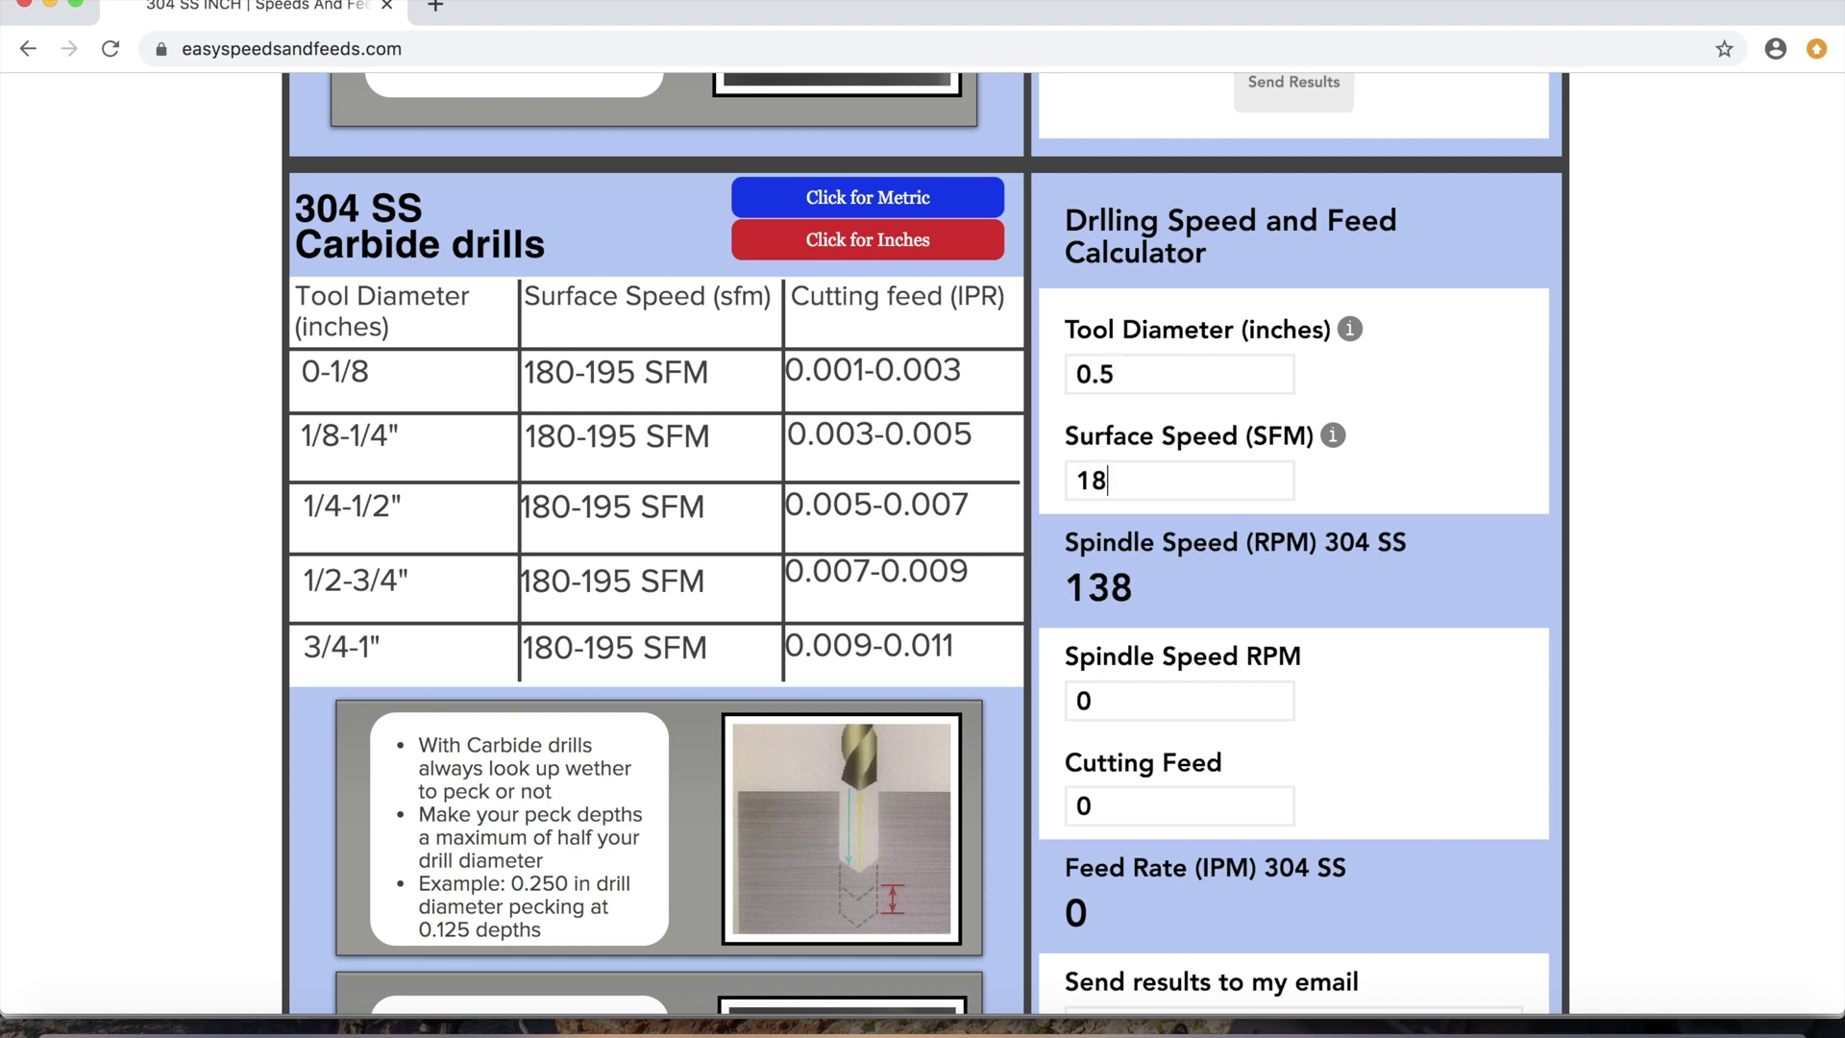
type("1375")
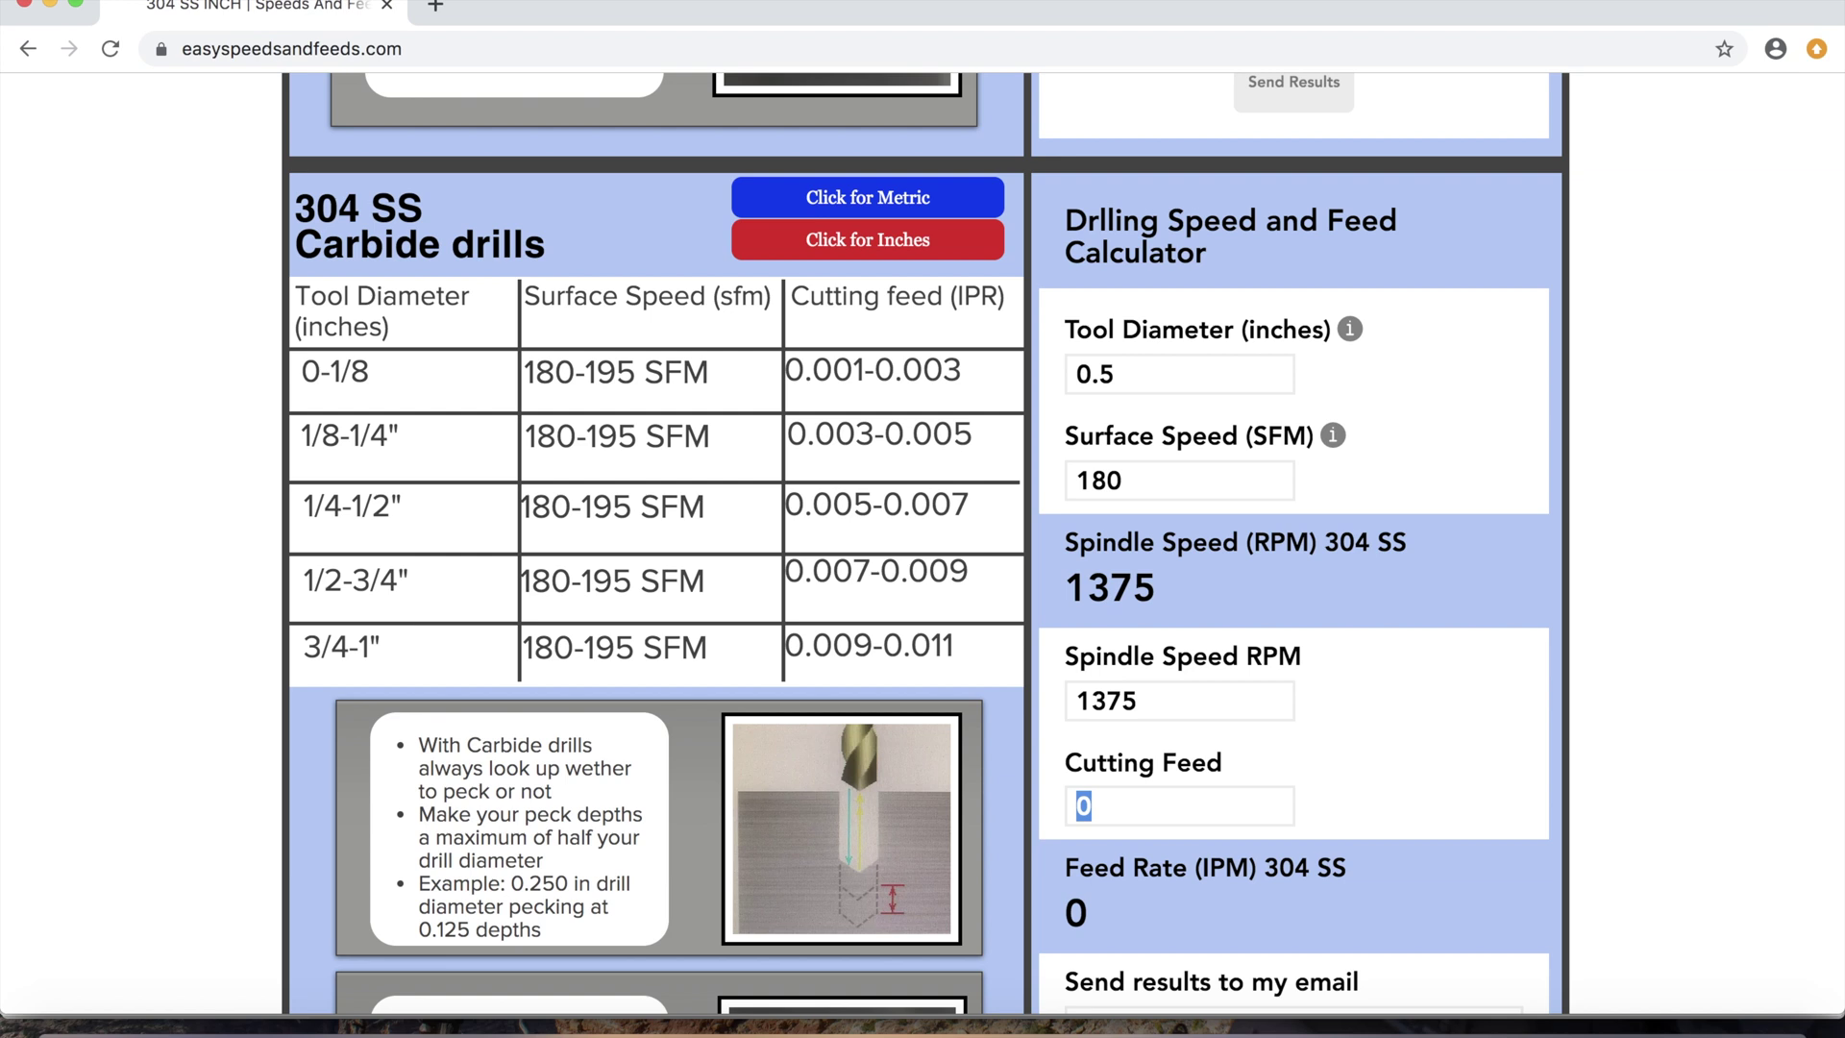
type("0.006")
Give Drill4 spindle speed 1375, plunge feedrate 8 and retract feedrate 20, and accept it.
left_click(1059, 1026)
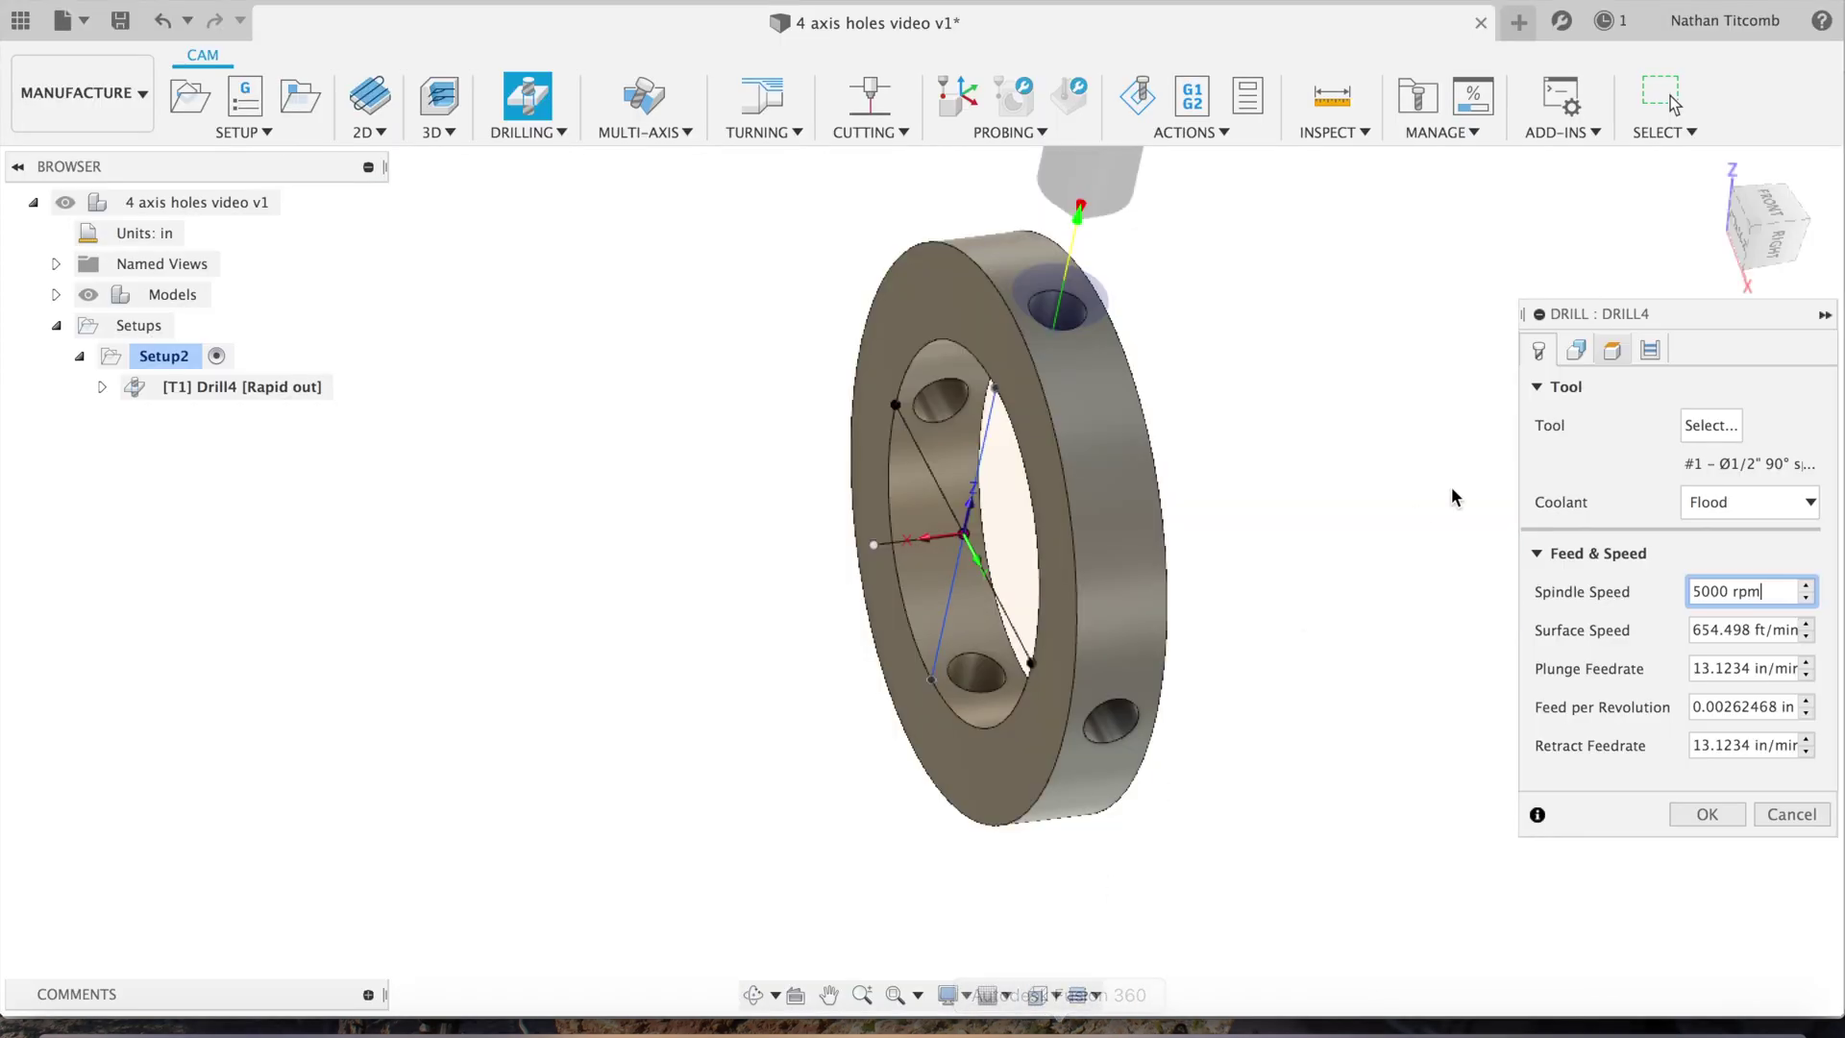
left_click(1730, 591)
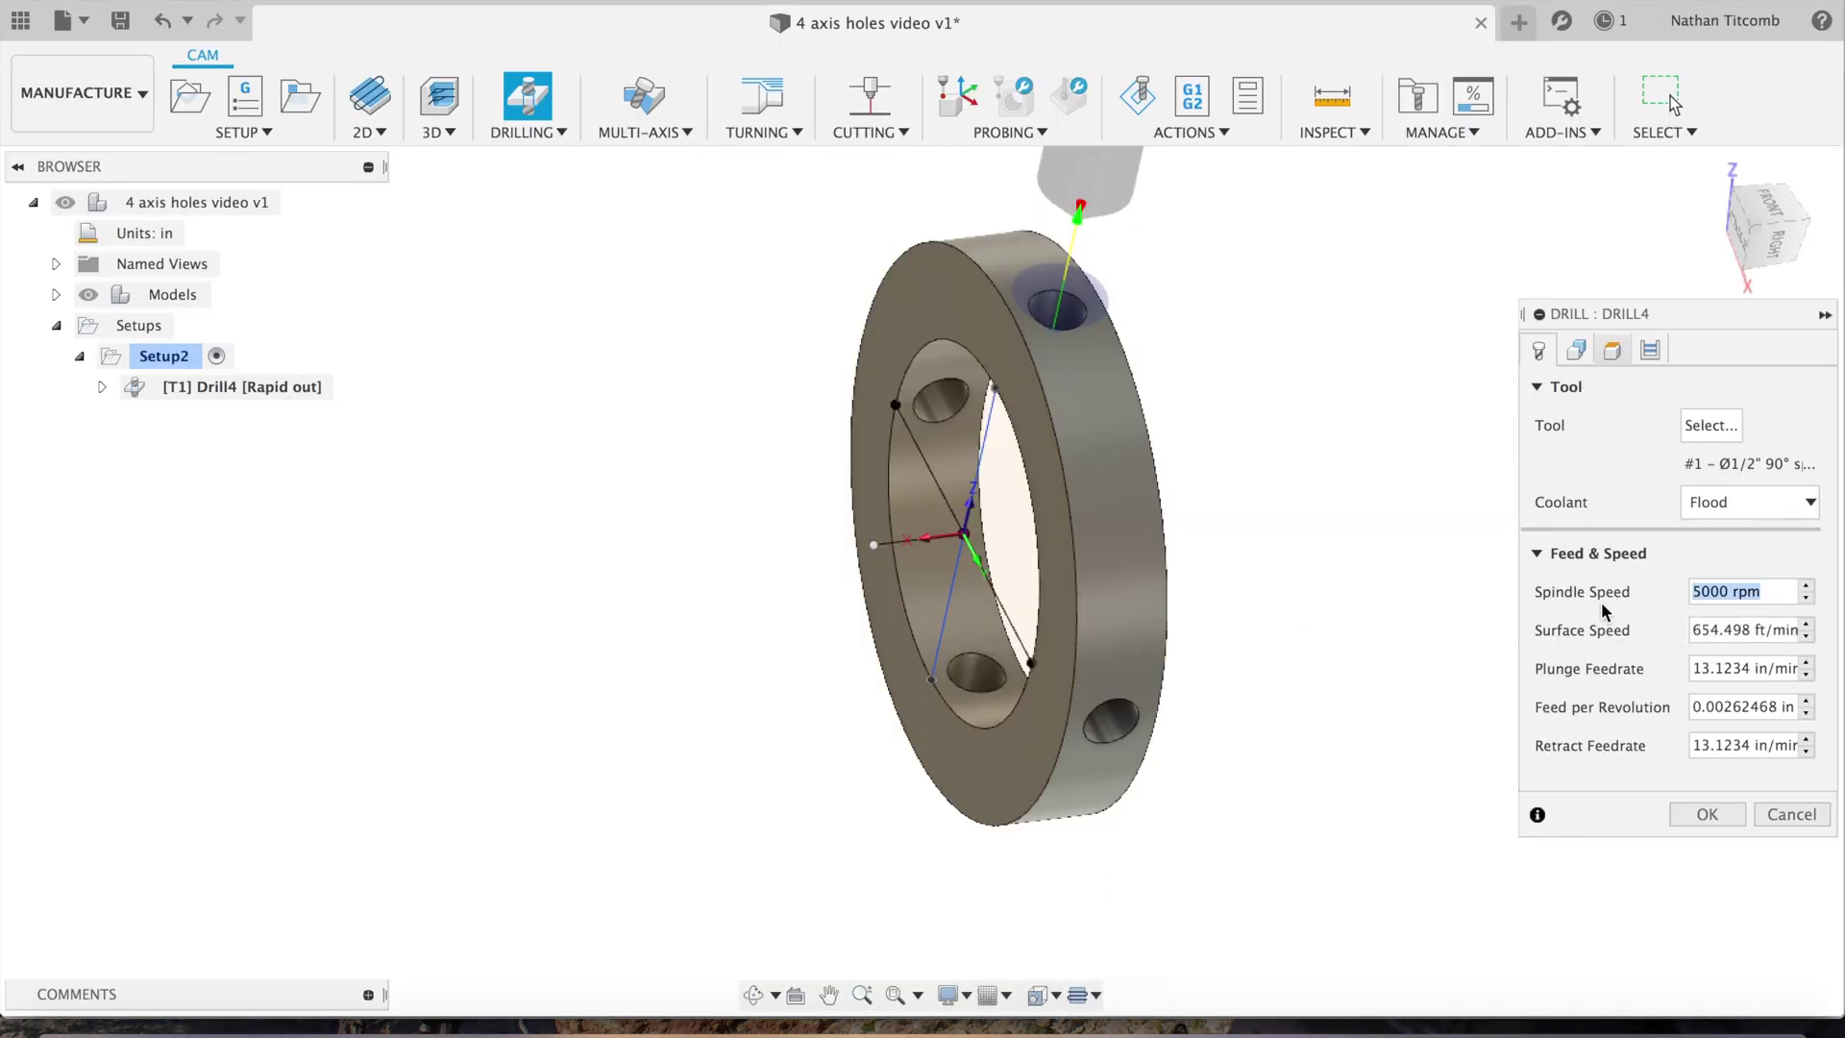
type("1375")
key("Tab")
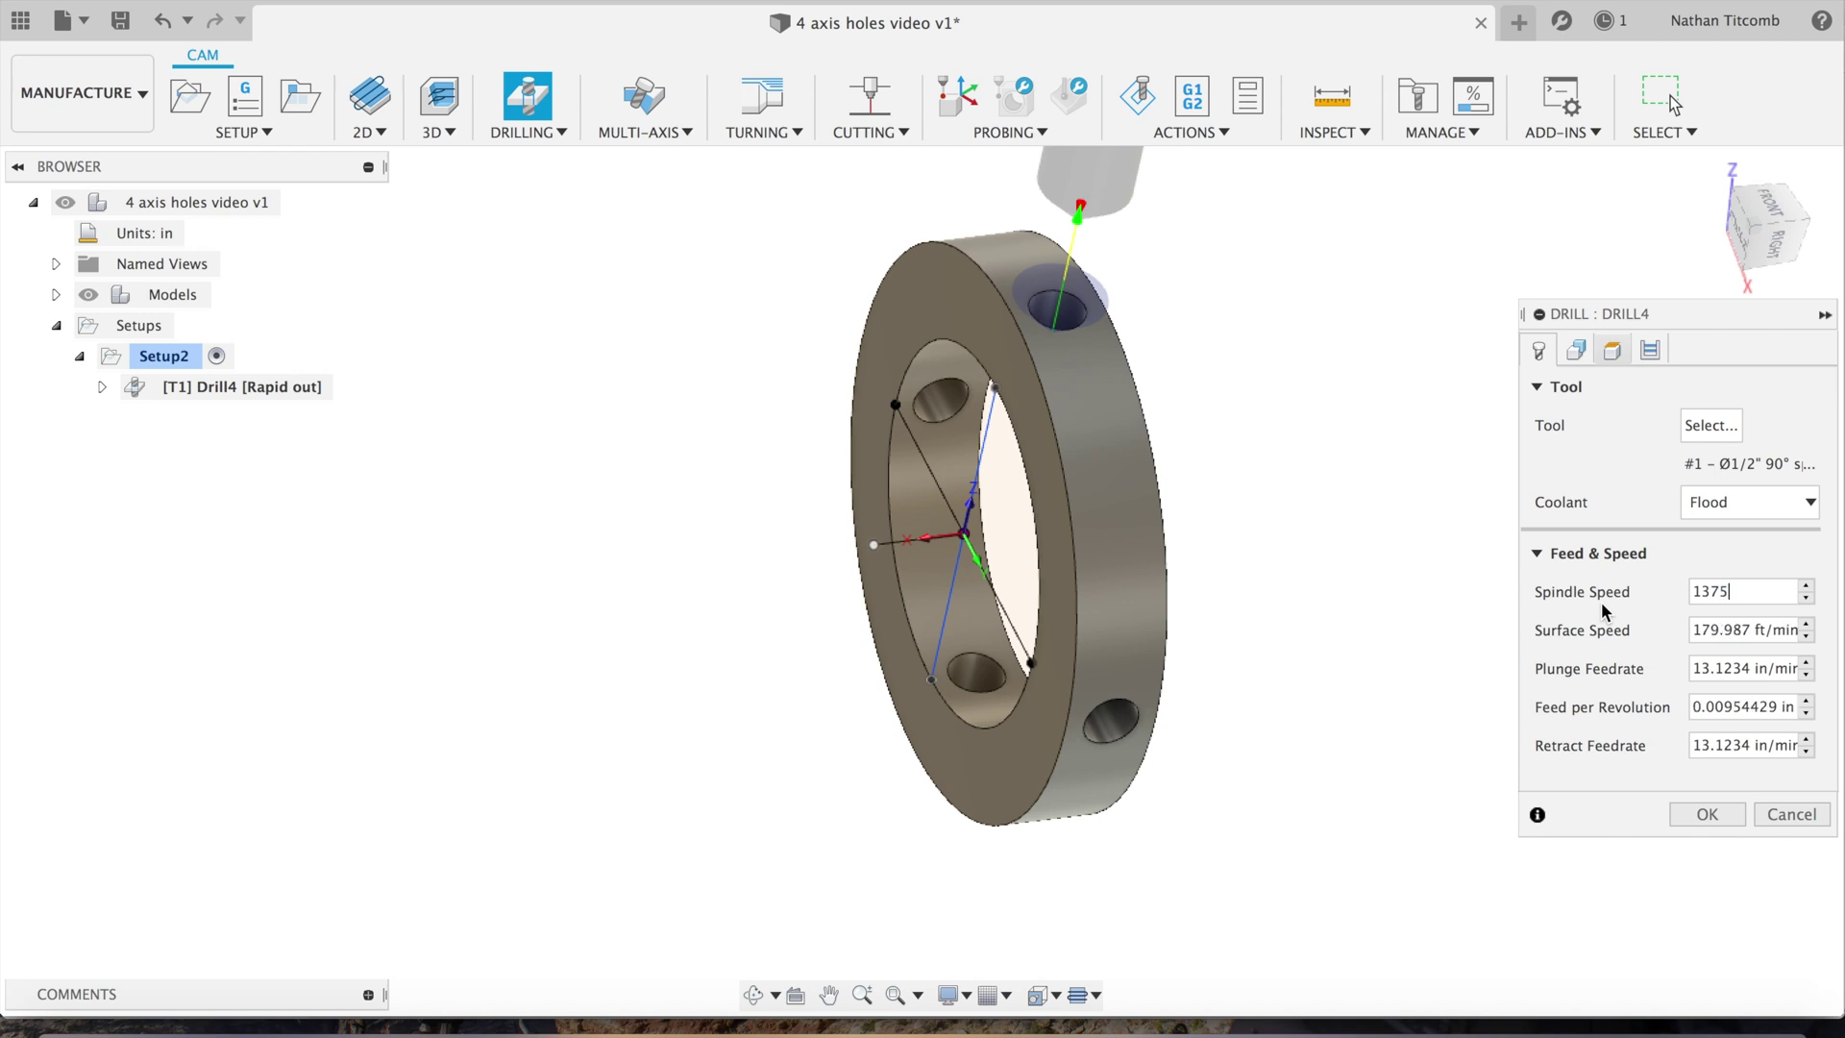
key("Tab")
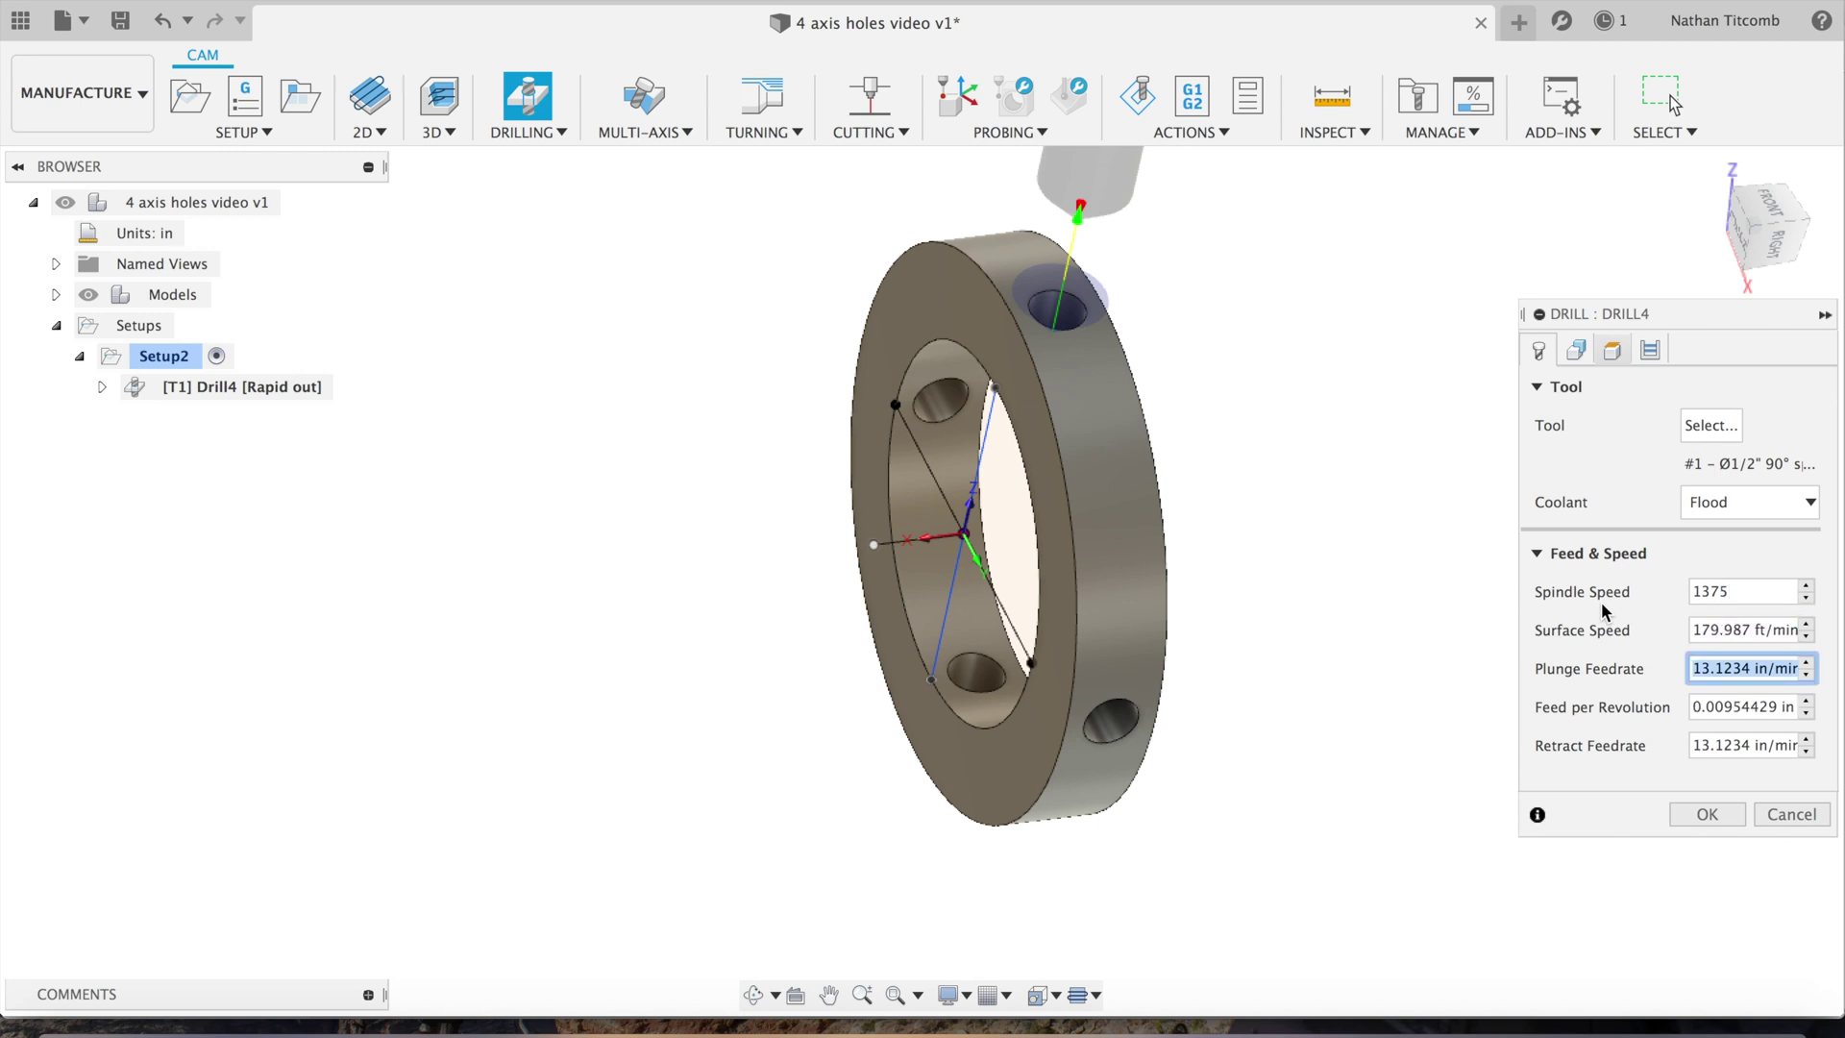
type("8")
key("Tab")
key("Tab")
type("20")
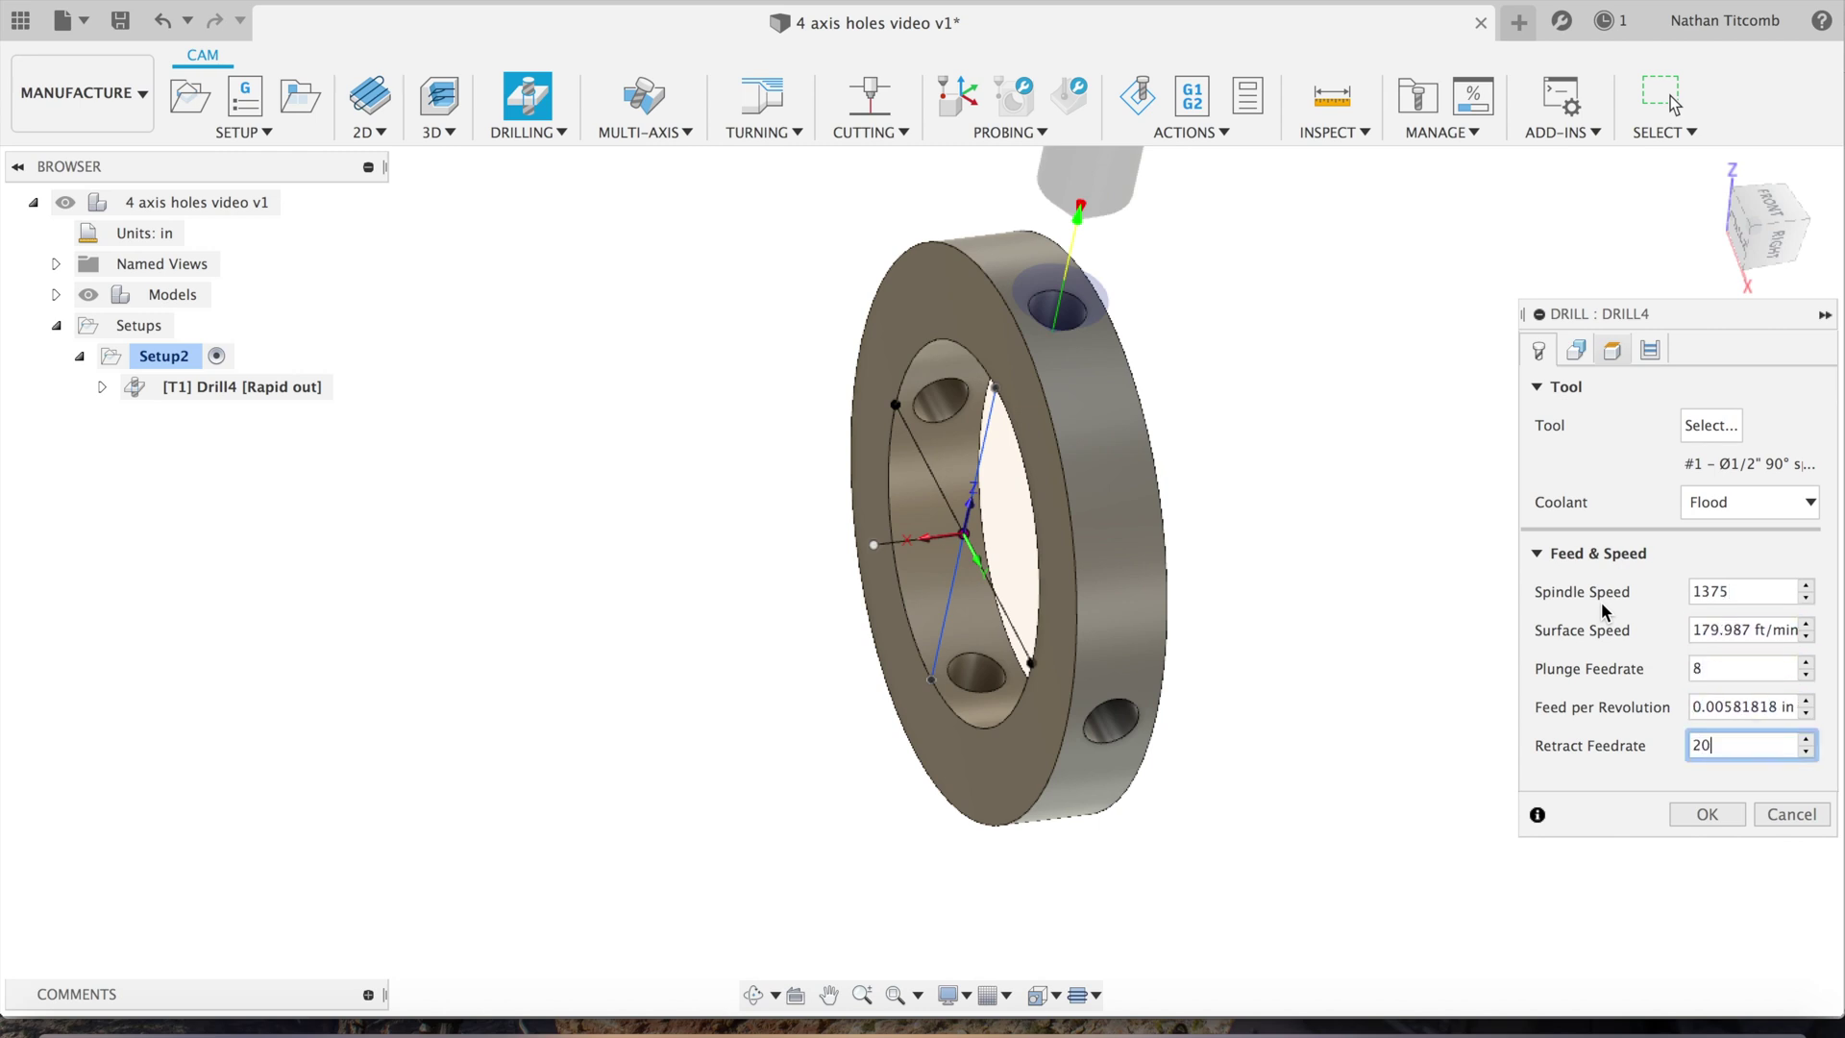
key("Tab")
left_click(1674, 819)
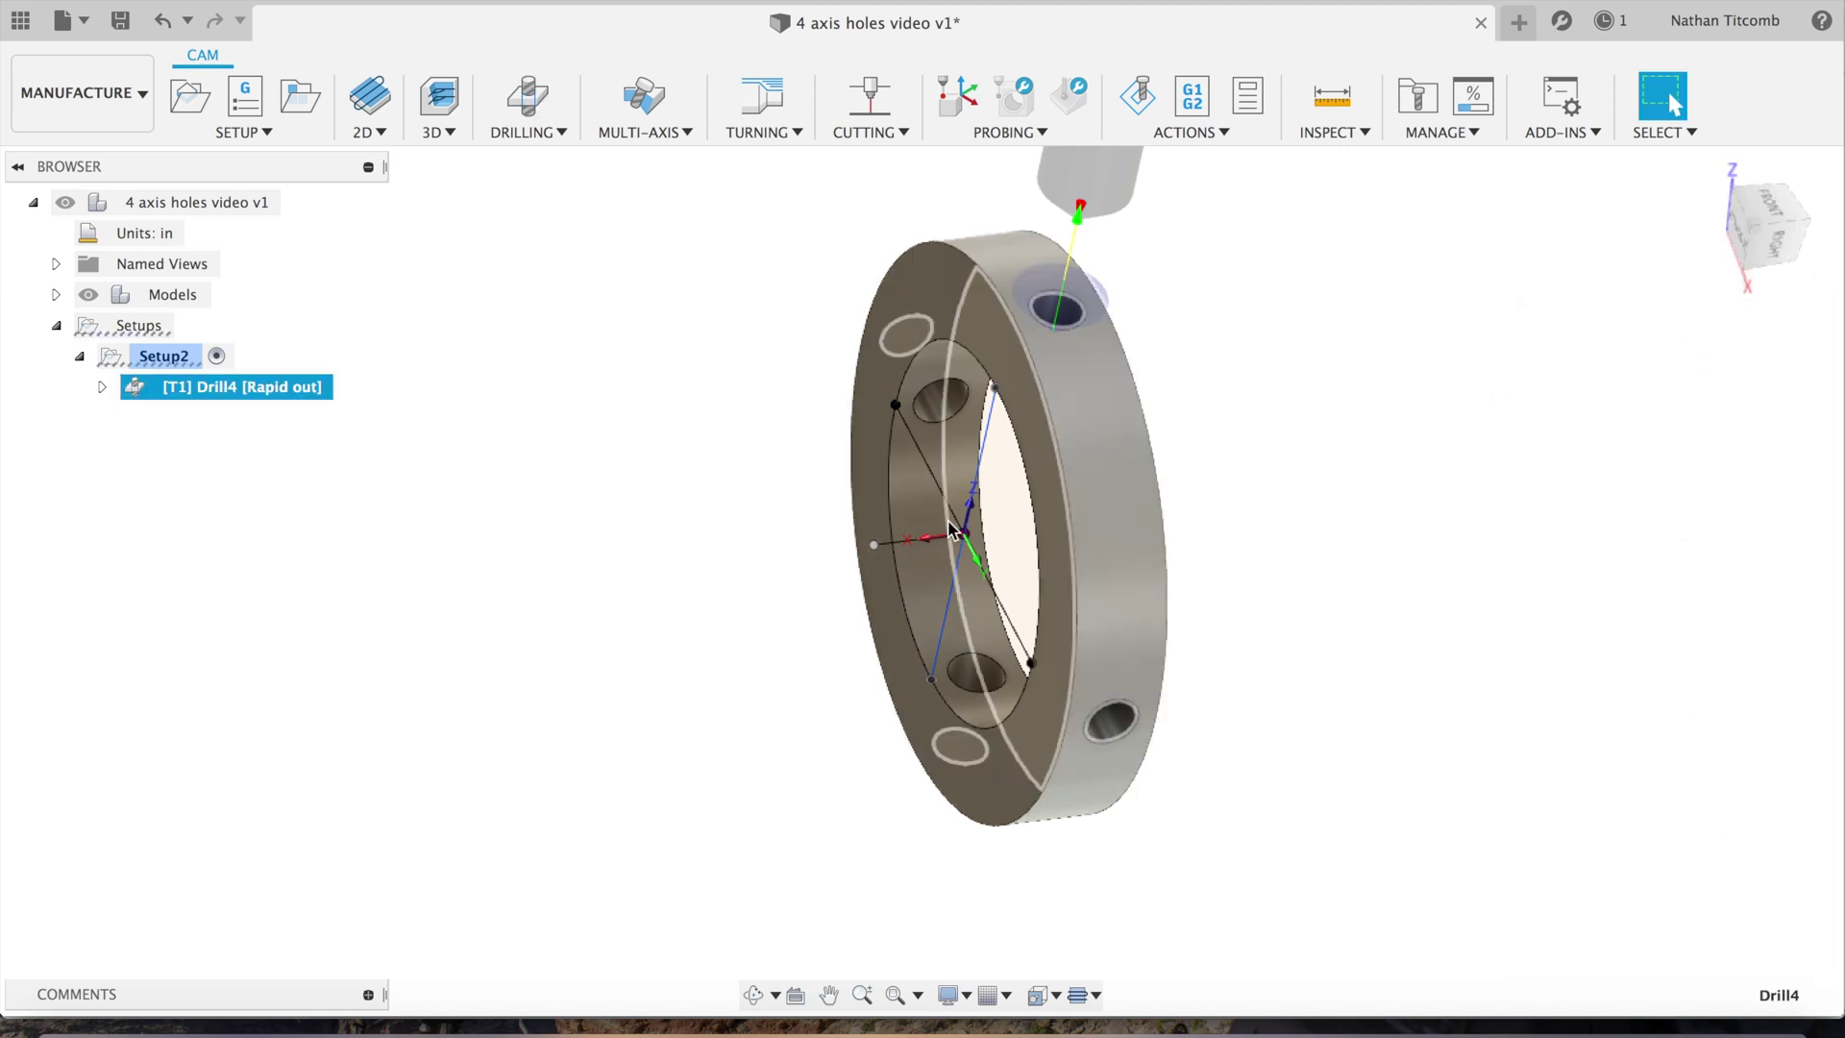
Duplicate Drill4 and open the Drill4 (2) copy for editing.
right_click(276, 400)
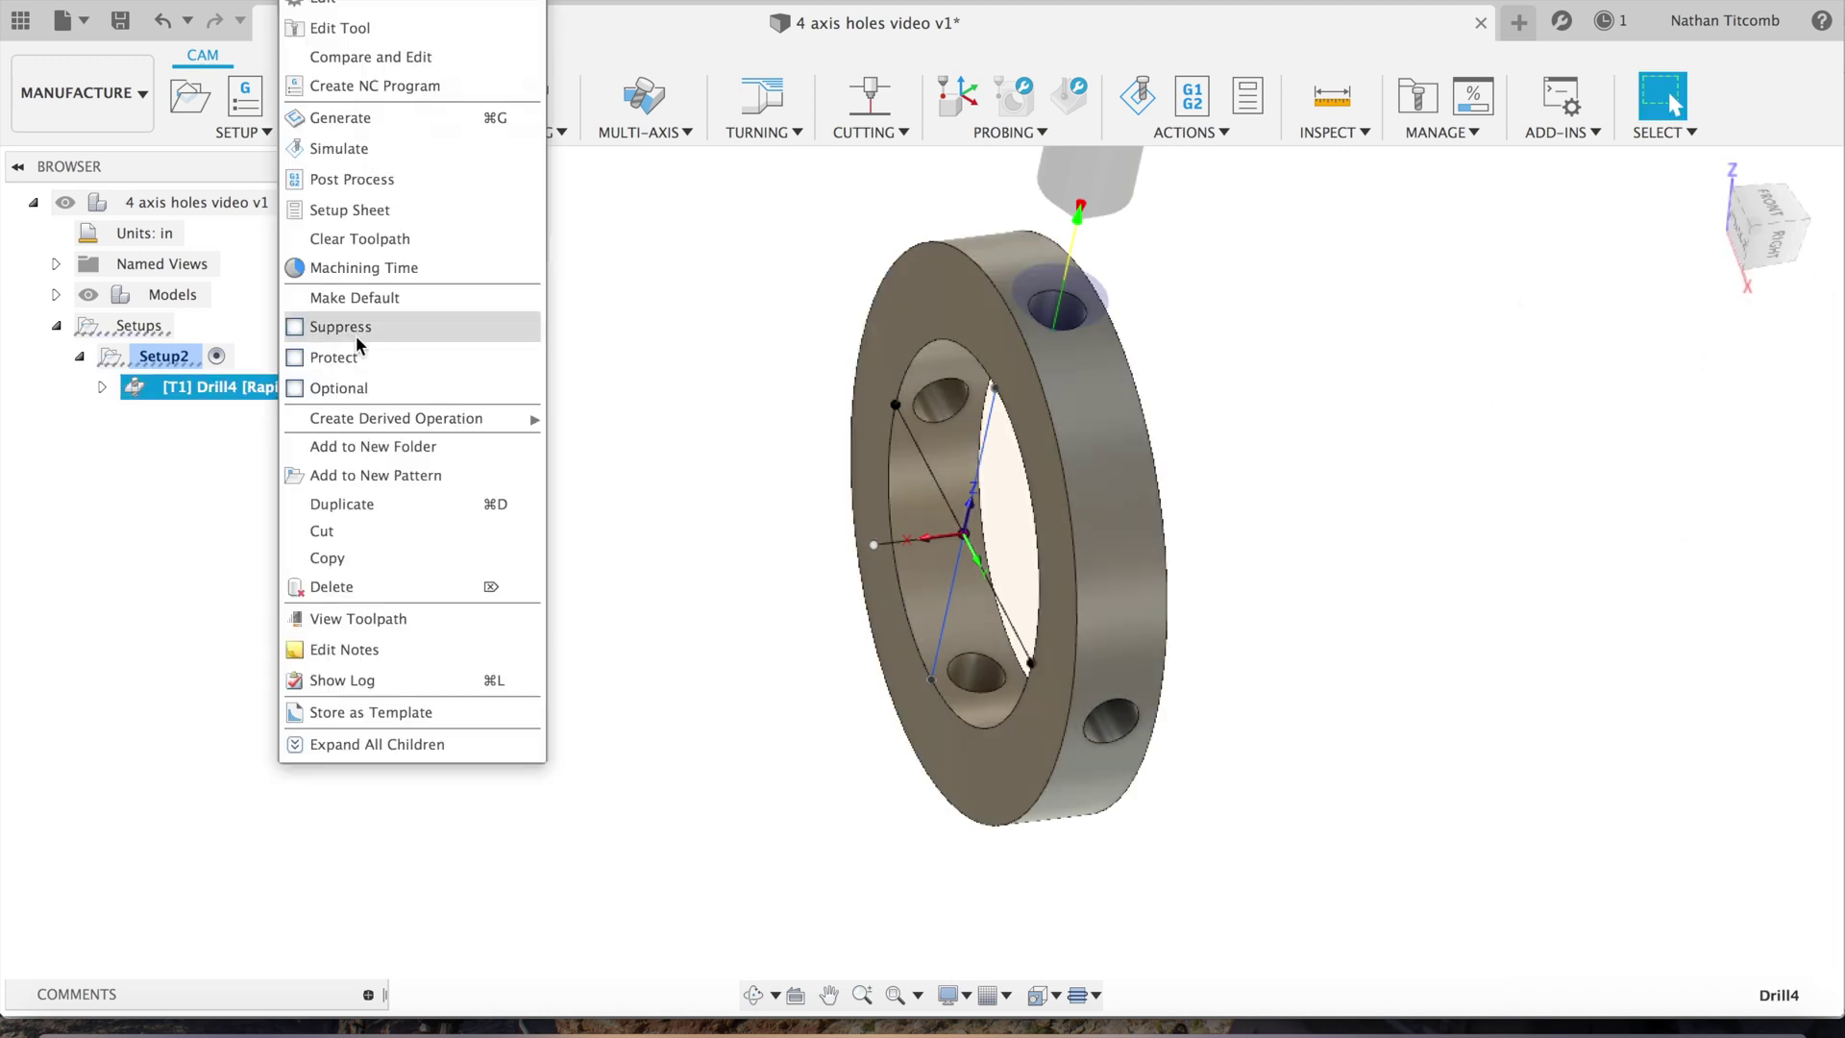
left_click(389, 506)
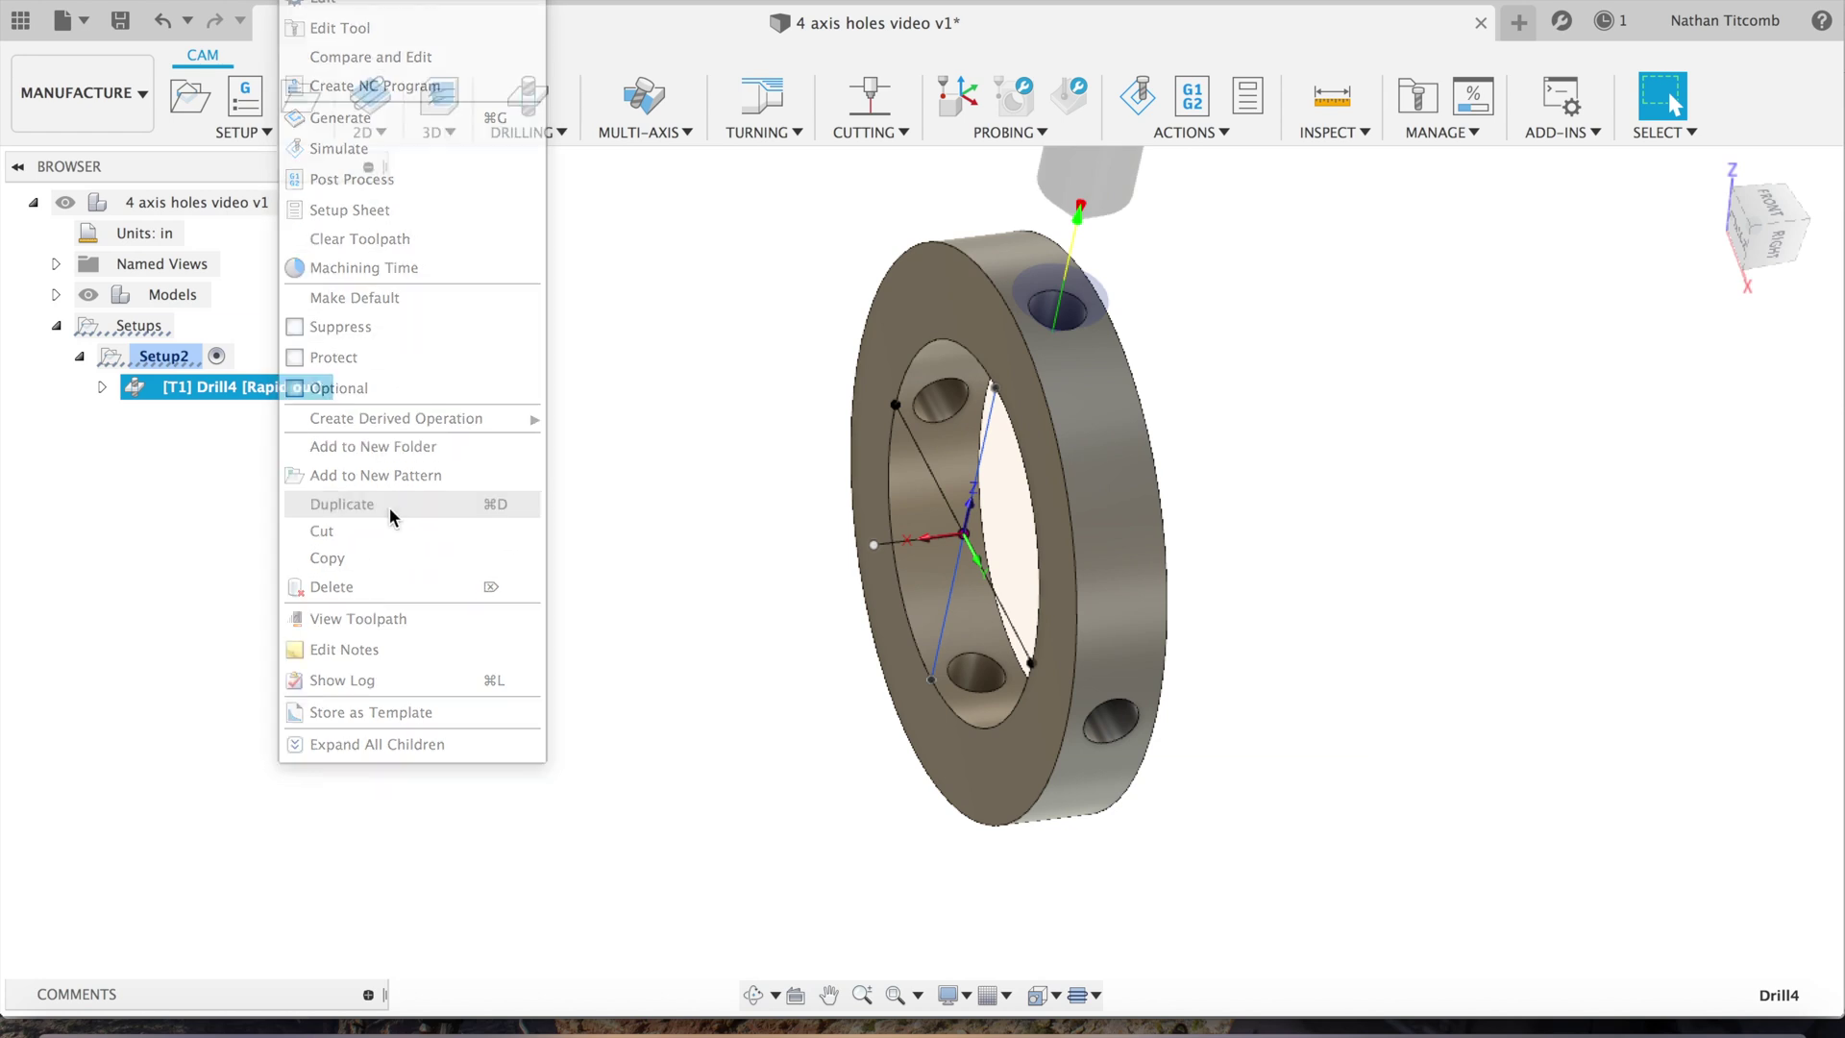
left_click(273, 419)
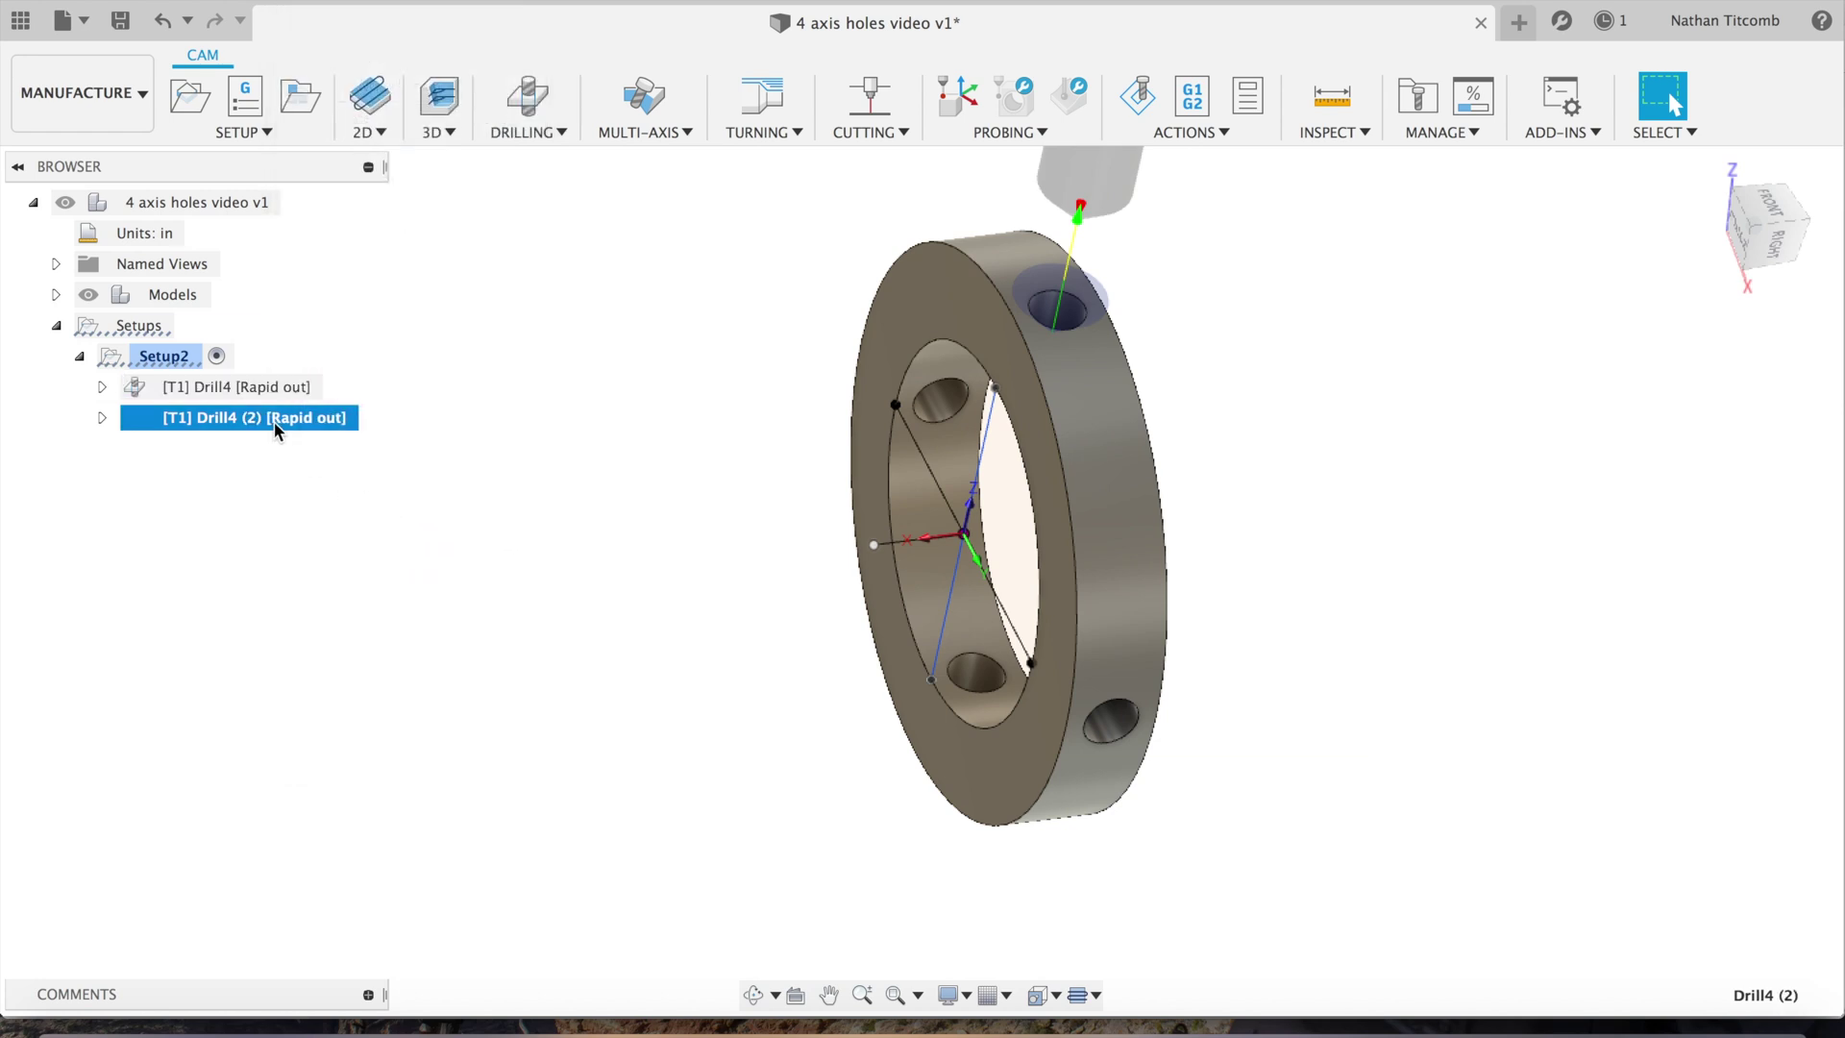
right_click(274, 423)
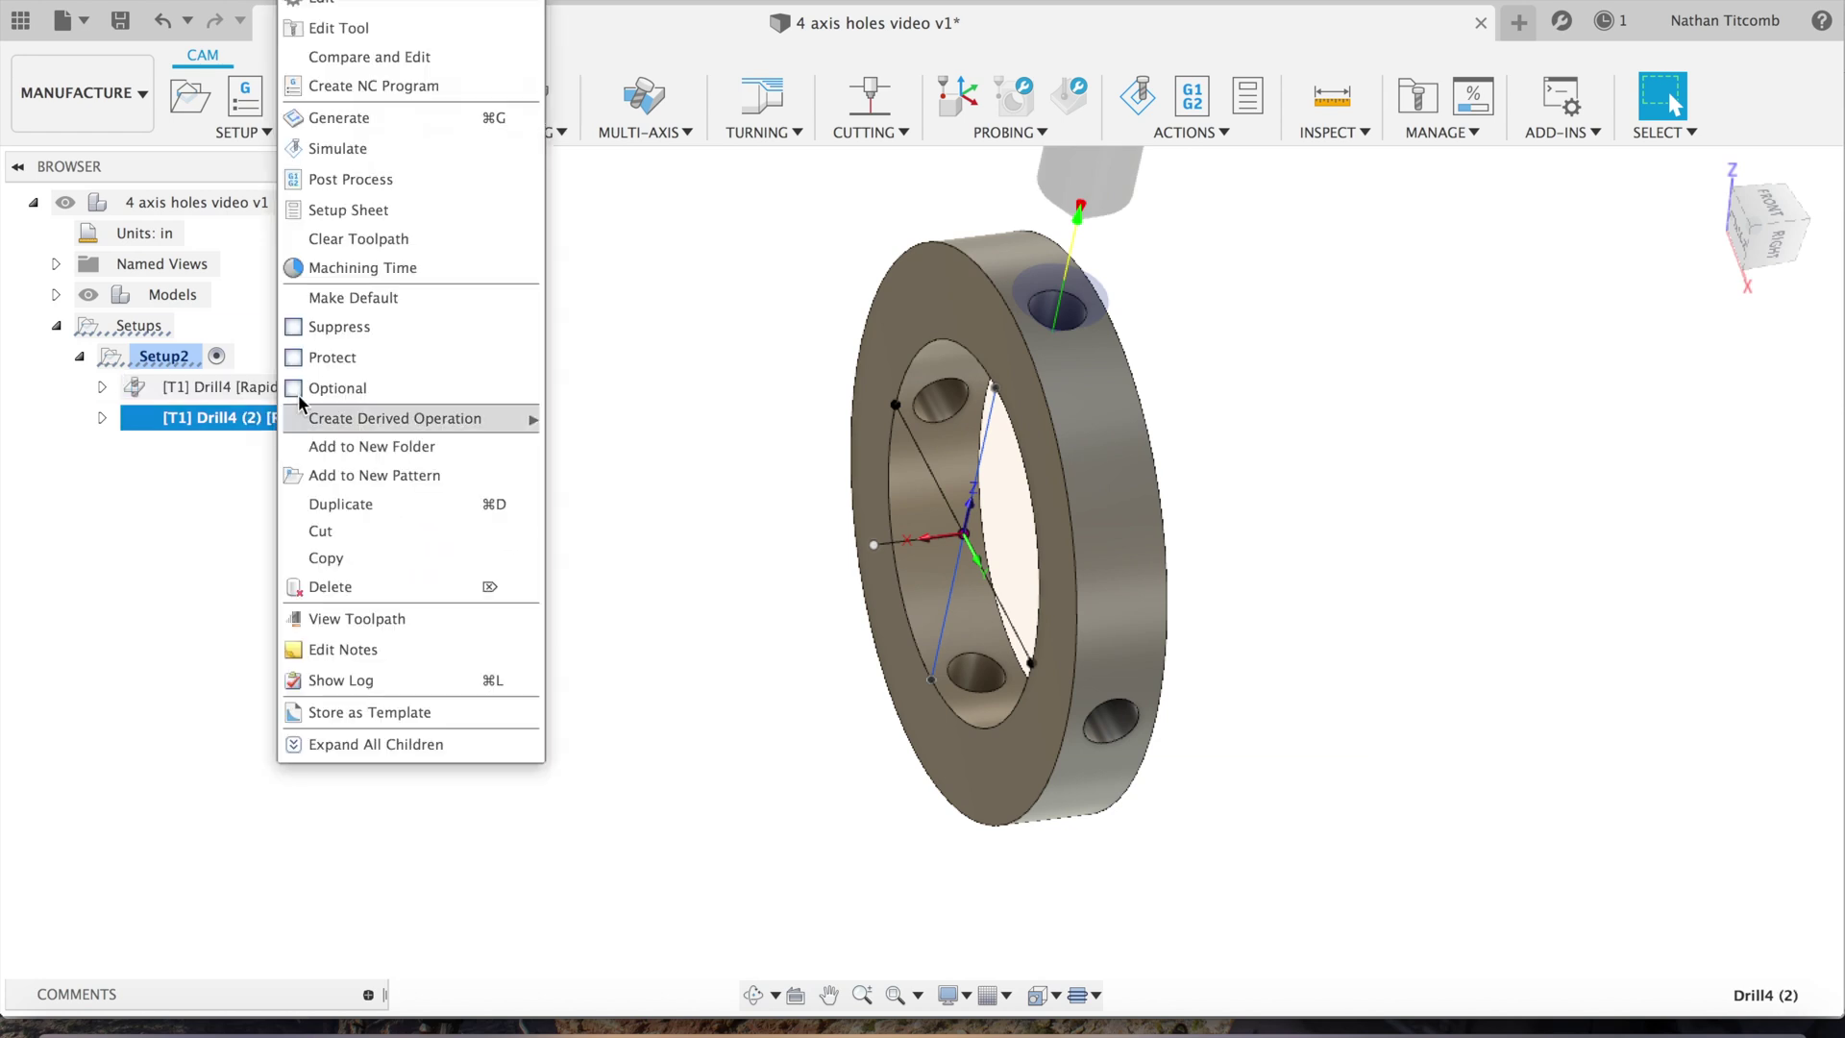
left_click(429, 8)
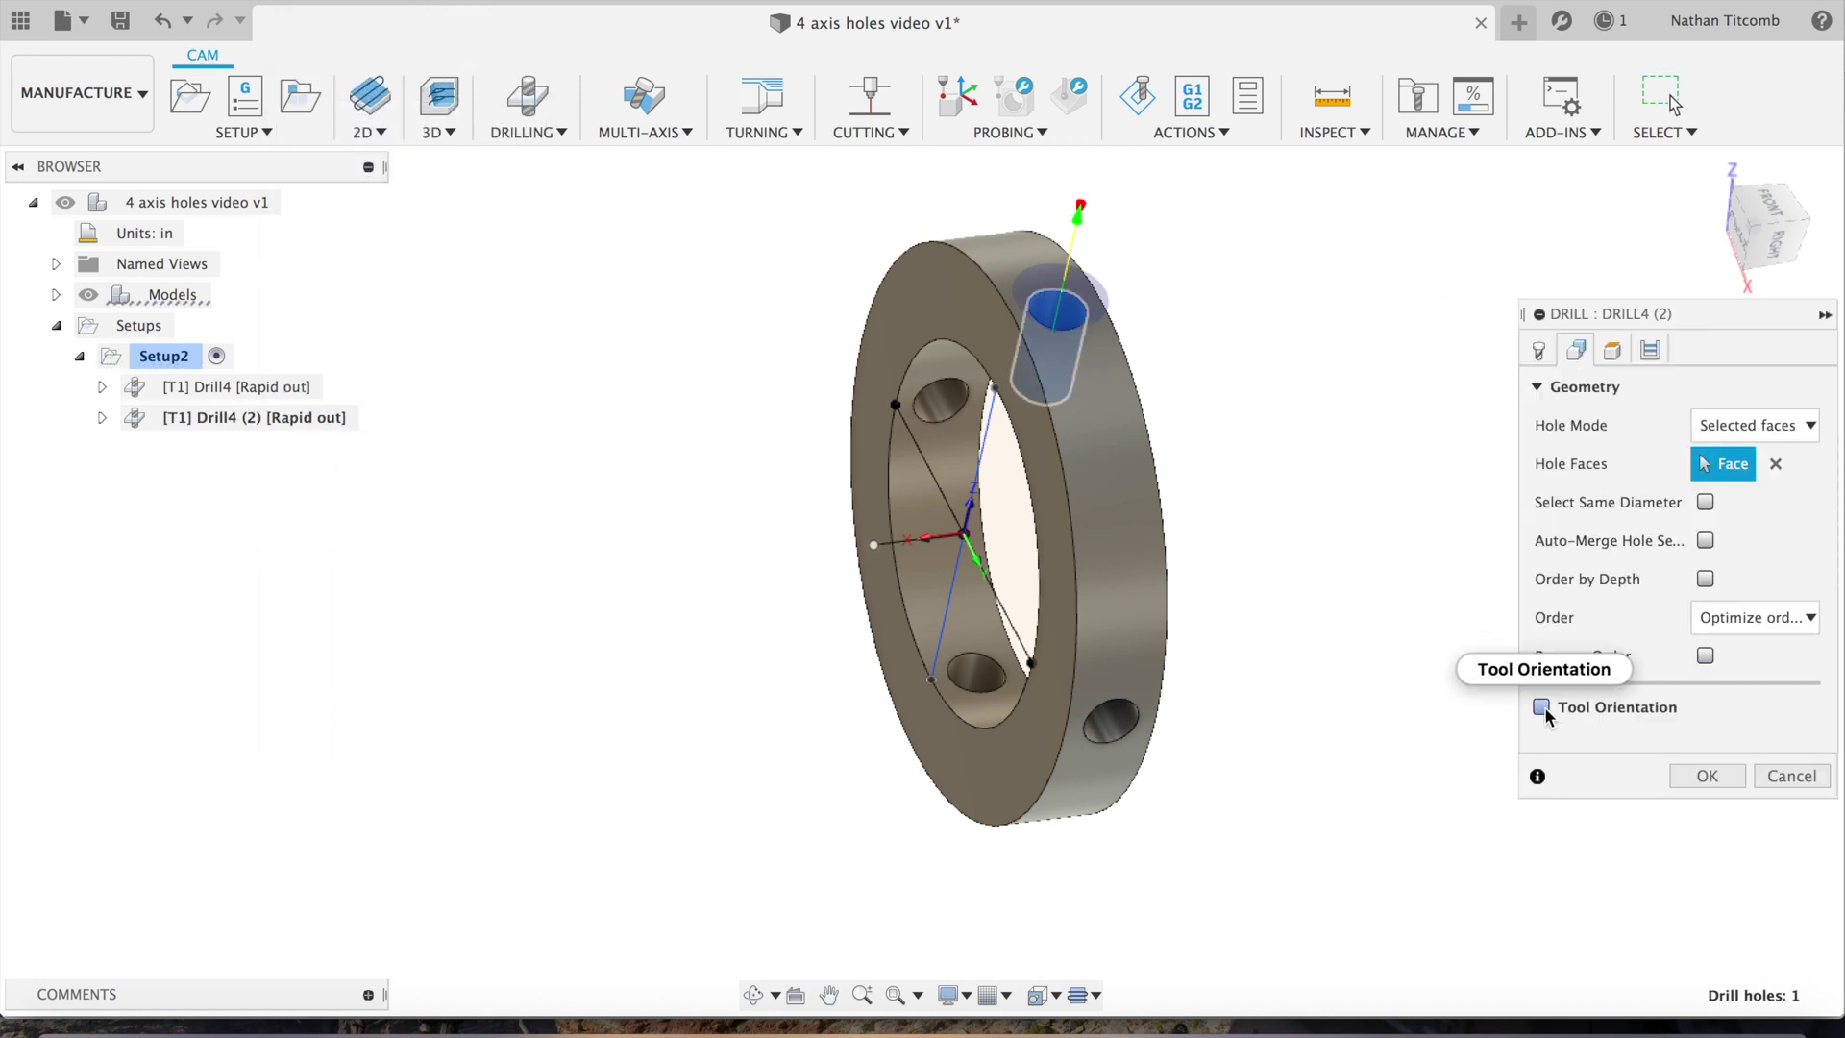
Enable tool orientation, align the Z axis with the side hole, and select that hole.
left_click(1542, 707)
left_click_drag(1779, 255, 1774, 248)
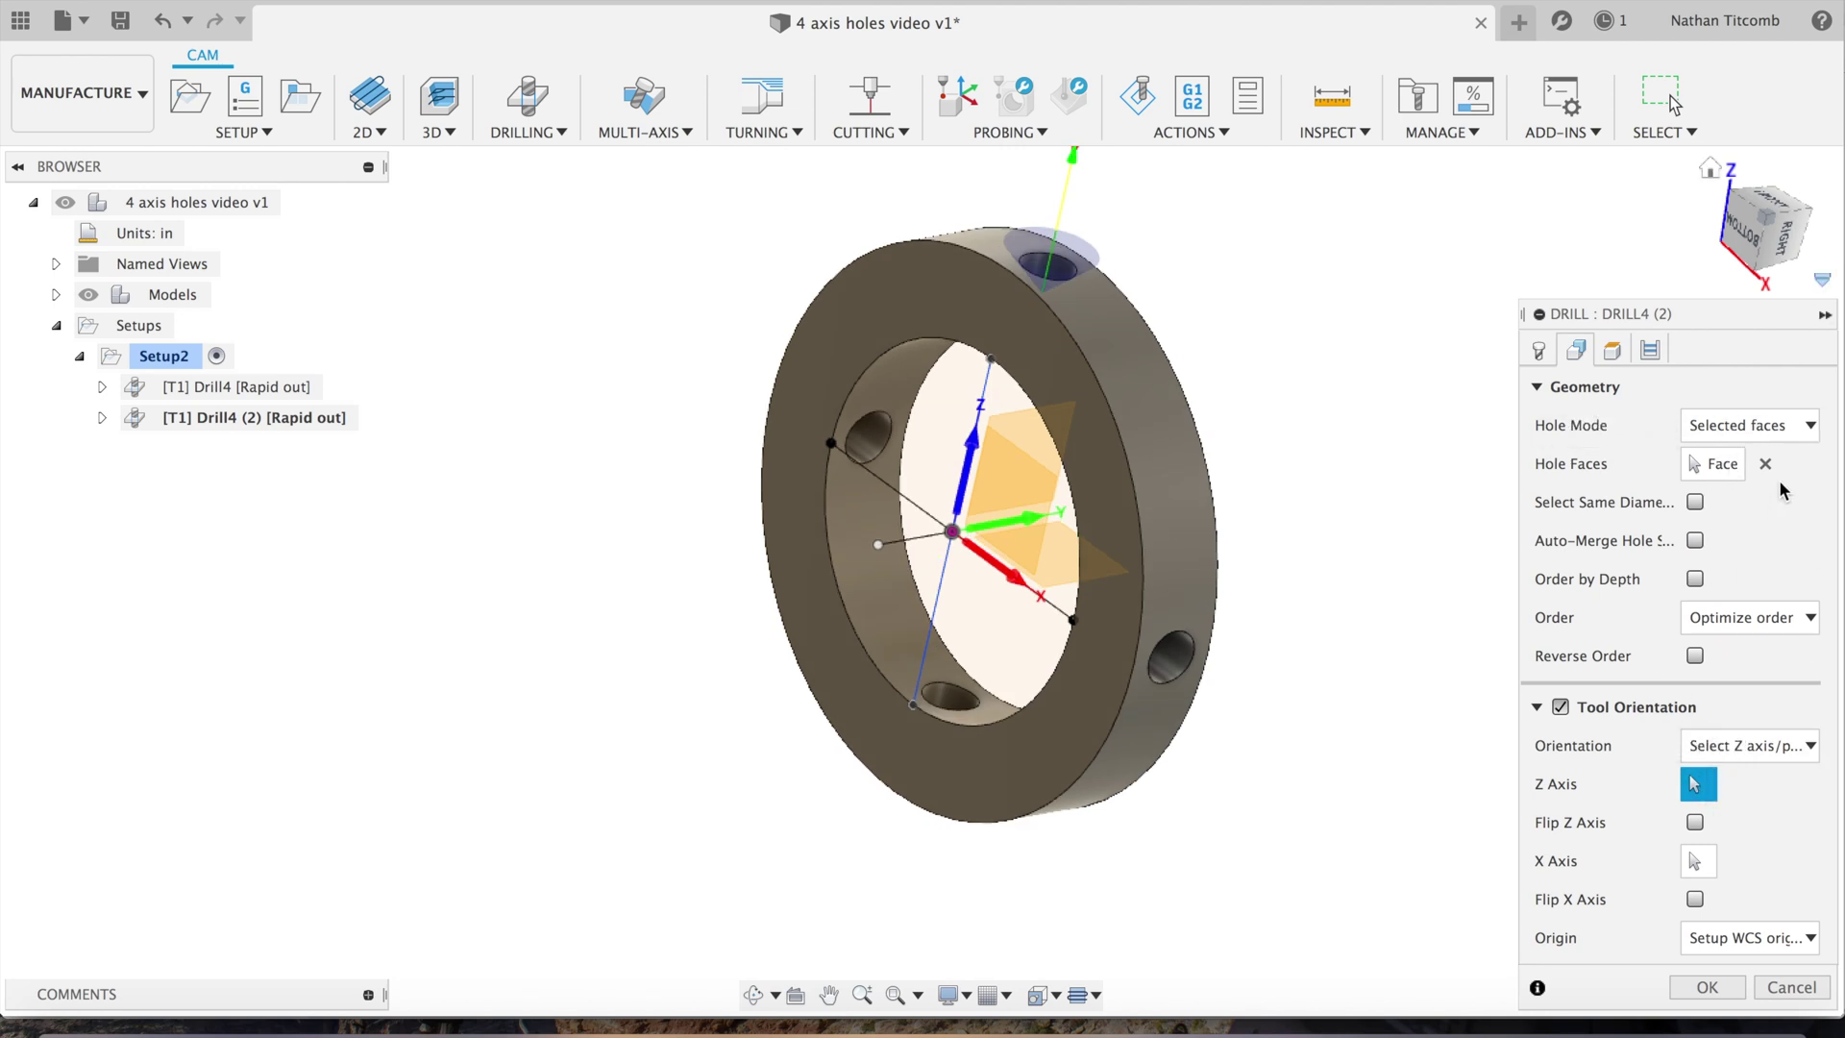
left_click(1765, 464)
left_click(1697, 784)
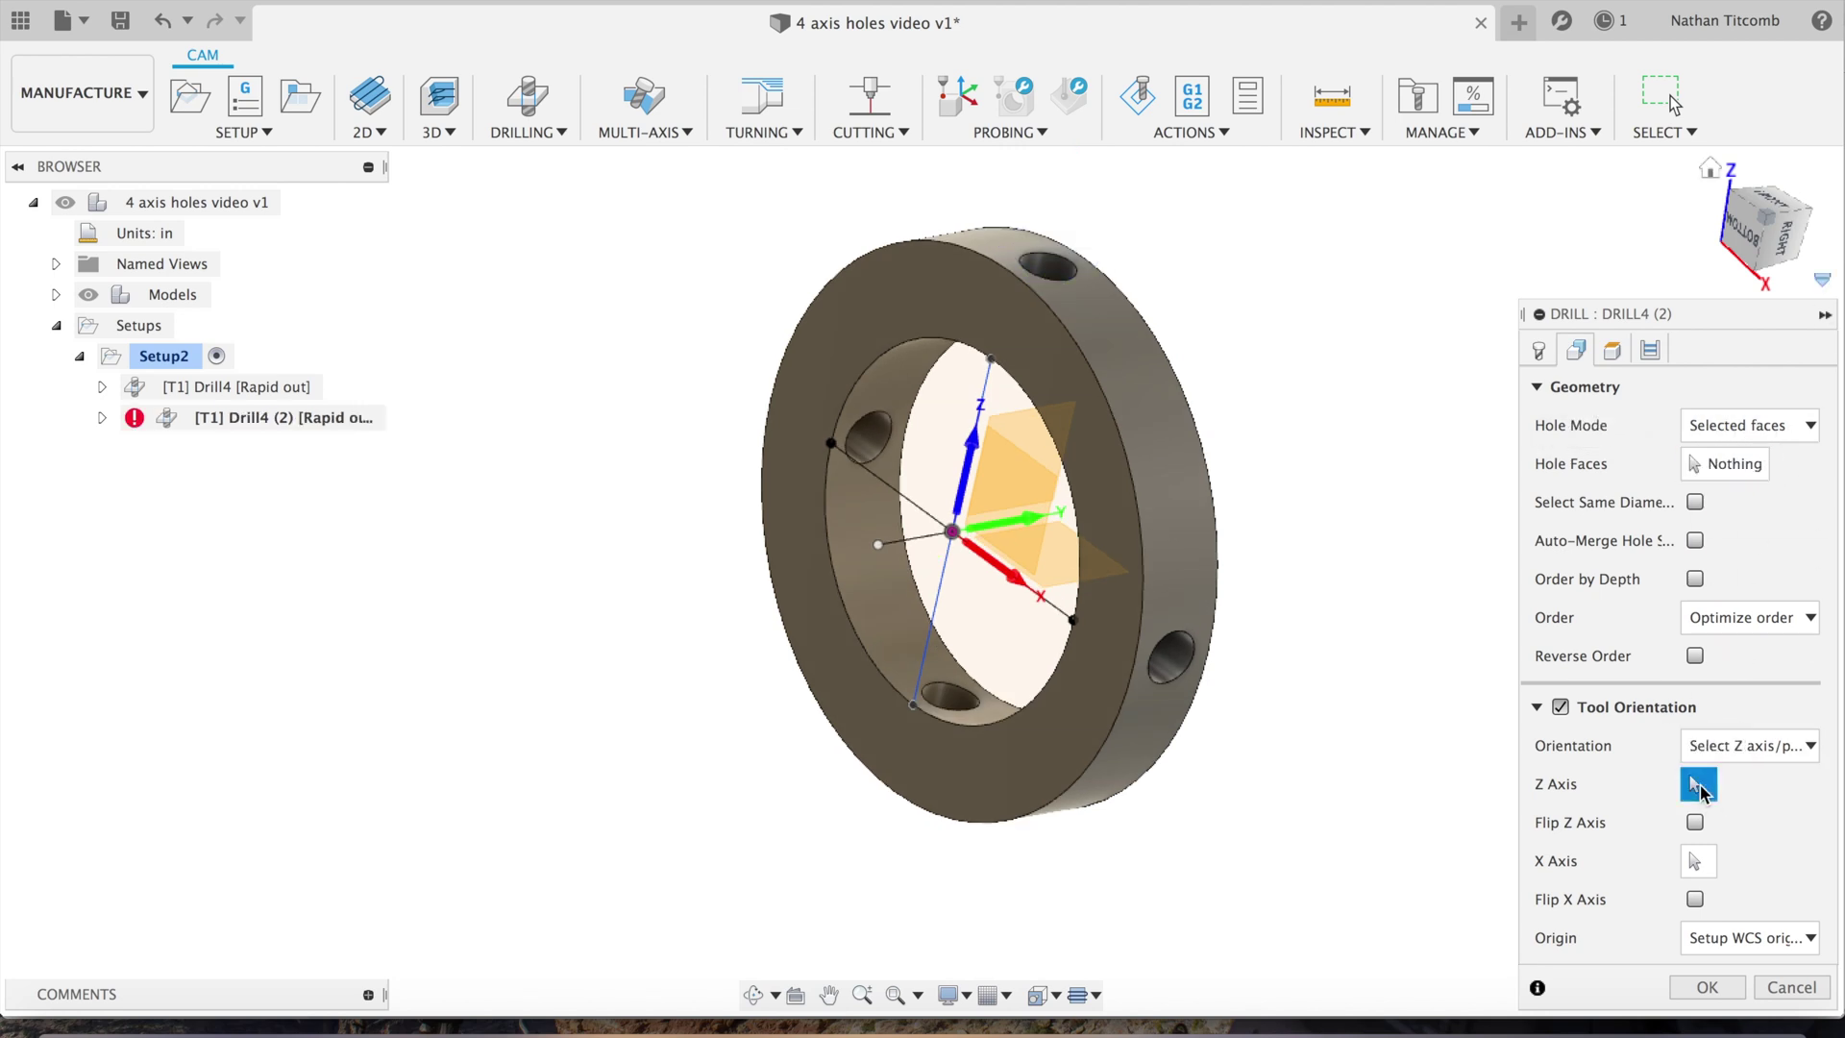
left_click(1175, 660)
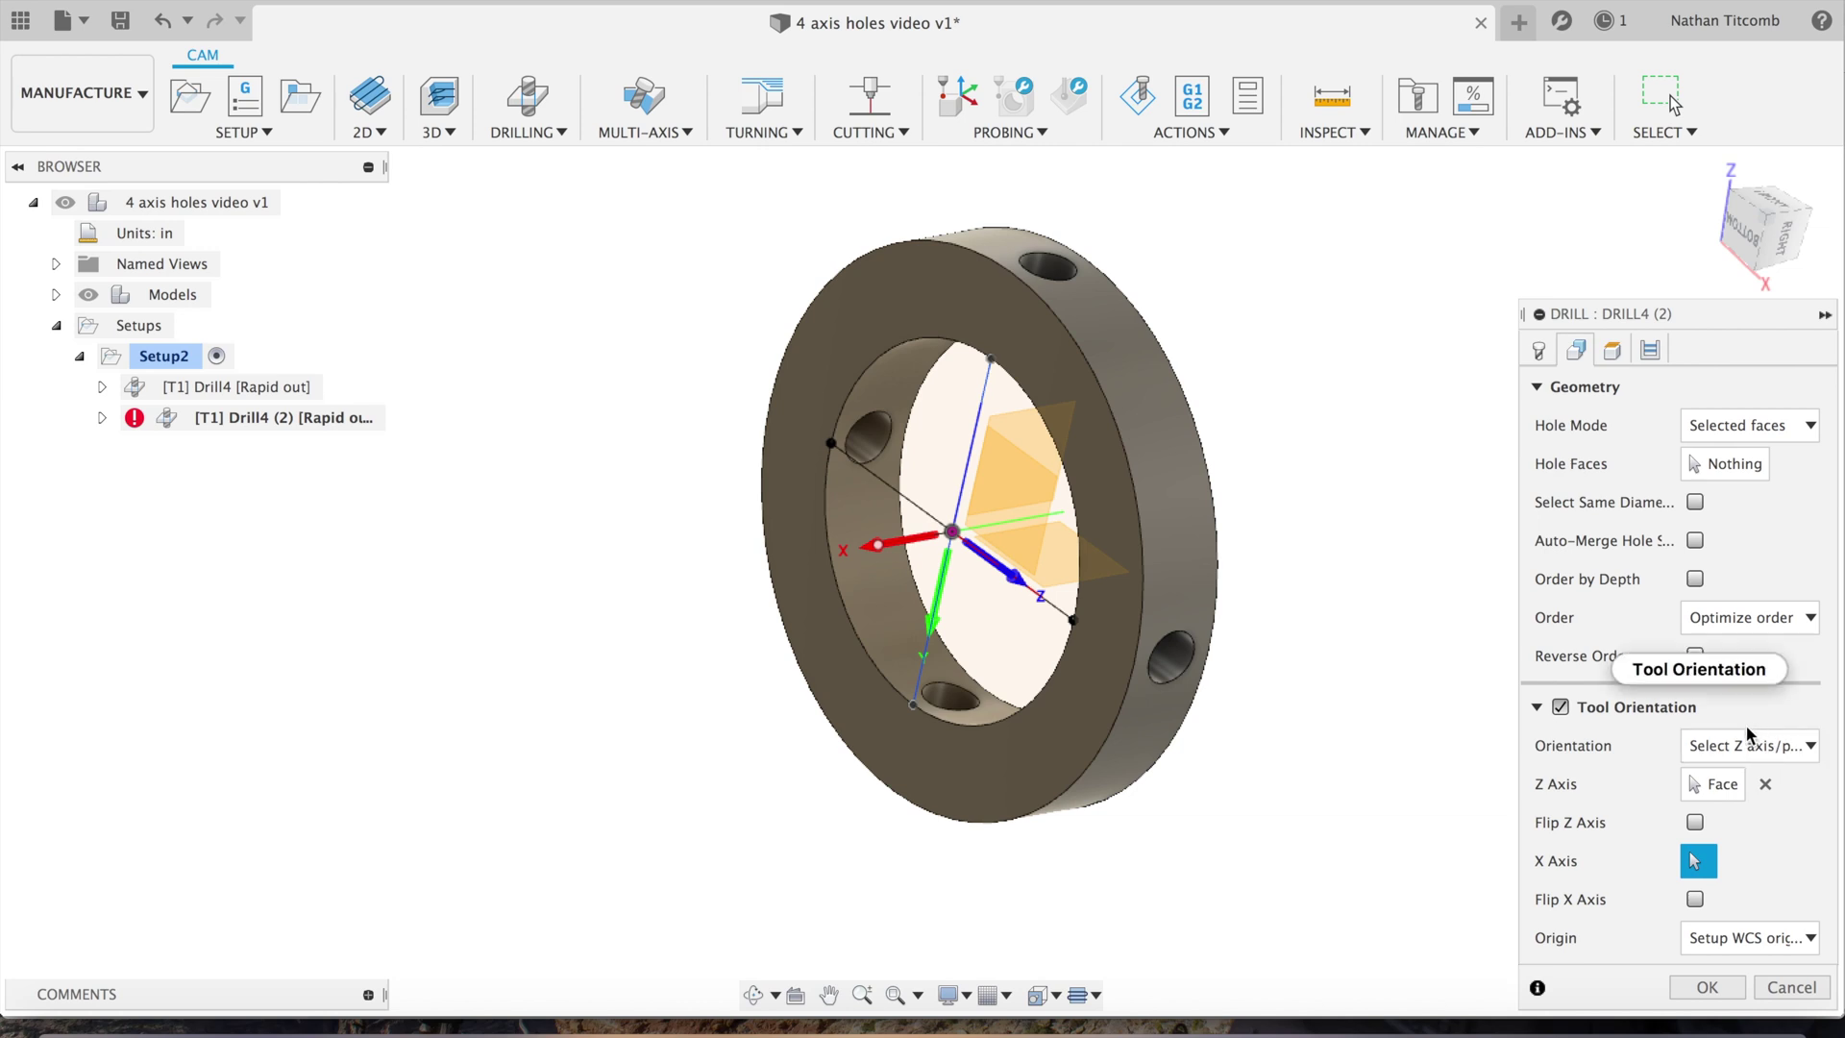
left_click(1730, 465)
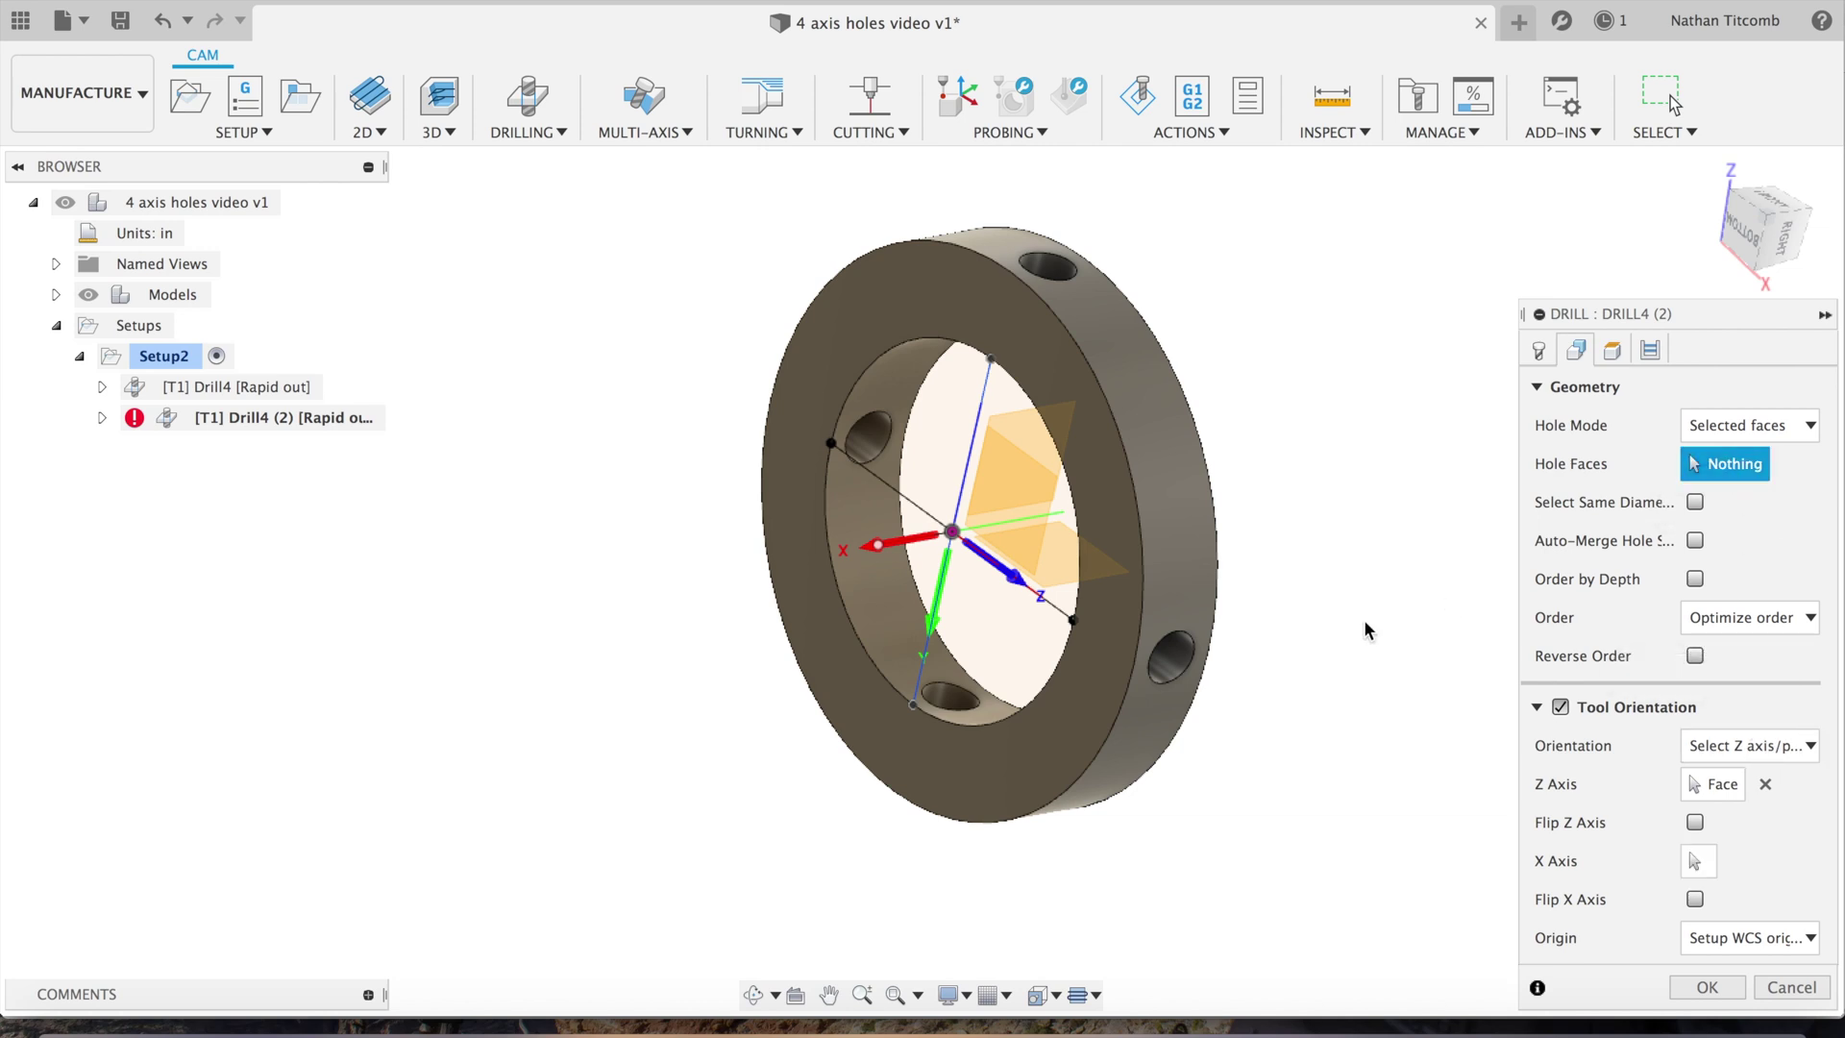
left_click(1174, 662)
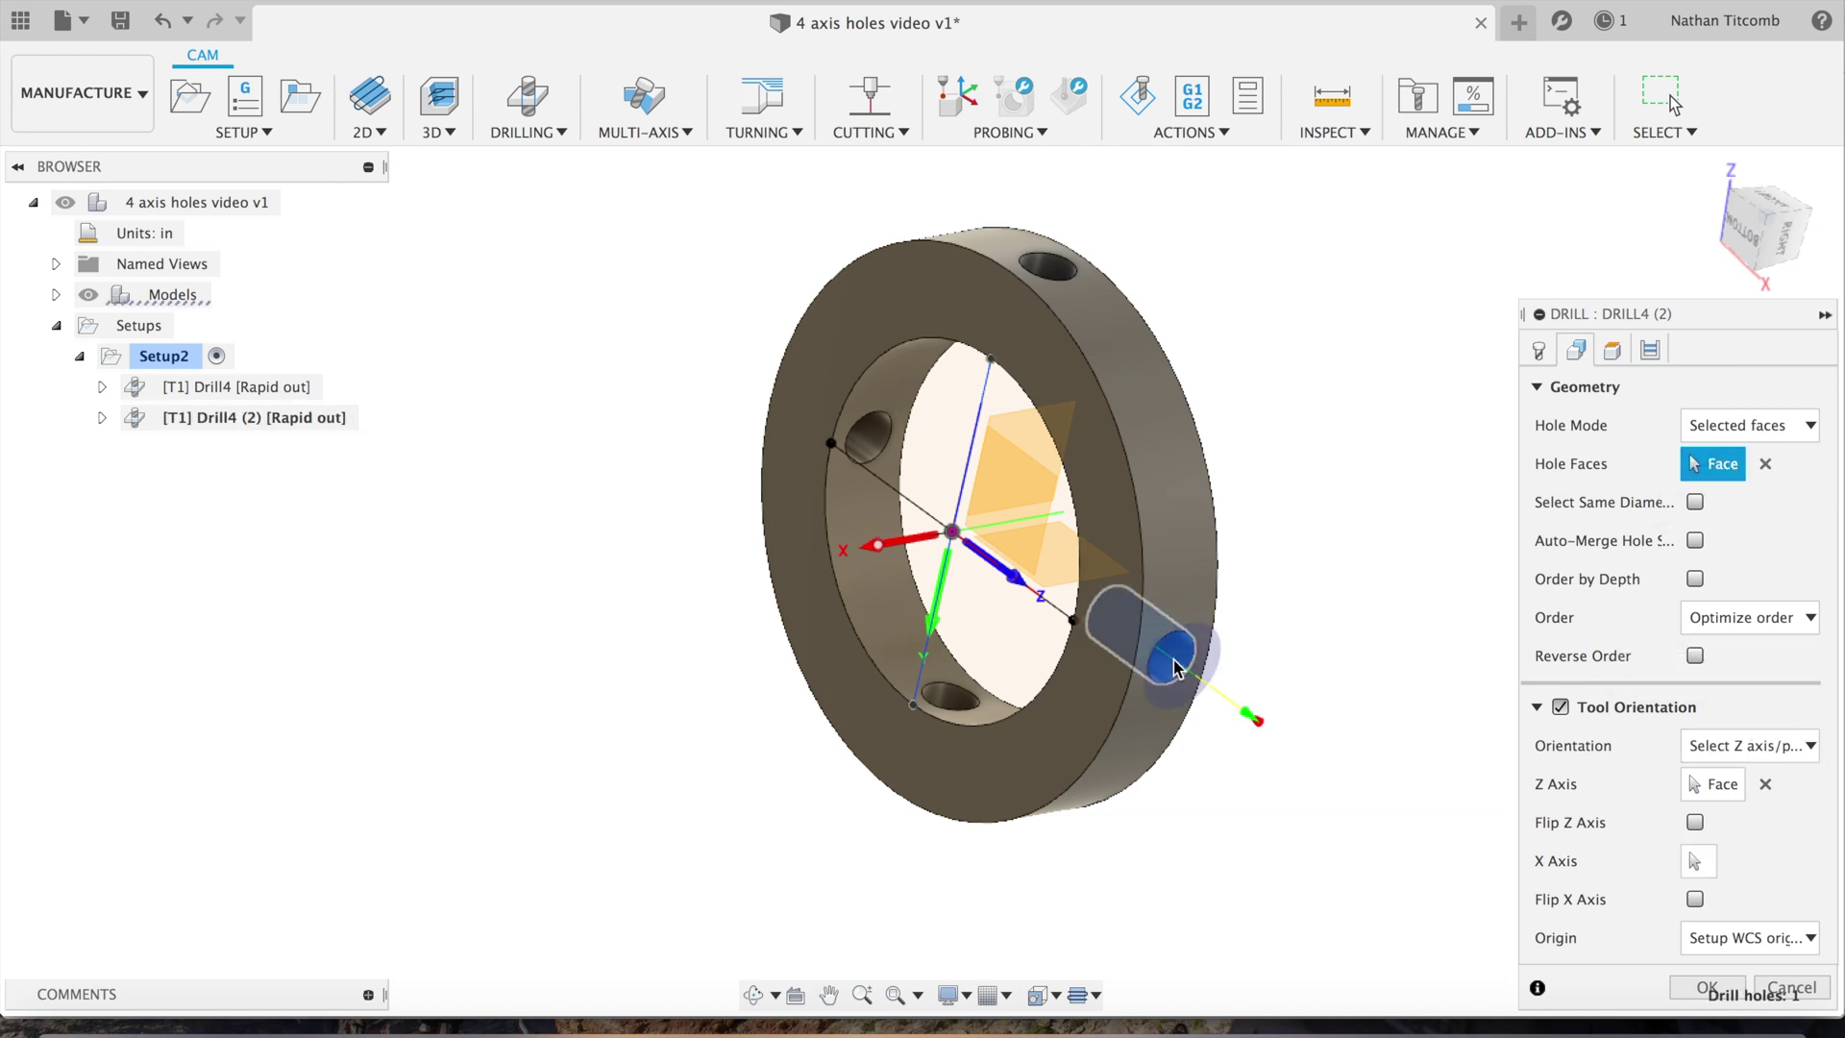
Review the heights and tool settings and accept Drill4 (2).
left_click(1612, 350)
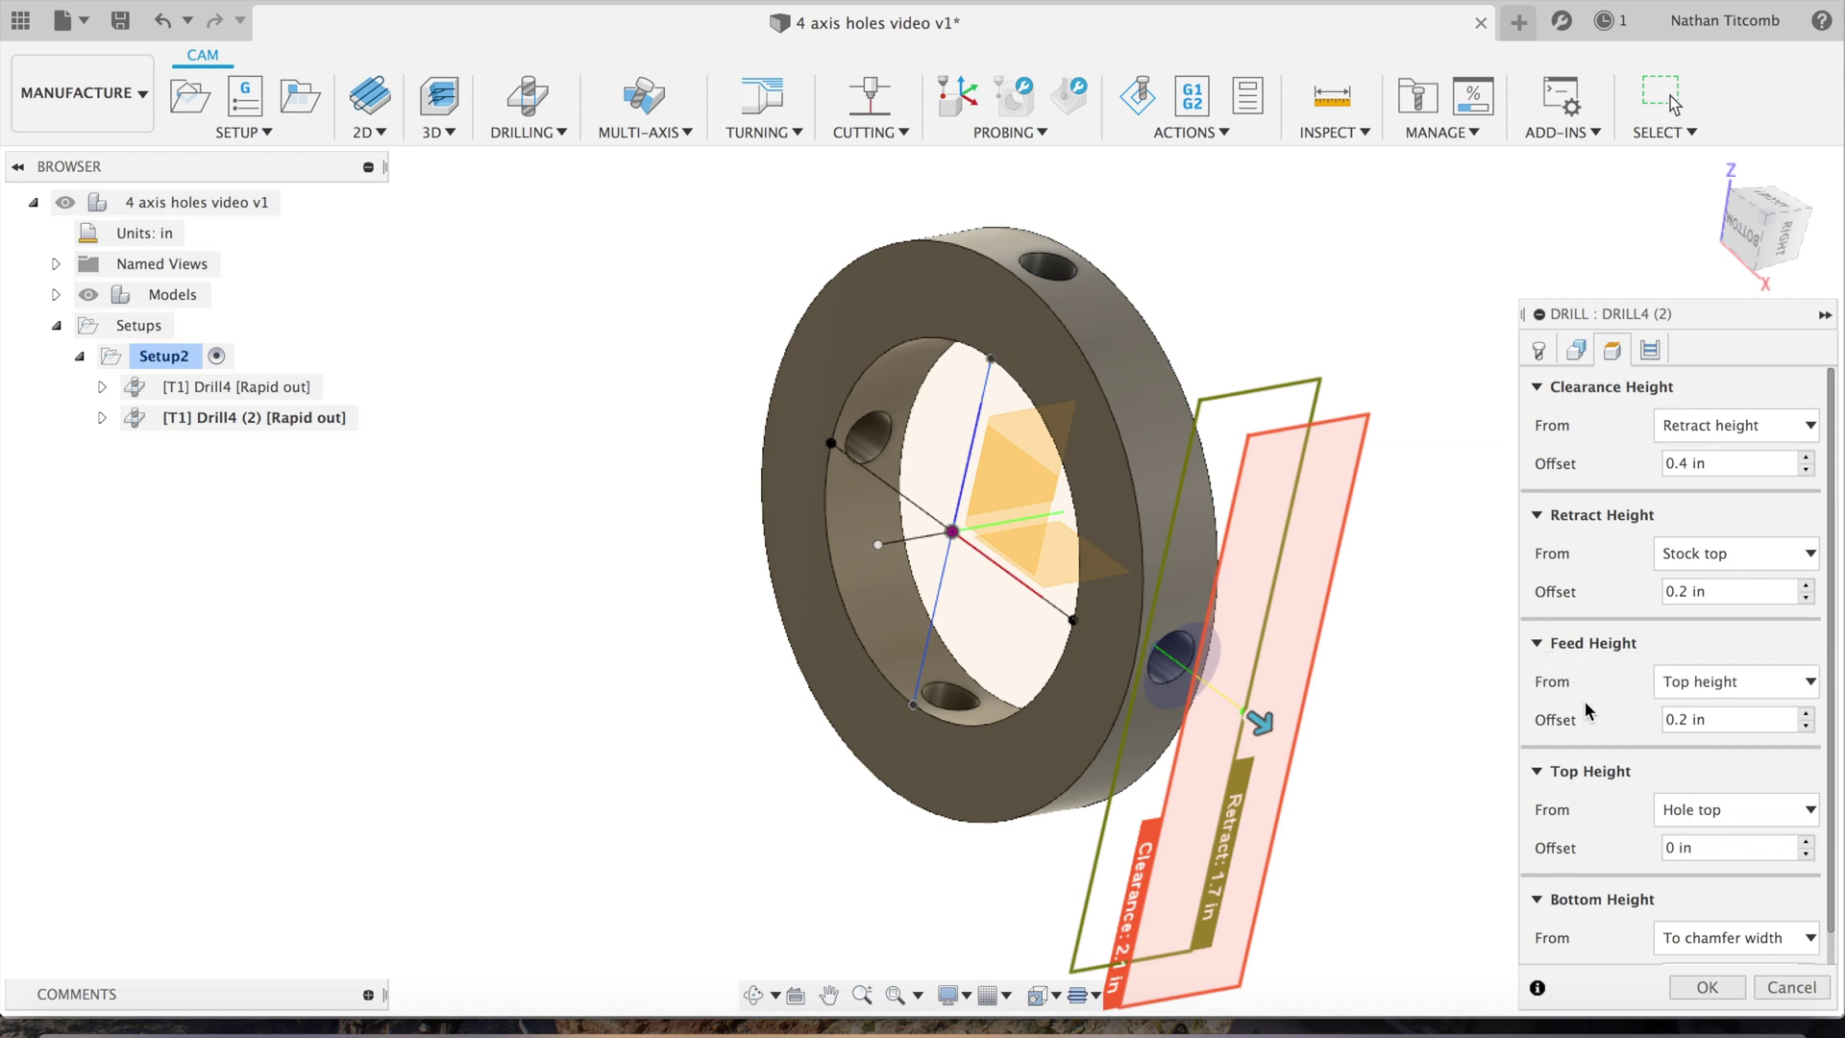
scroll(1585, 707, "down", 1)
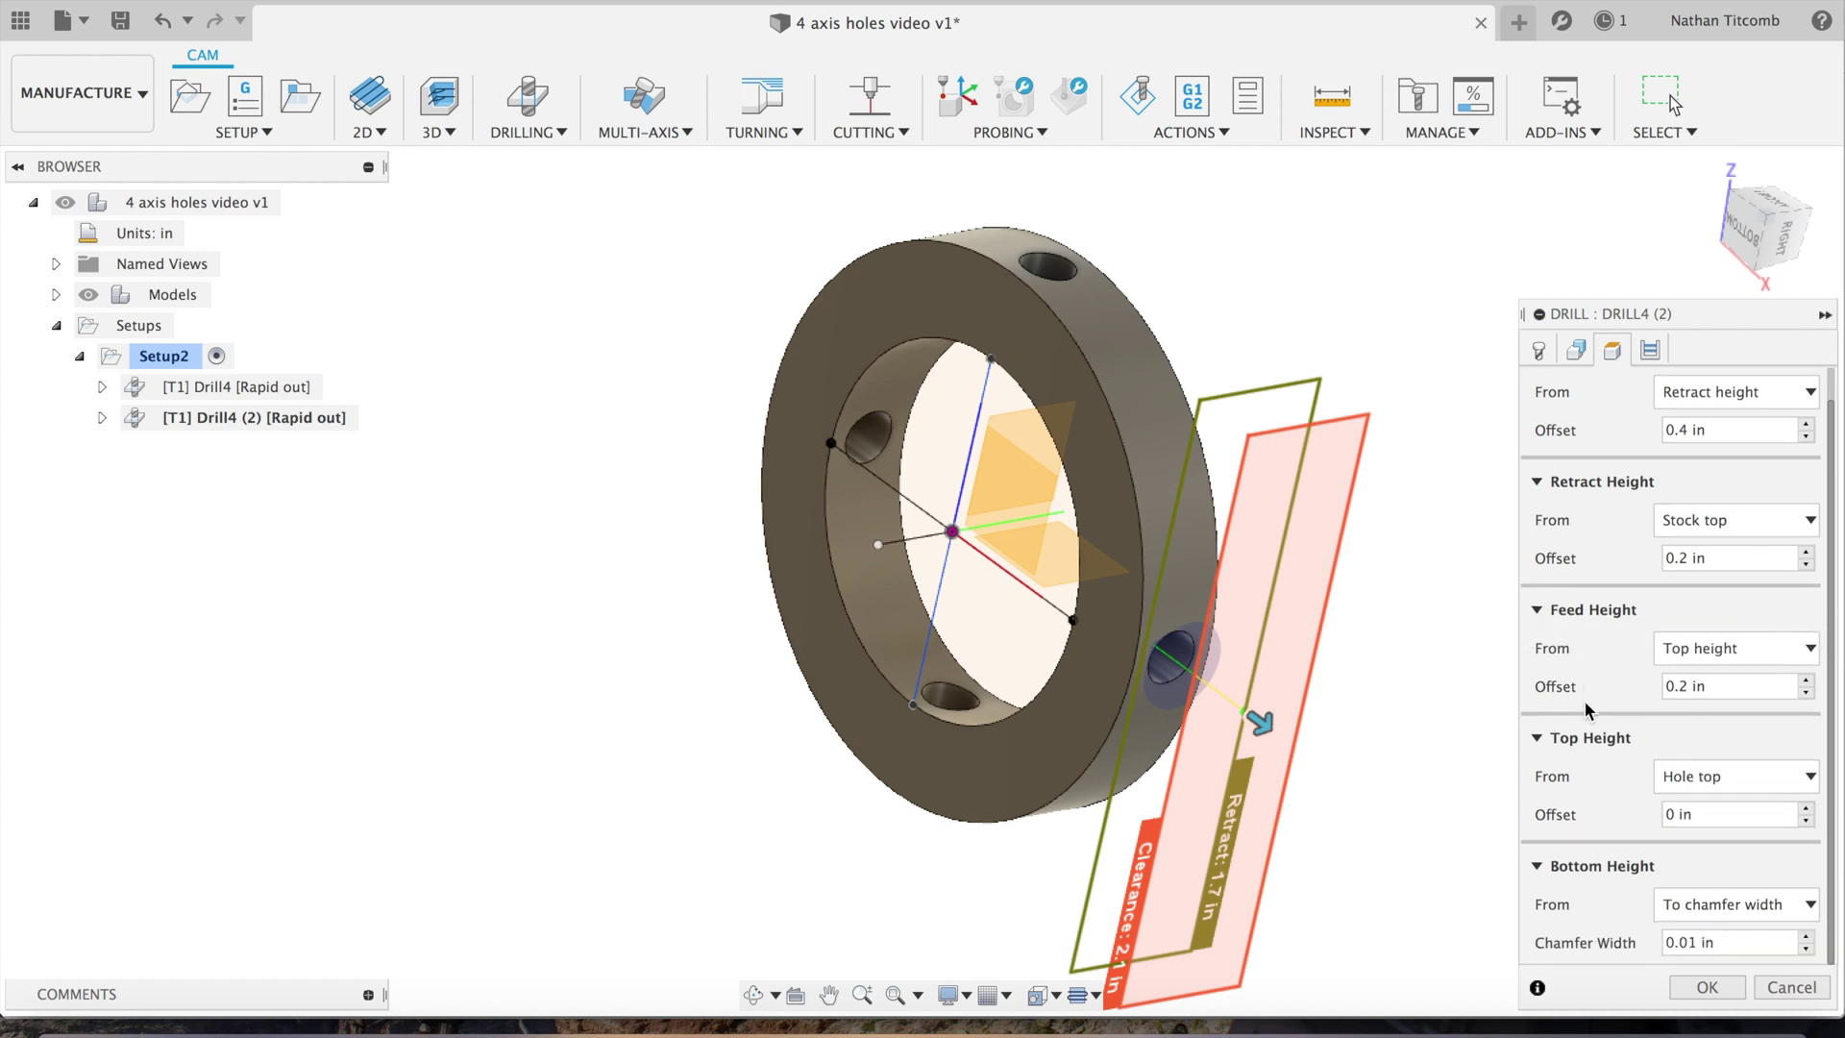
left_click(1547, 351)
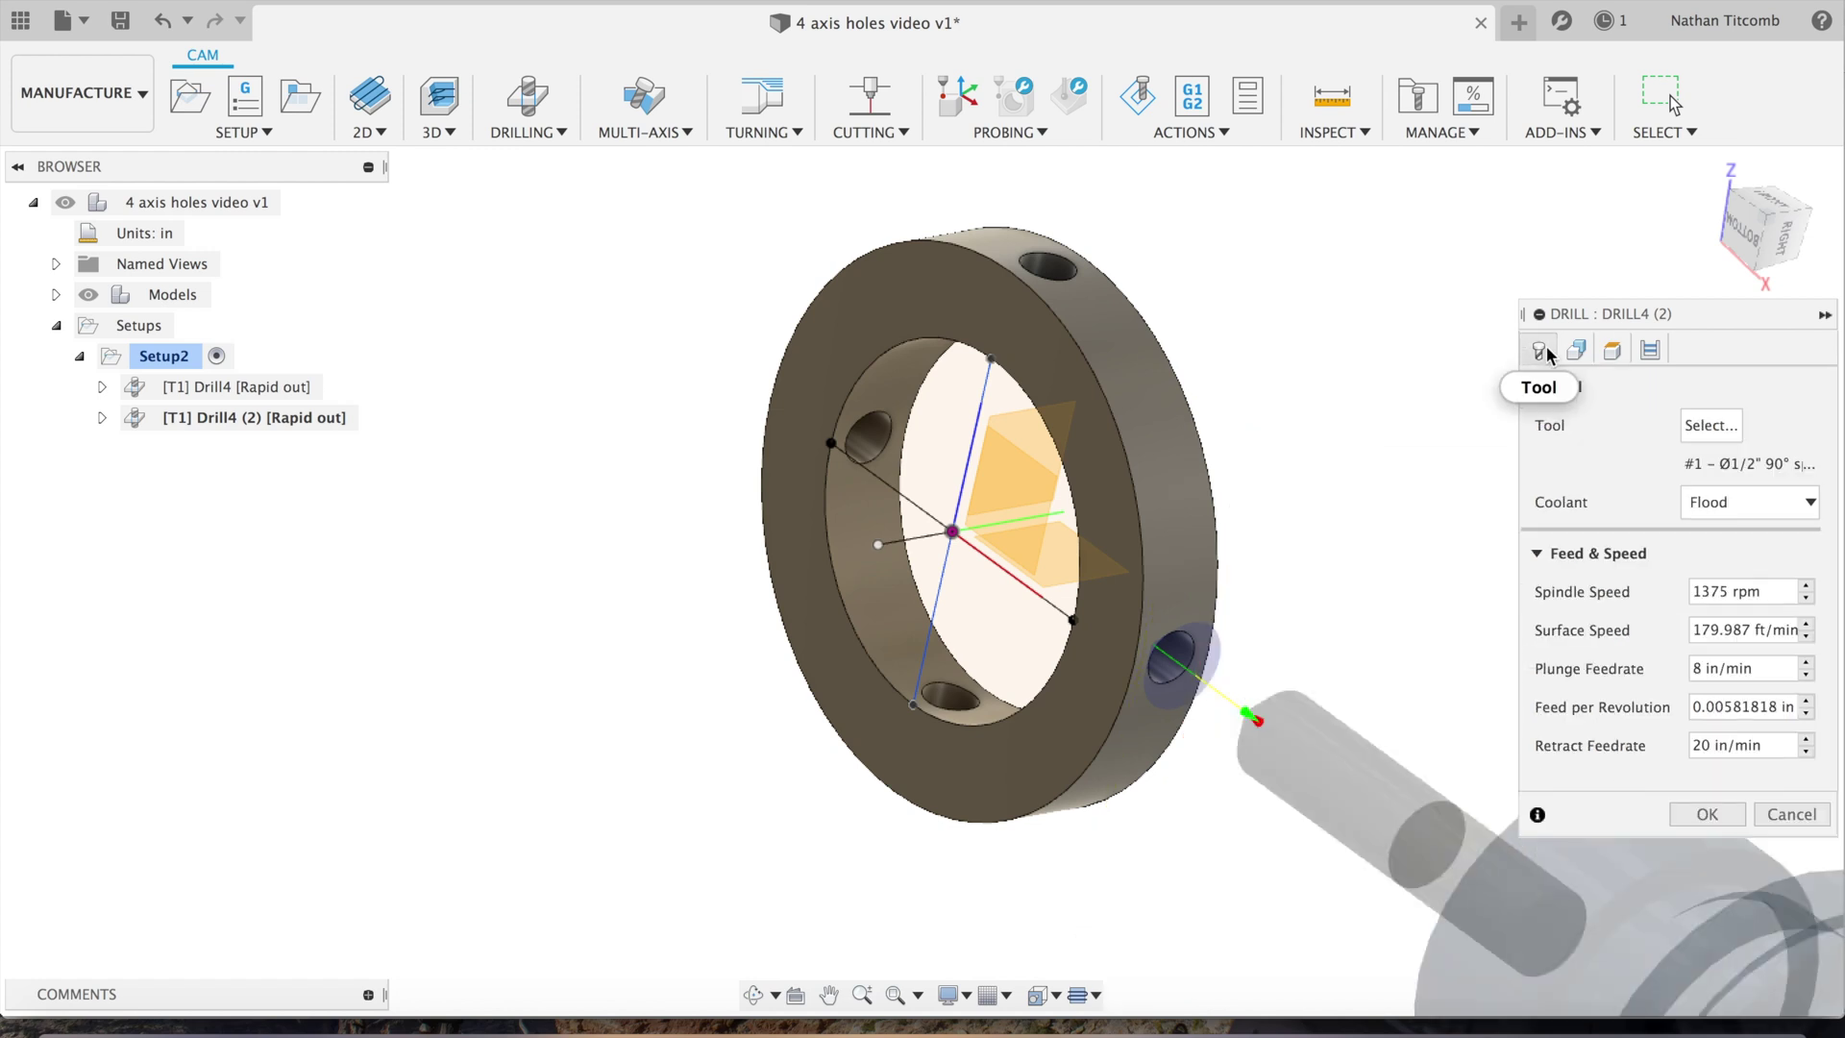
left_click(1705, 815)
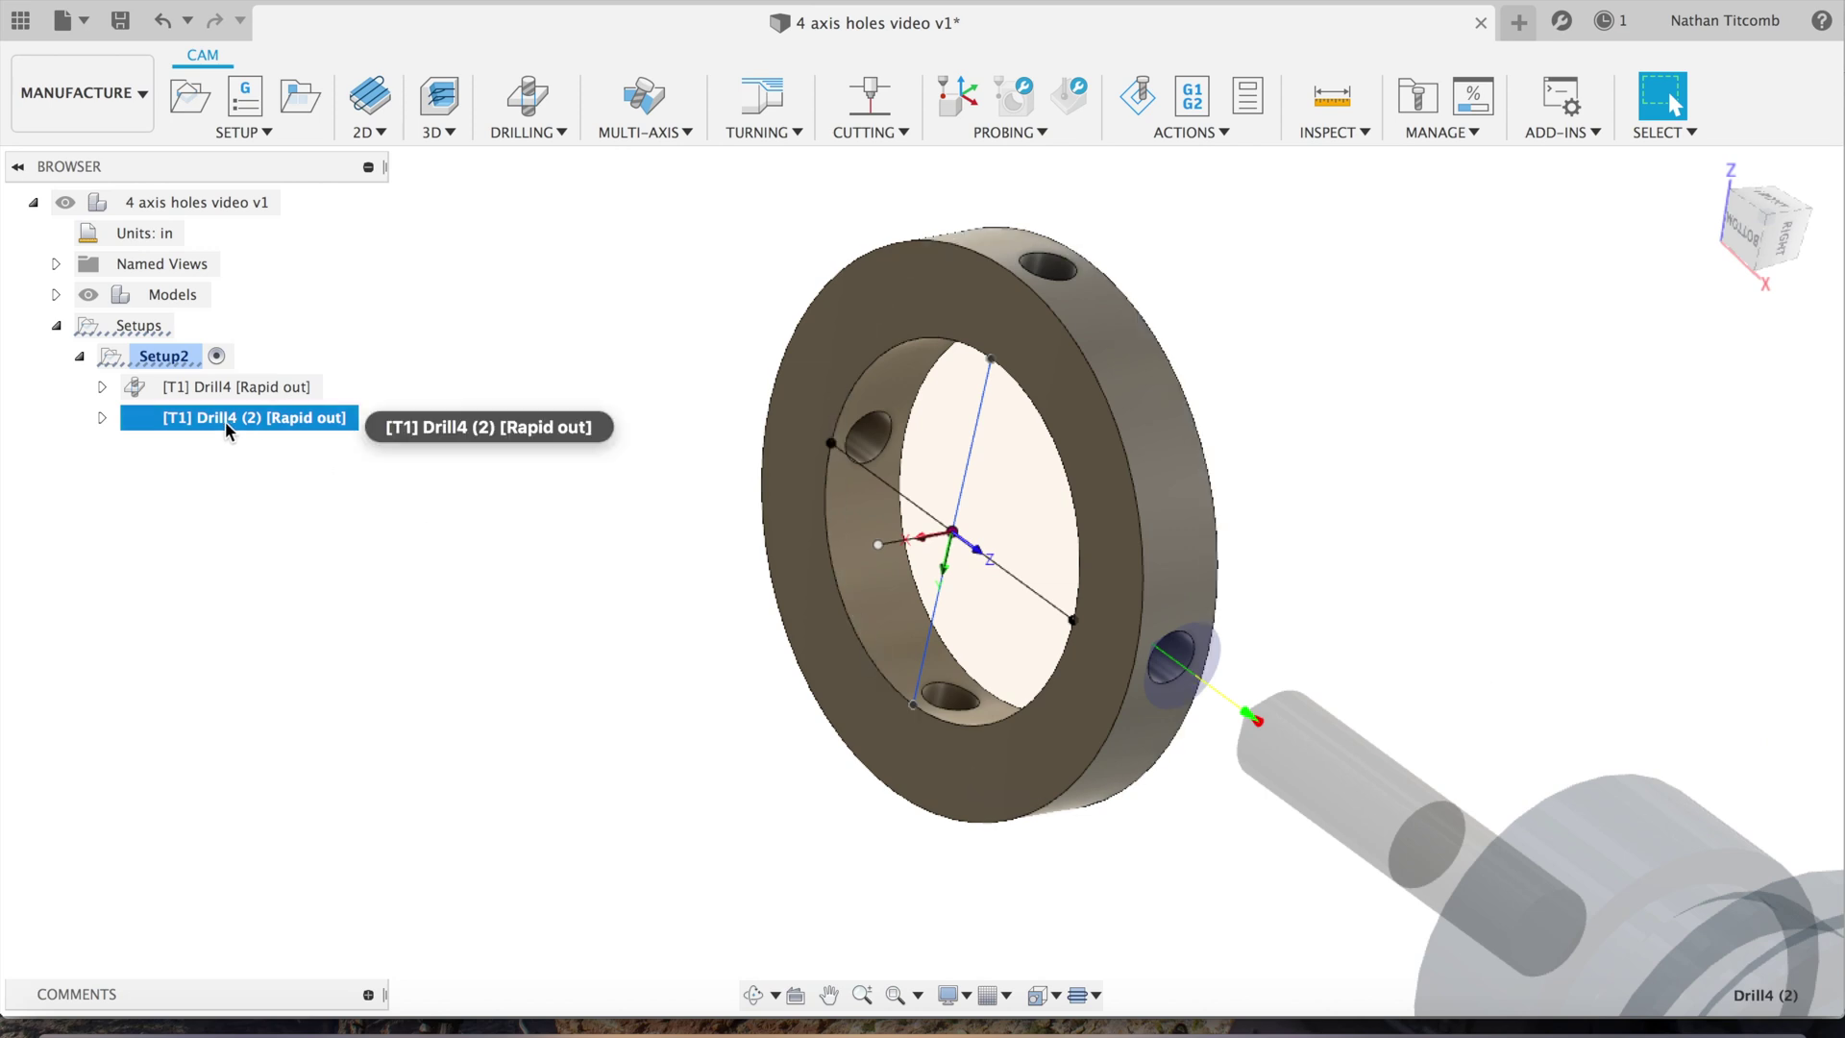
right_click(225, 421)
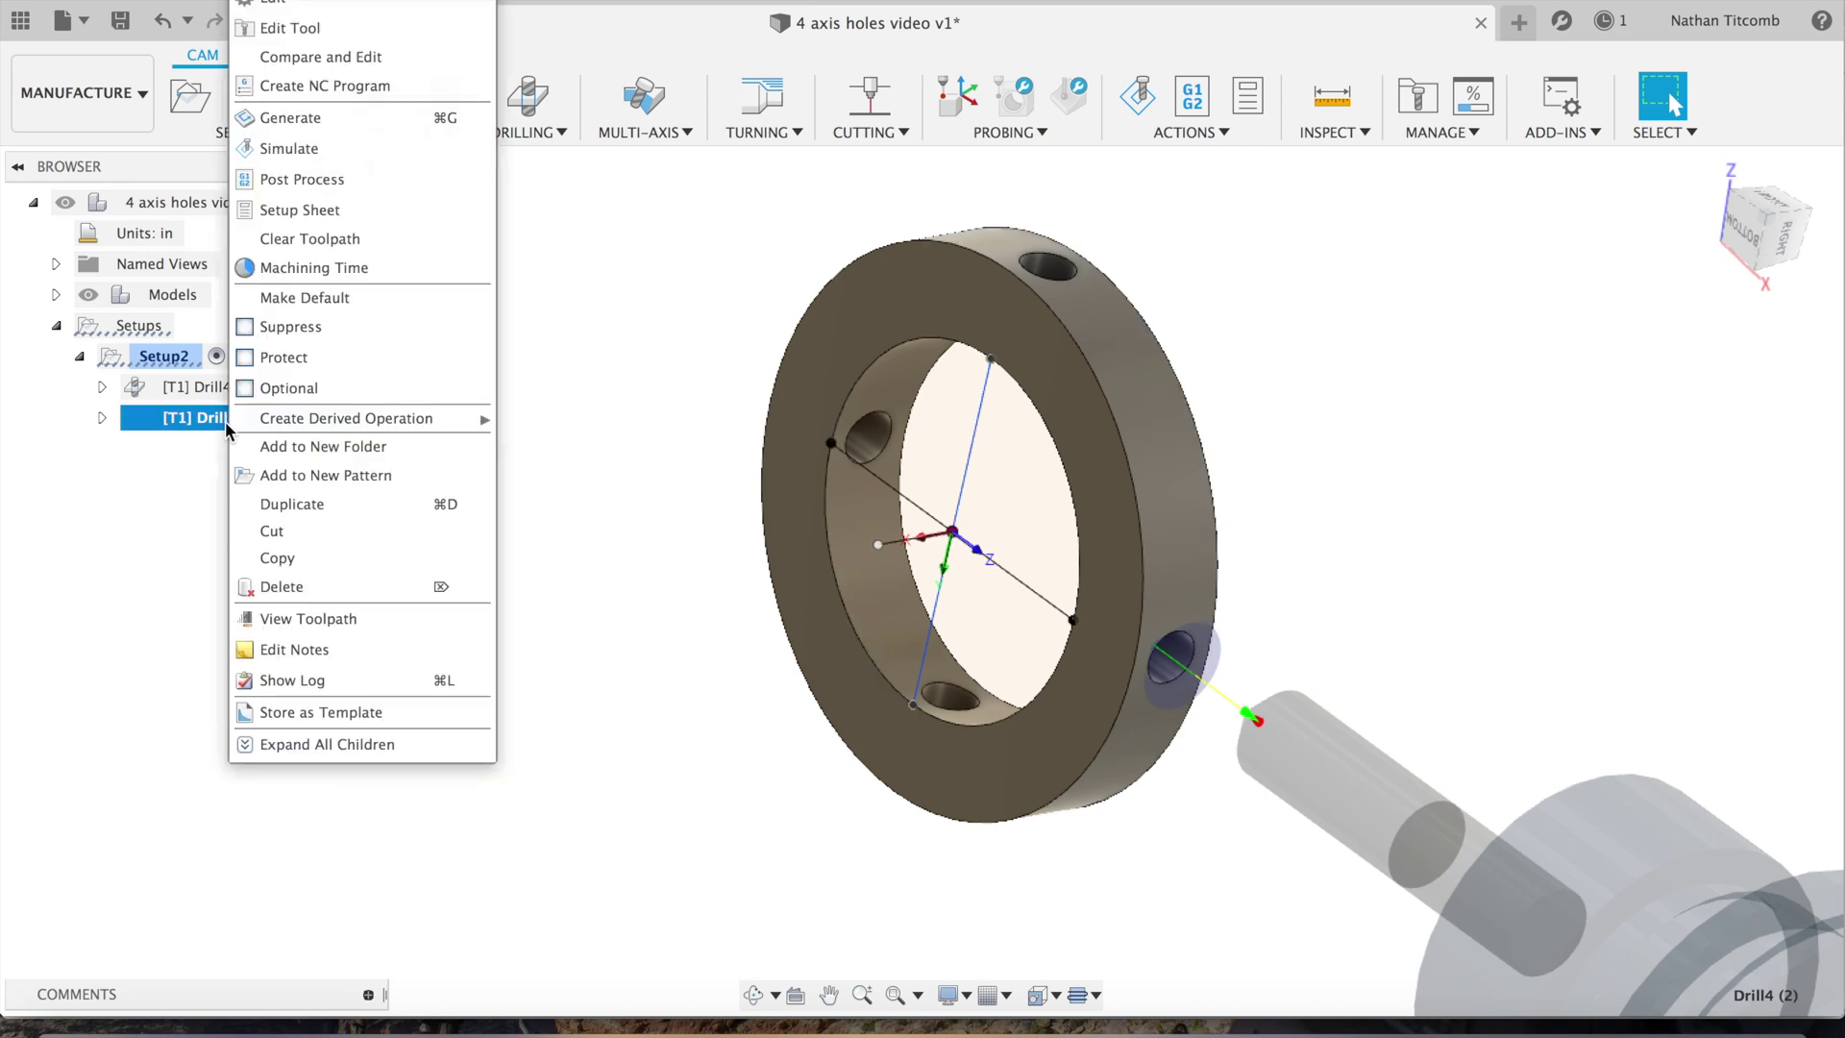
Duplicate Drill4 (2) into Drill4 (3) and open the copy for editing.
left_click(355, 505)
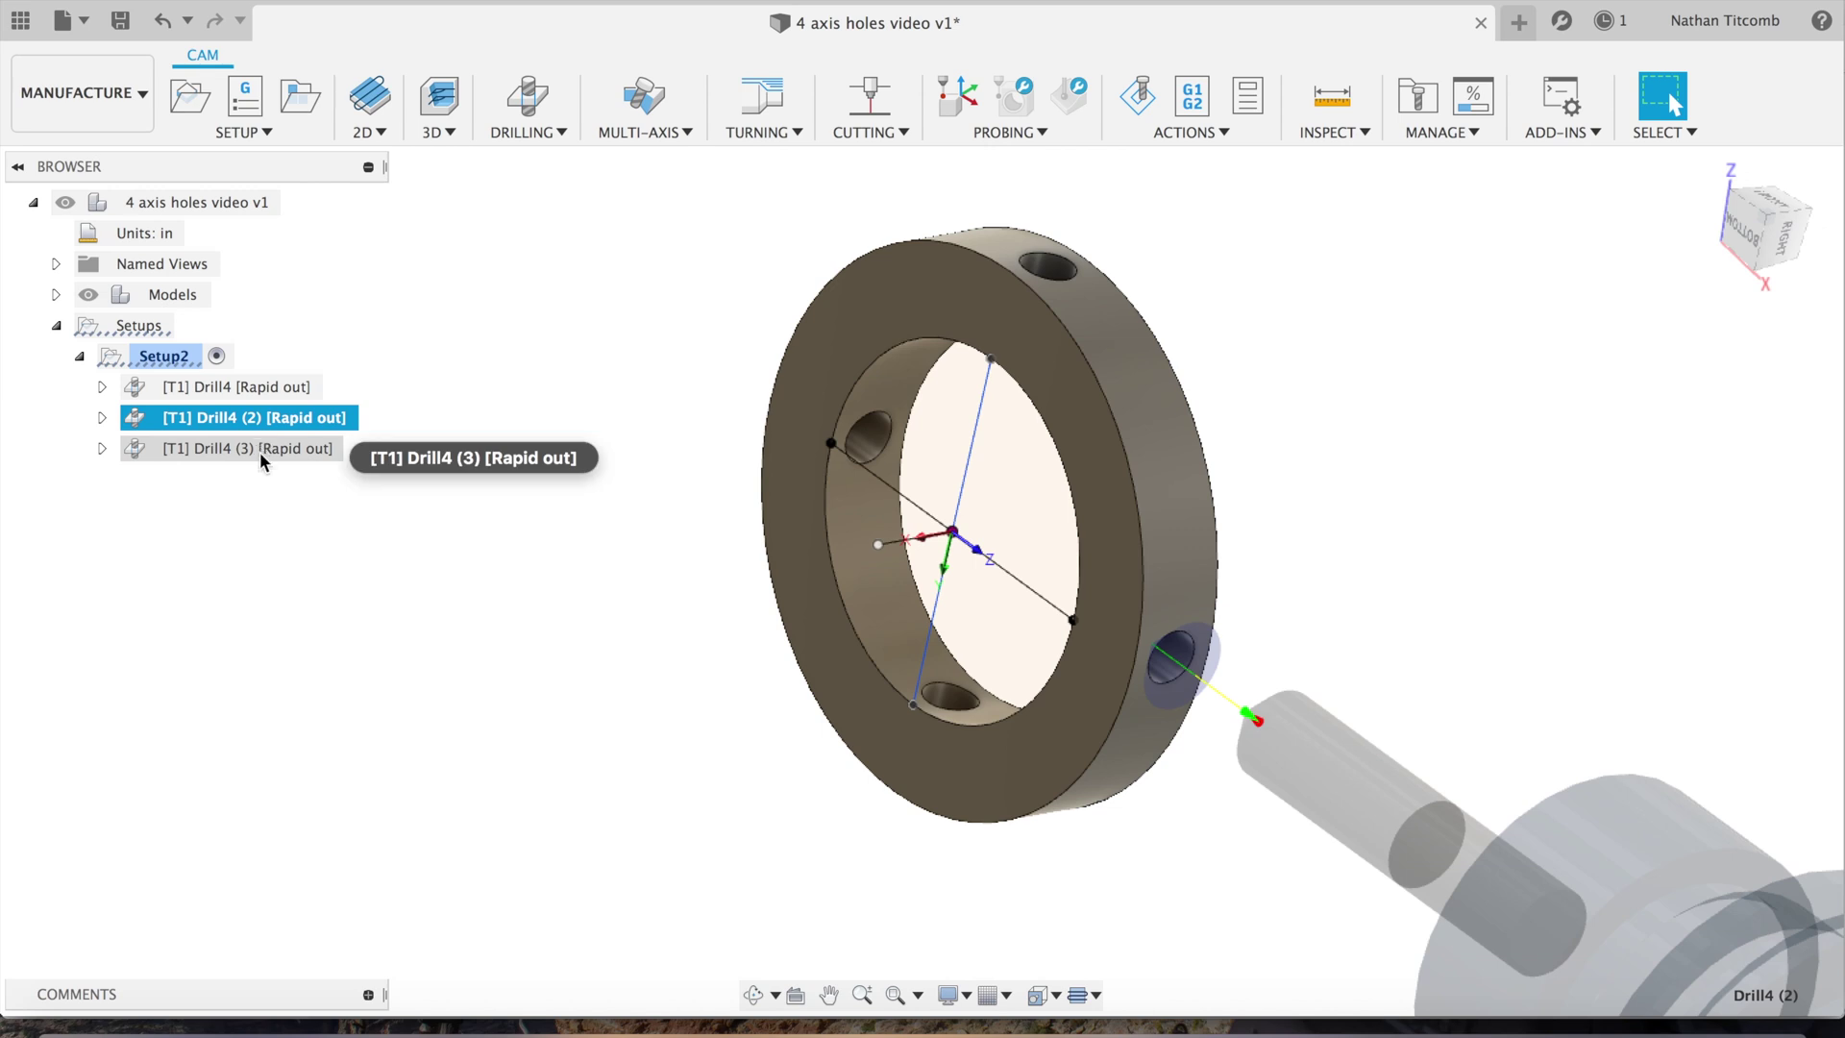
left_click(260, 449)
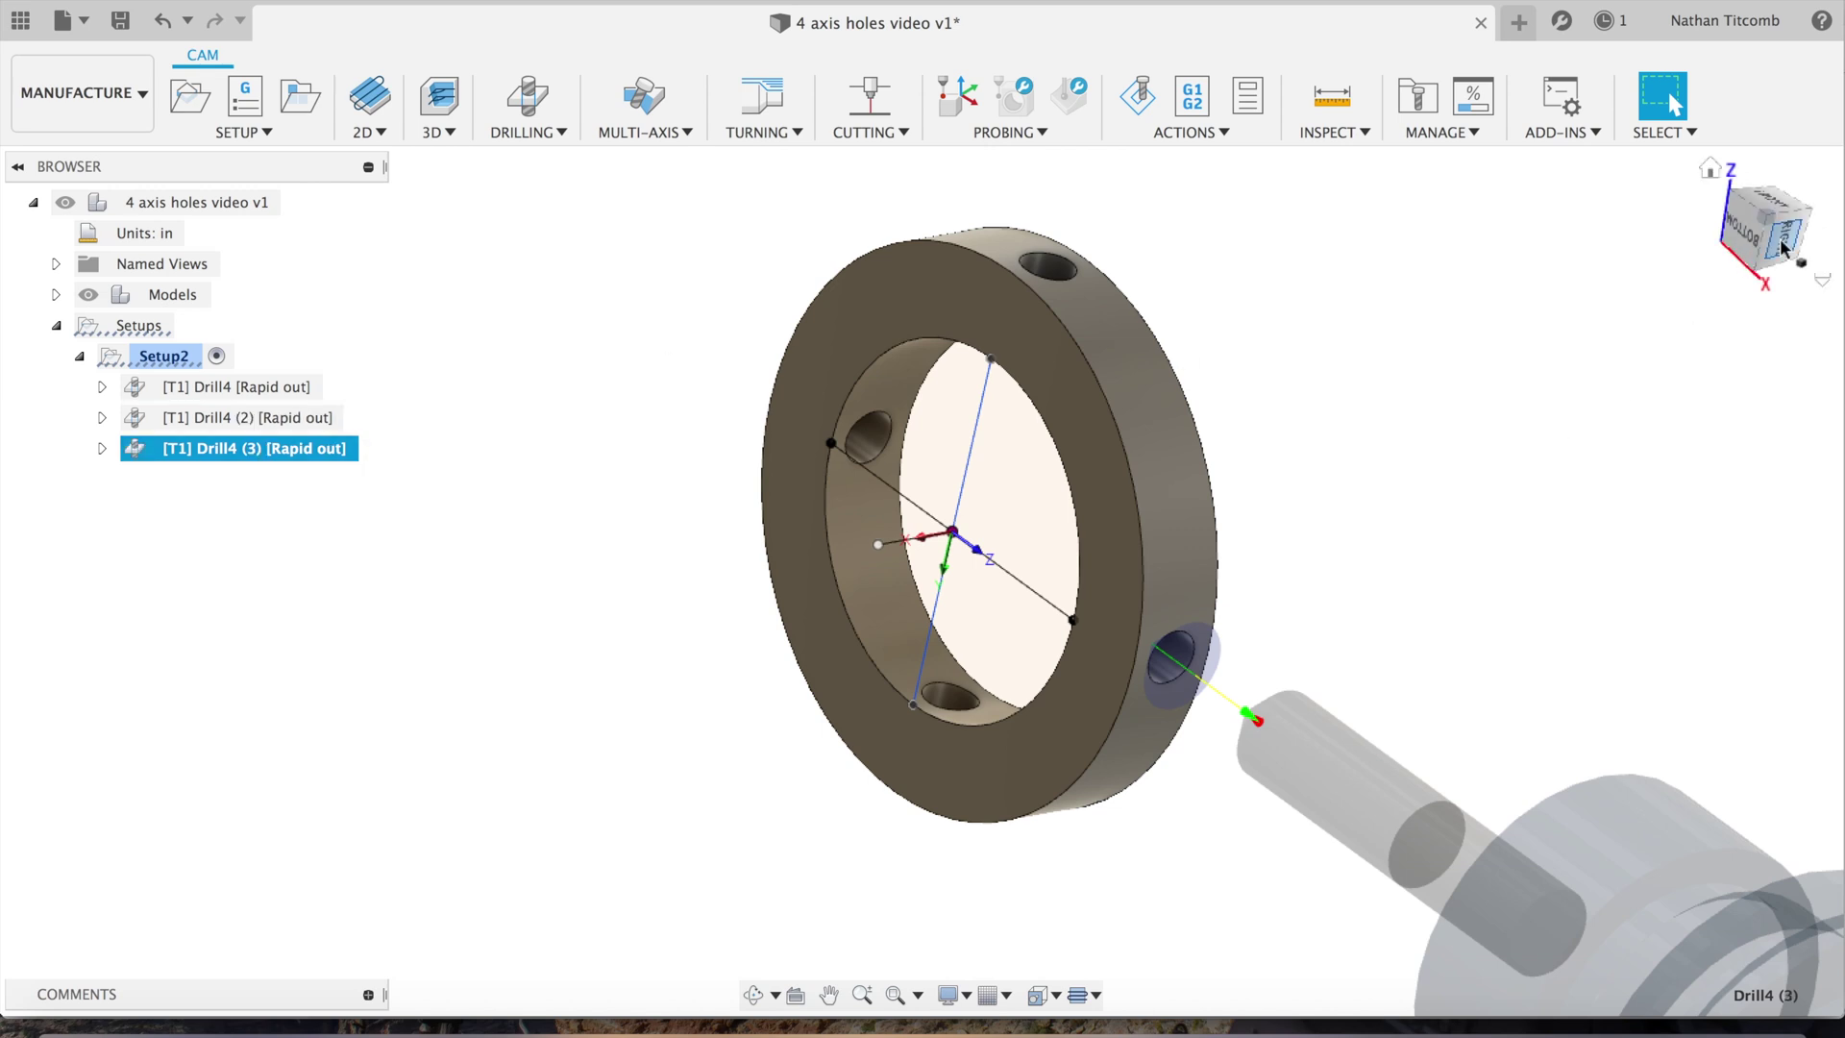
mouse_move(1783, 248)
left_mouse_down()
mouse_move(1841, 144)
mouse_move(1730, 284)
left_mouse_up()
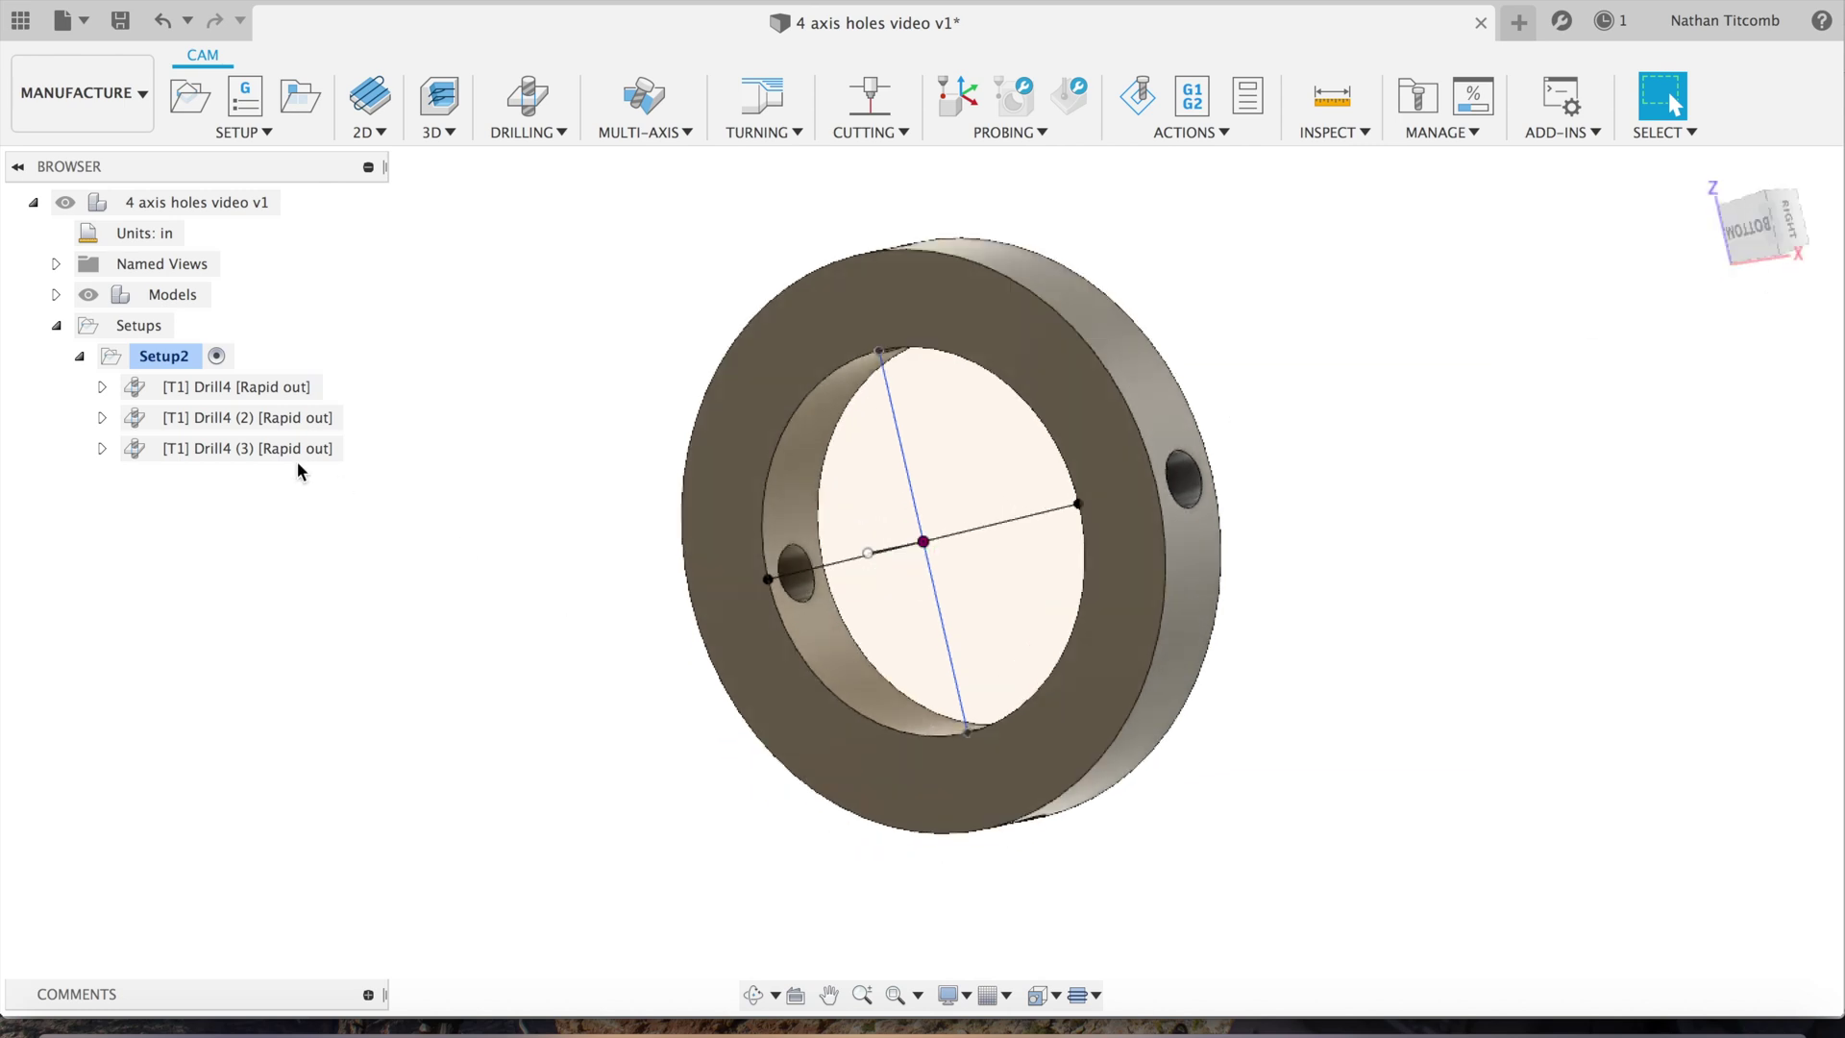
left_click(255, 452)
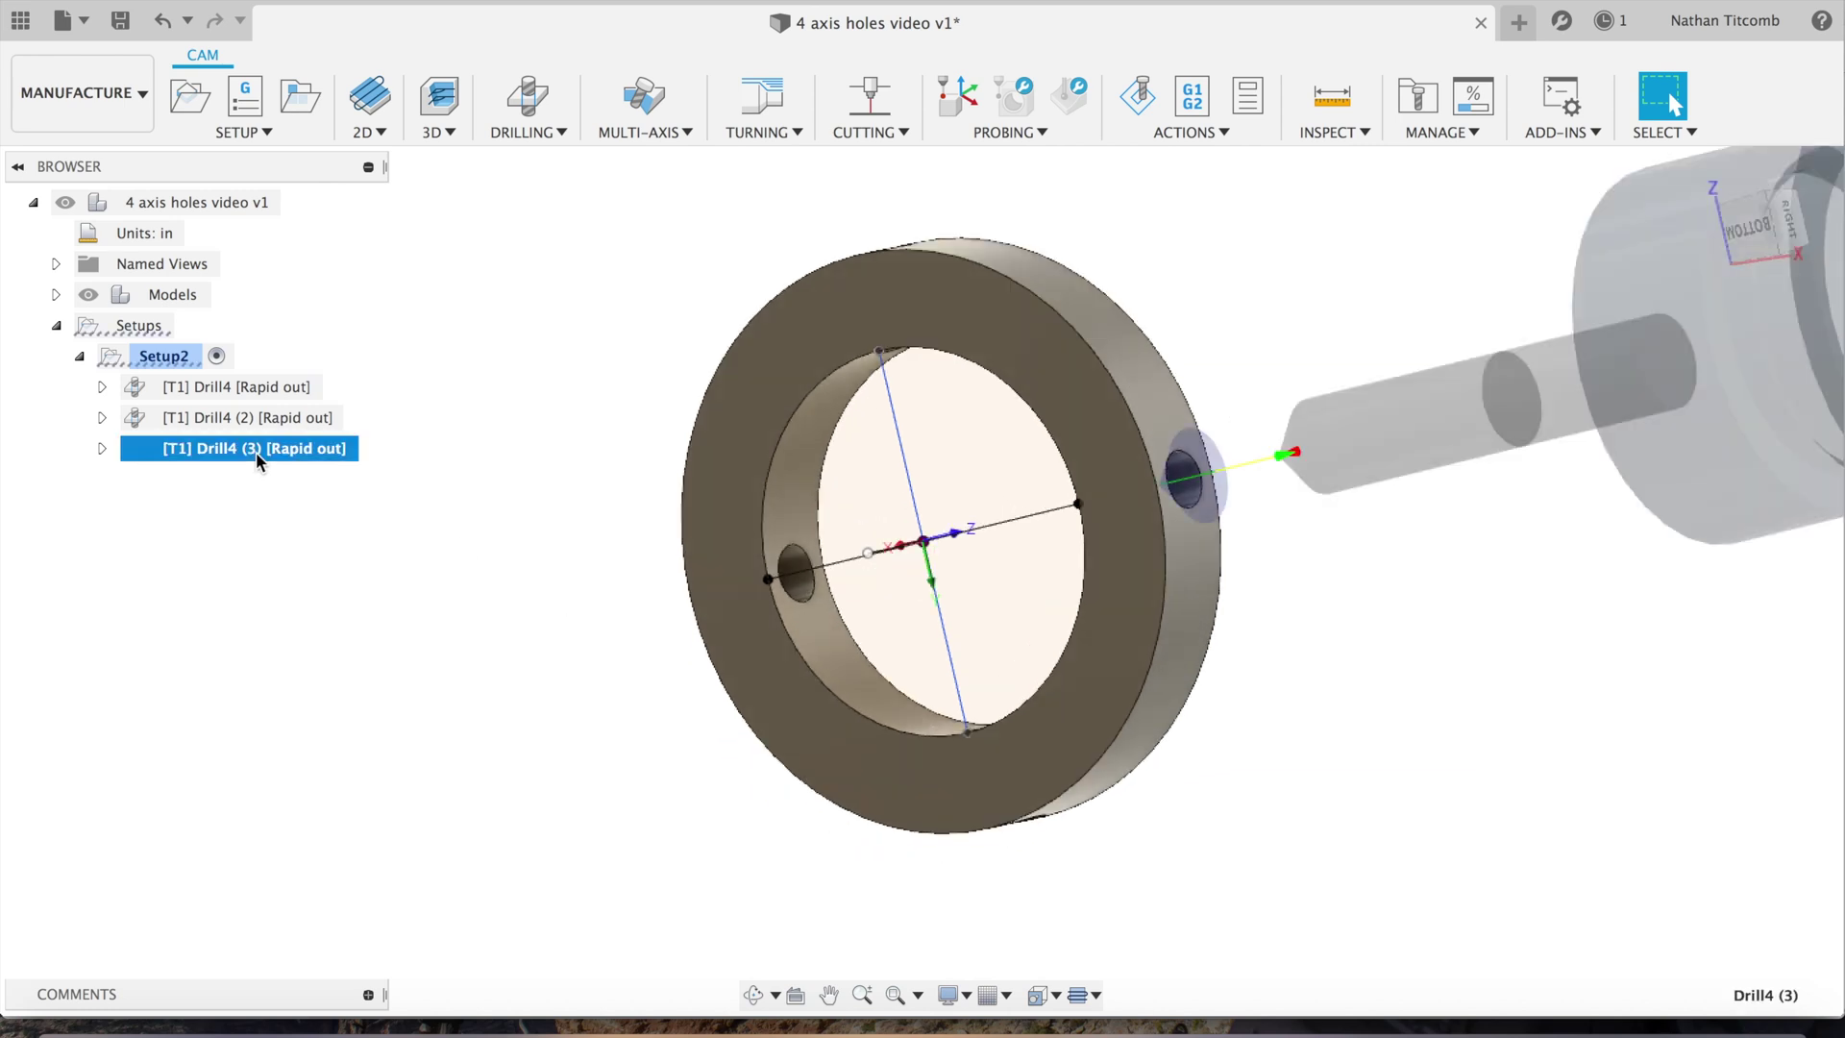
right_click(255, 453)
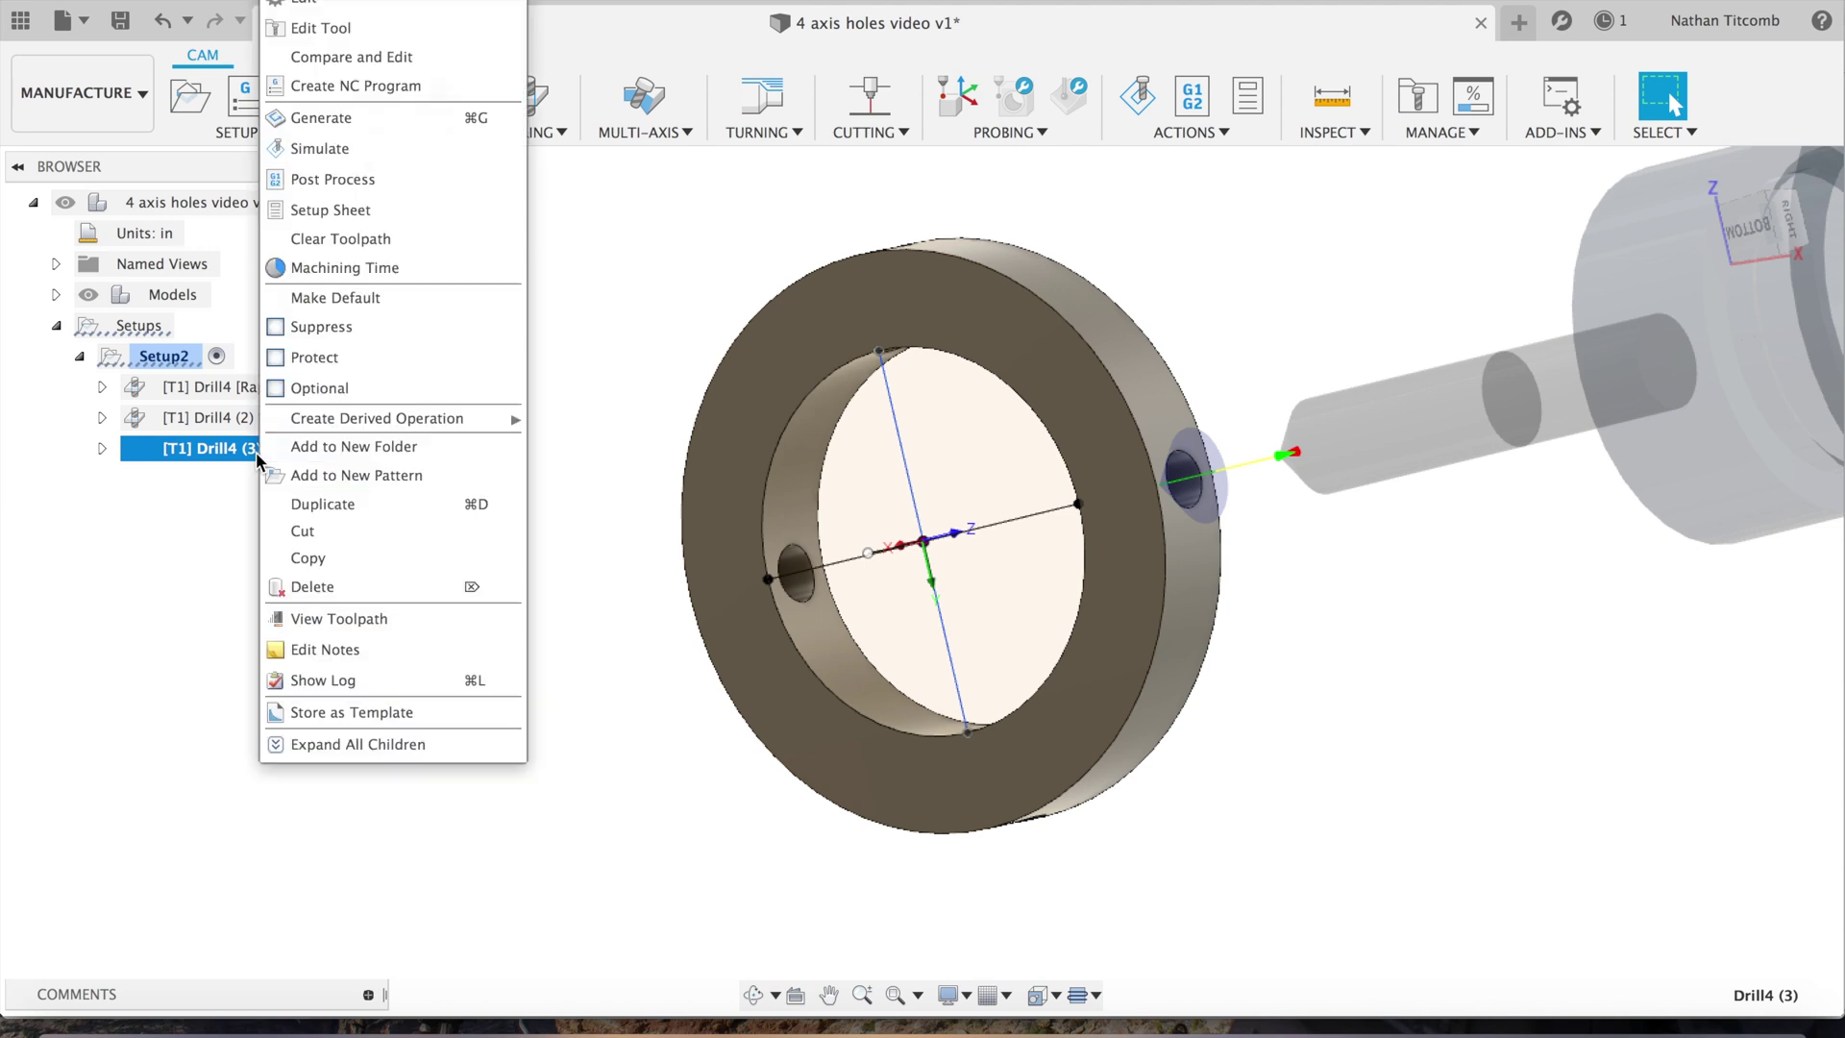
left_click(352, 6)
Clear the inherited hole and try different tool axis references around the lower hole.
left_click(1576, 349)
left_click(1762, 469)
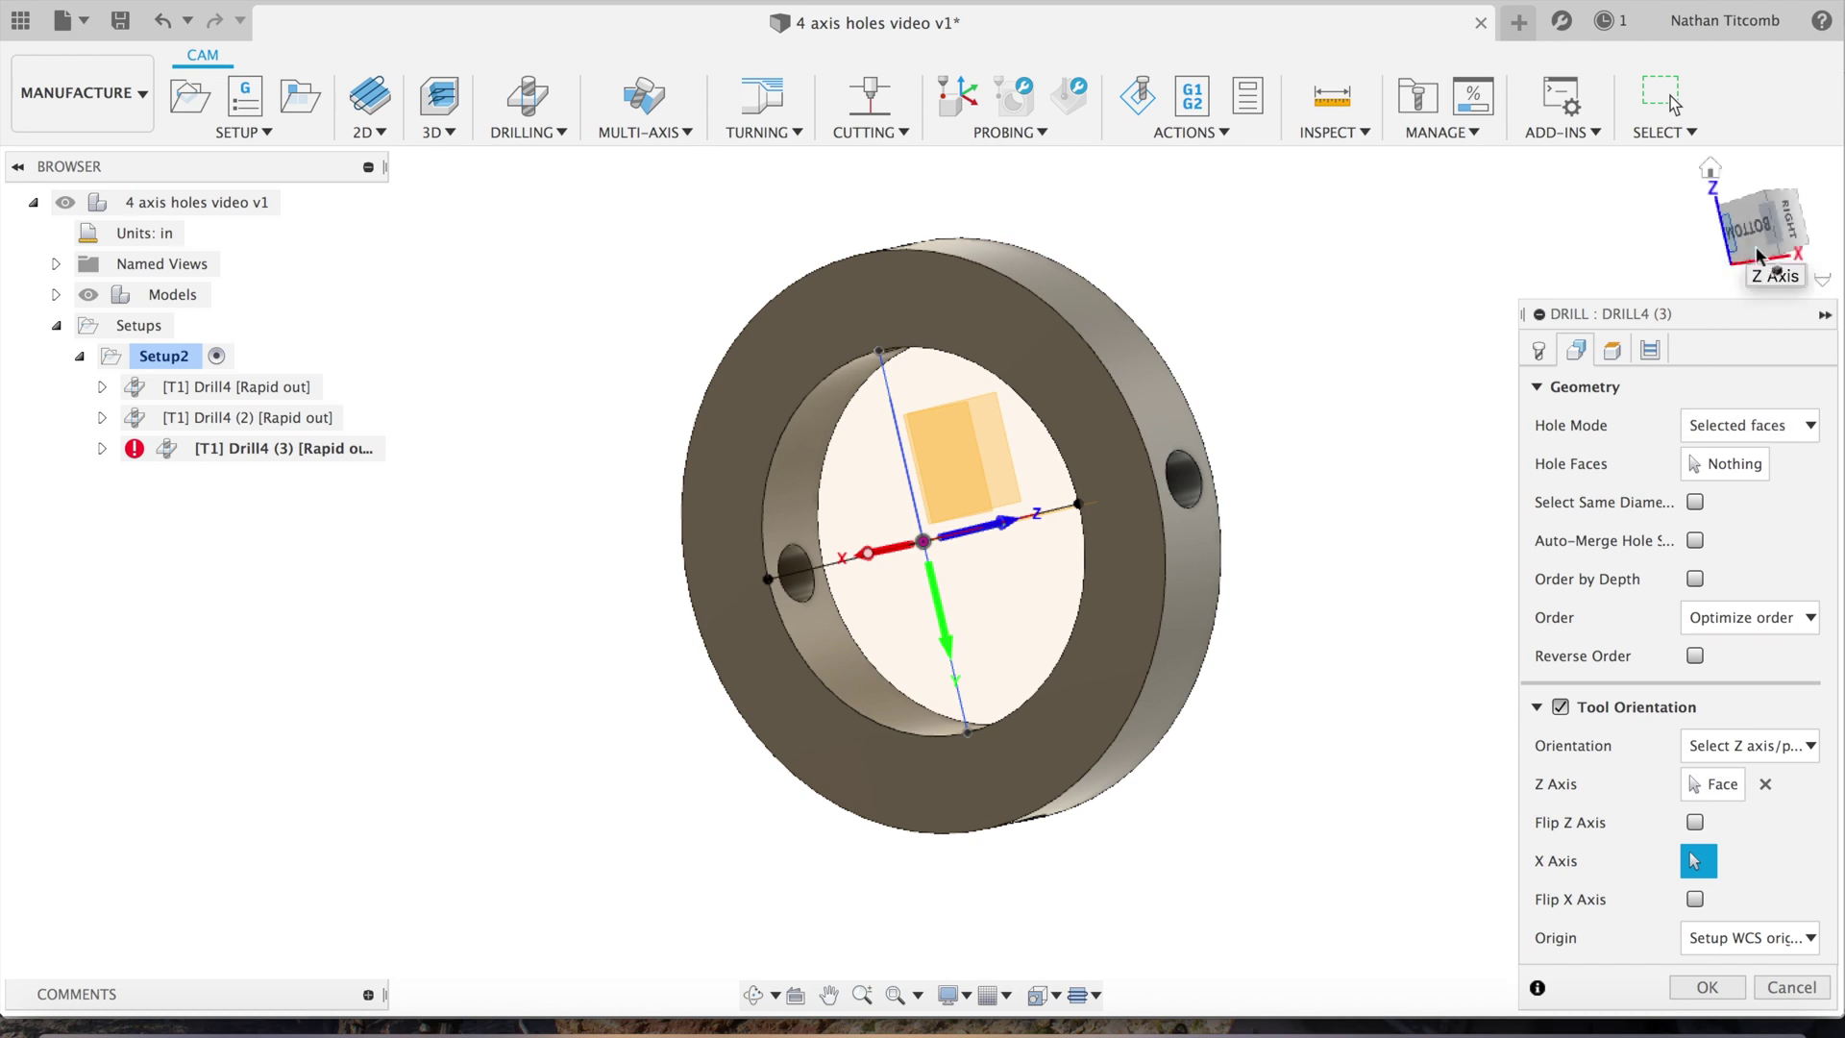
mouse_move(1757, 228)
left_mouse_down()
mouse_move(1744, 206)
mouse_move(1735, 226)
left_mouse_up()
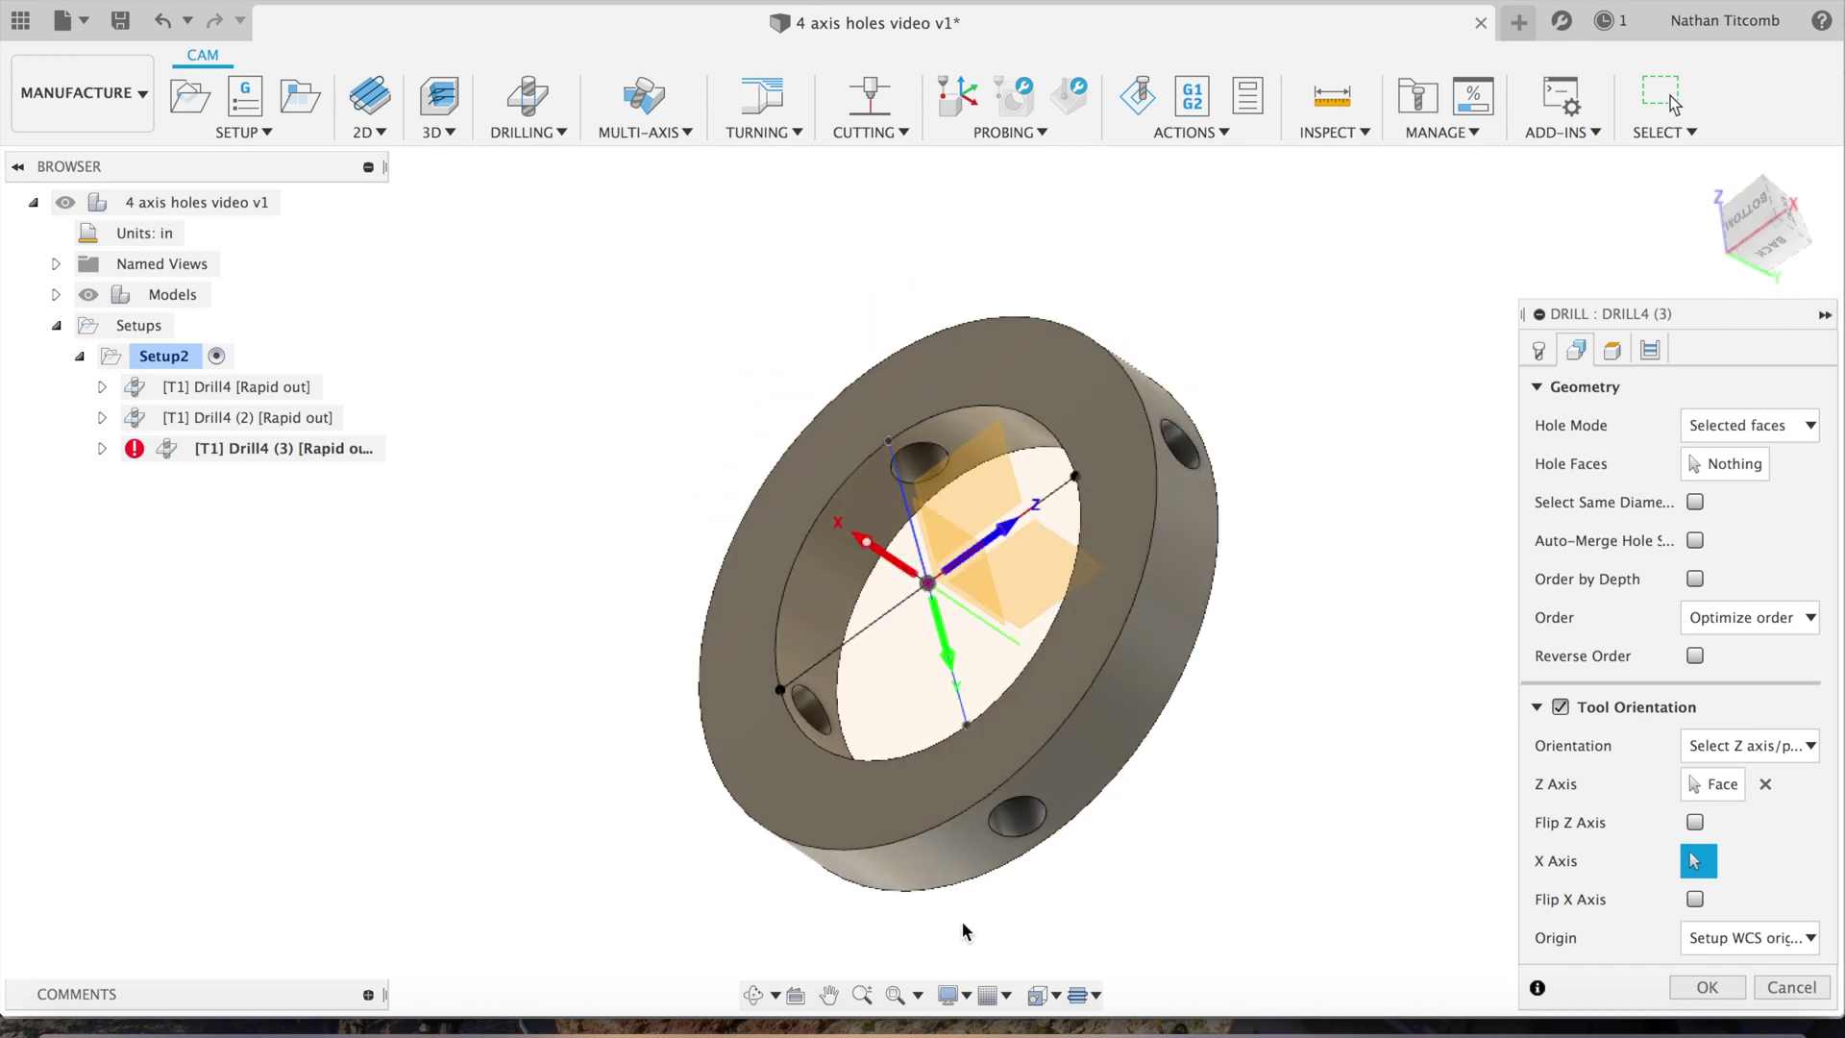
left_click(1025, 836)
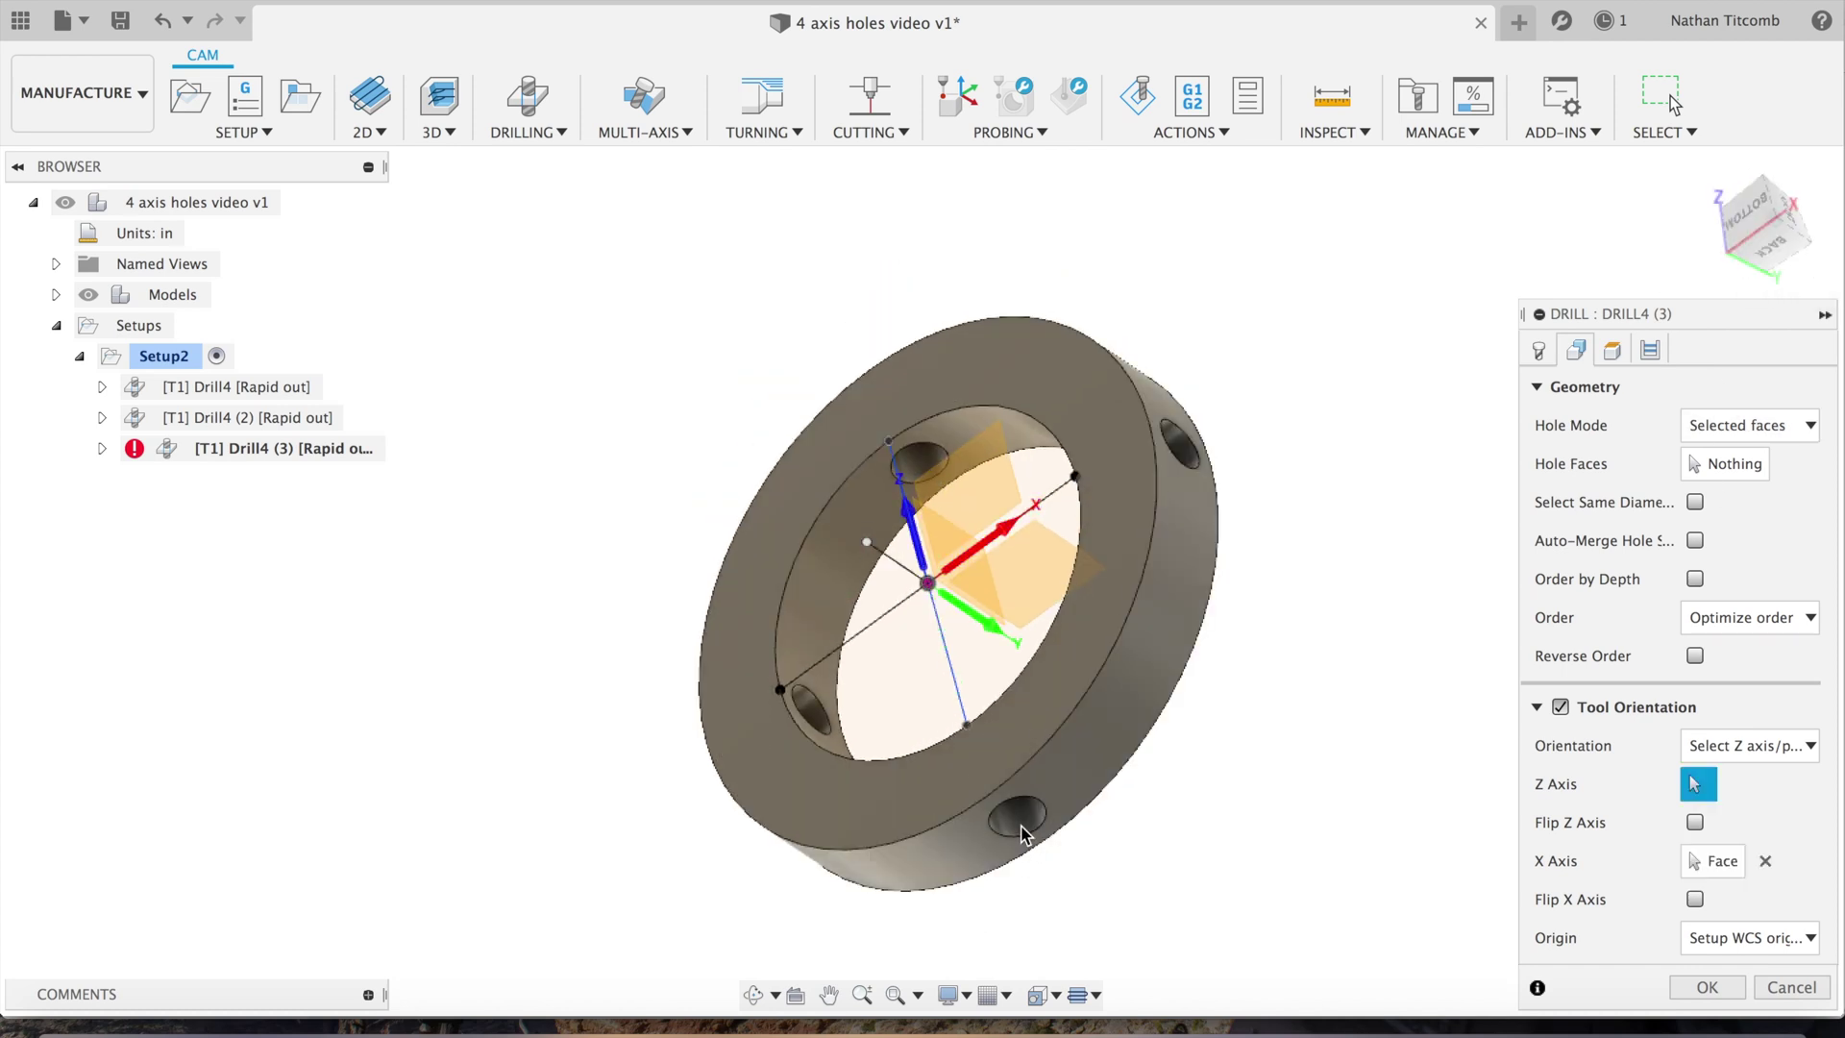
left_click(1696, 827)
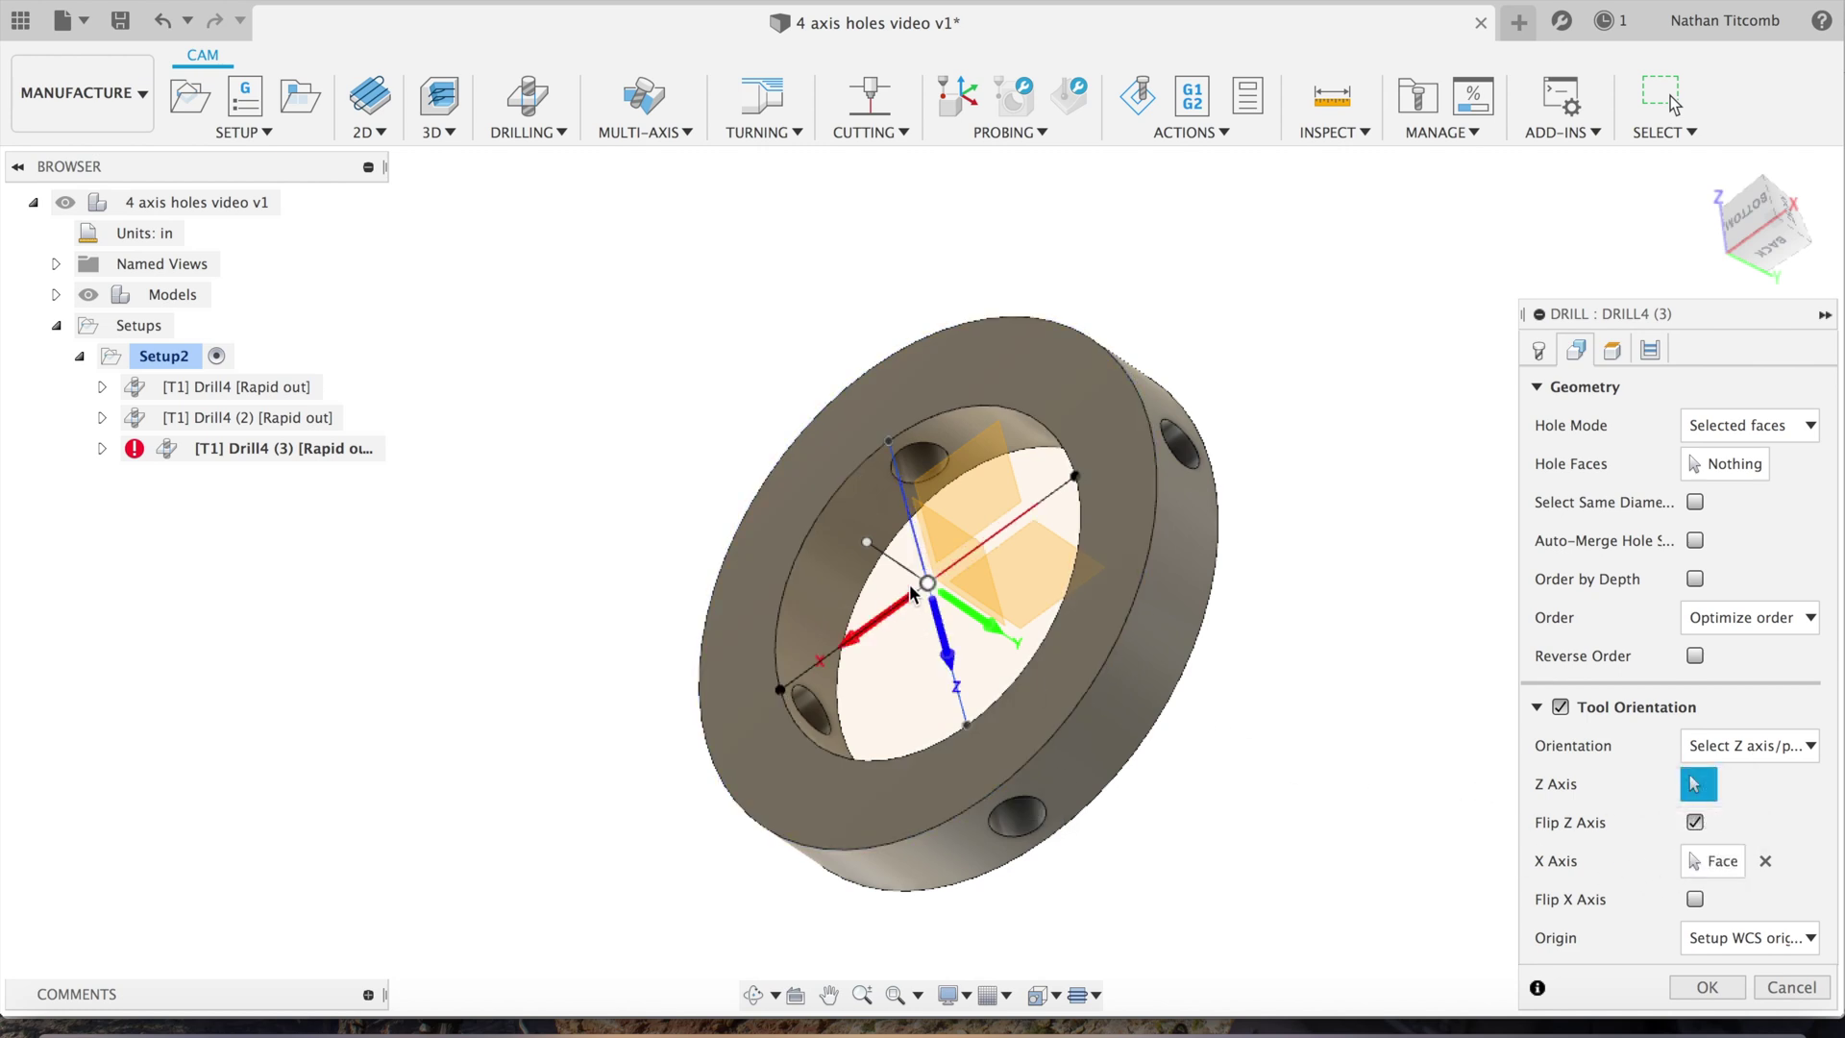
left_click(892, 561)
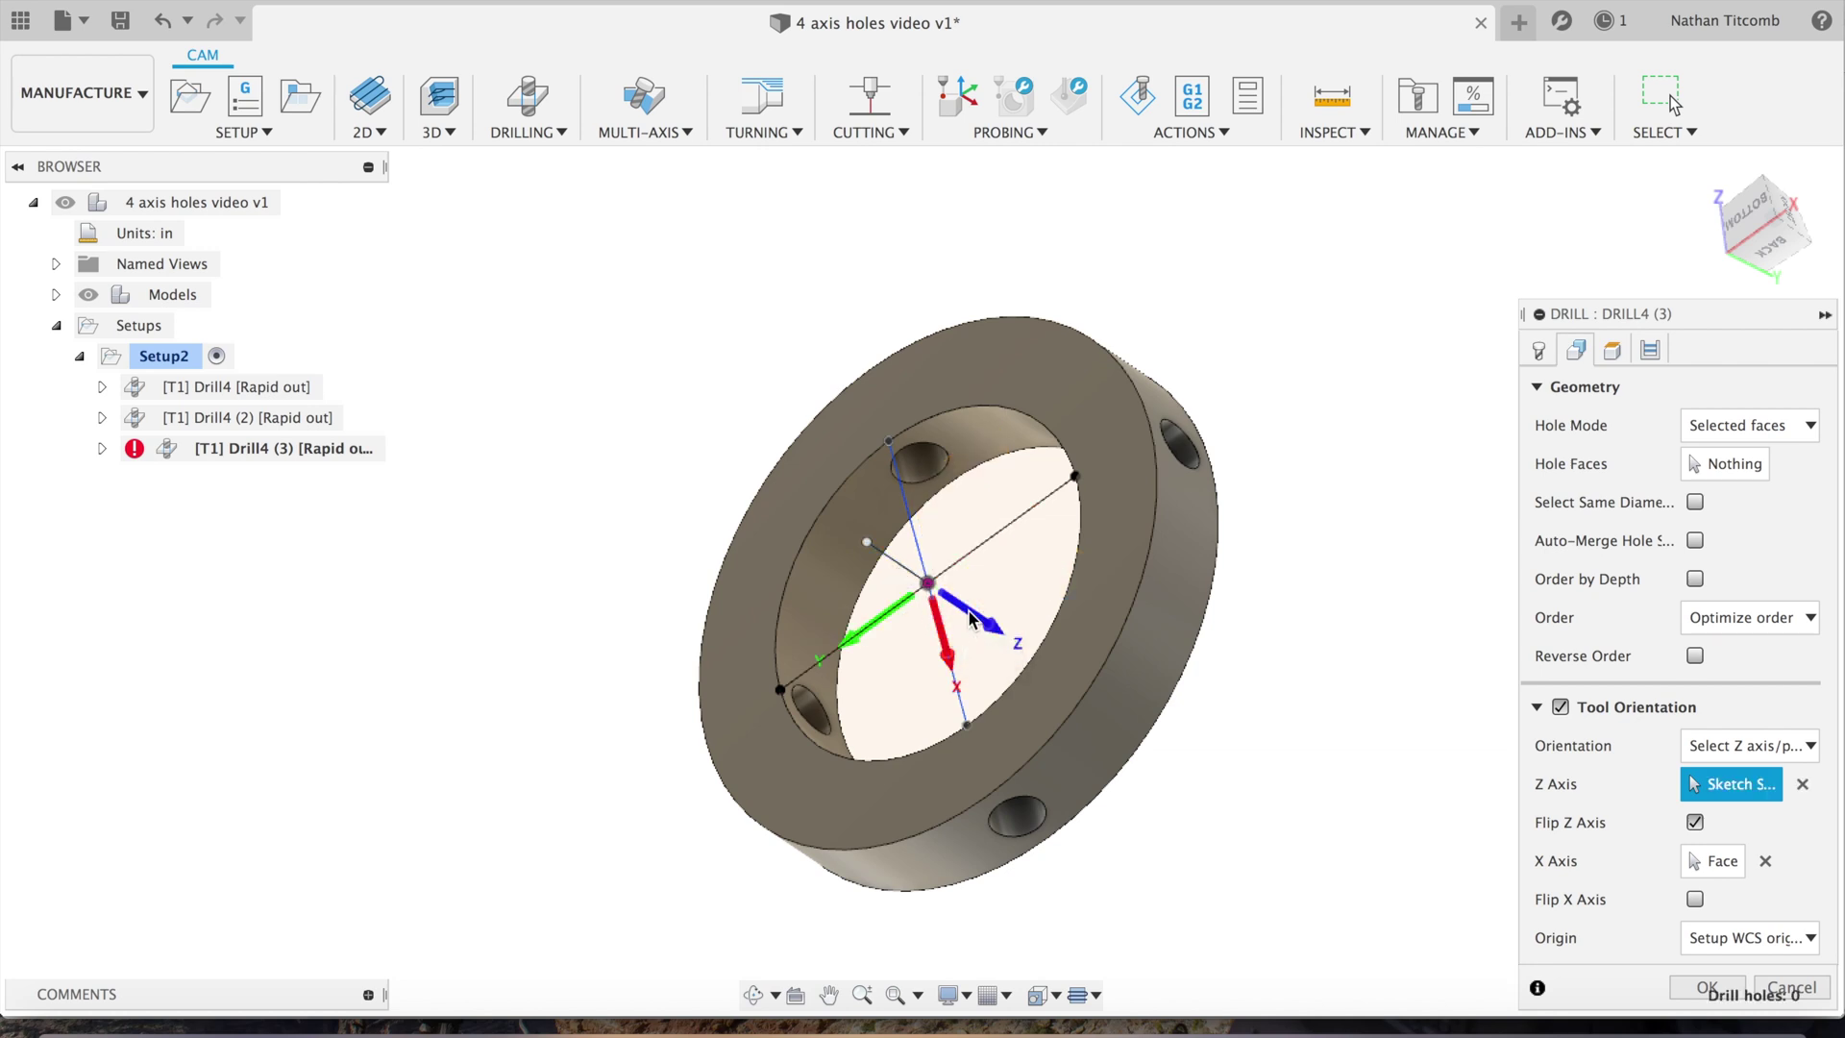
left_click(920, 550)
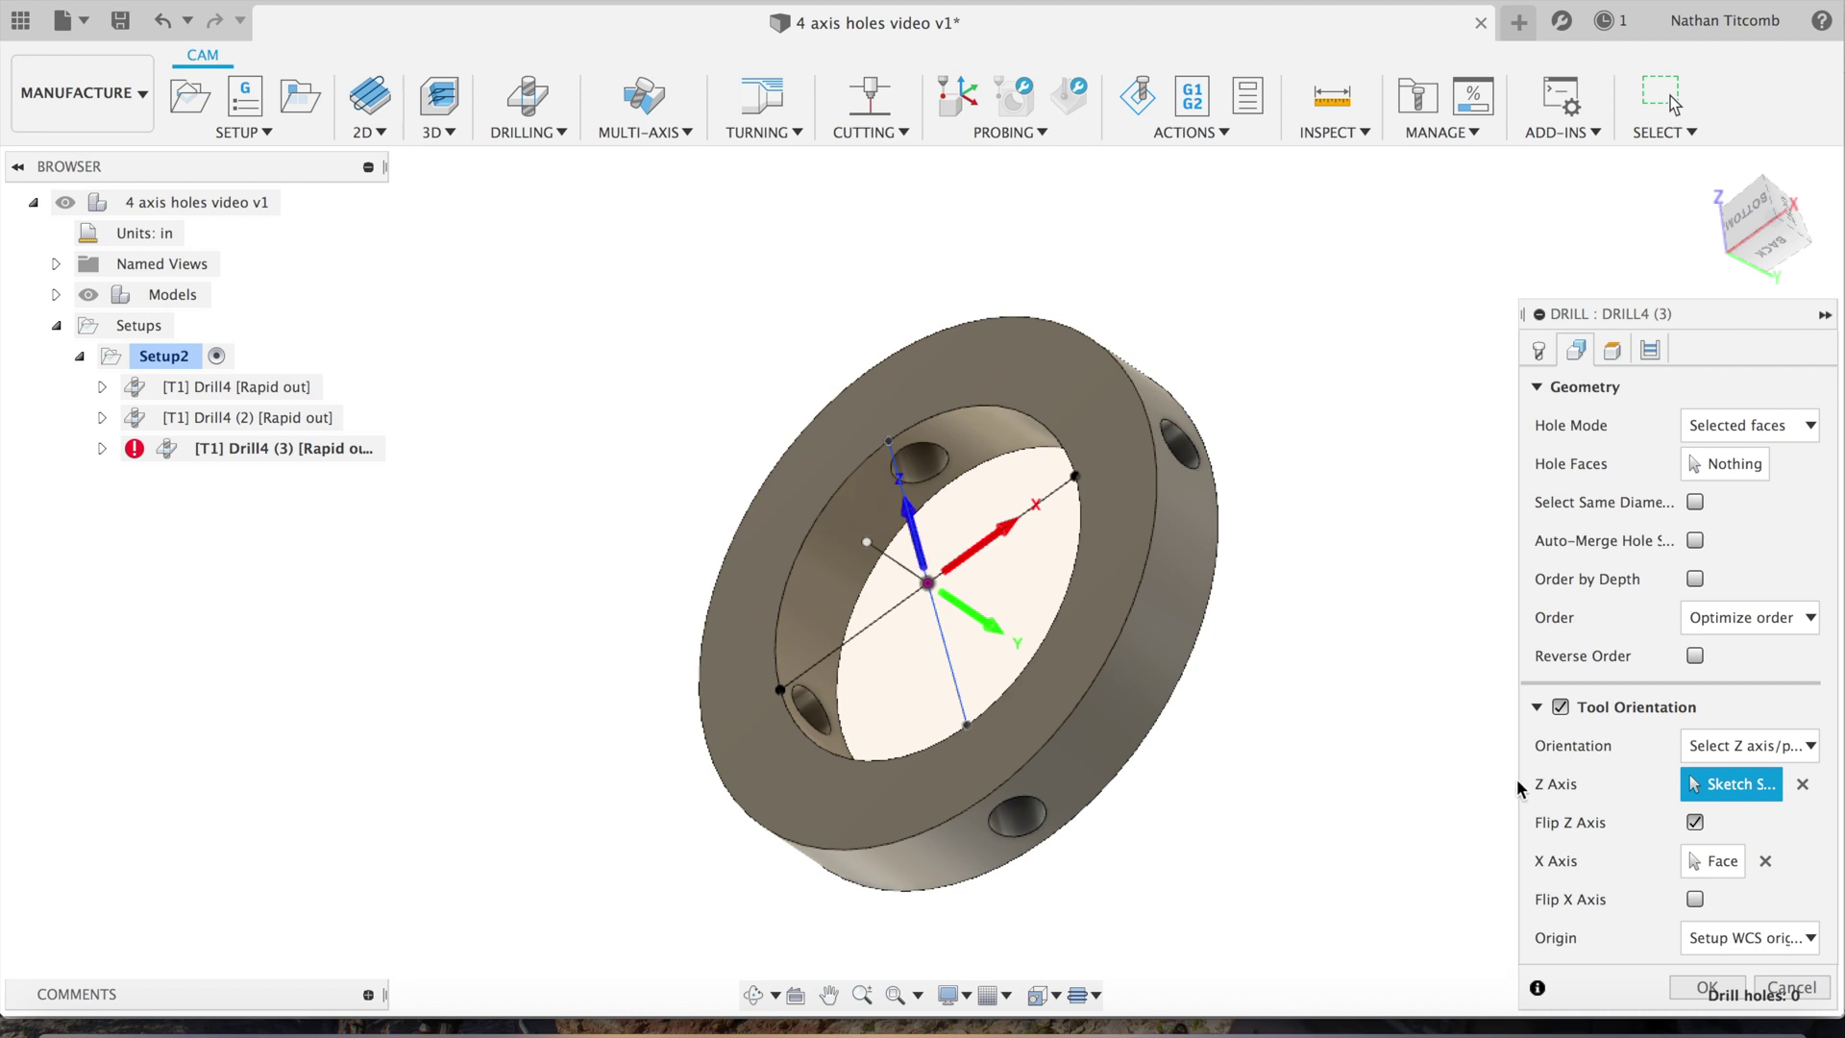
left_click(1696, 824)
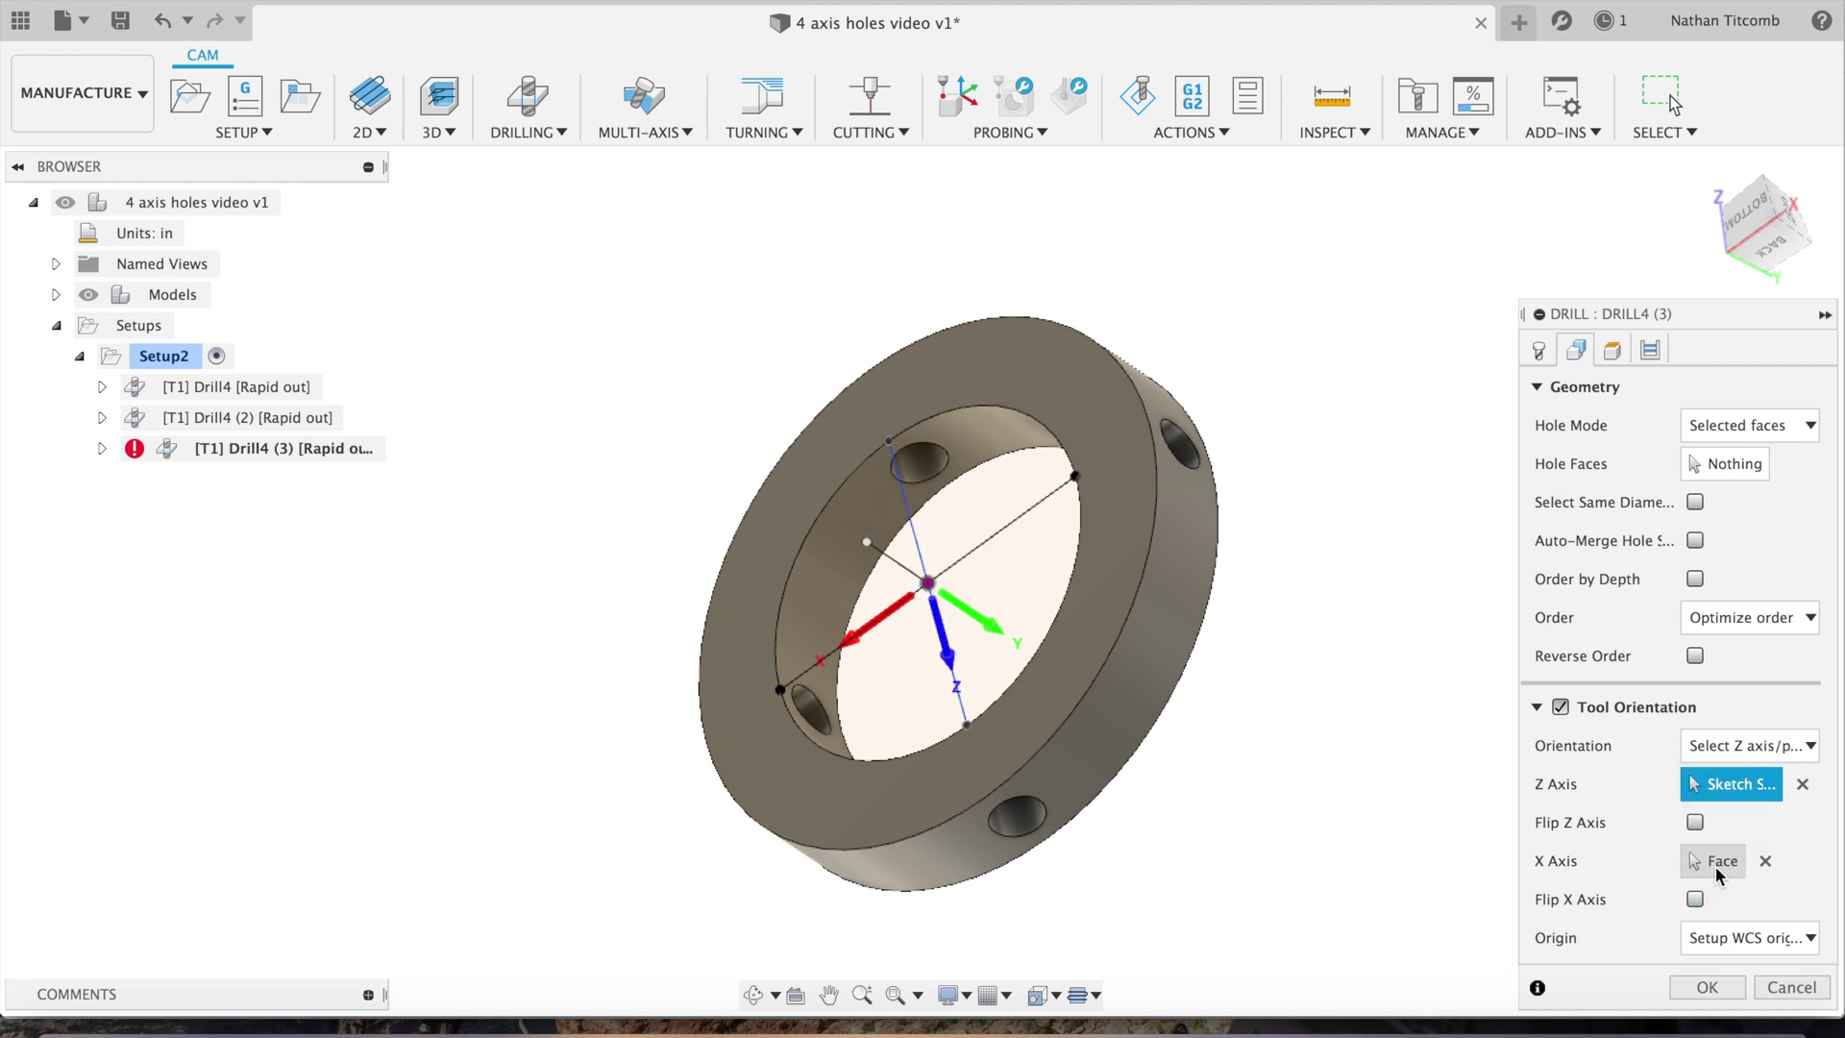
left_click(879, 559)
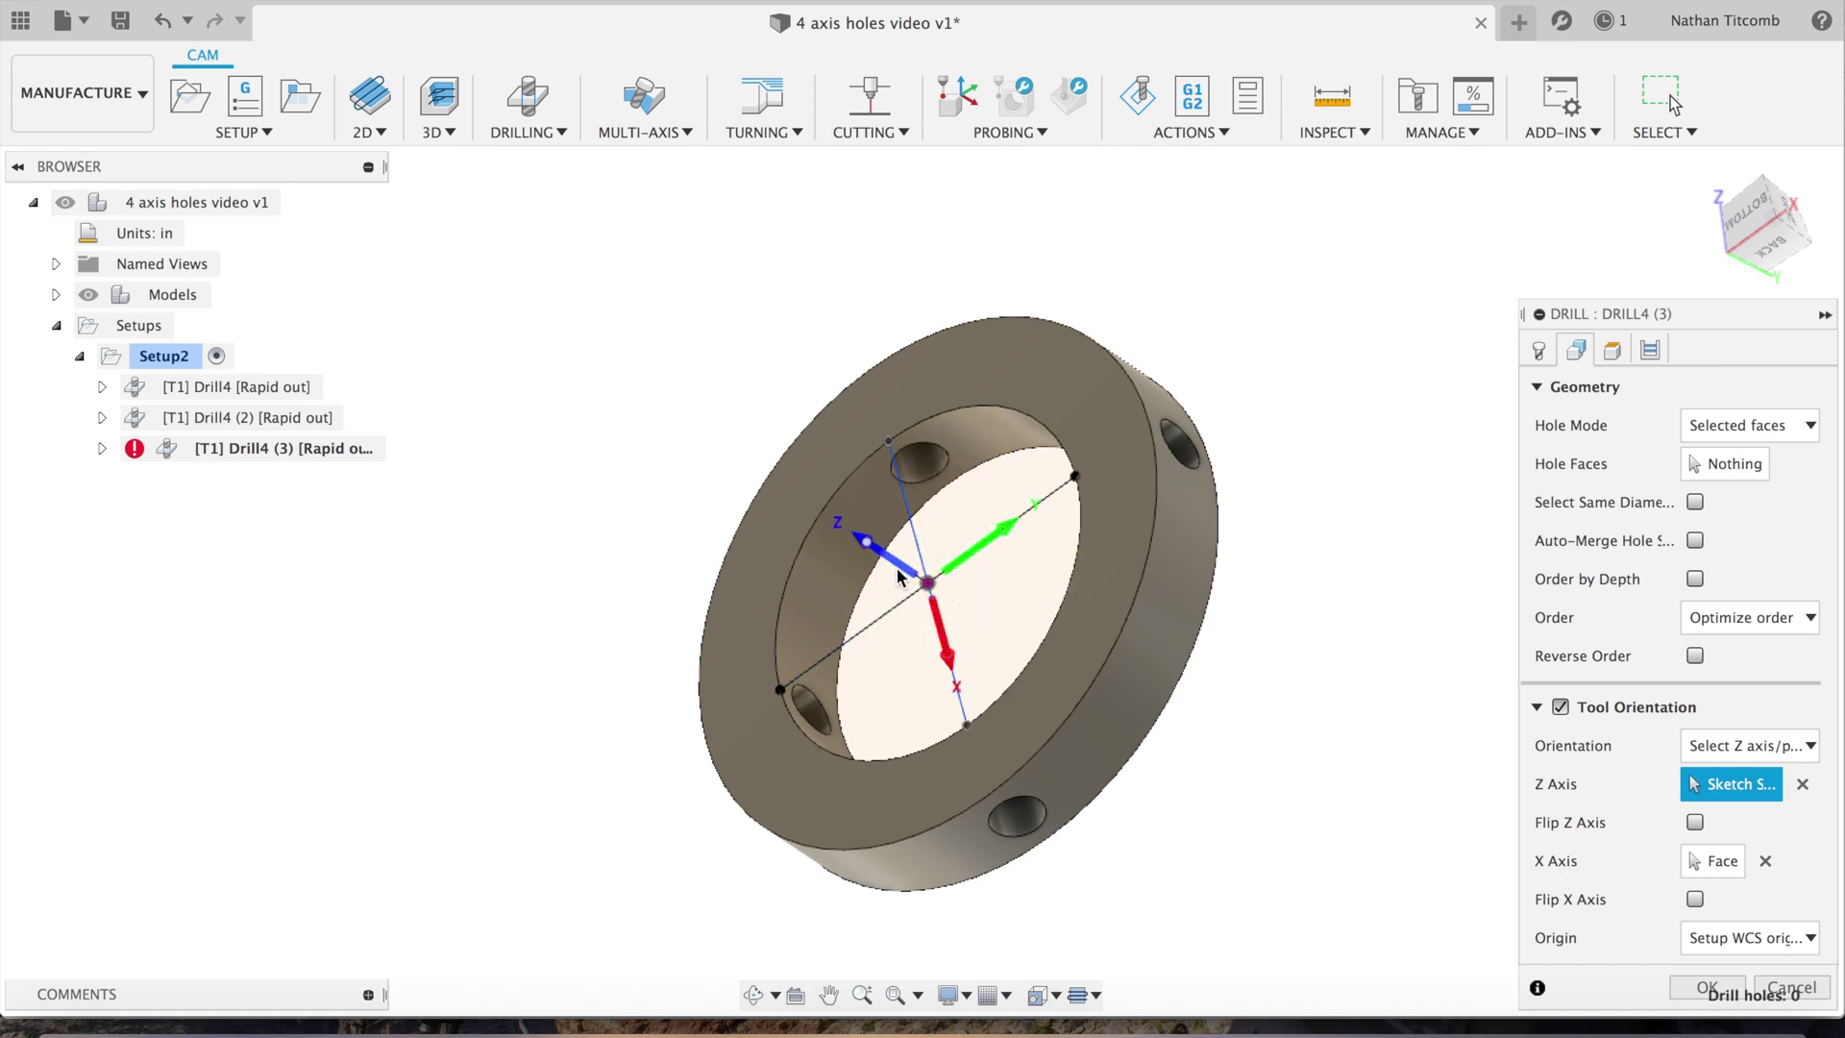
left_click(1019, 810)
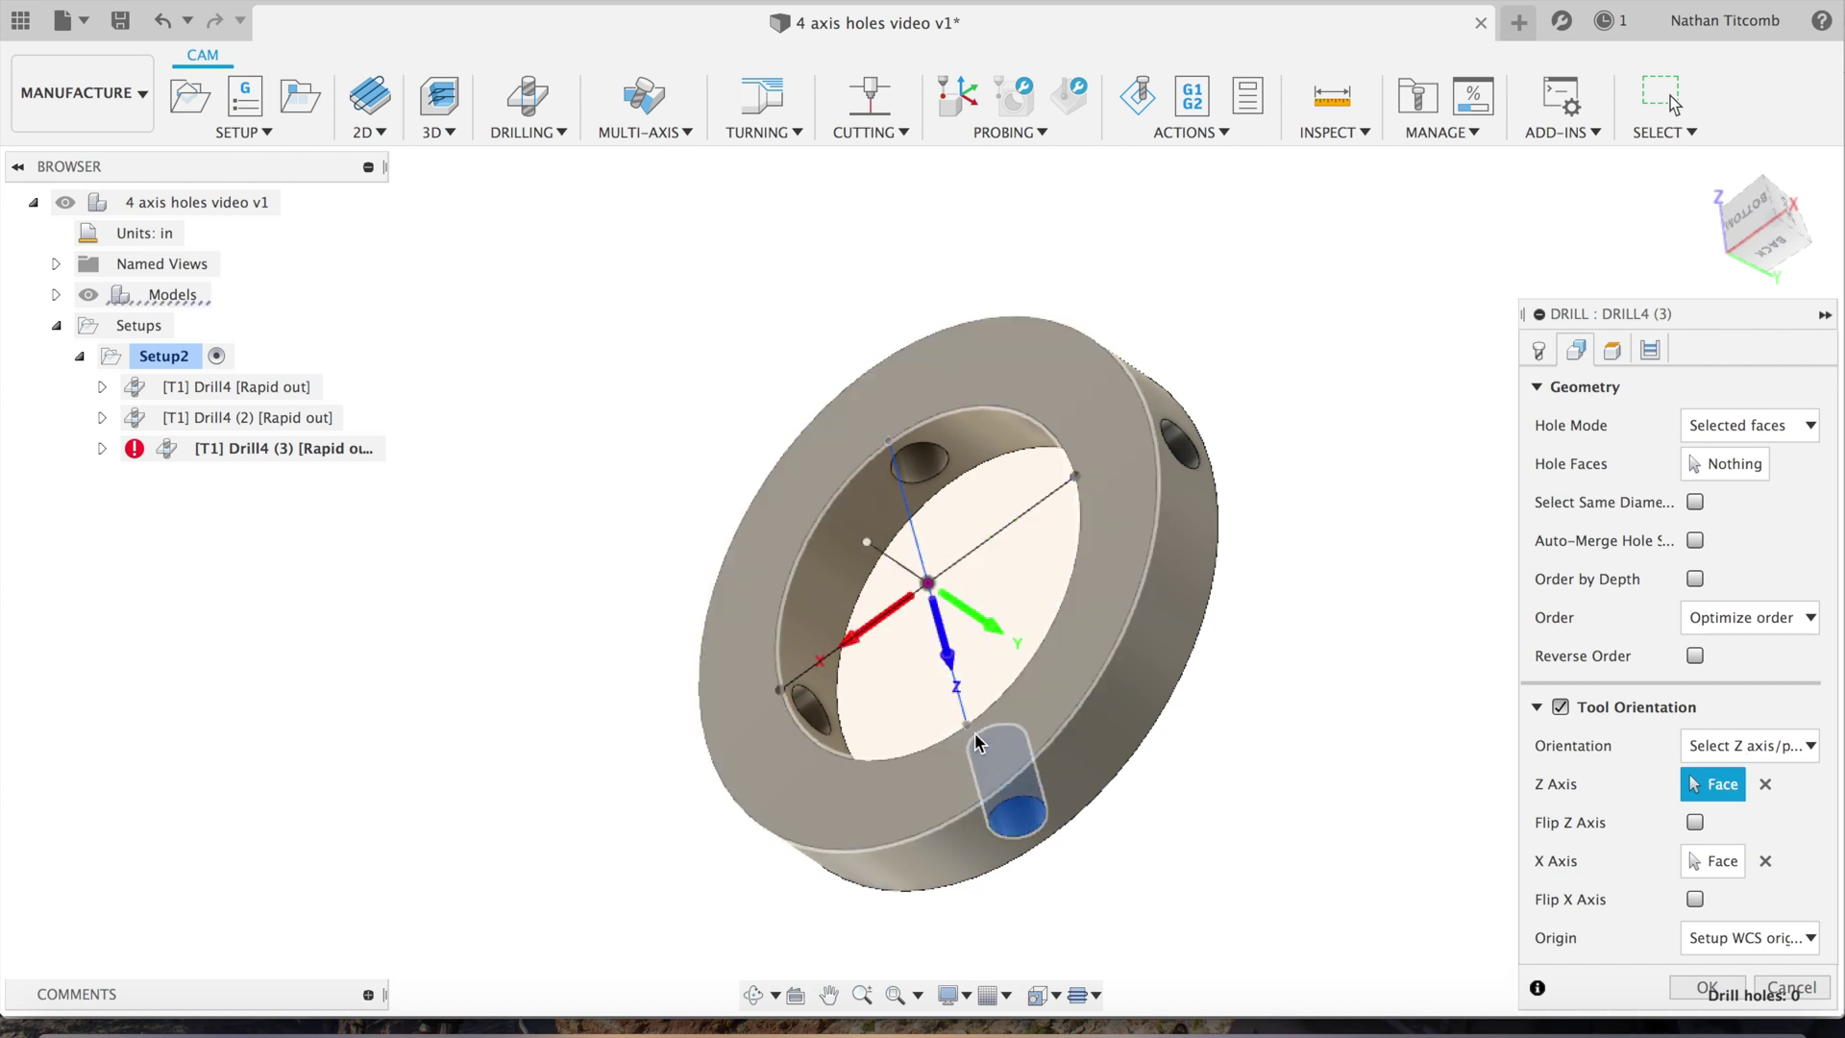
left_click(901, 564)
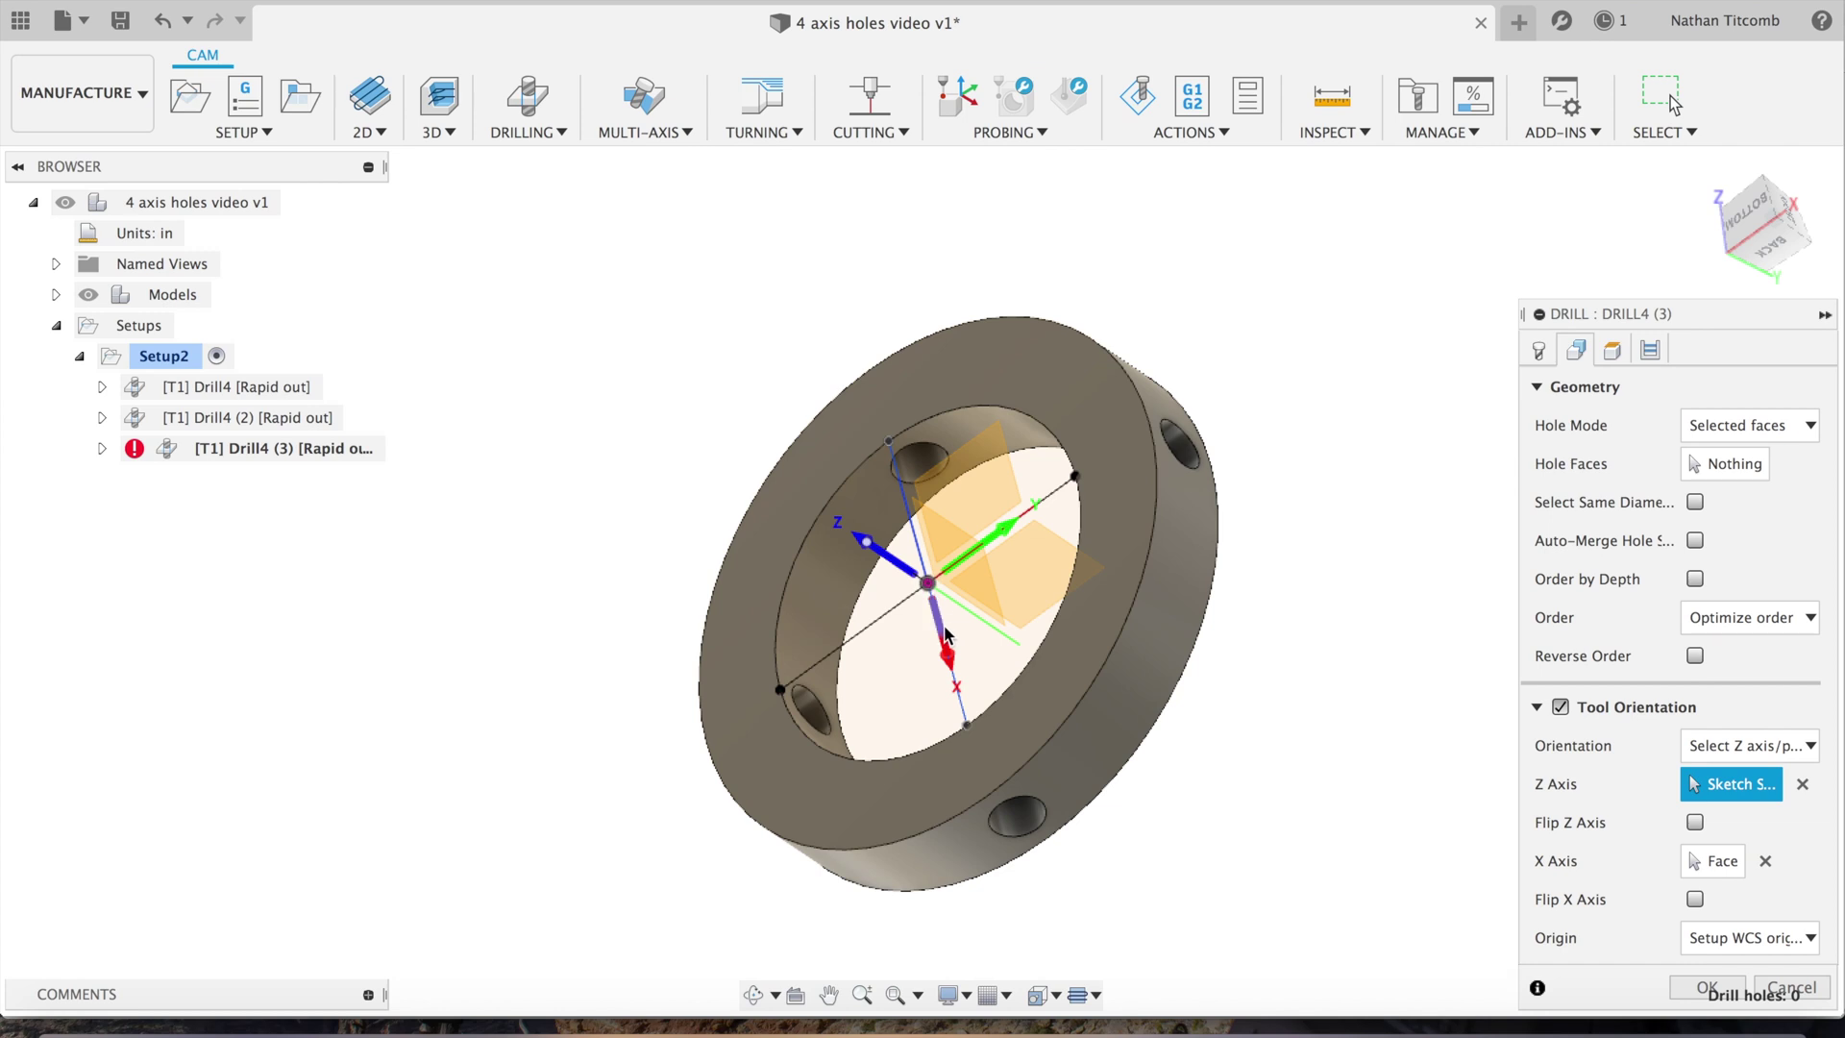
Take the tool X axis from the sketch line and flip the Z axis downward.
left_click(1766, 860)
left_click(1698, 861)
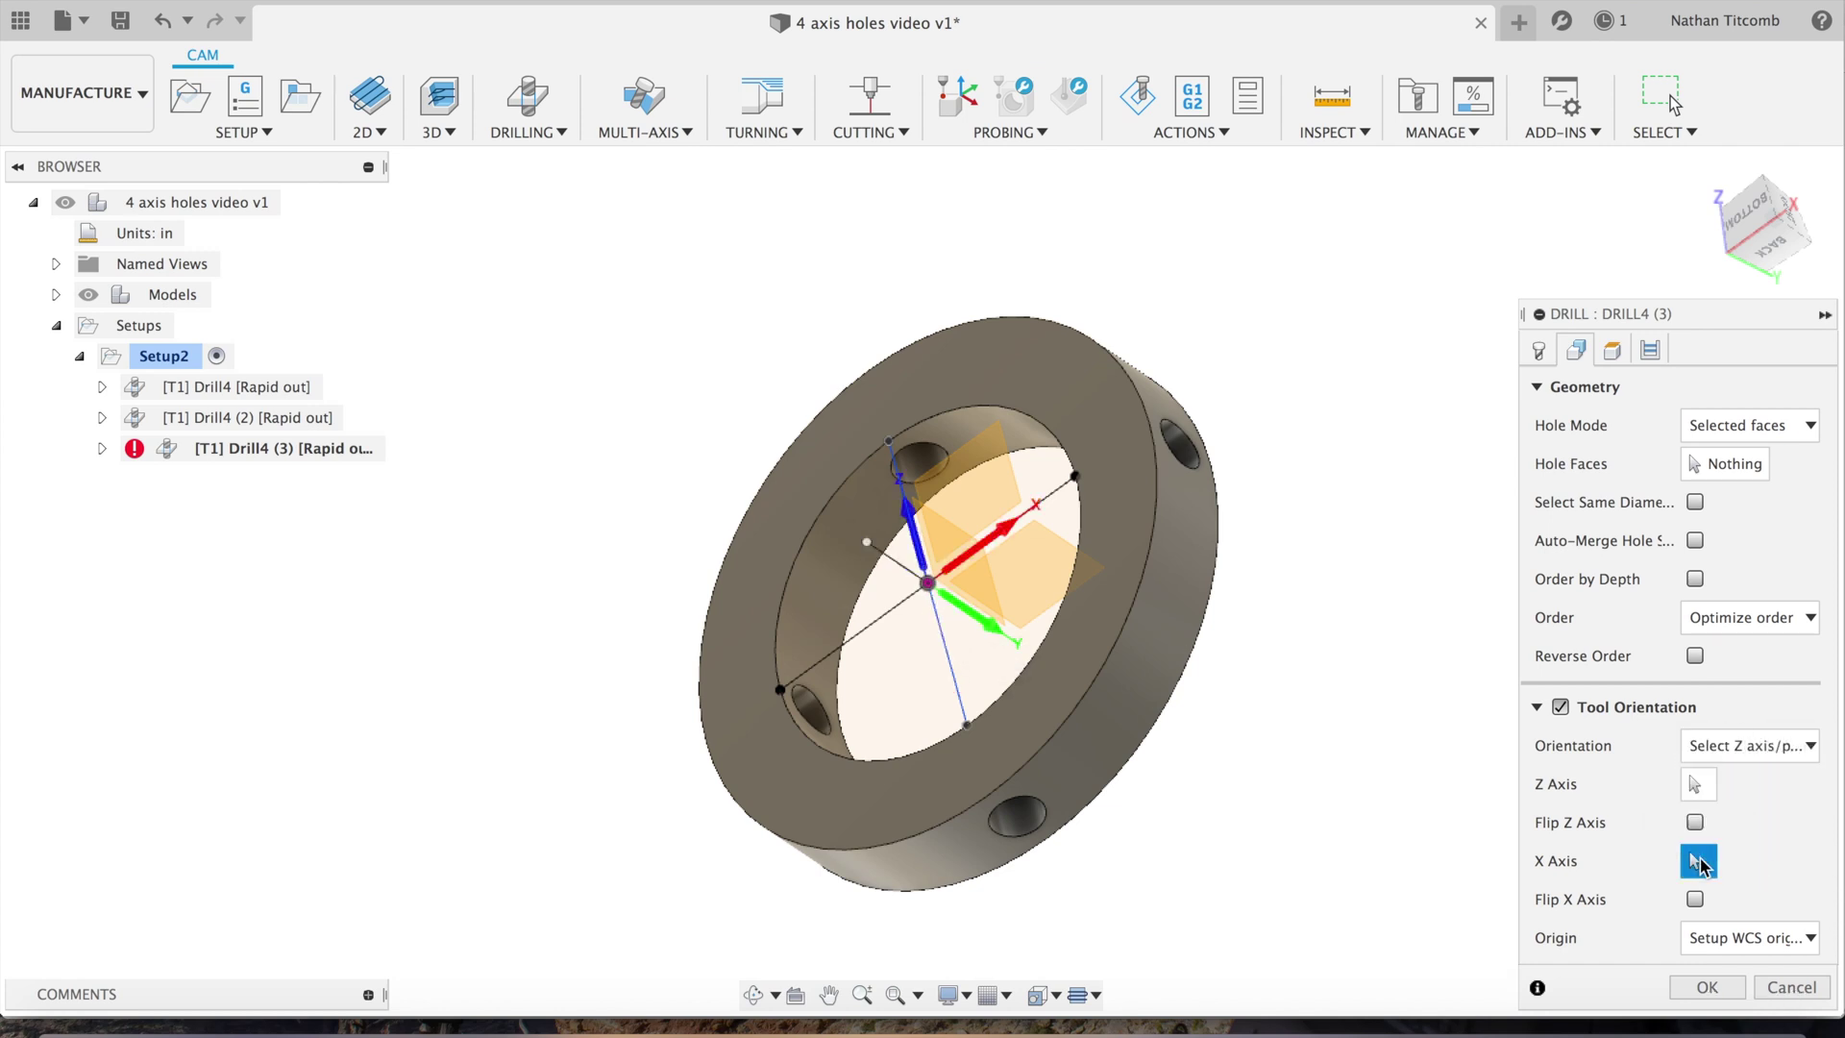
left_click(898, 567)
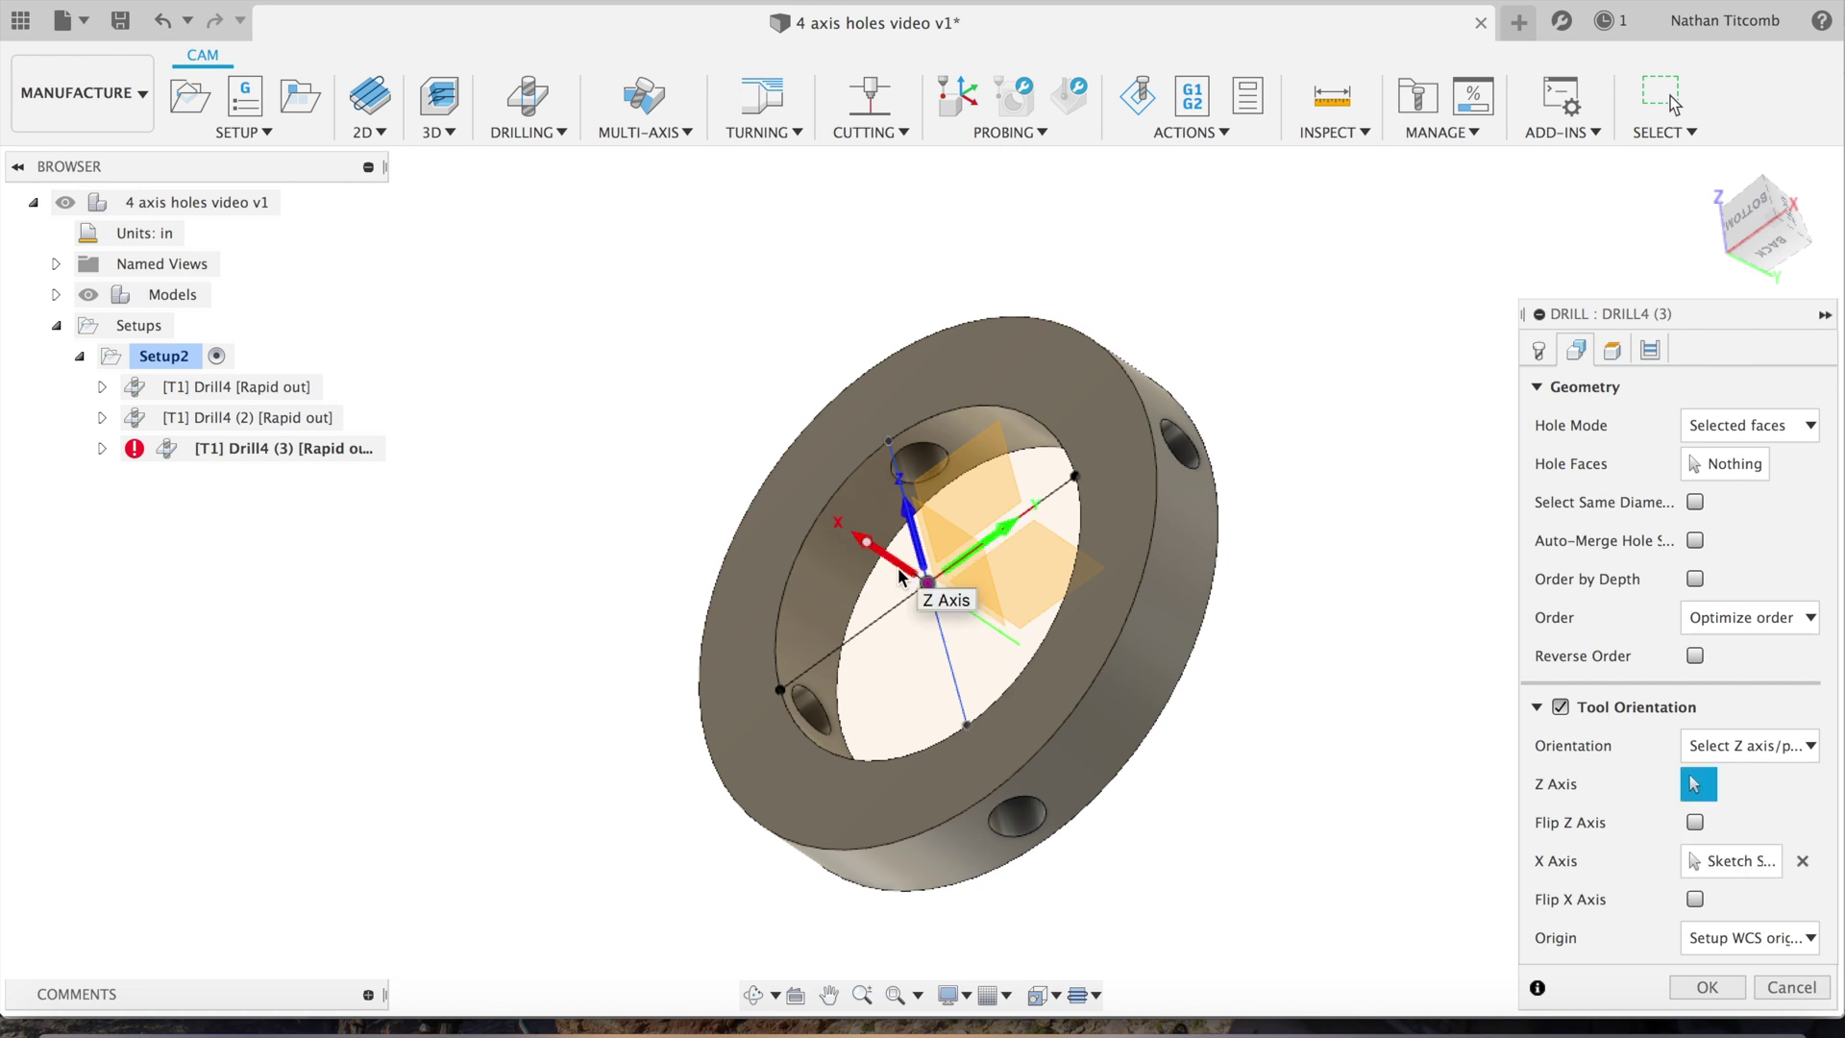
left_click(1696, 822)
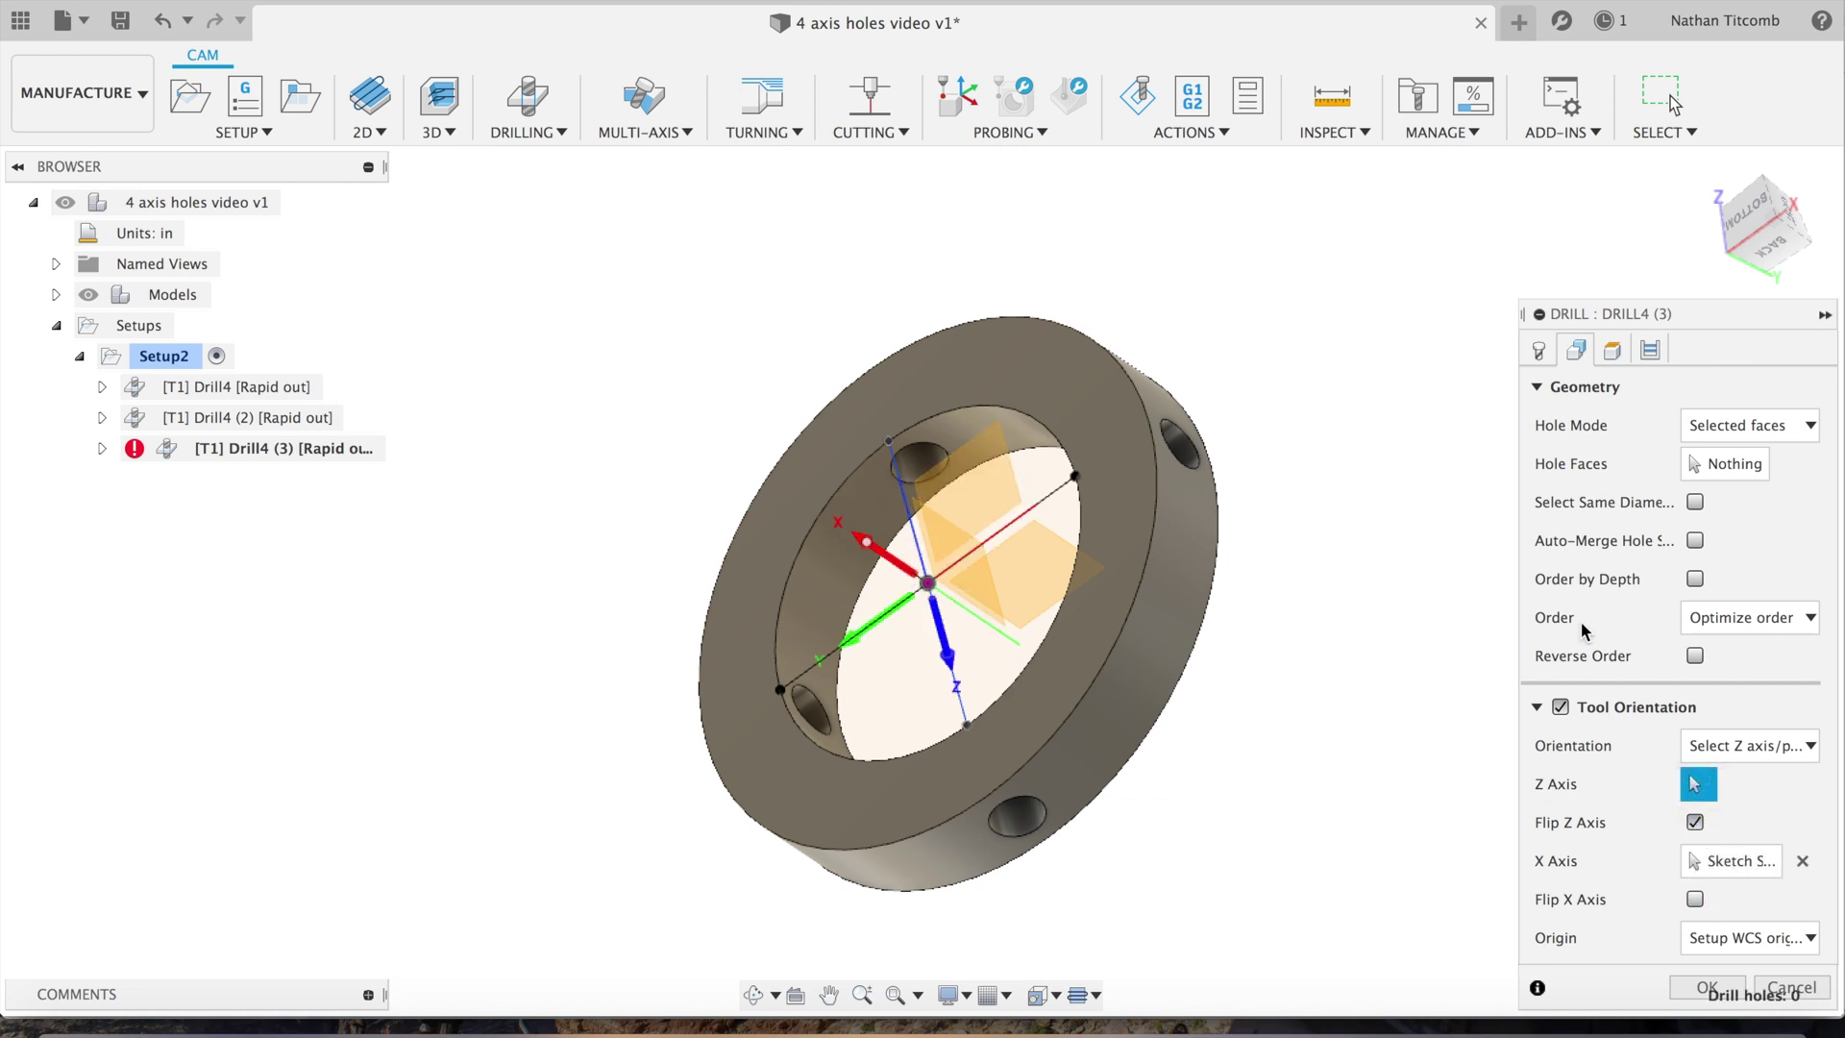
Select the bottom radial hole, review heights and tool settings, and accept Drill4 (3).
left_click(1706, 464)
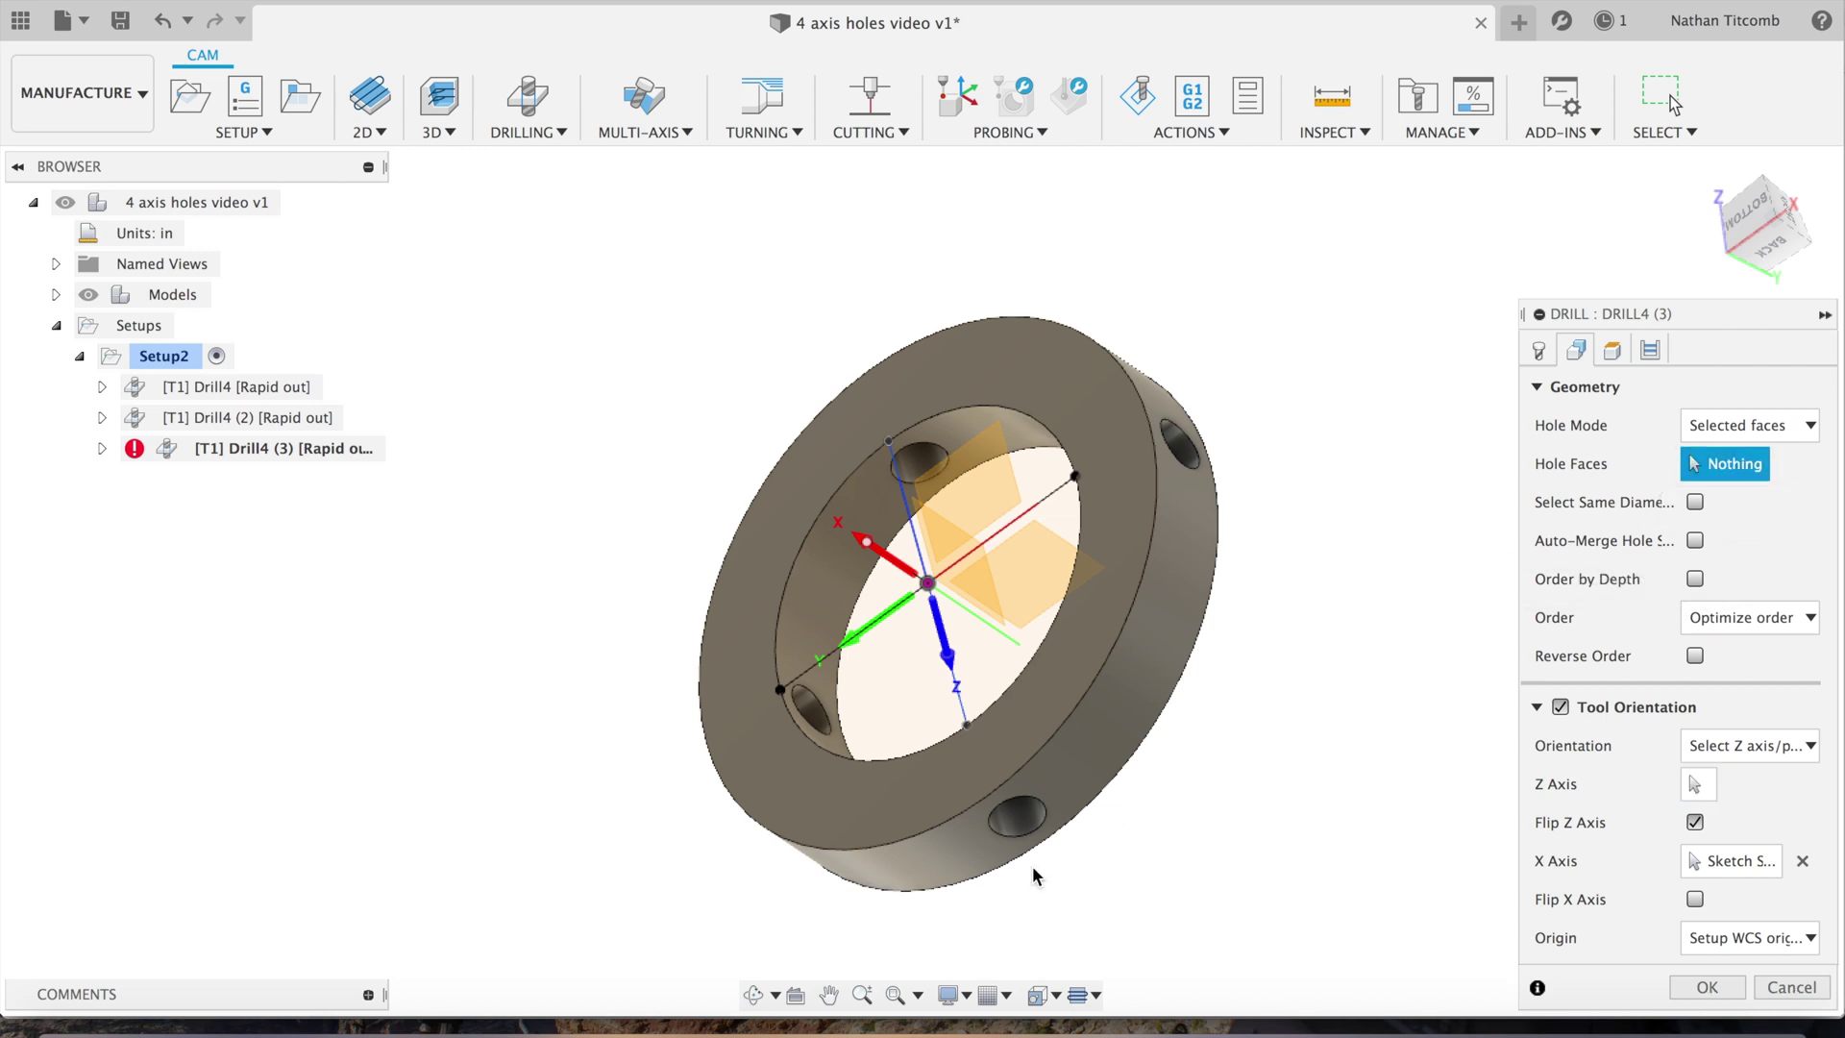
left_click(1025, 826)
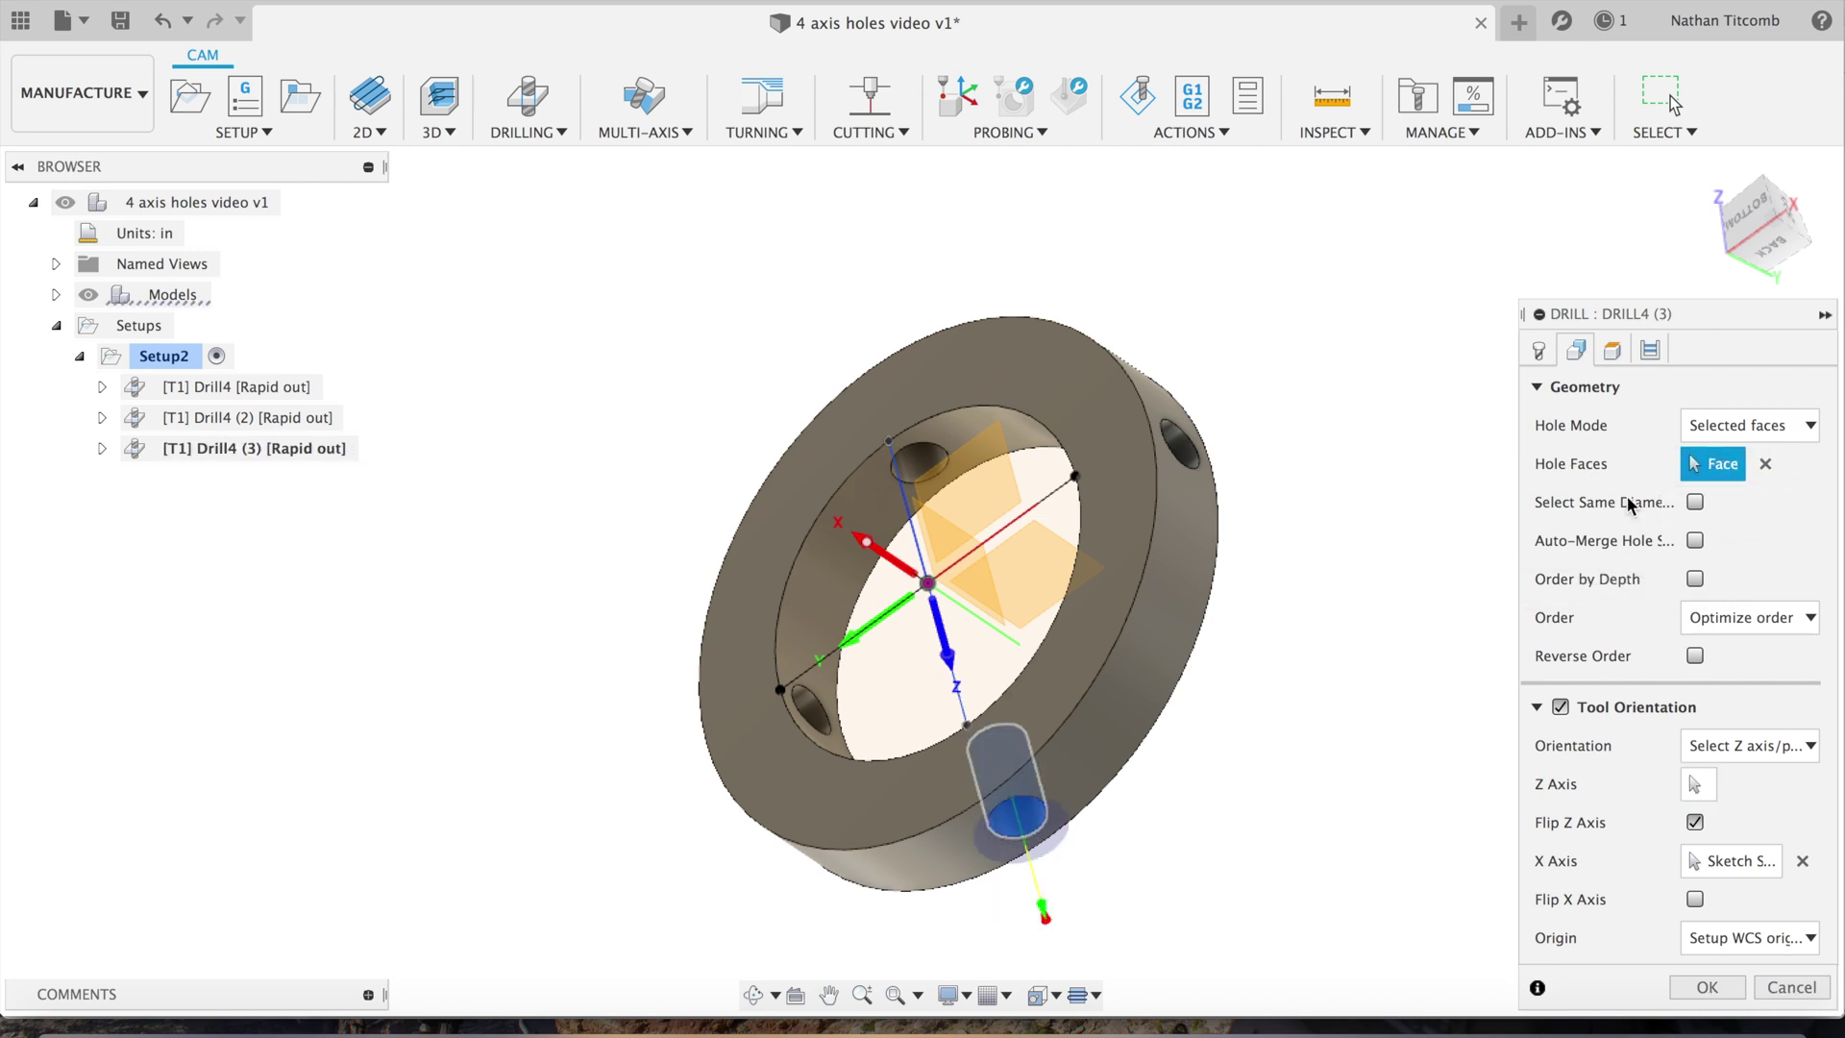
left_click(1613, 352)
scroll(1656, 646, "down", 2)
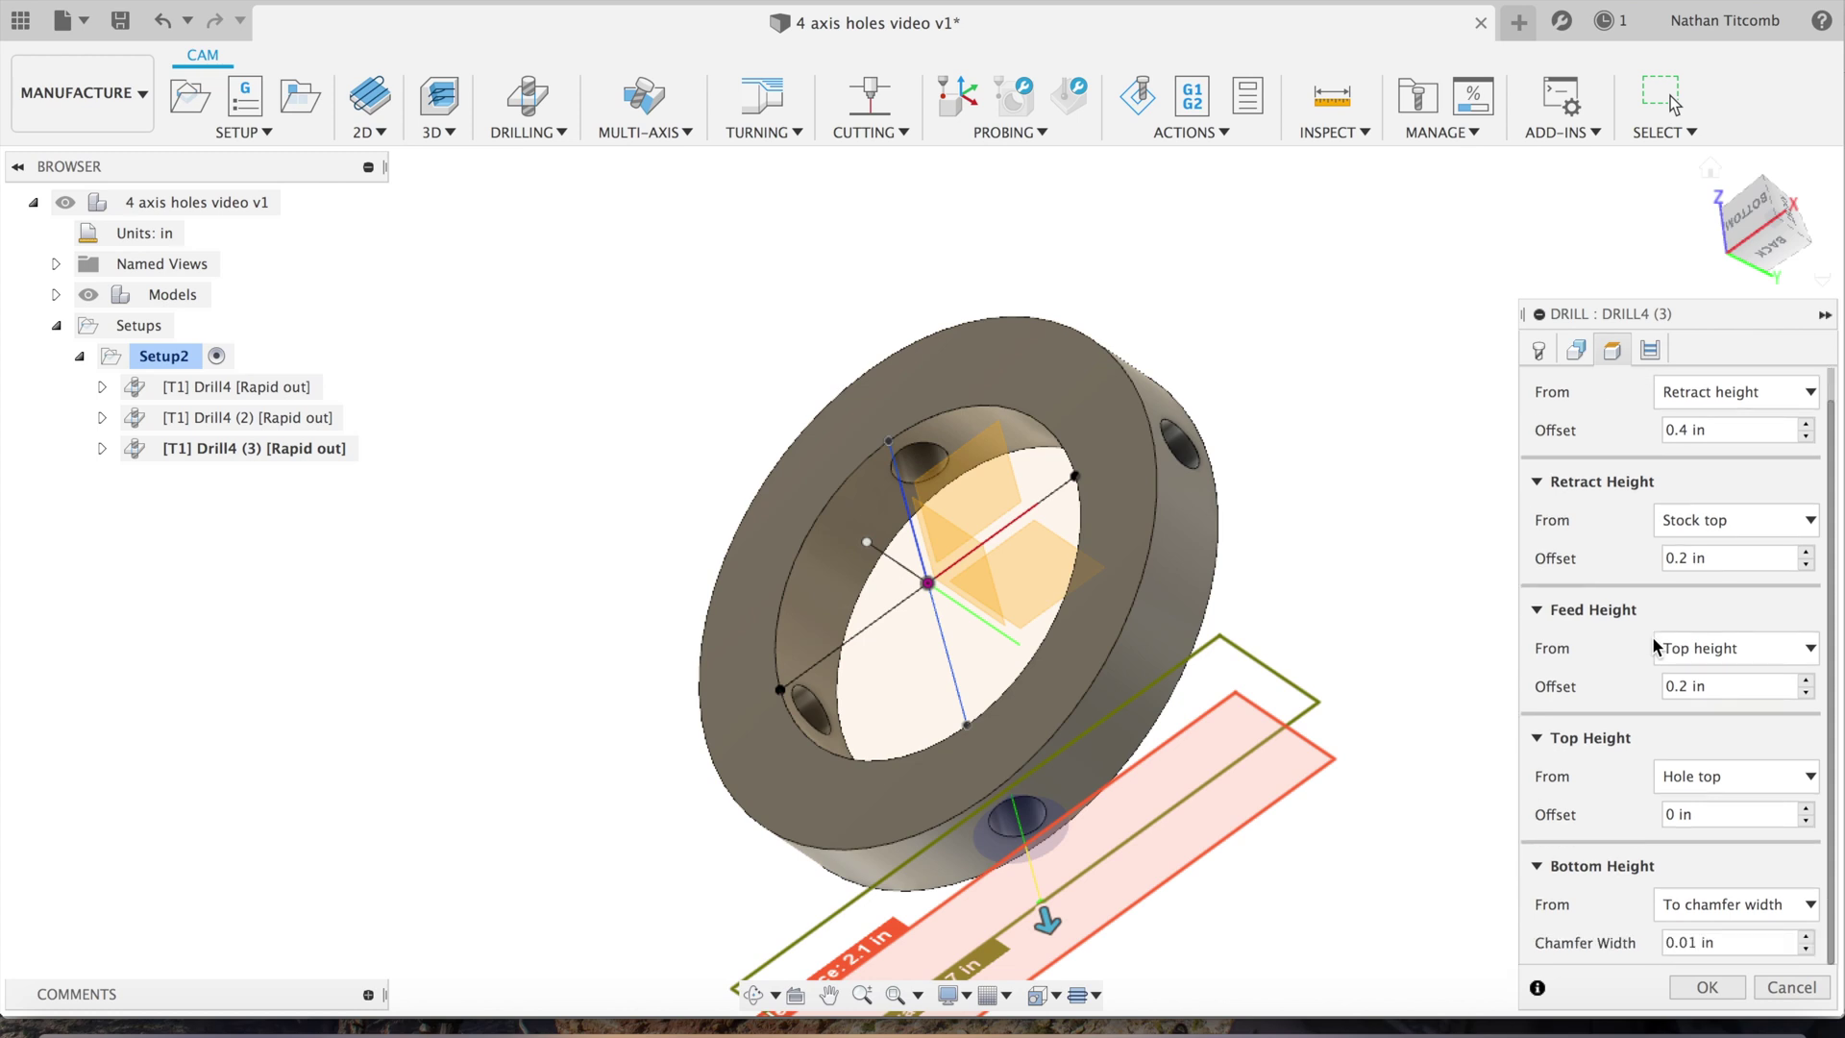
left_click(1539, 350)
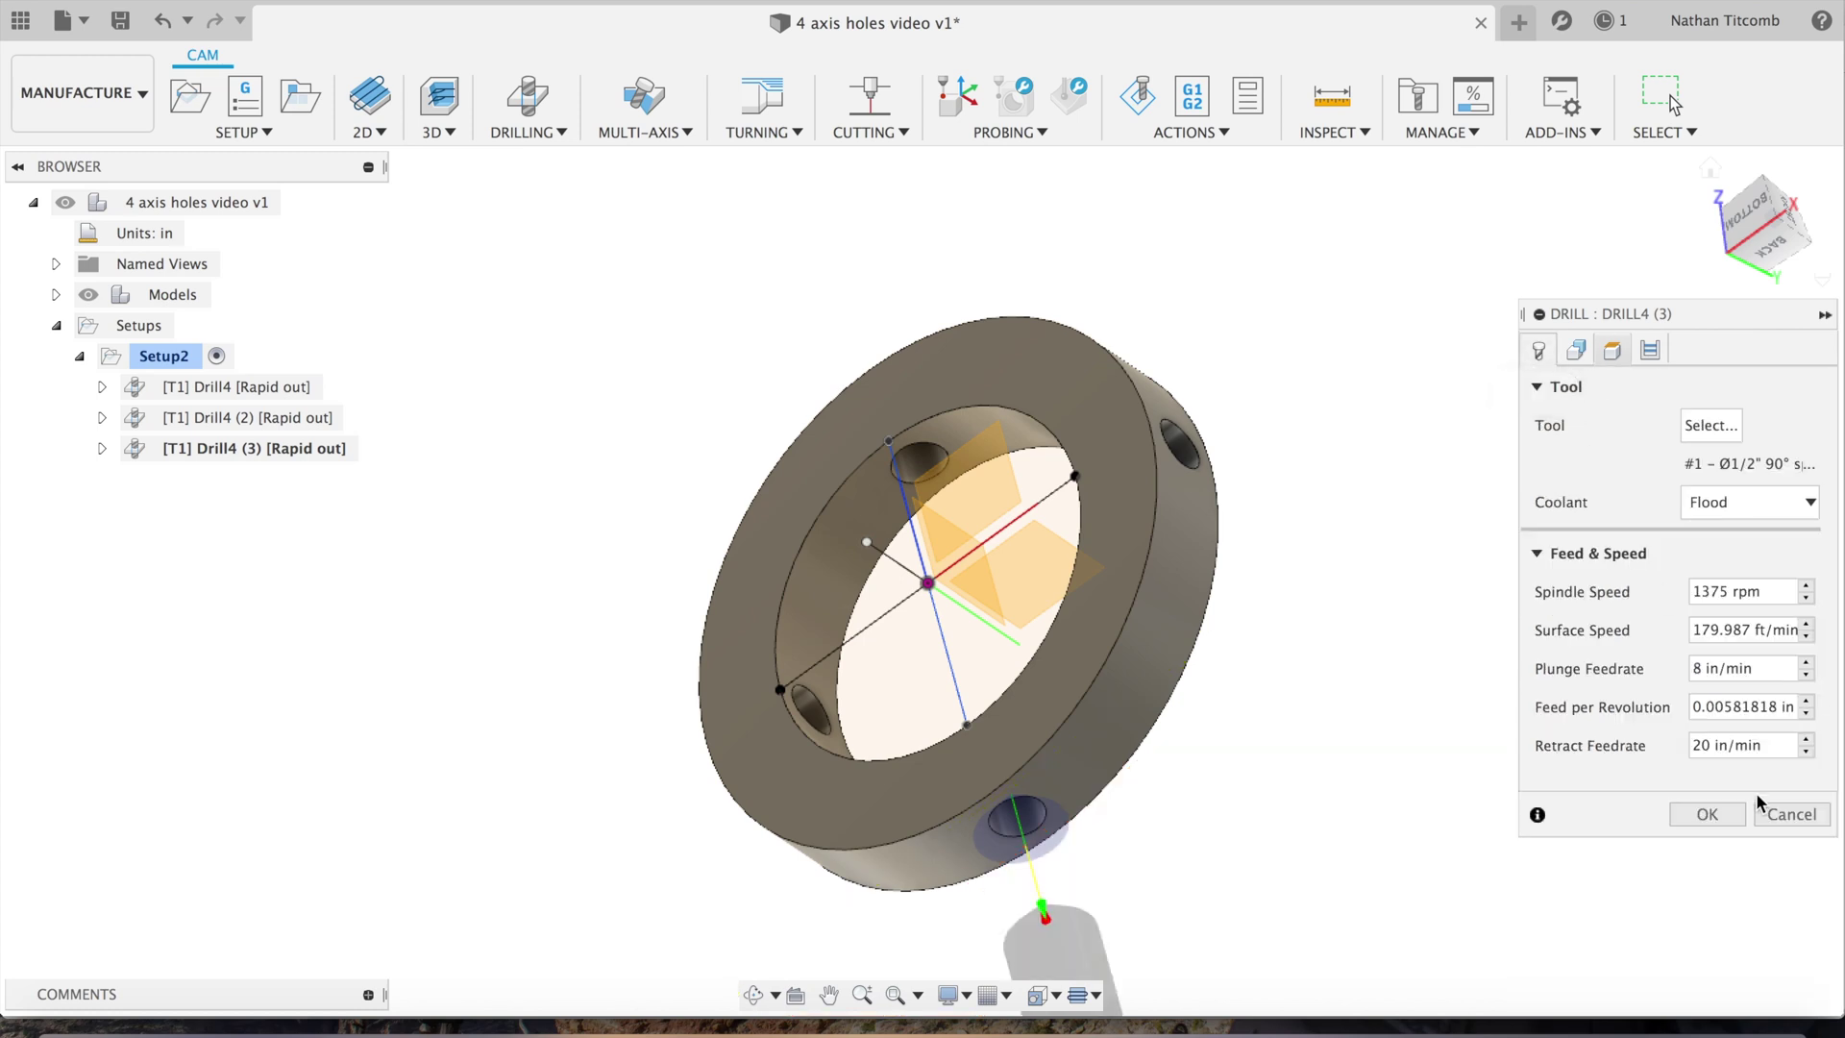
left_click(1707, 817)
mouse_move(920, 580)
middle_mouse_down("shift")
mouse_move(12, 171)
mouse_move(87, 134)
middle_mouse_up("shift")
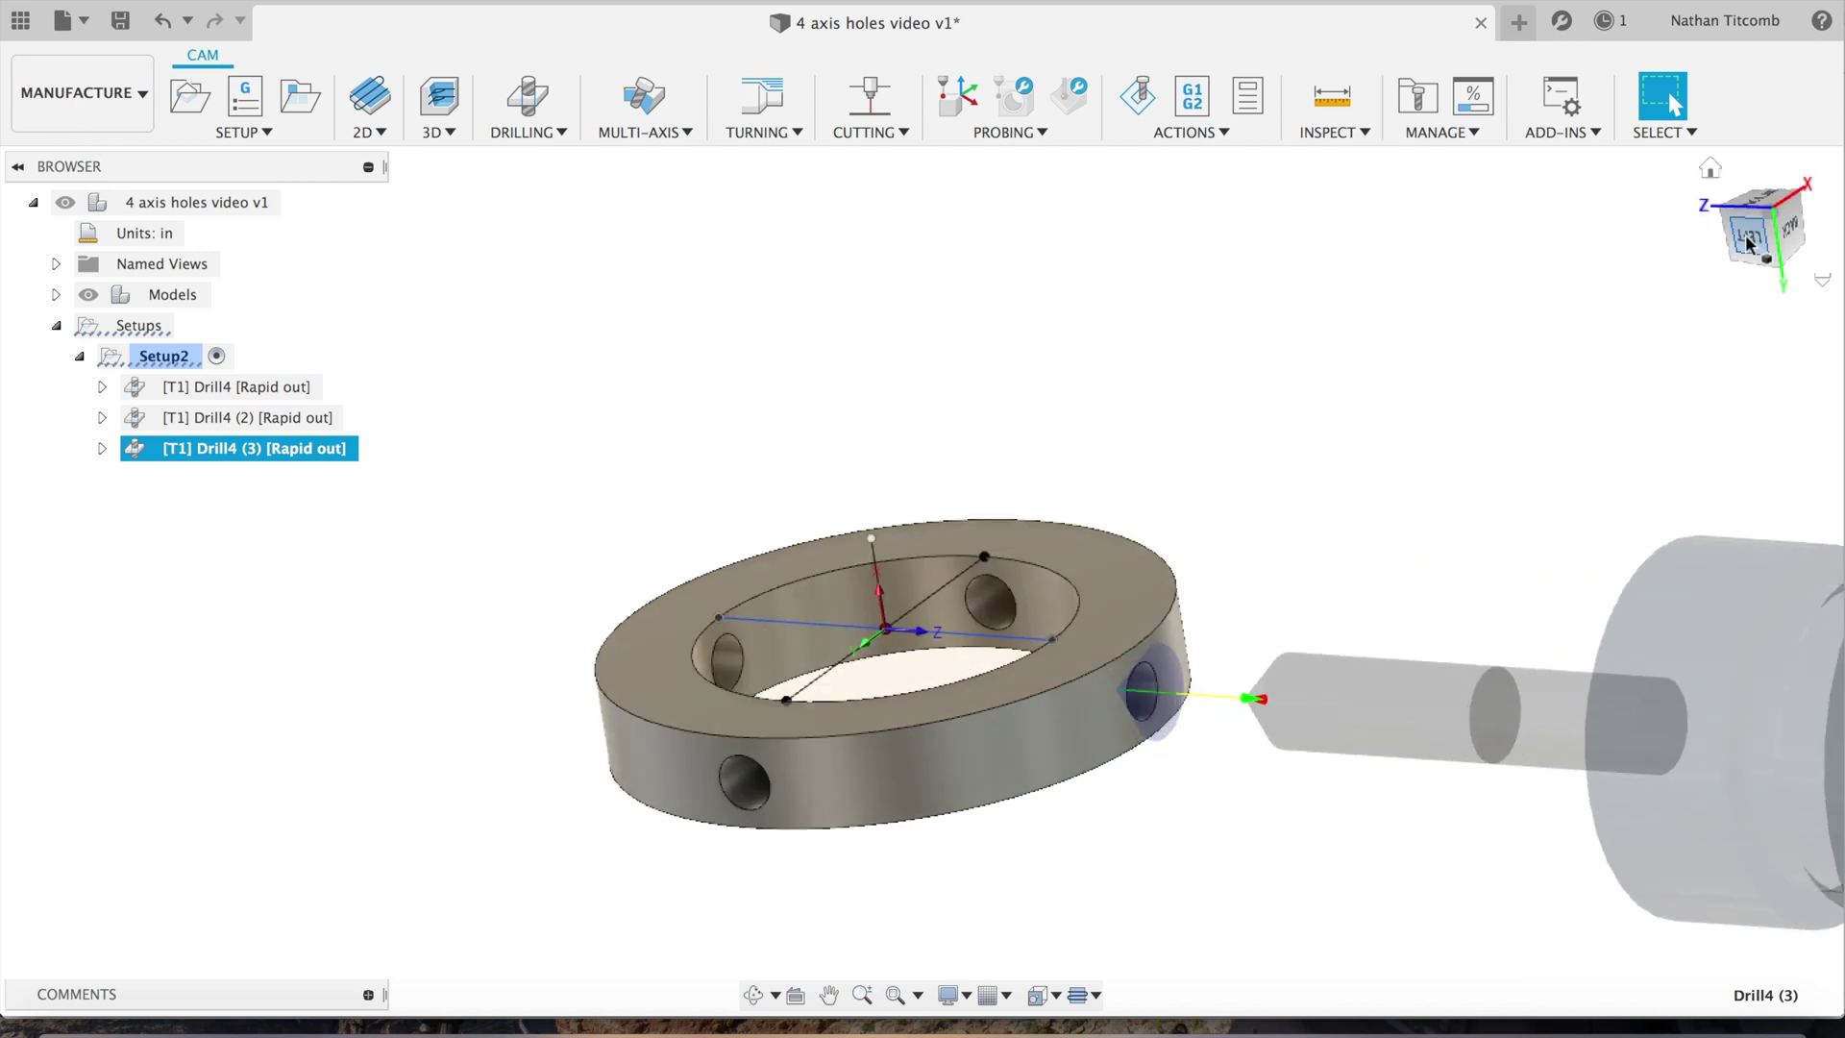
middle_click_drag(1783, 236, 1677, 322, "shift")
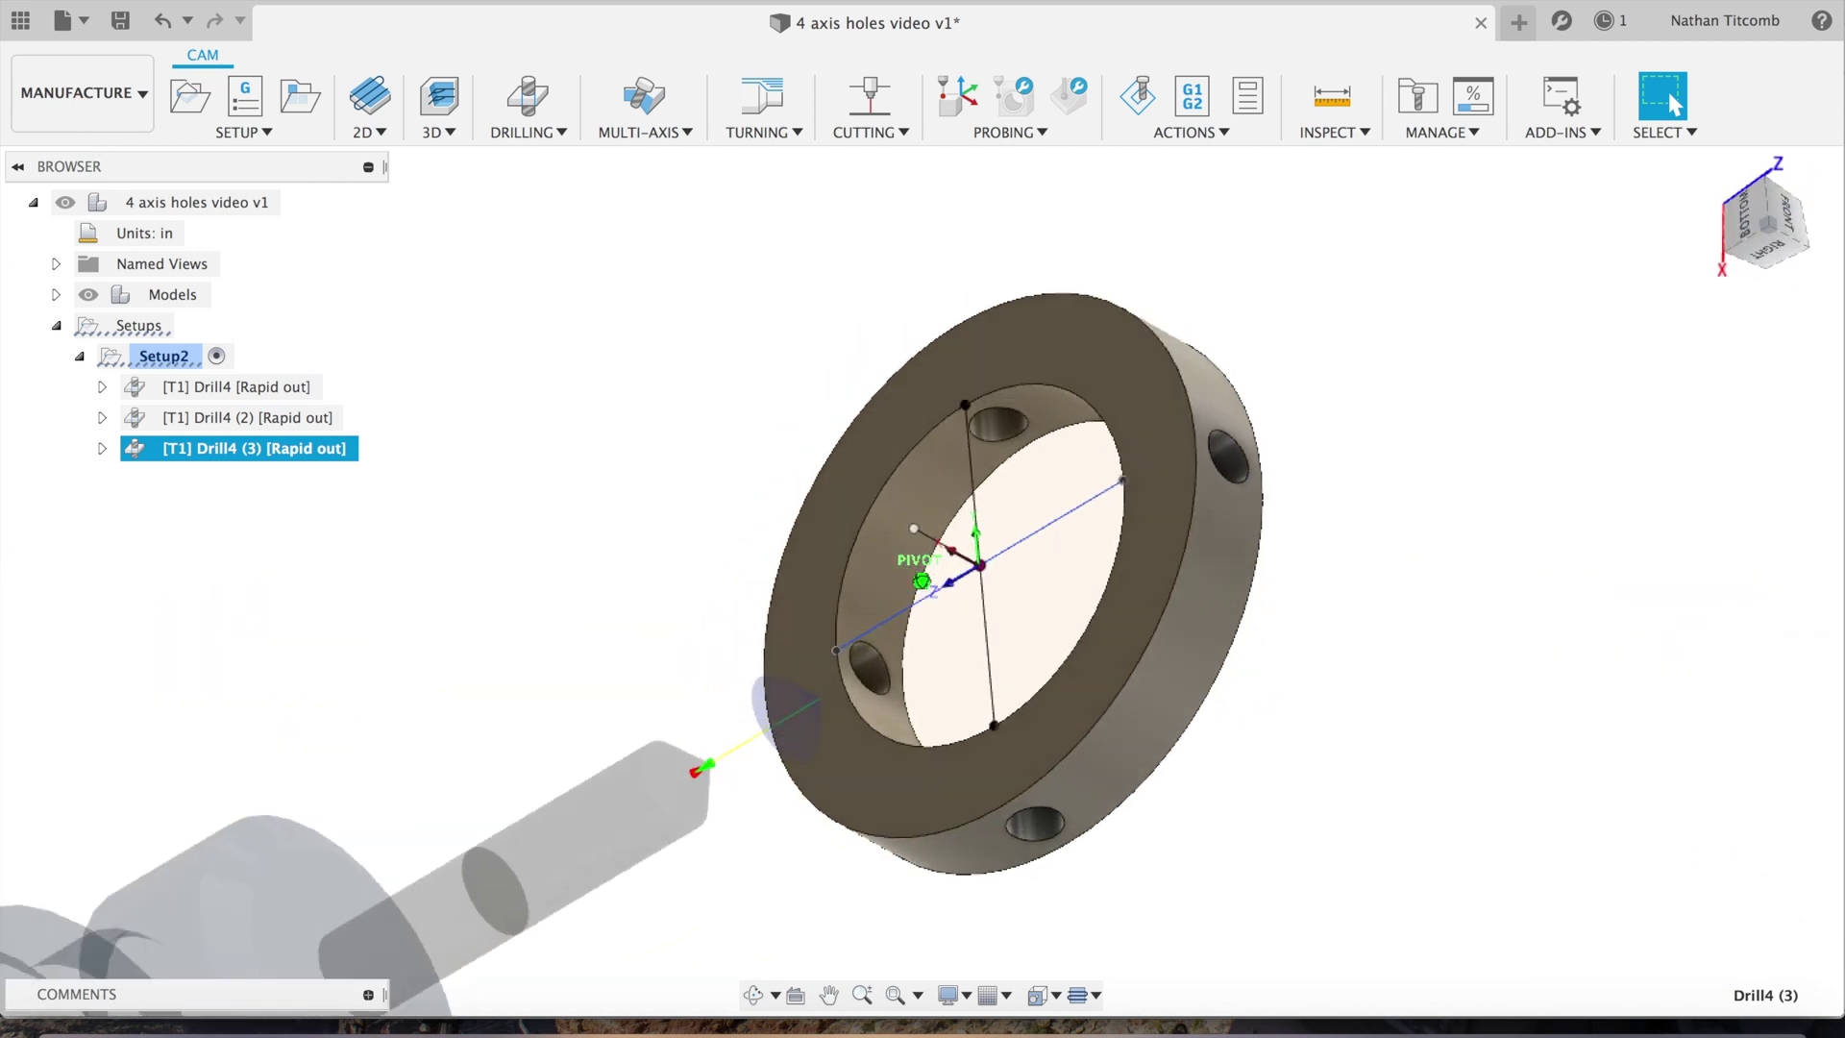
left_click(260, 419)
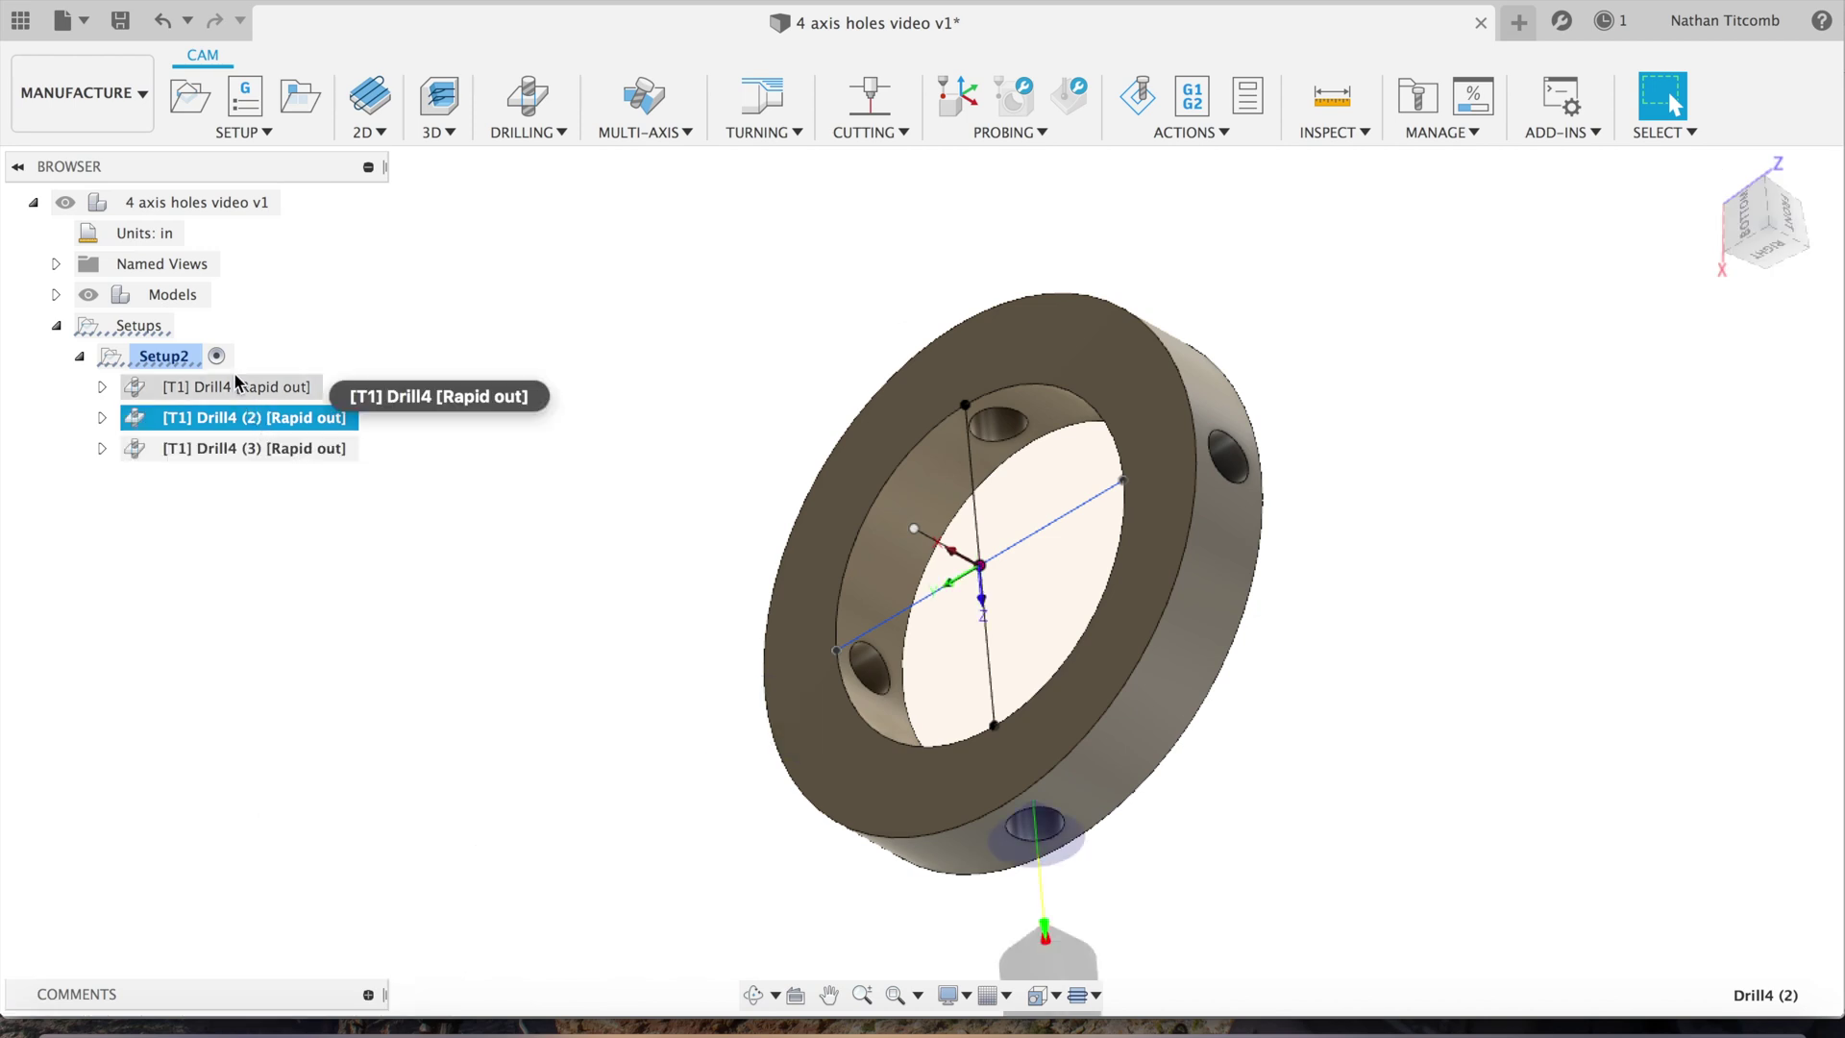
left_click(235, 386)
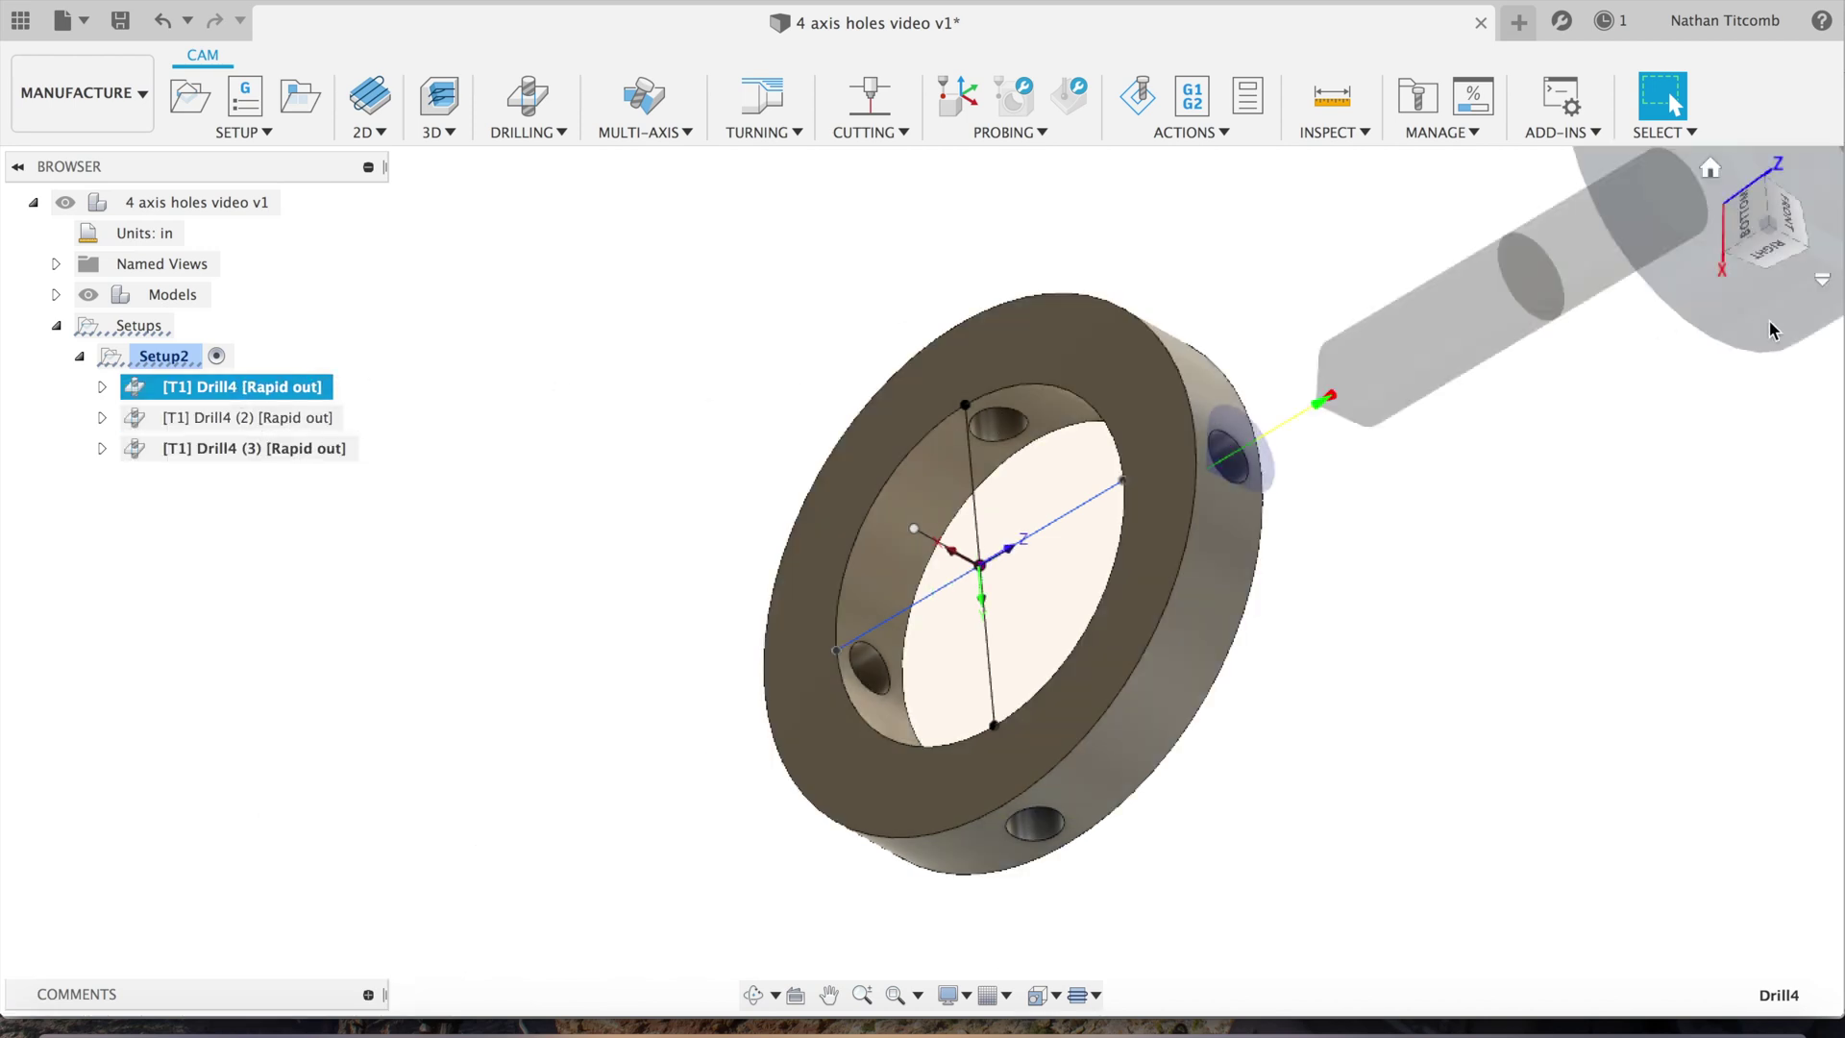
left_click(1748, 228)
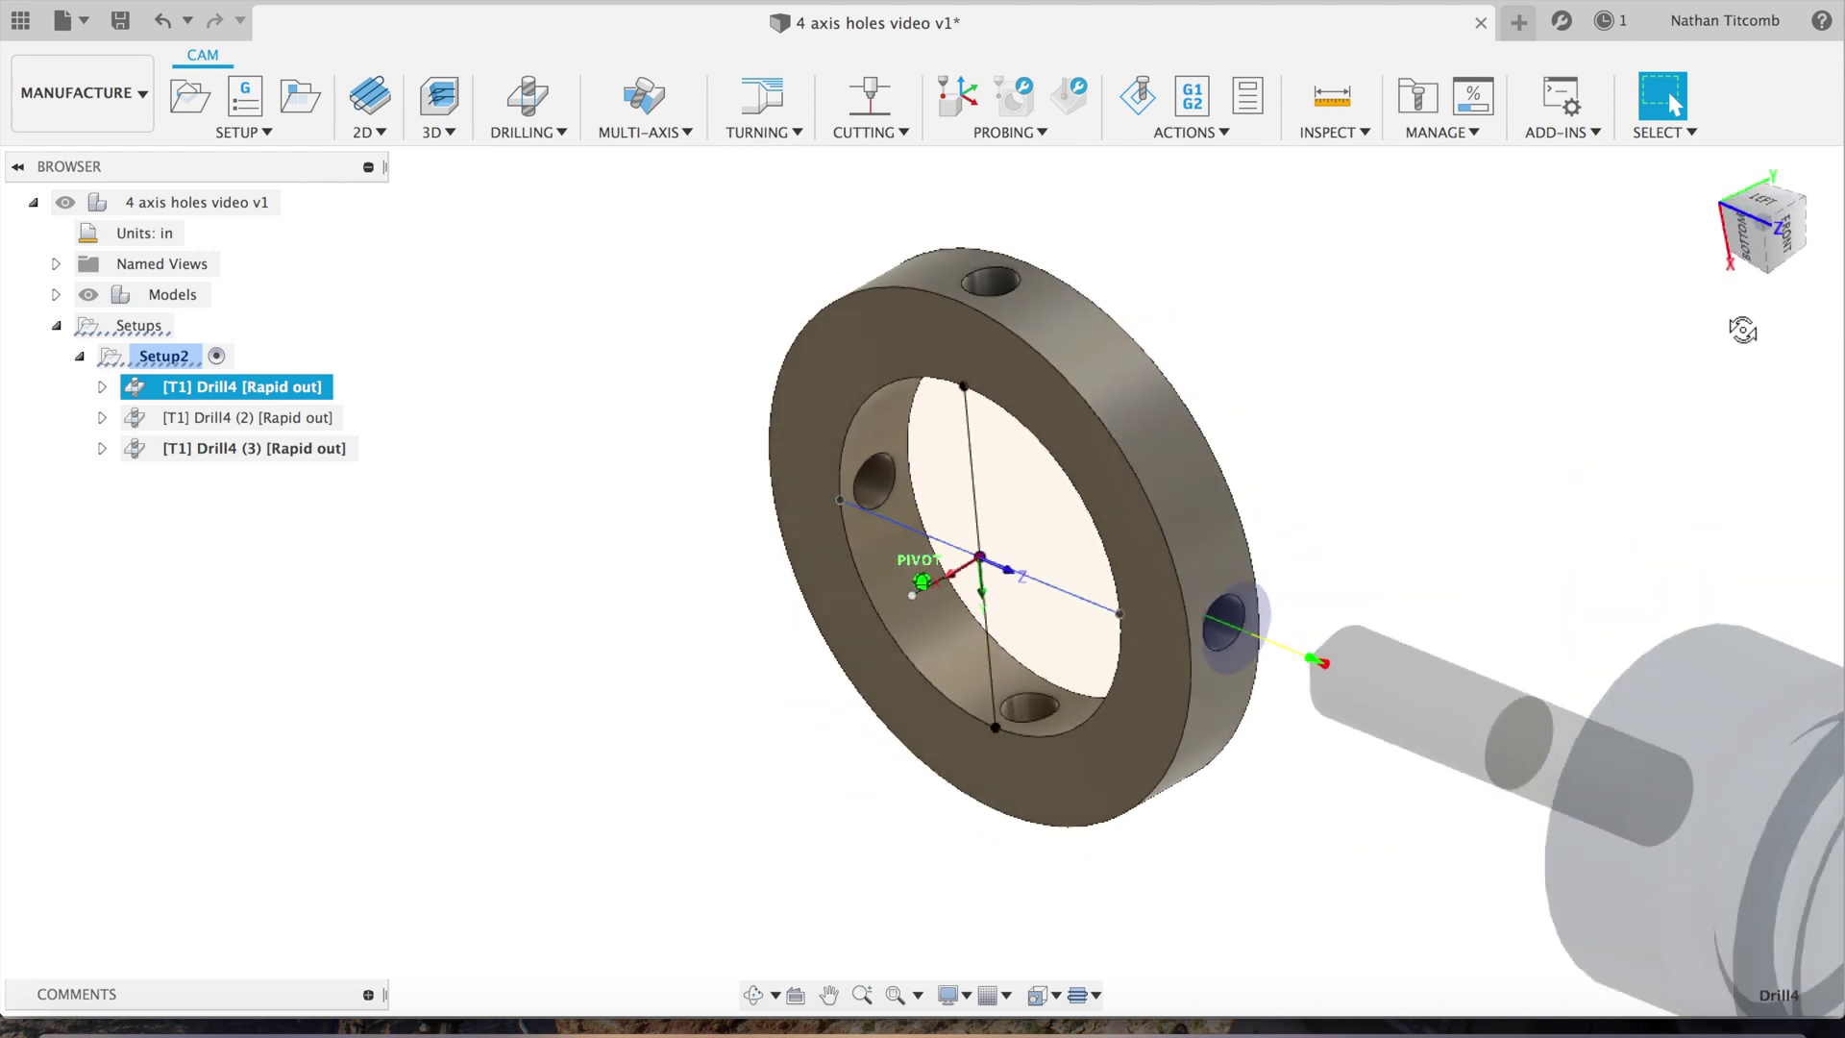
left_click(208, 452)
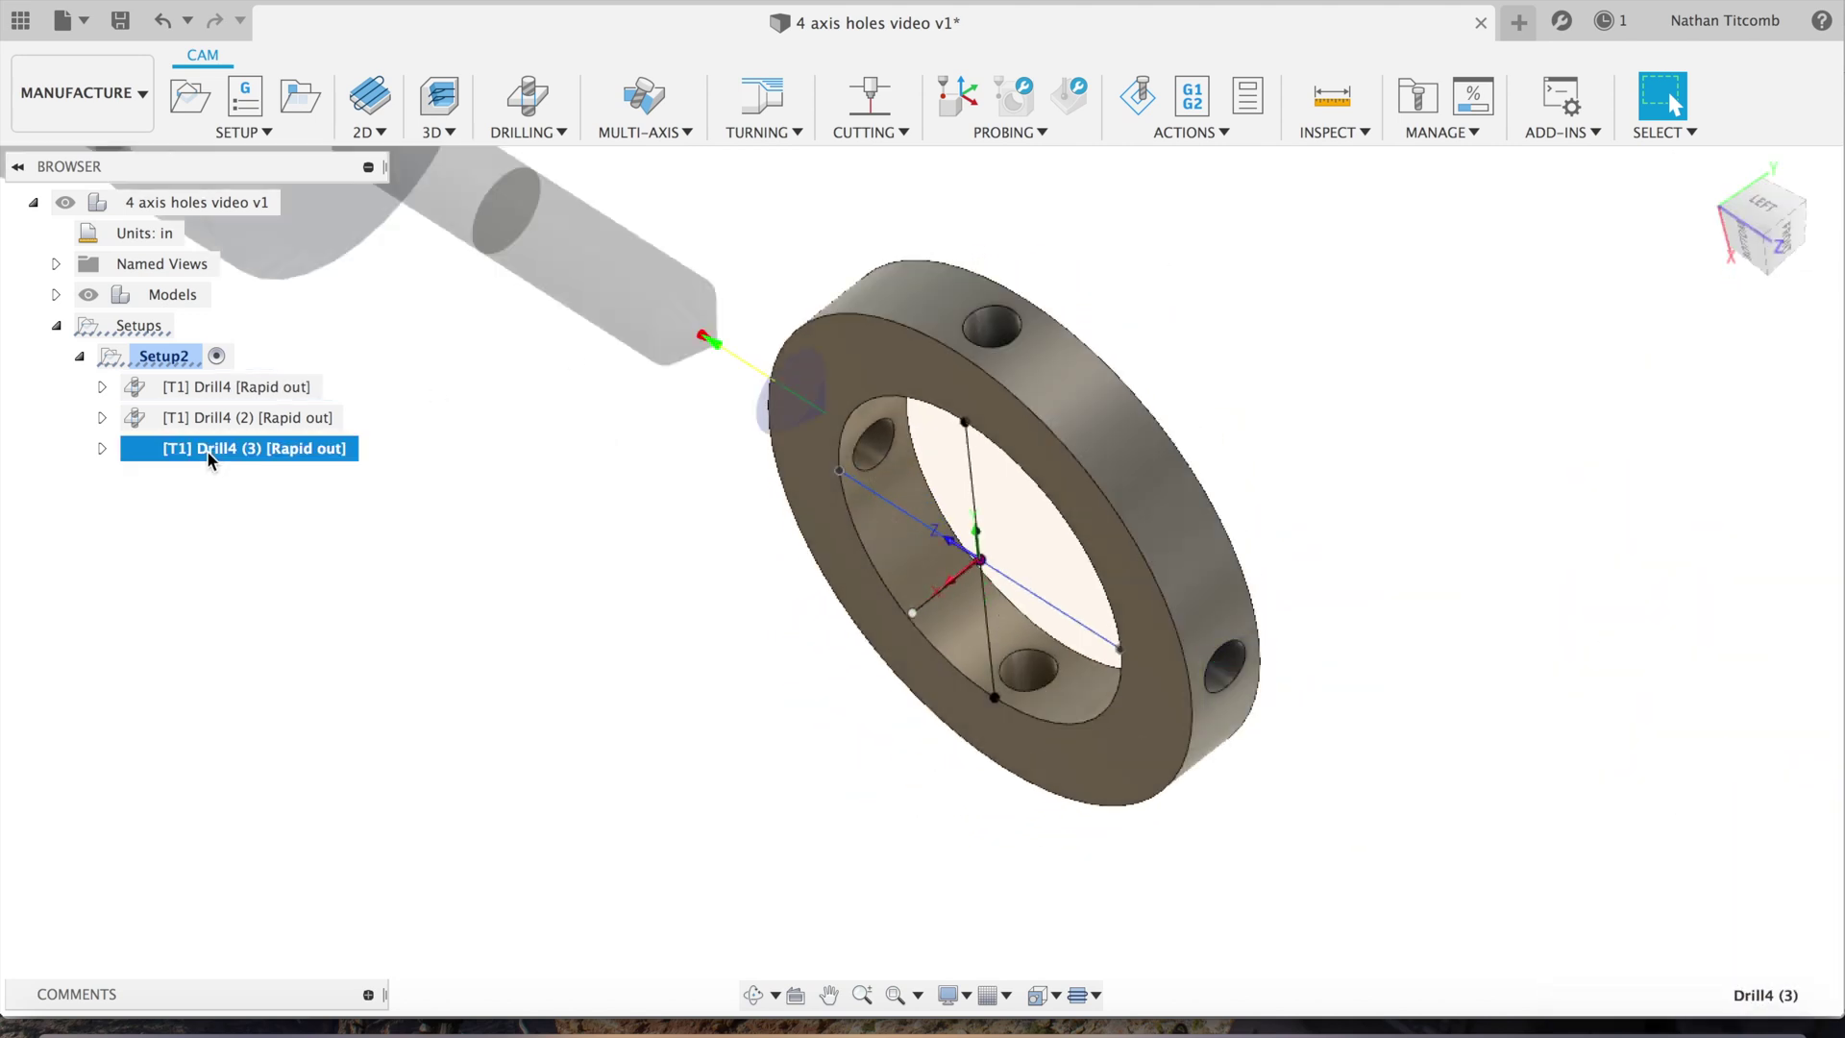
Duplicate Drill4 (3) as Drill4 (4) and open it for editing.
right_click(209, 449)
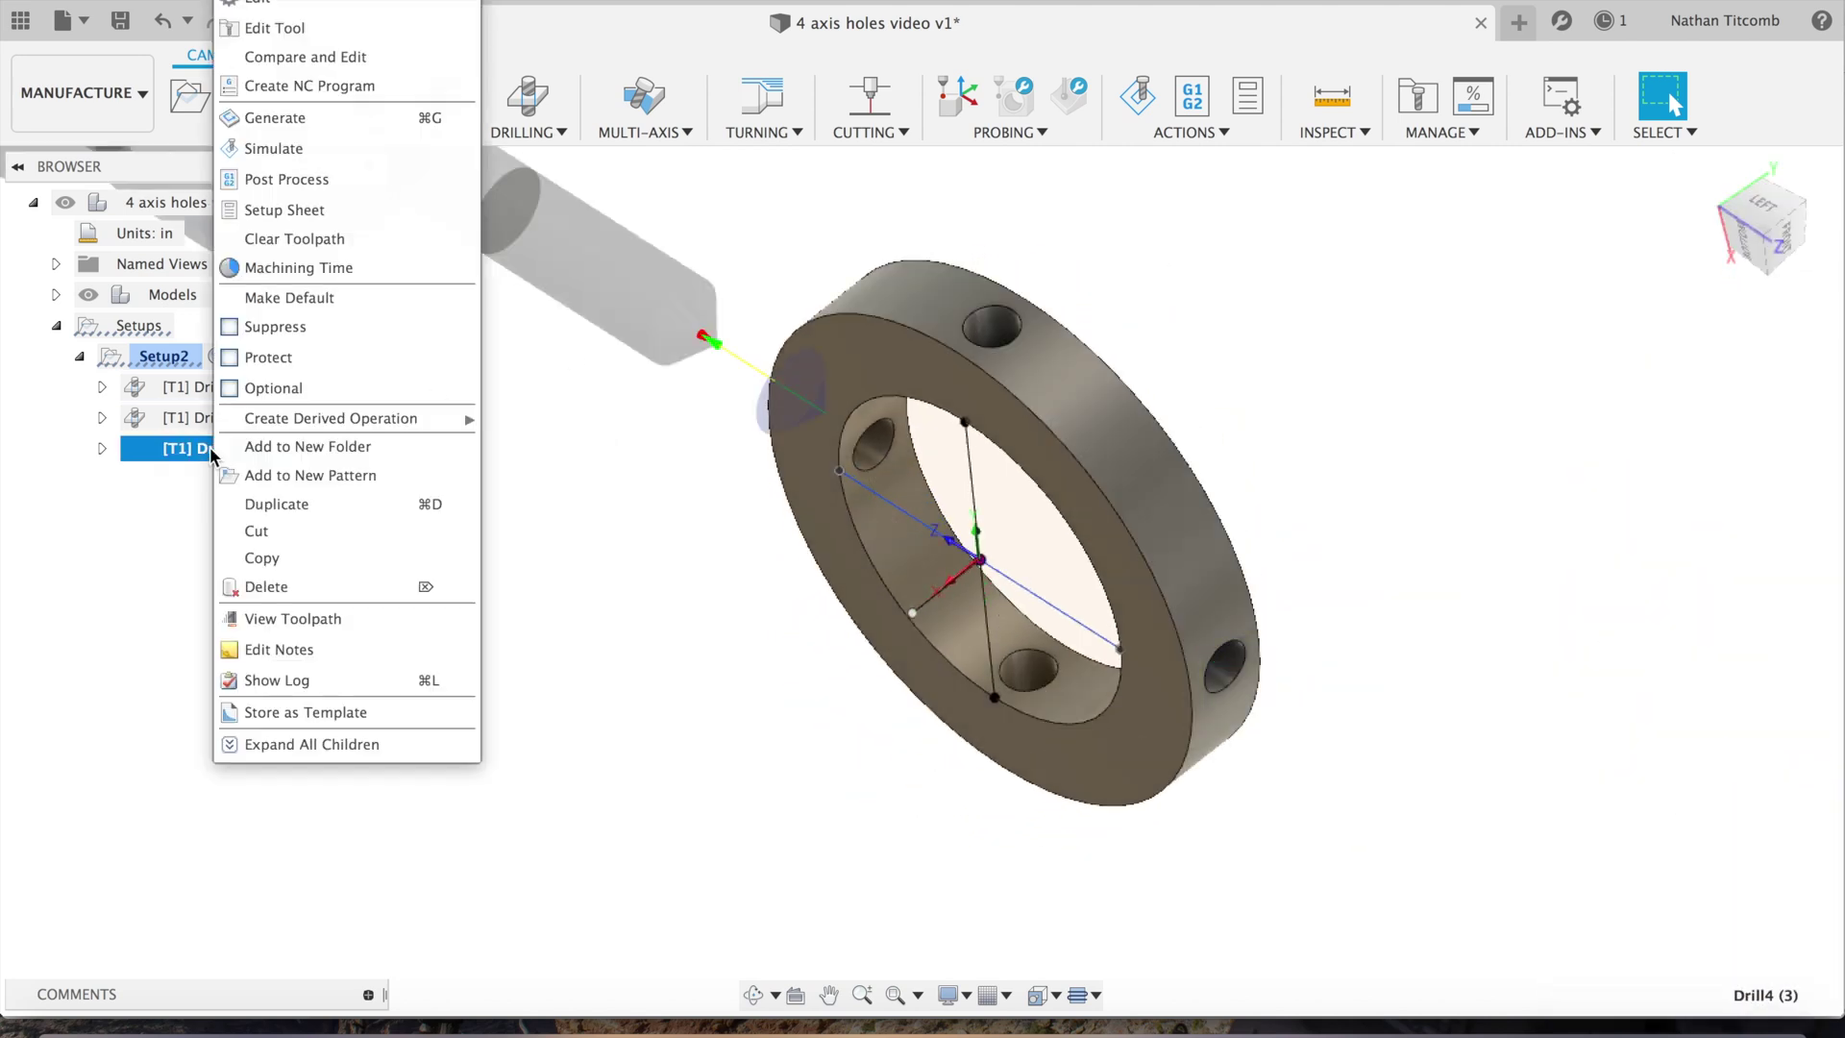
left_click(324, 505)
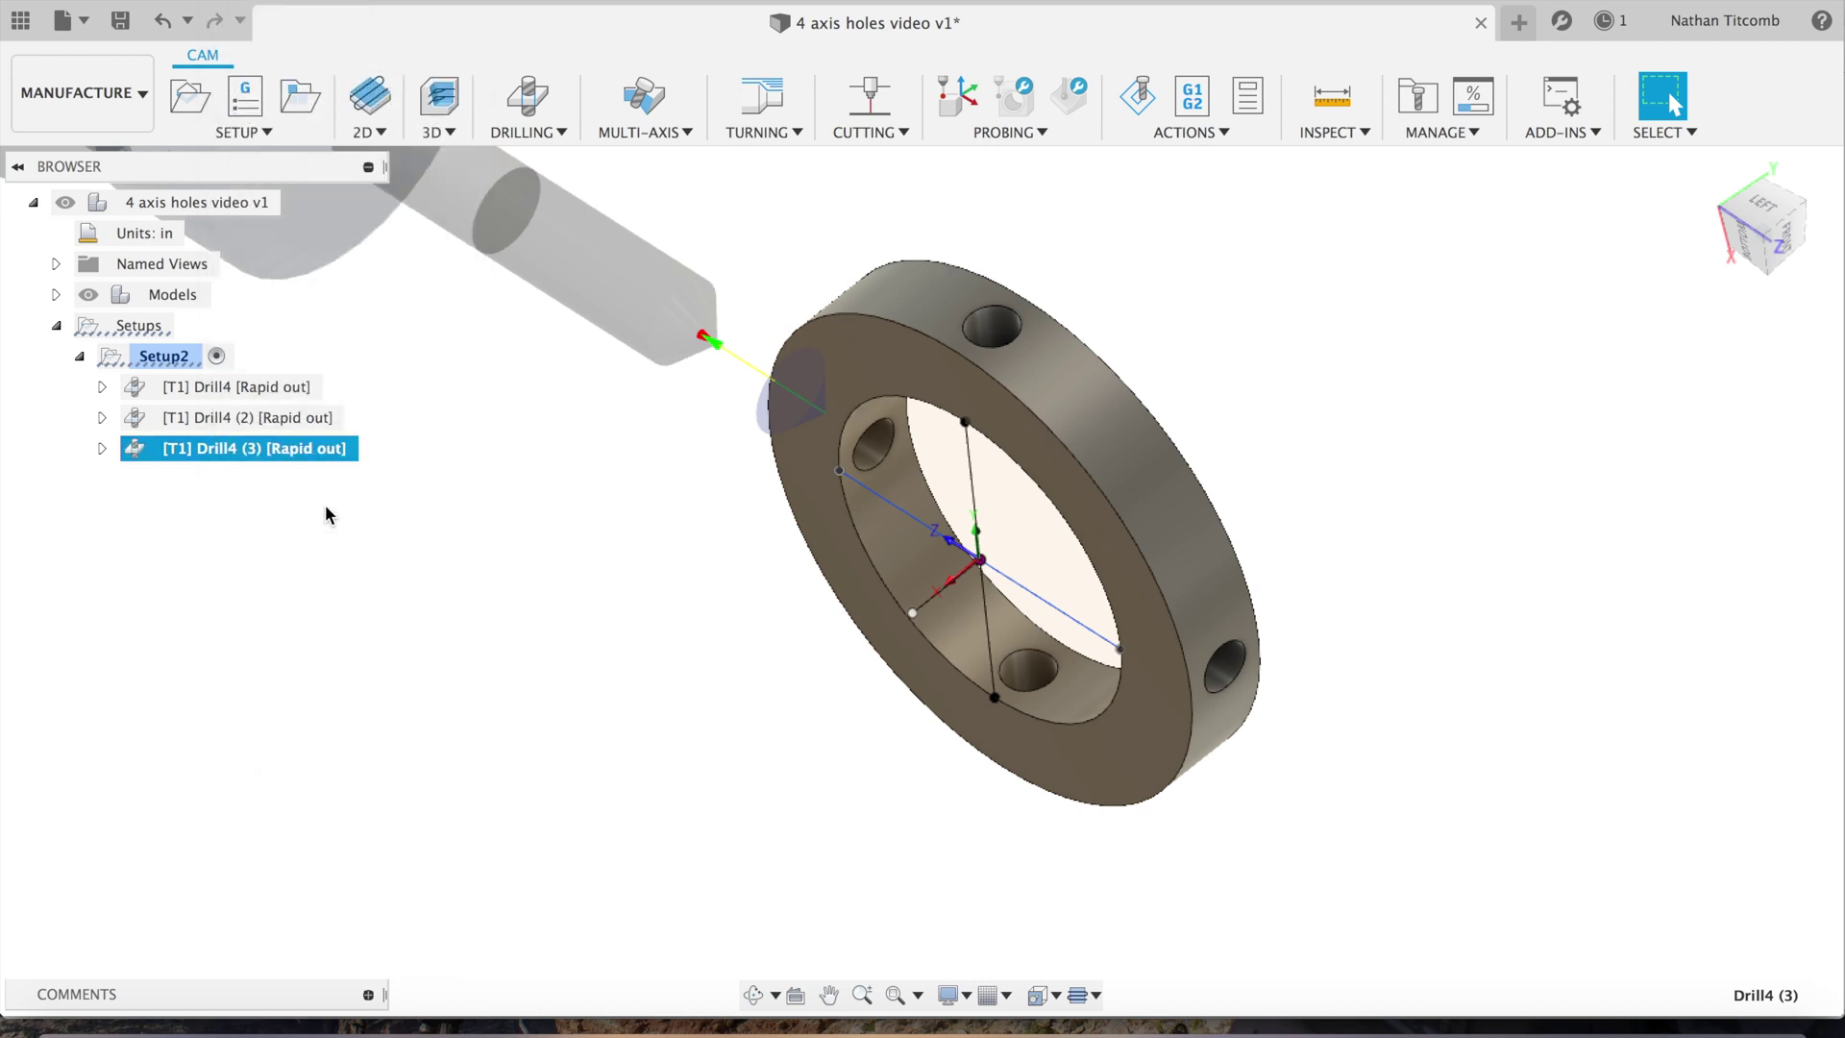
left_click(264, 482)
right_click(266, 482)
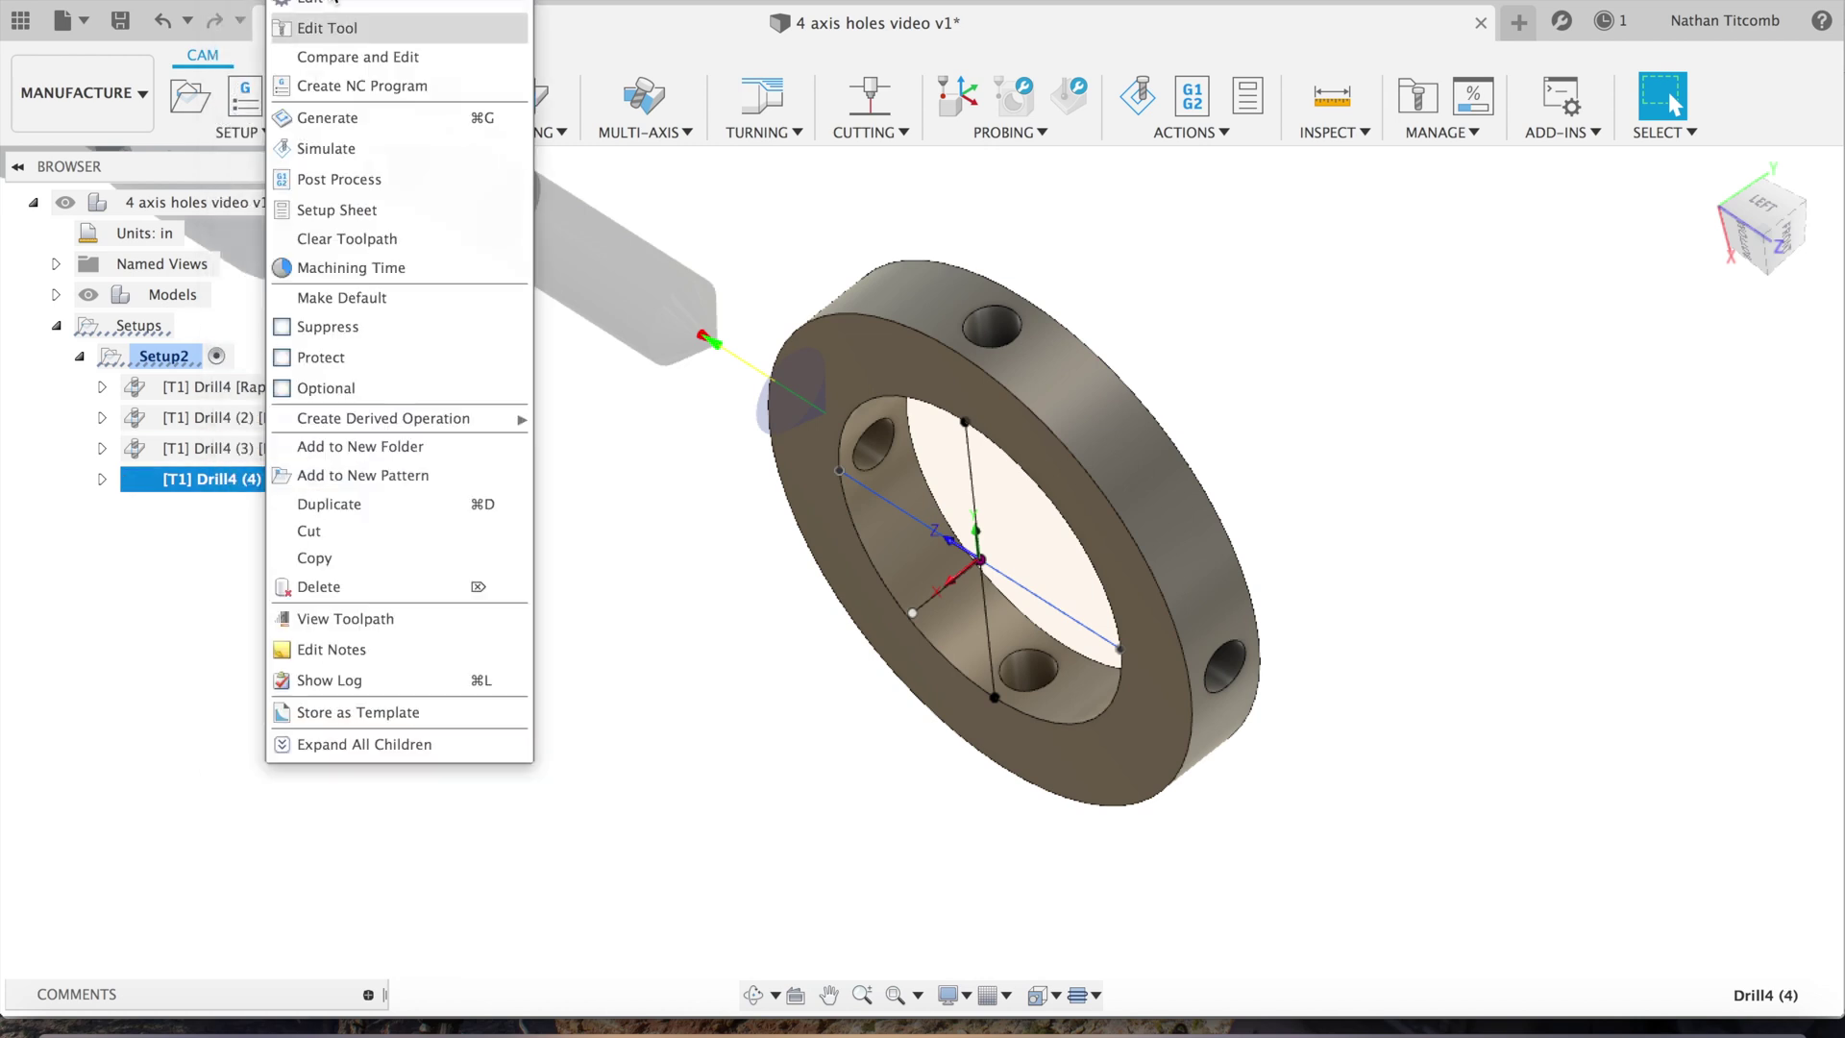
left_click(307, 6)
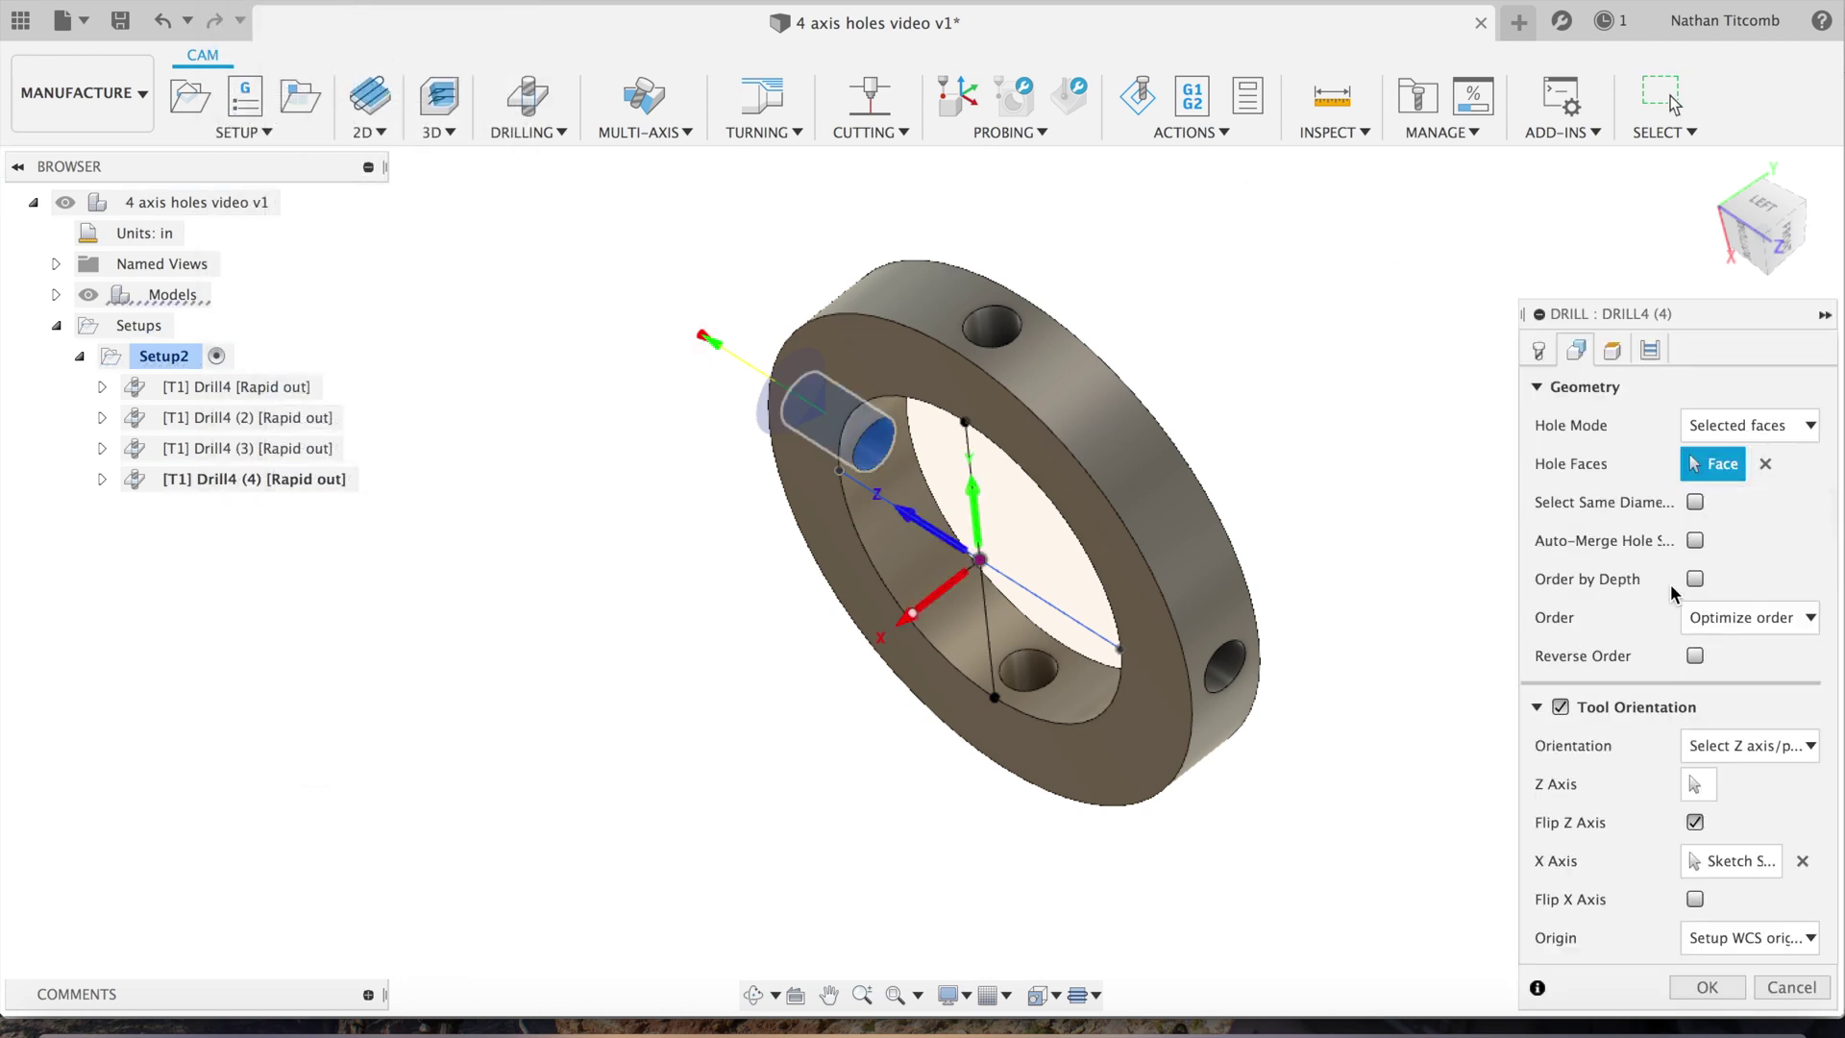
Unflip the Z axis, orient it to the top hole, select that hole, and accept.
left_click(1766, 463)
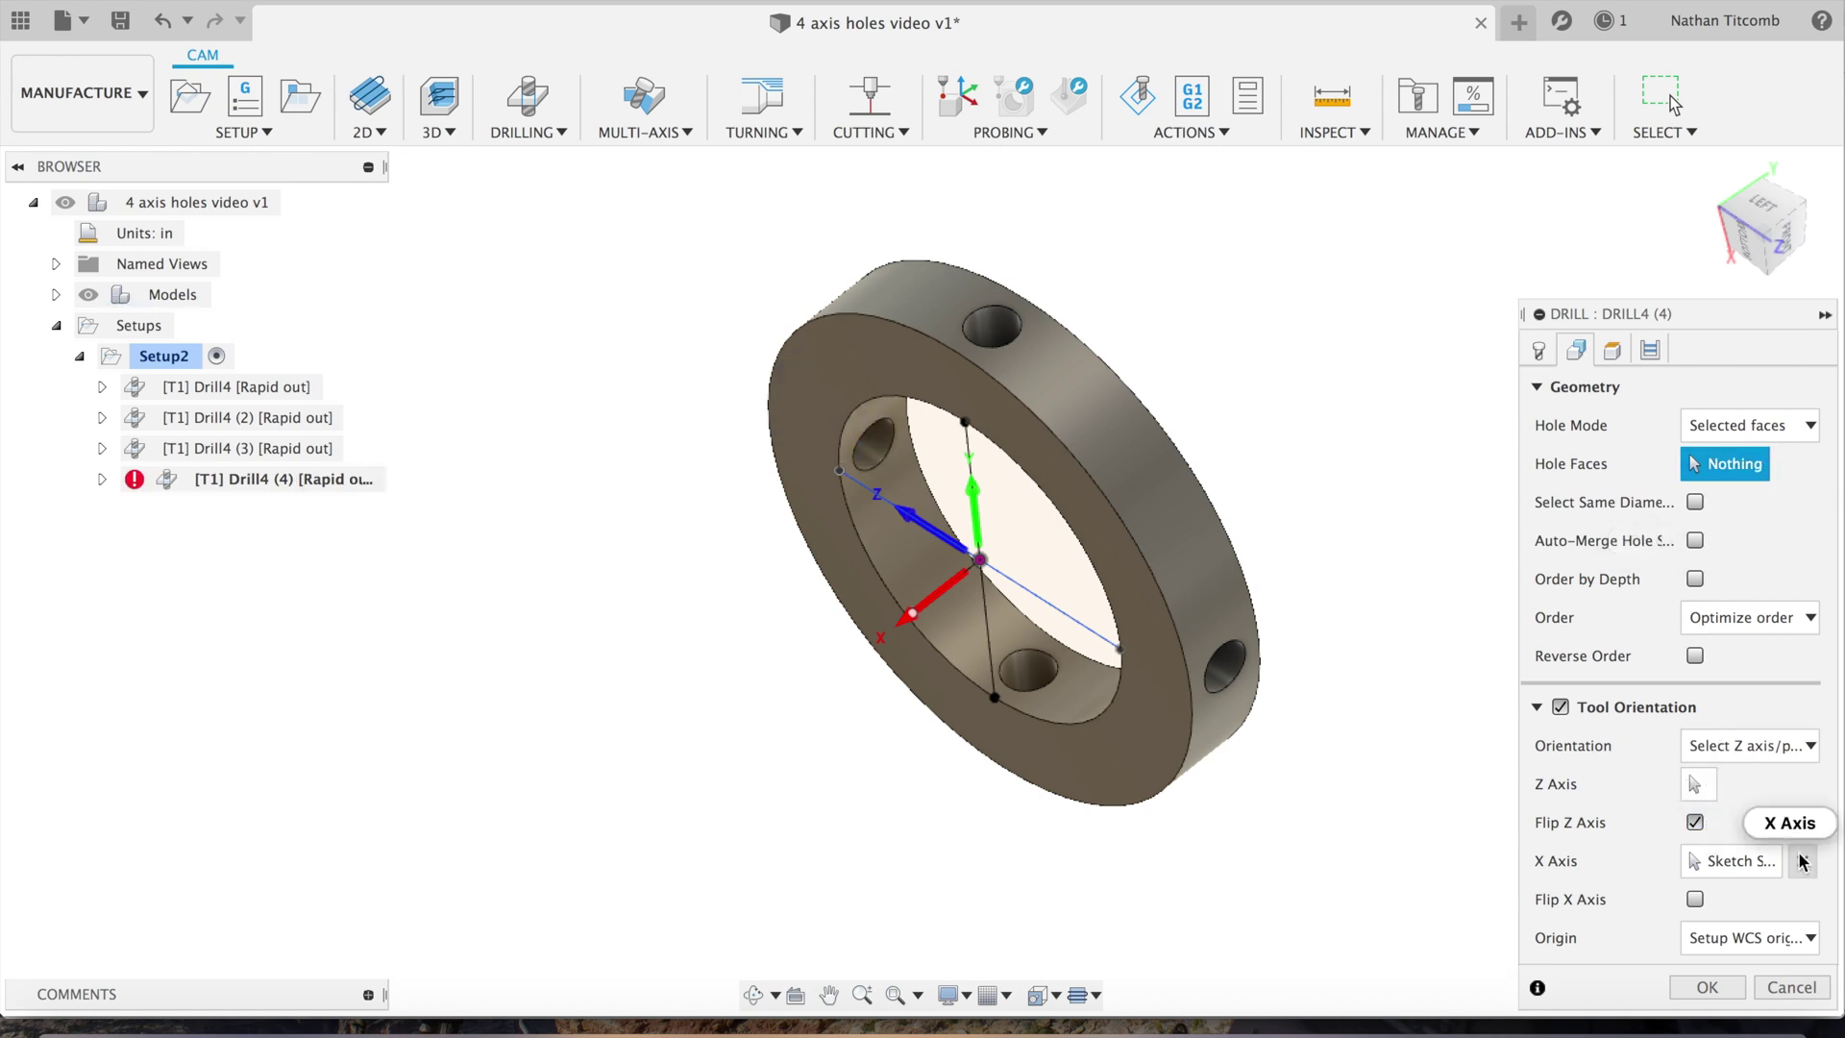
left_click(1695, 822)
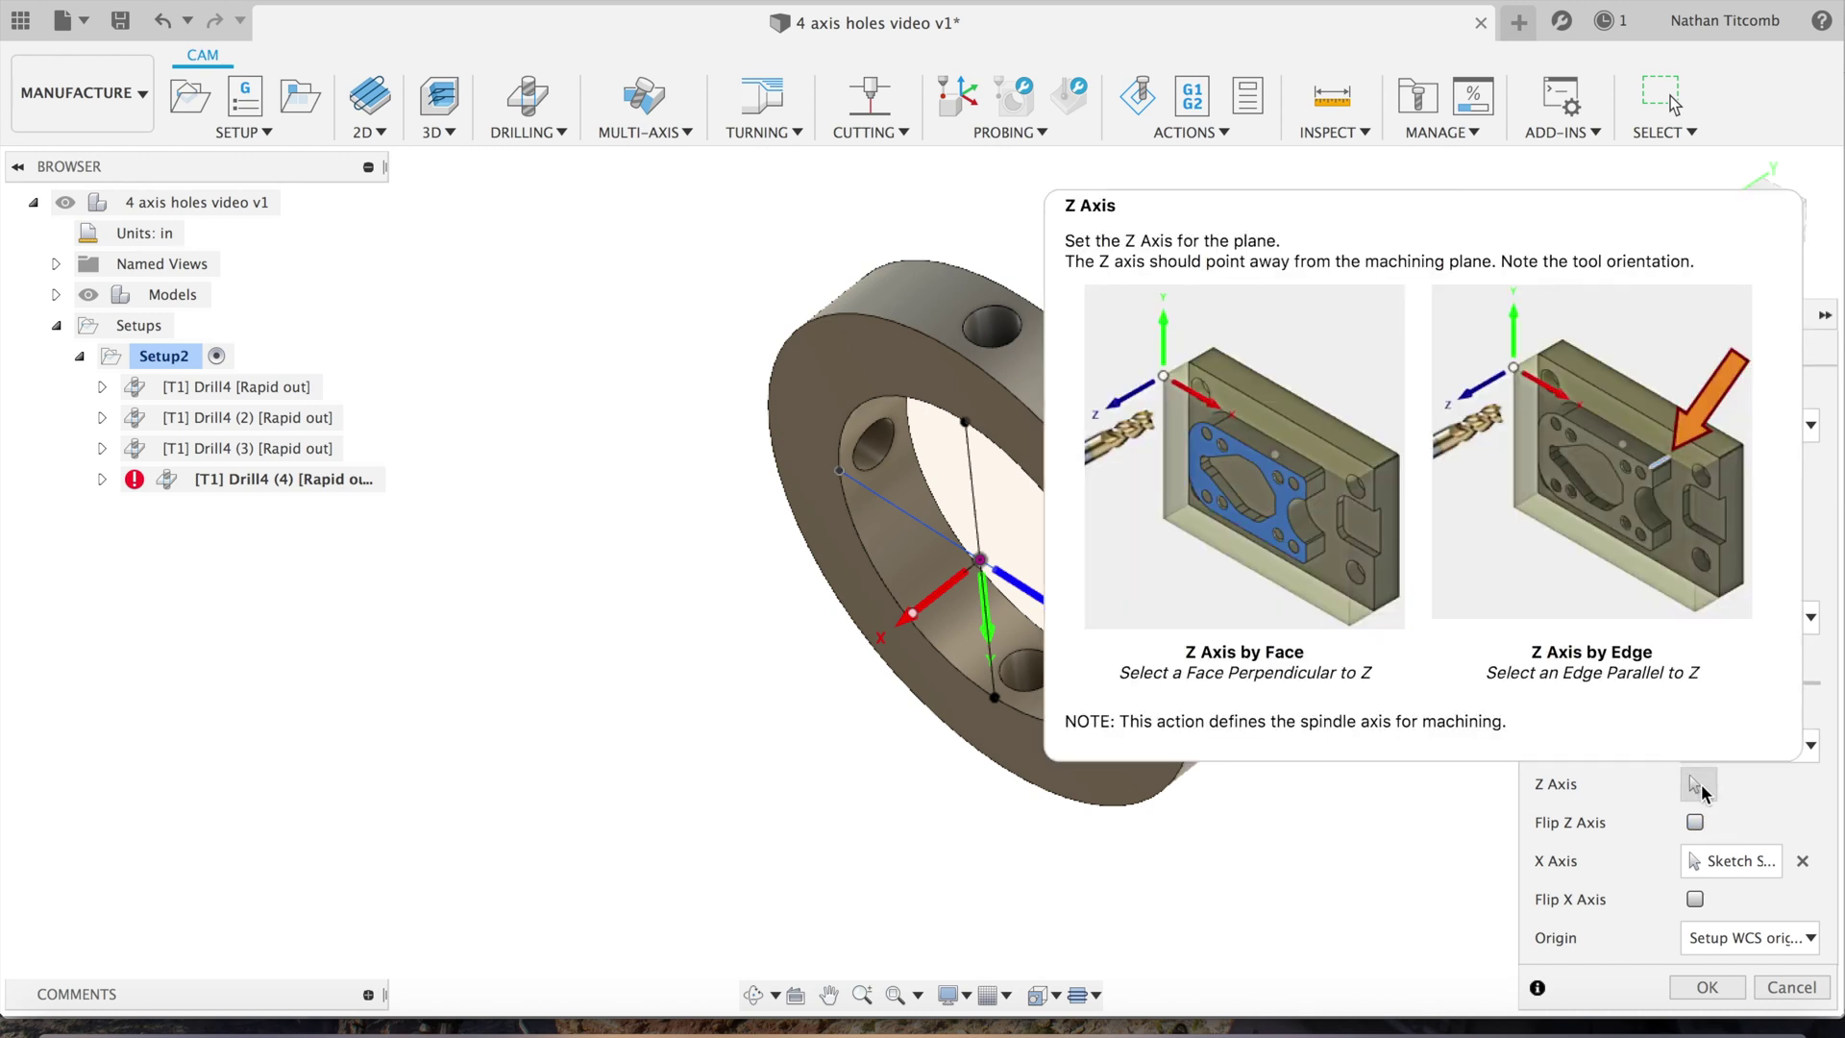
left_click(1698, 787)
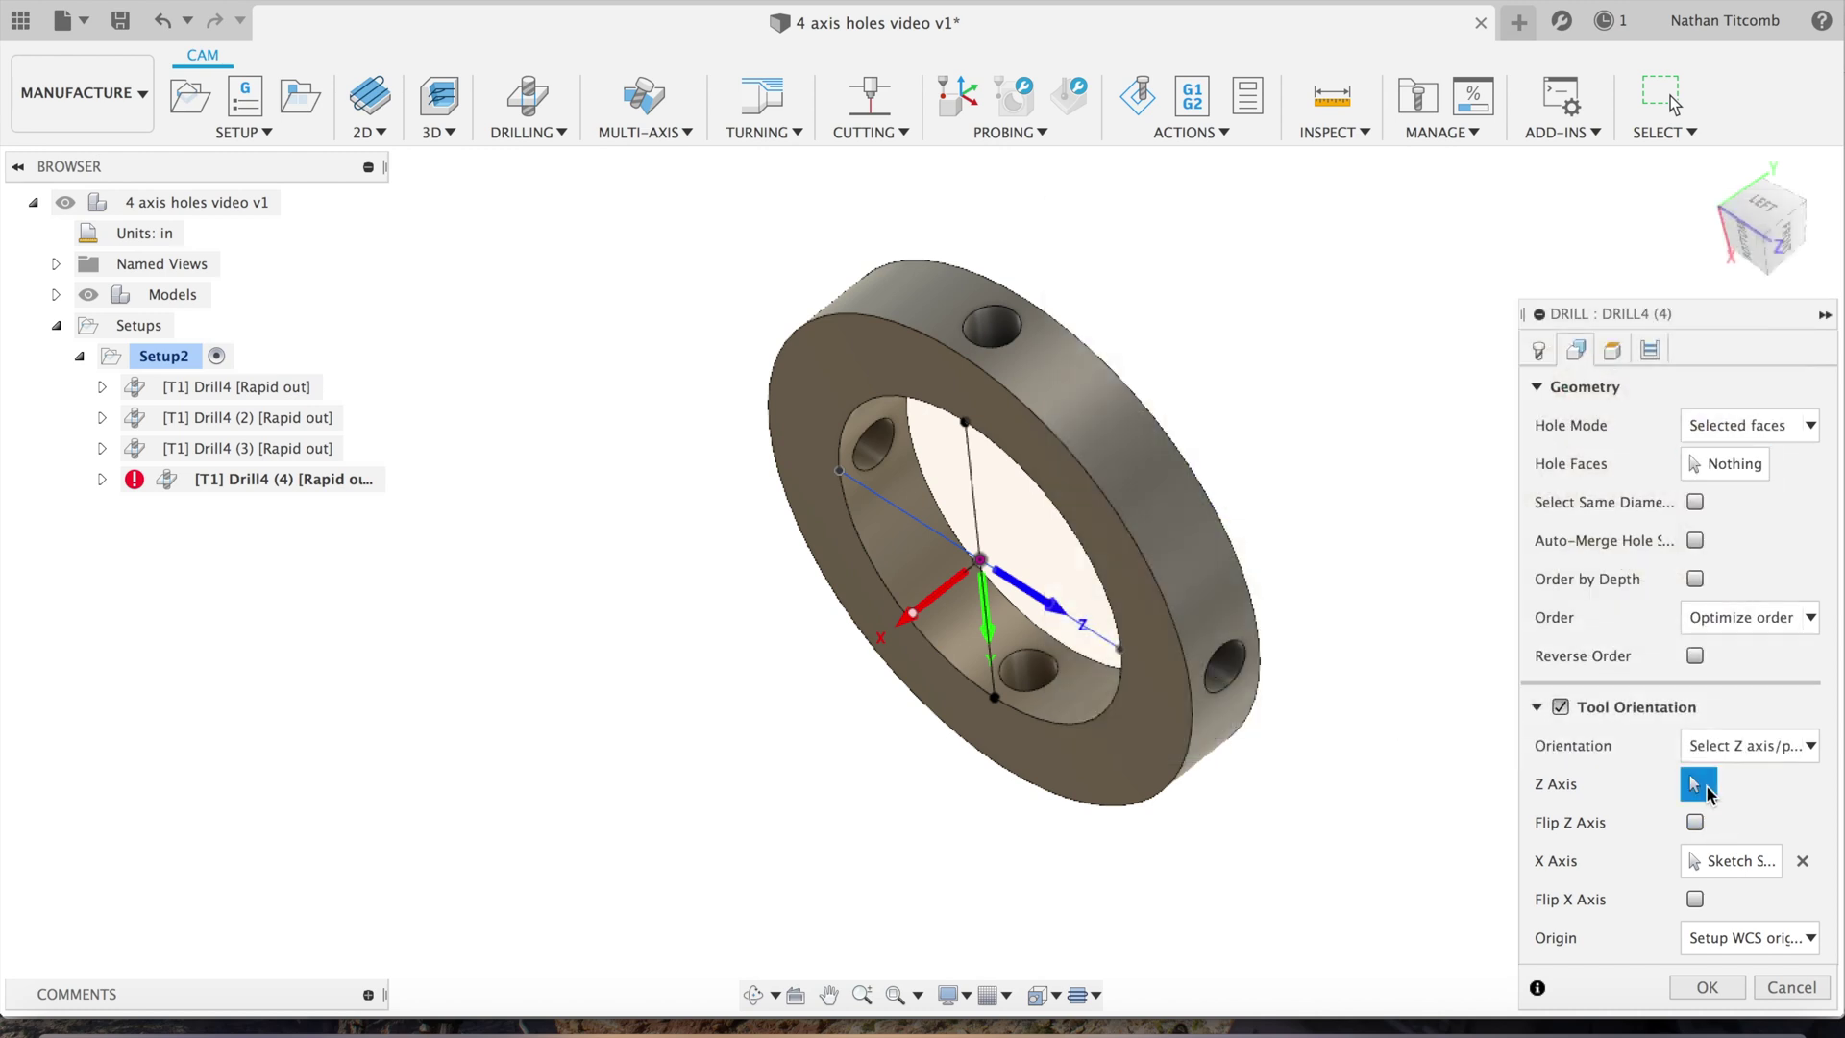
left_click(999, 329)
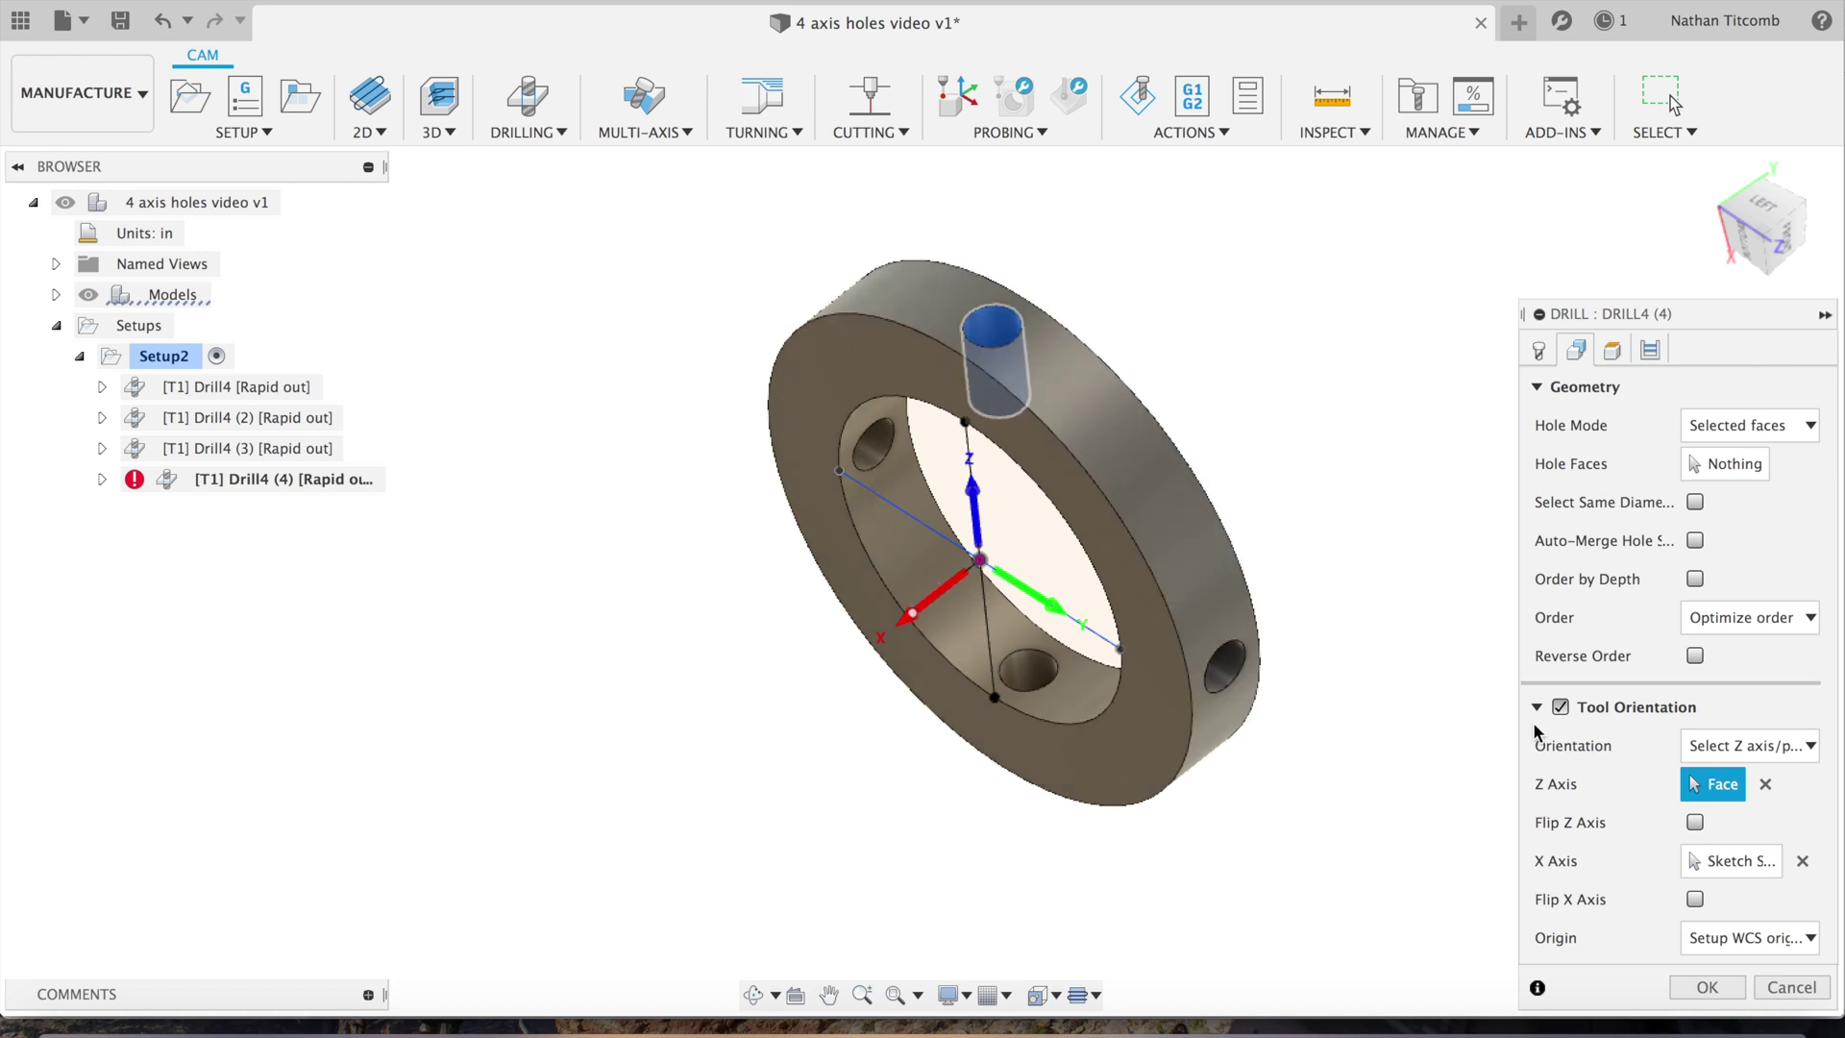
left_click(1730, 465)
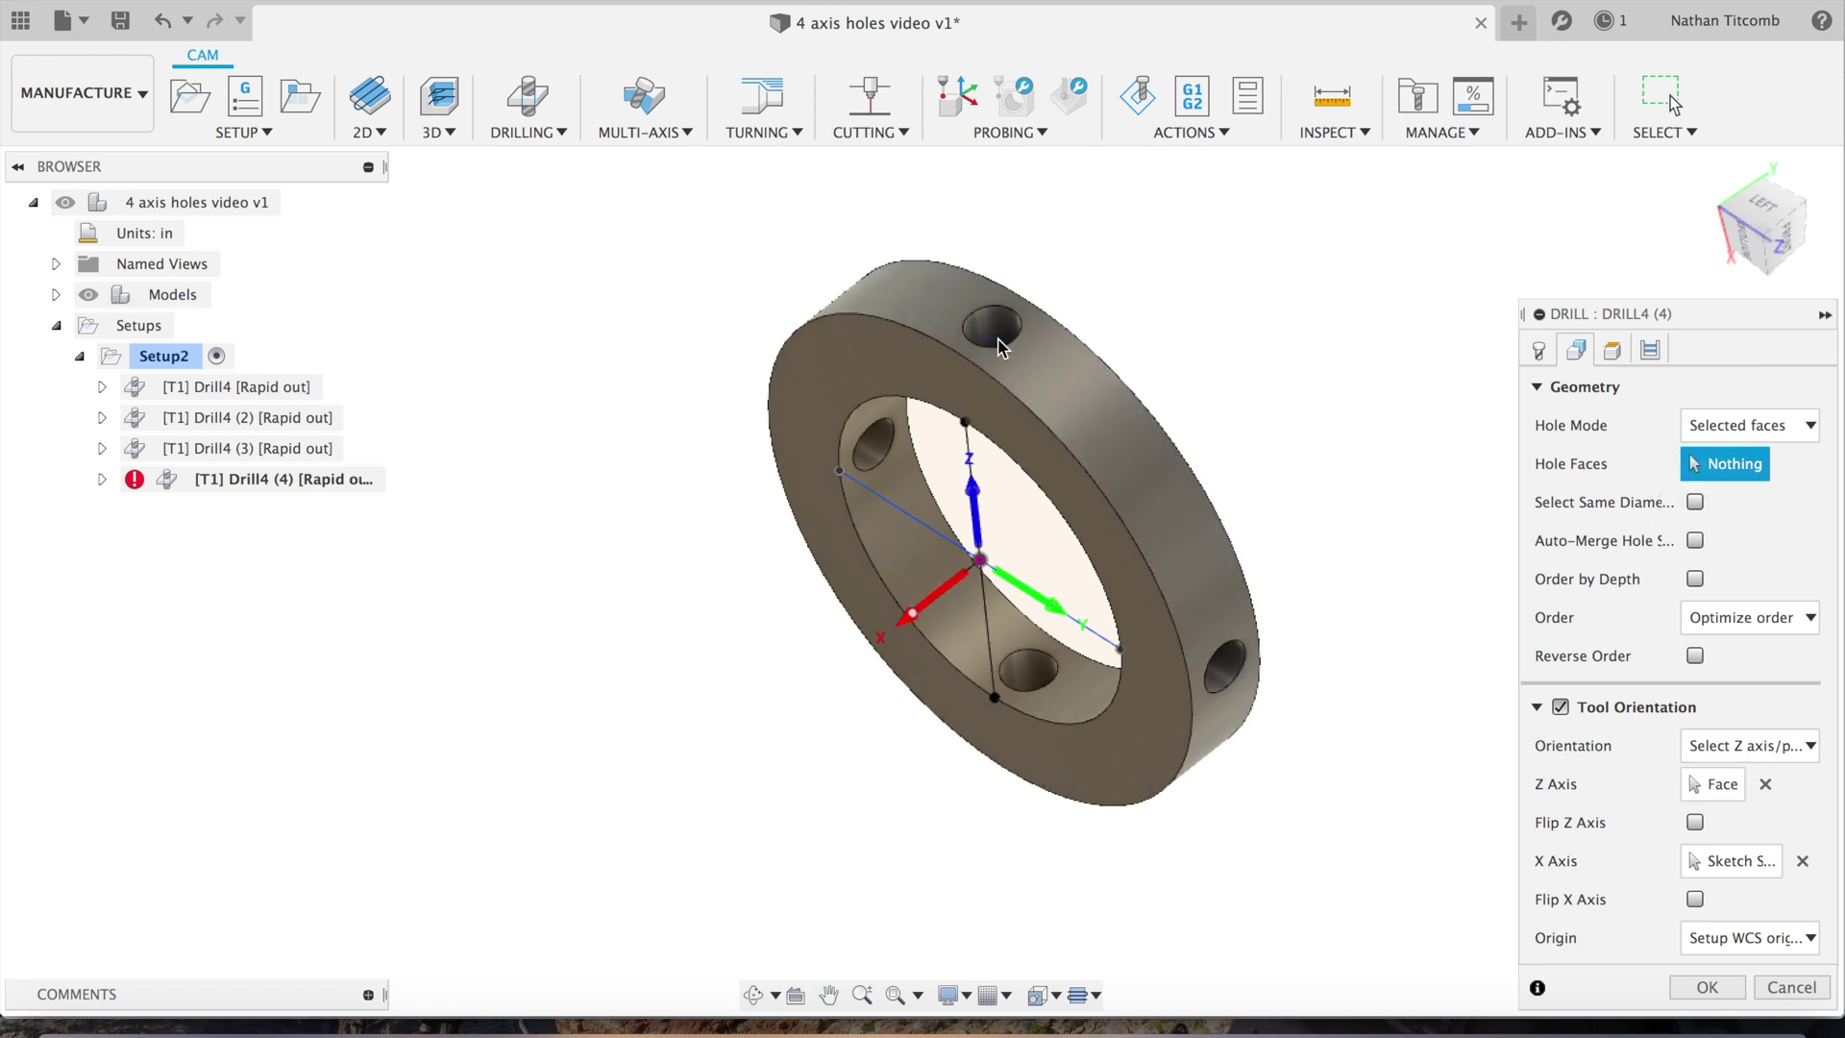
left_click(993, 334)
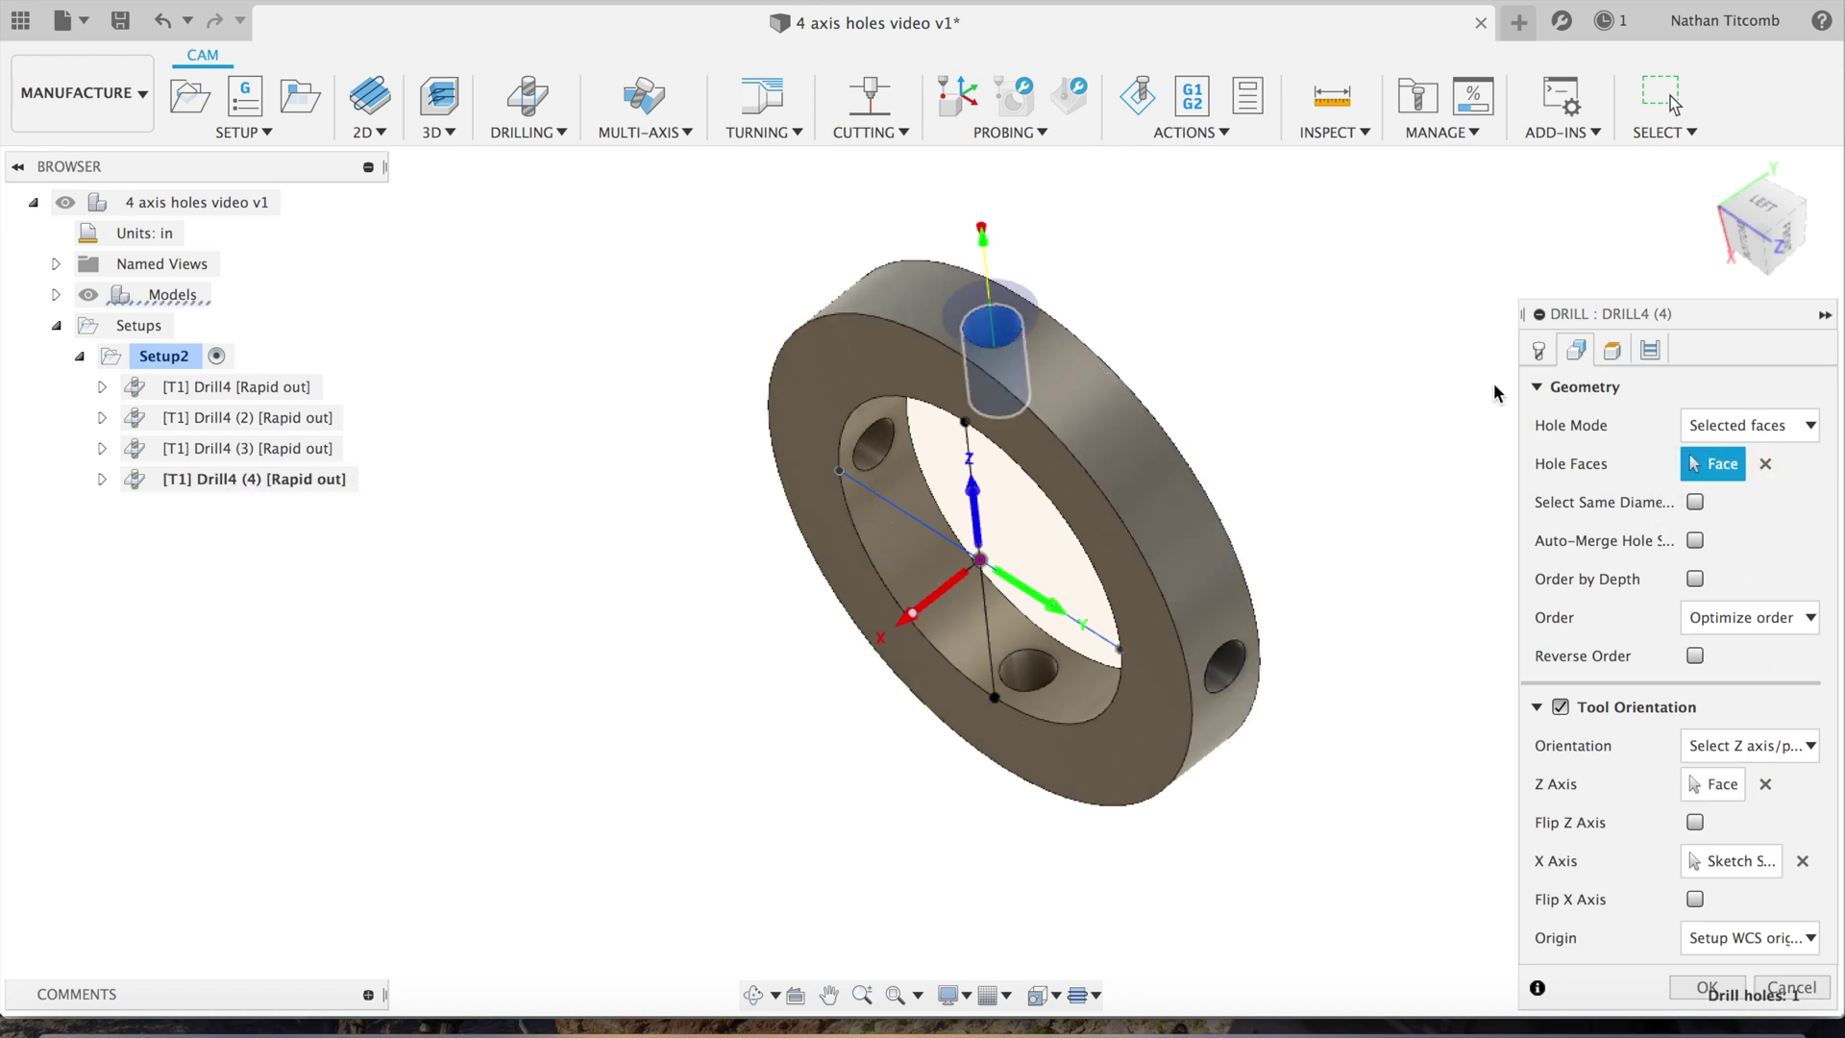
left_click(1701, 988)
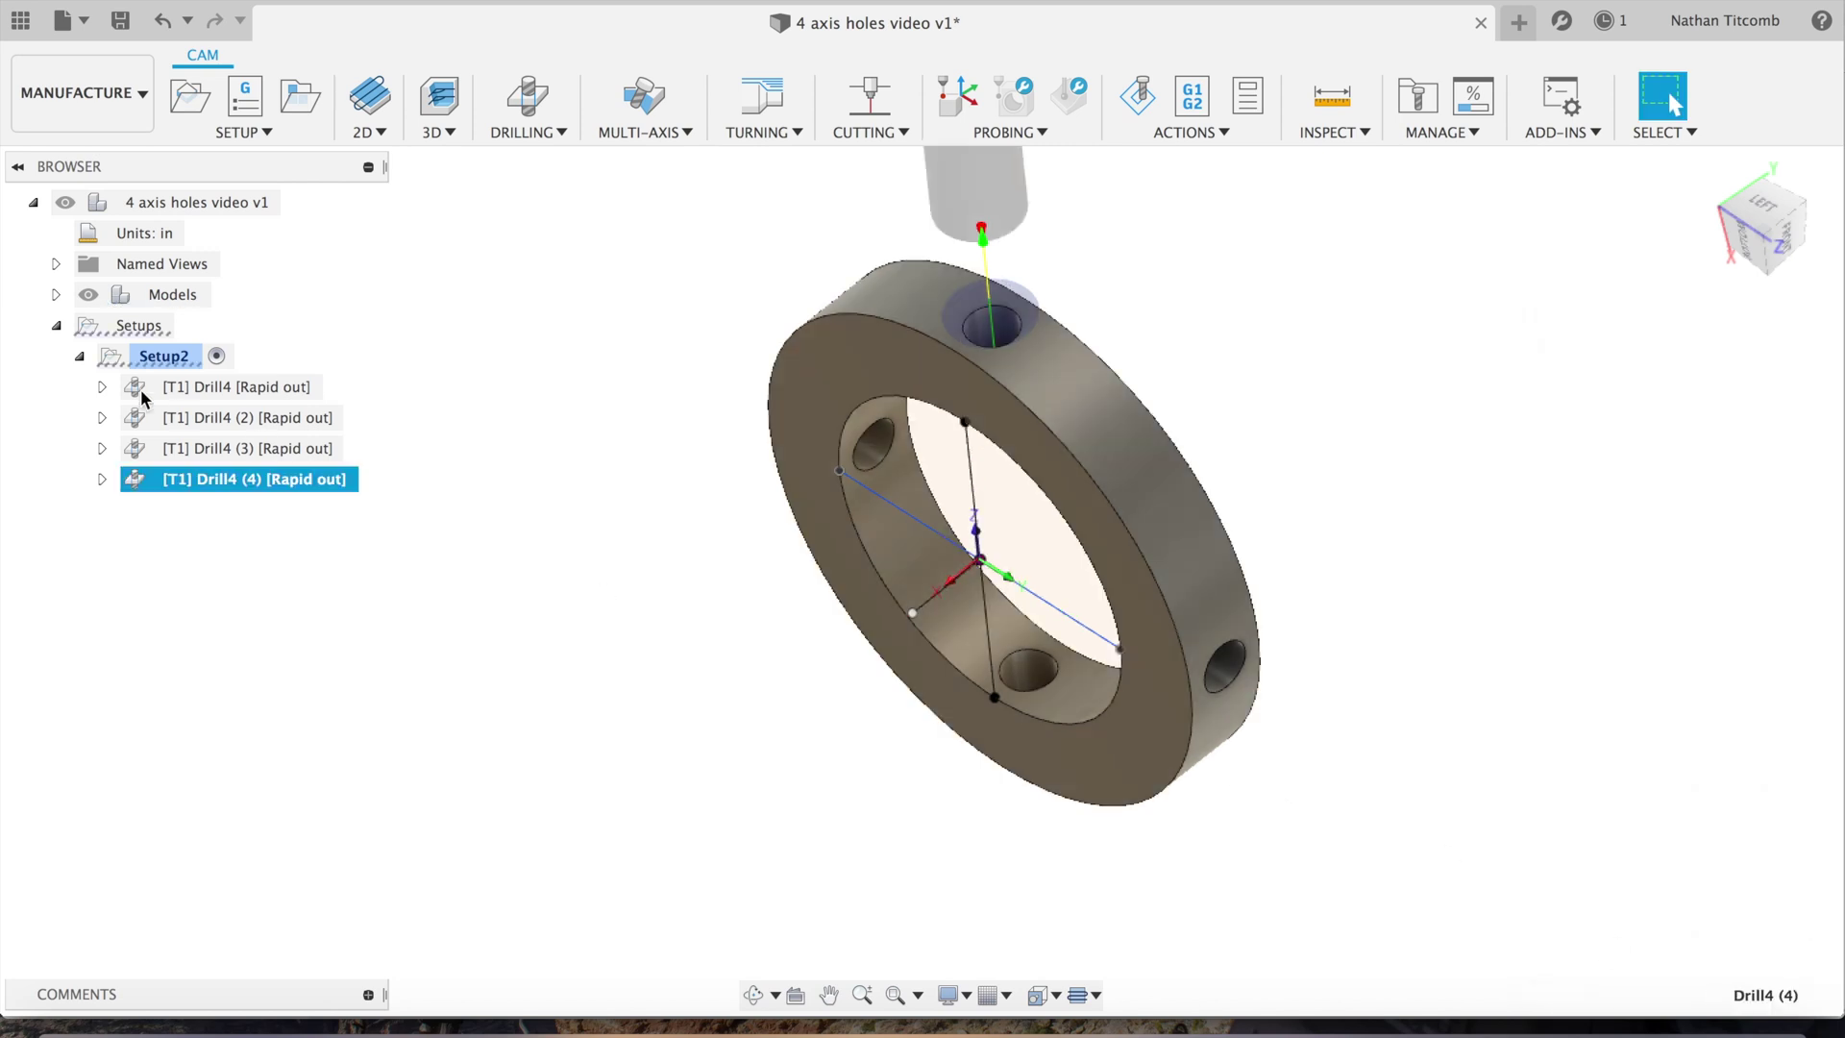
left_click(164, 357)
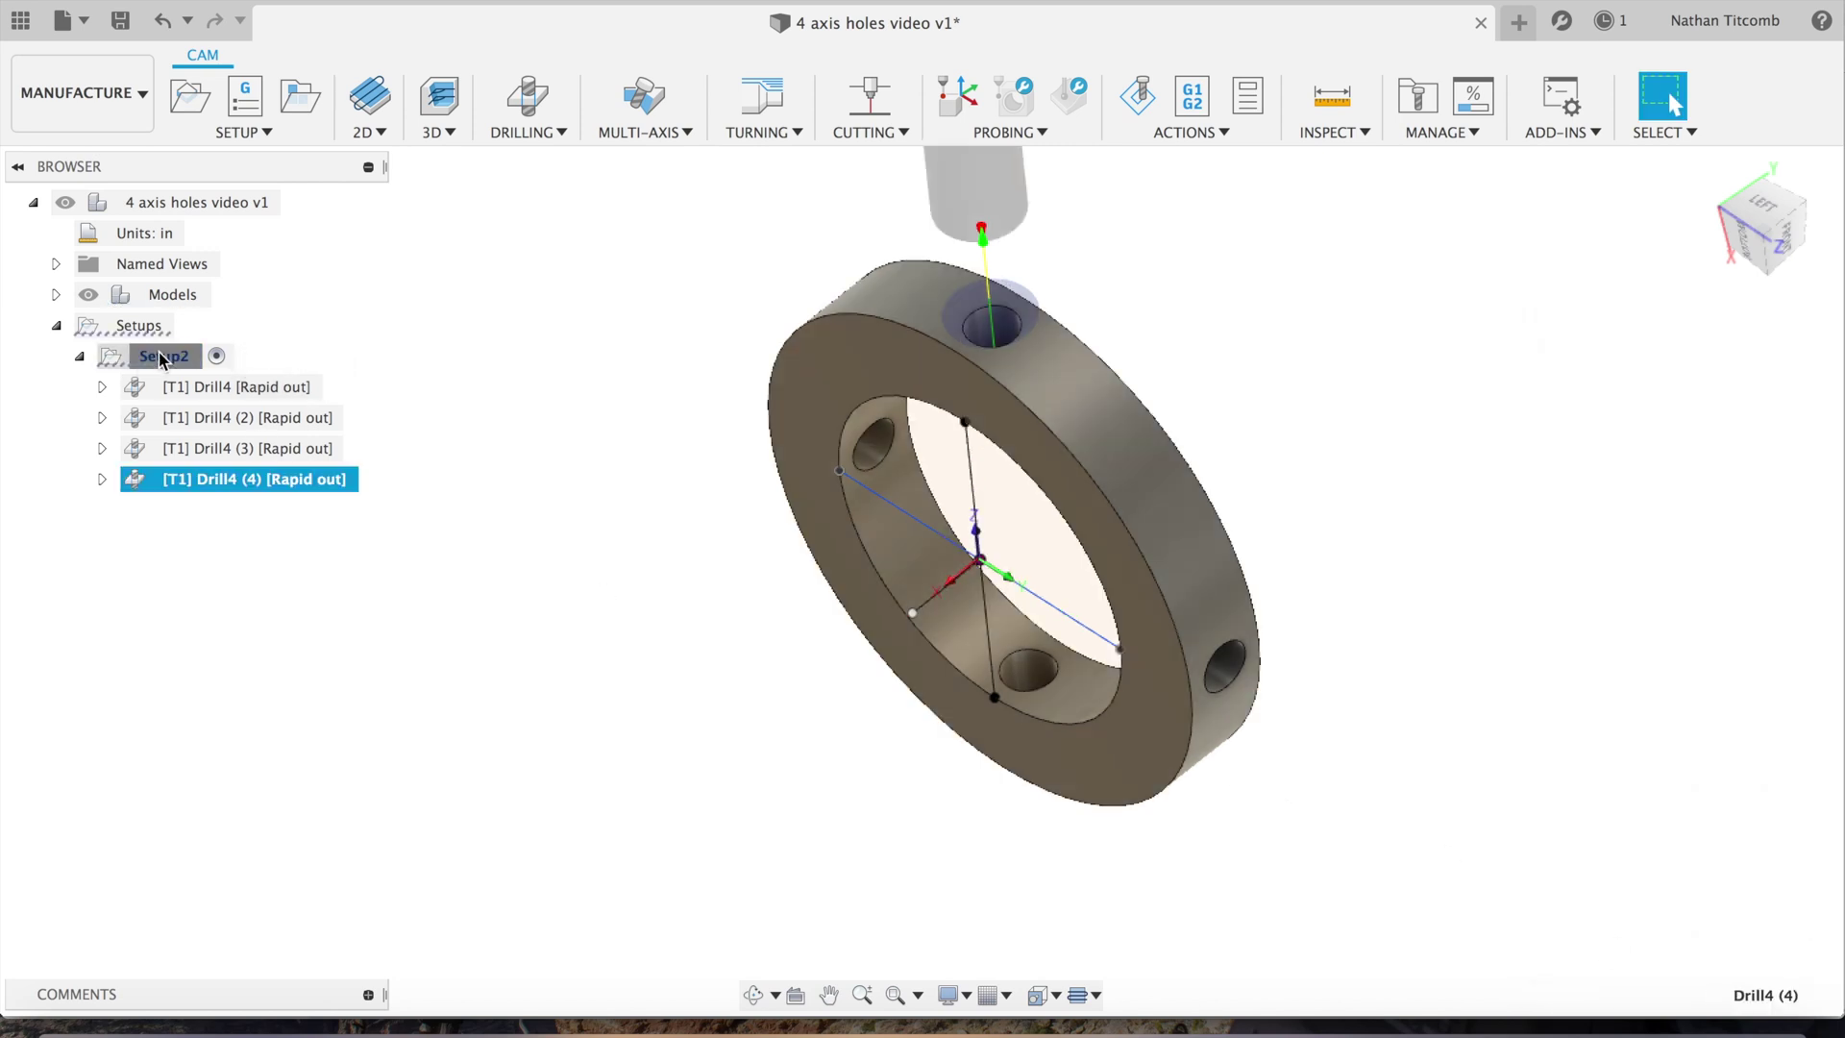
left_click(1138, 96)
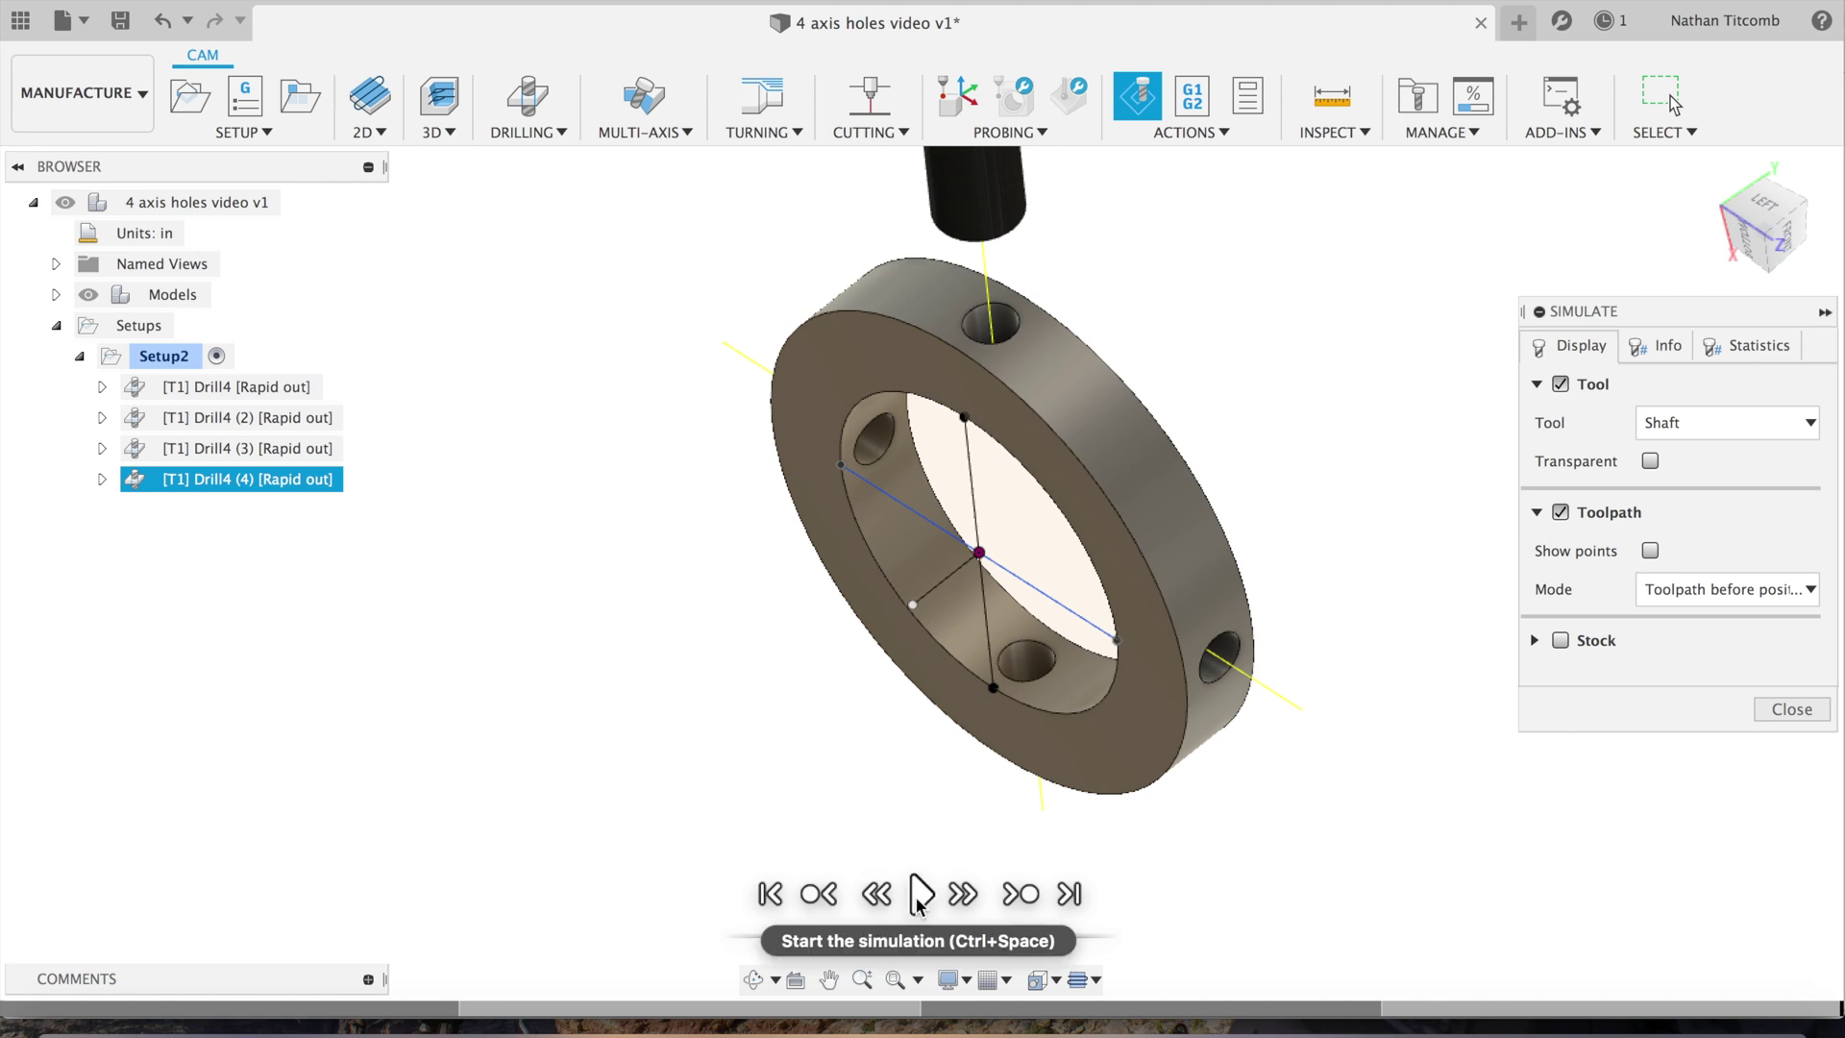
left_click(919, 893)
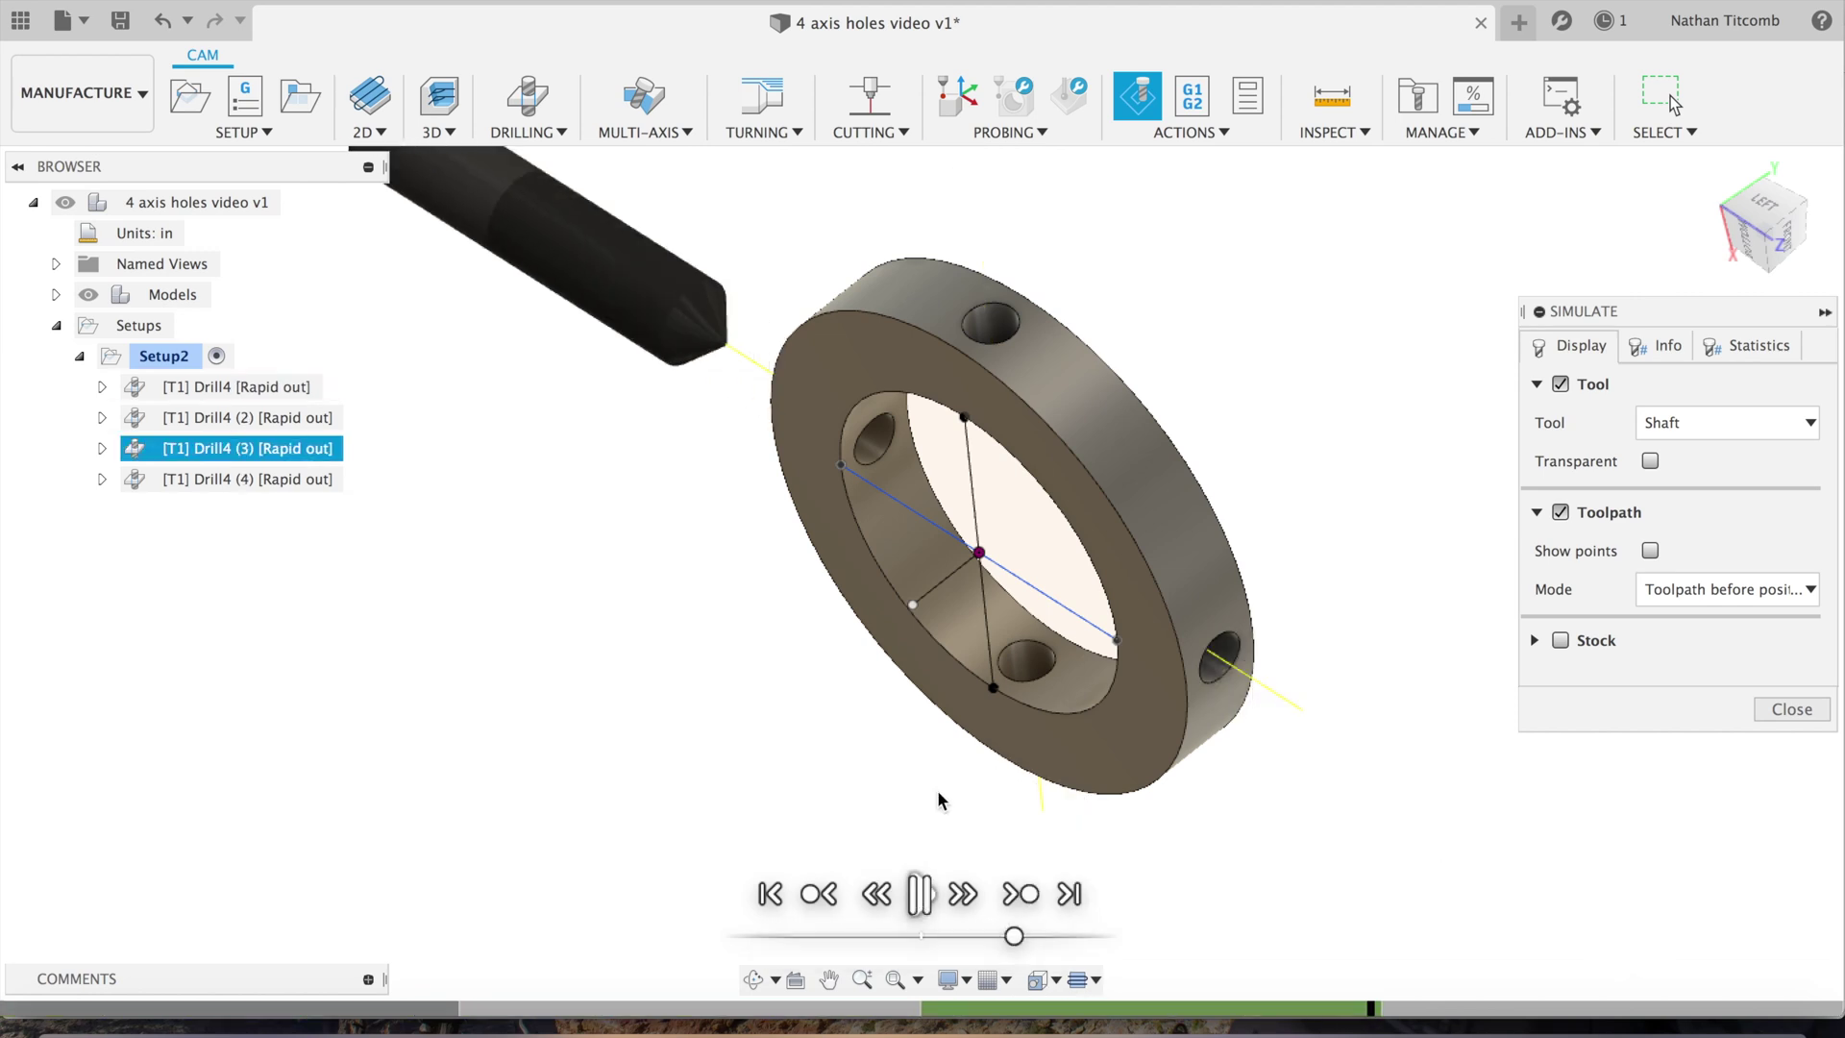
left_click(1779, 711)
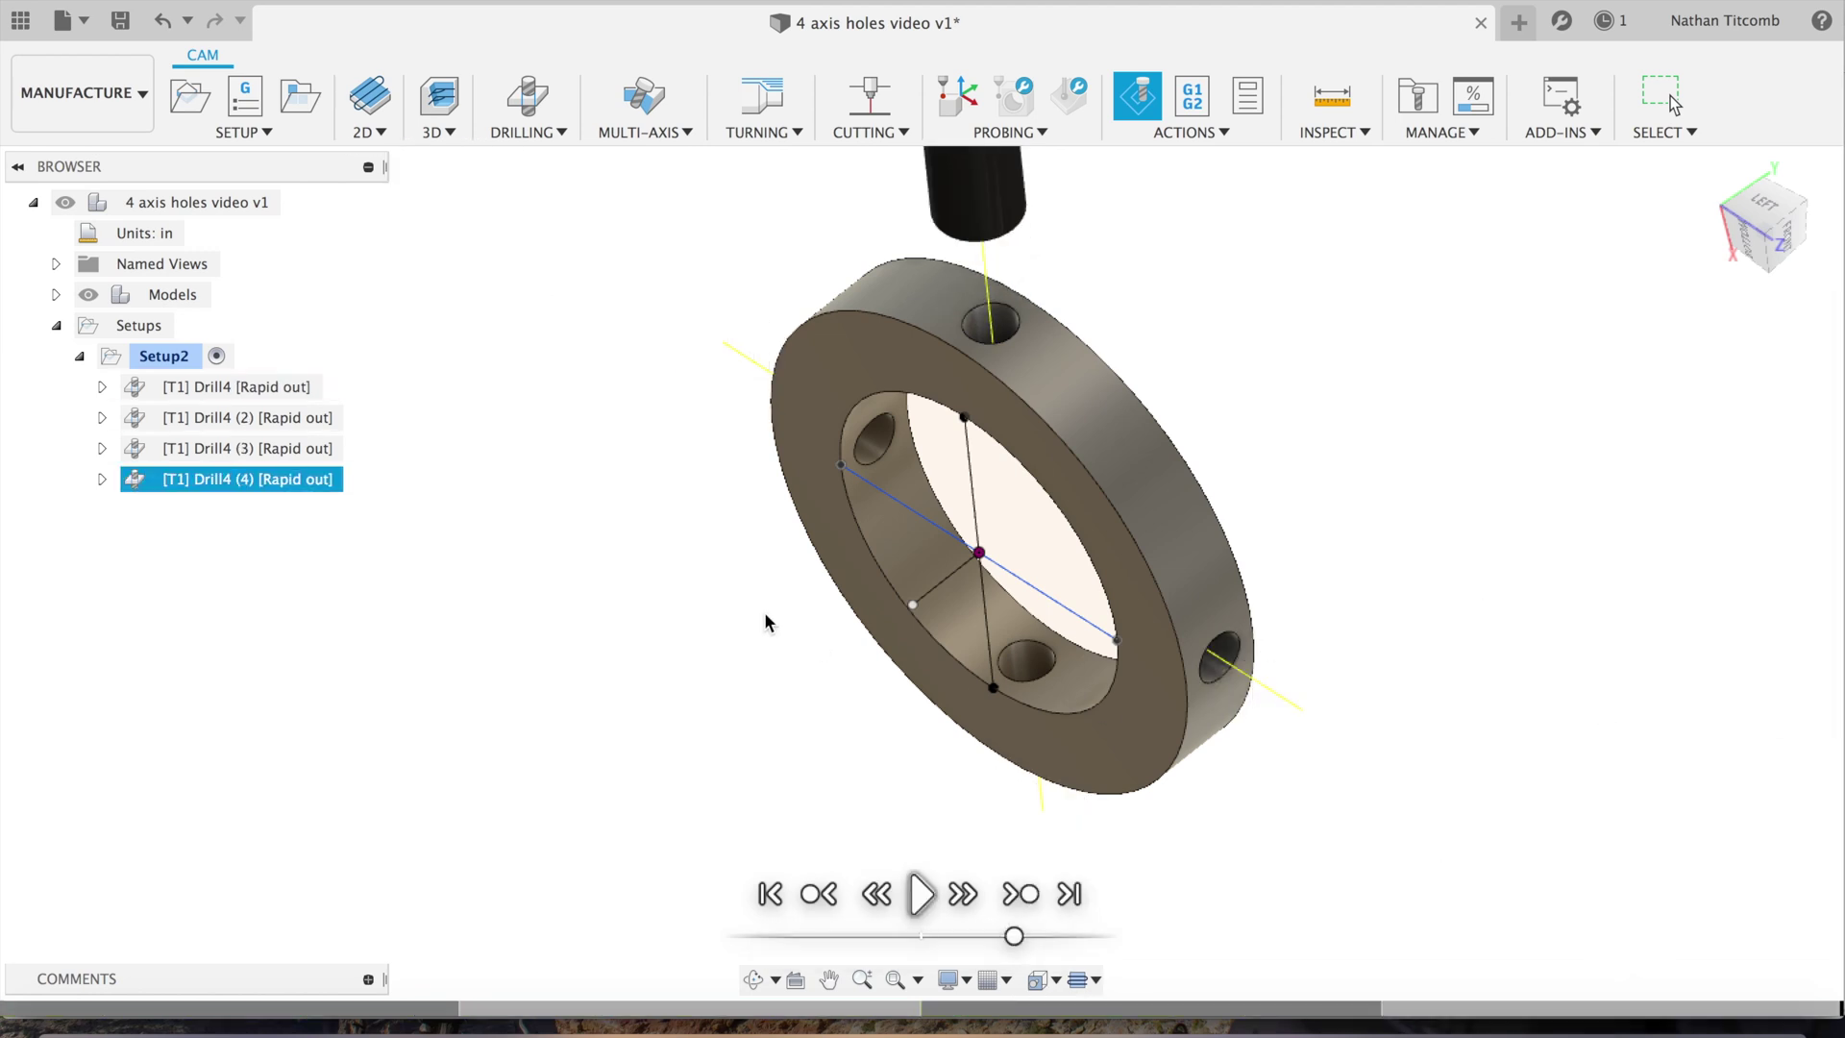
left_click(527, 131)
Start a new drill operation and begin defining a new drill-type tool in the library.
left_click(549, 166)
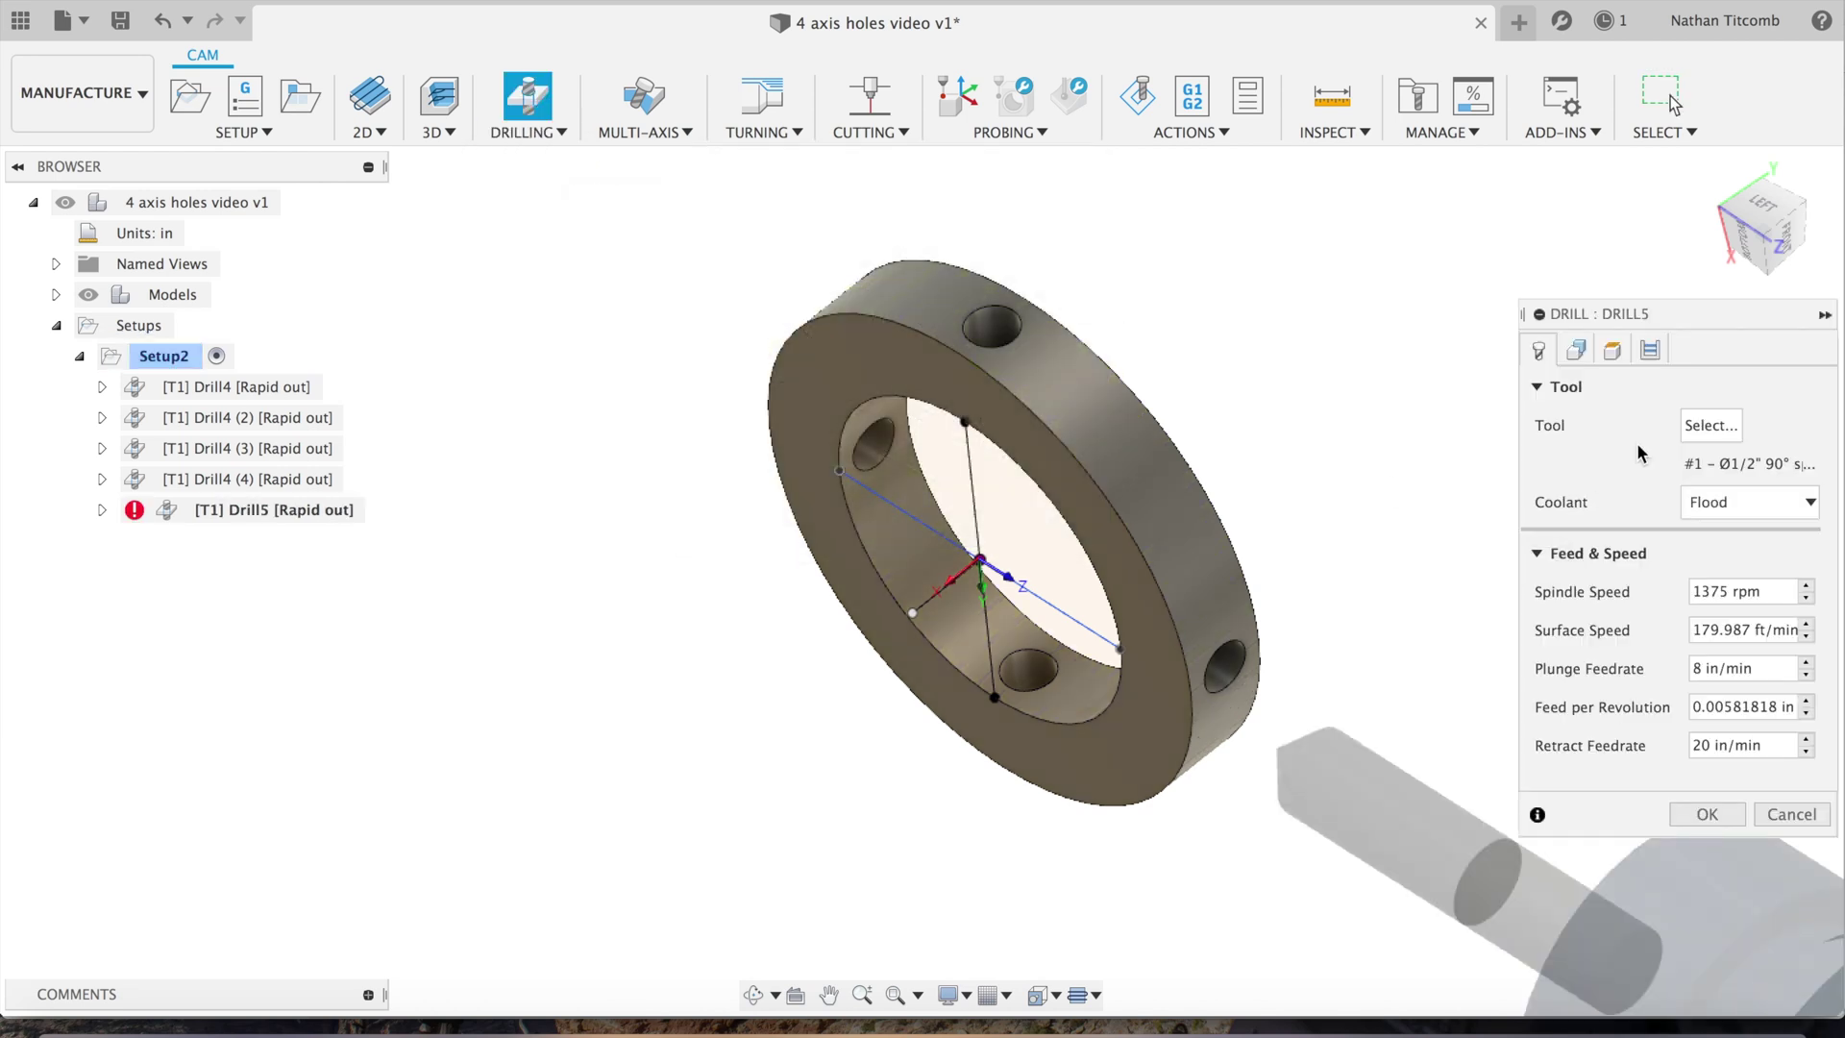
left_click(1710, 425)
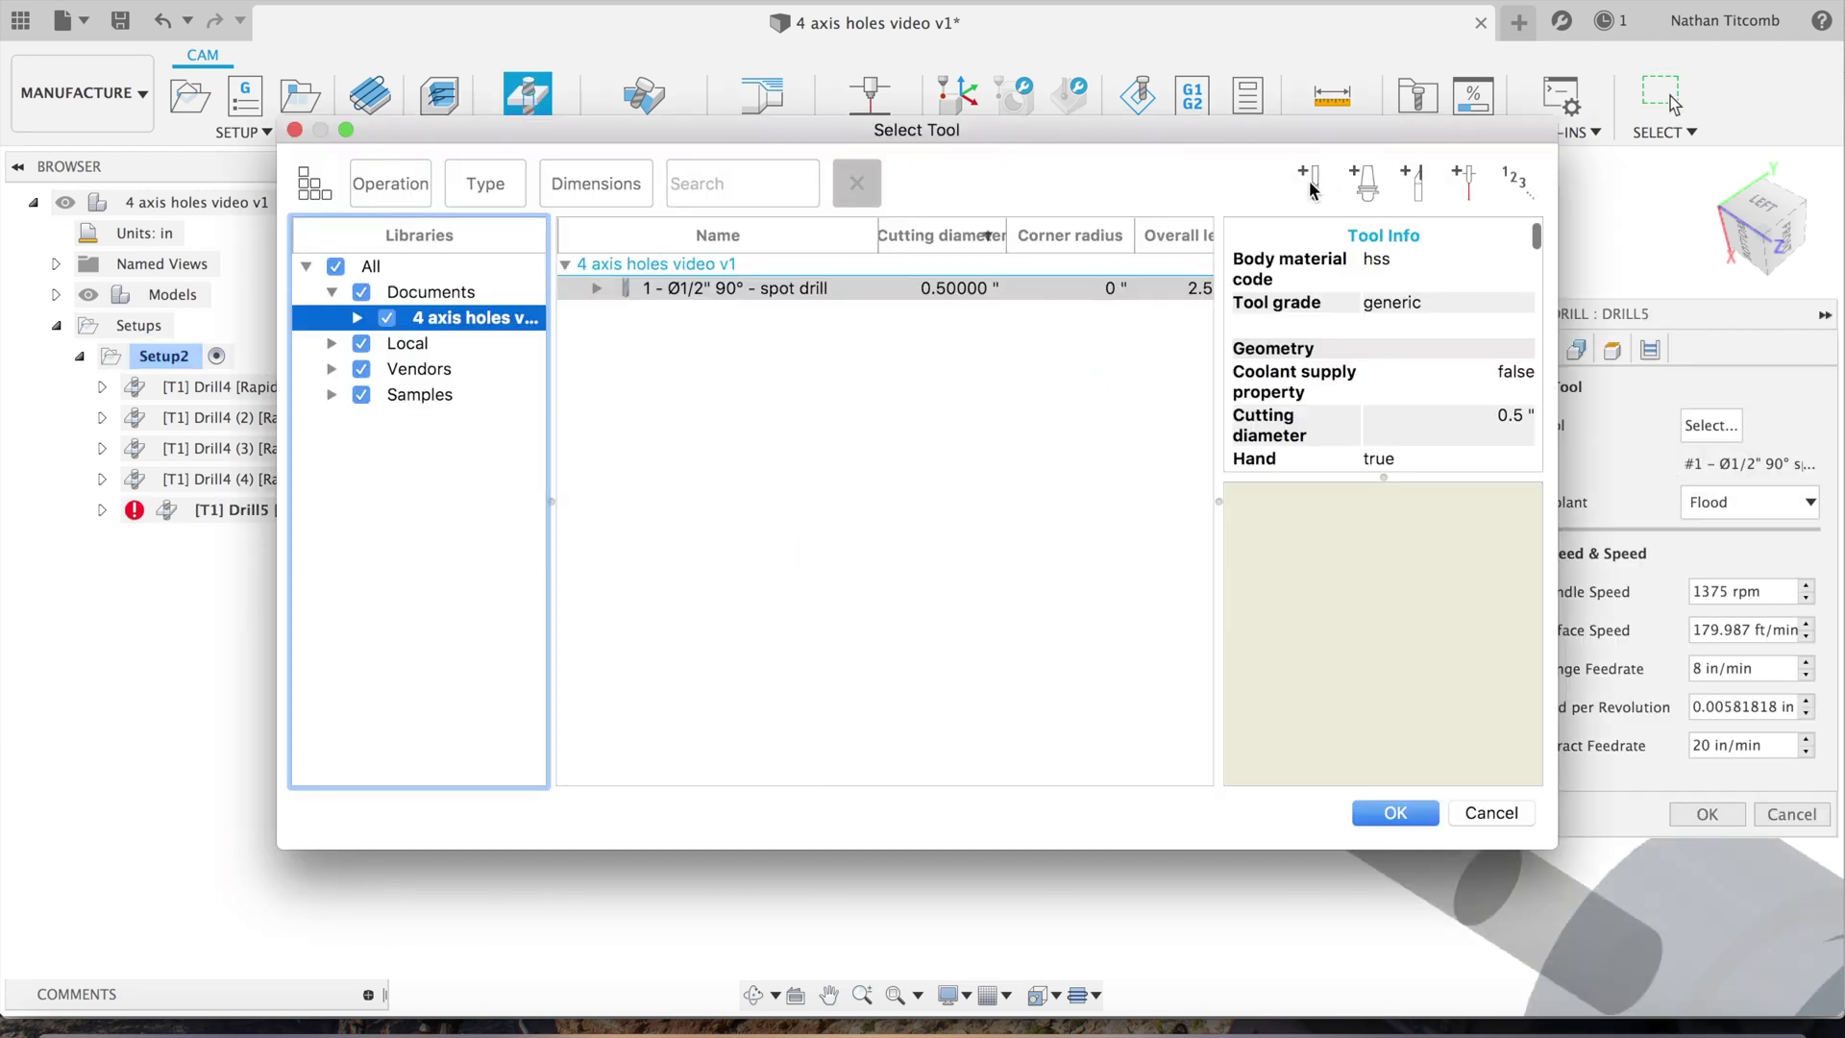
left_click(1309, 180)
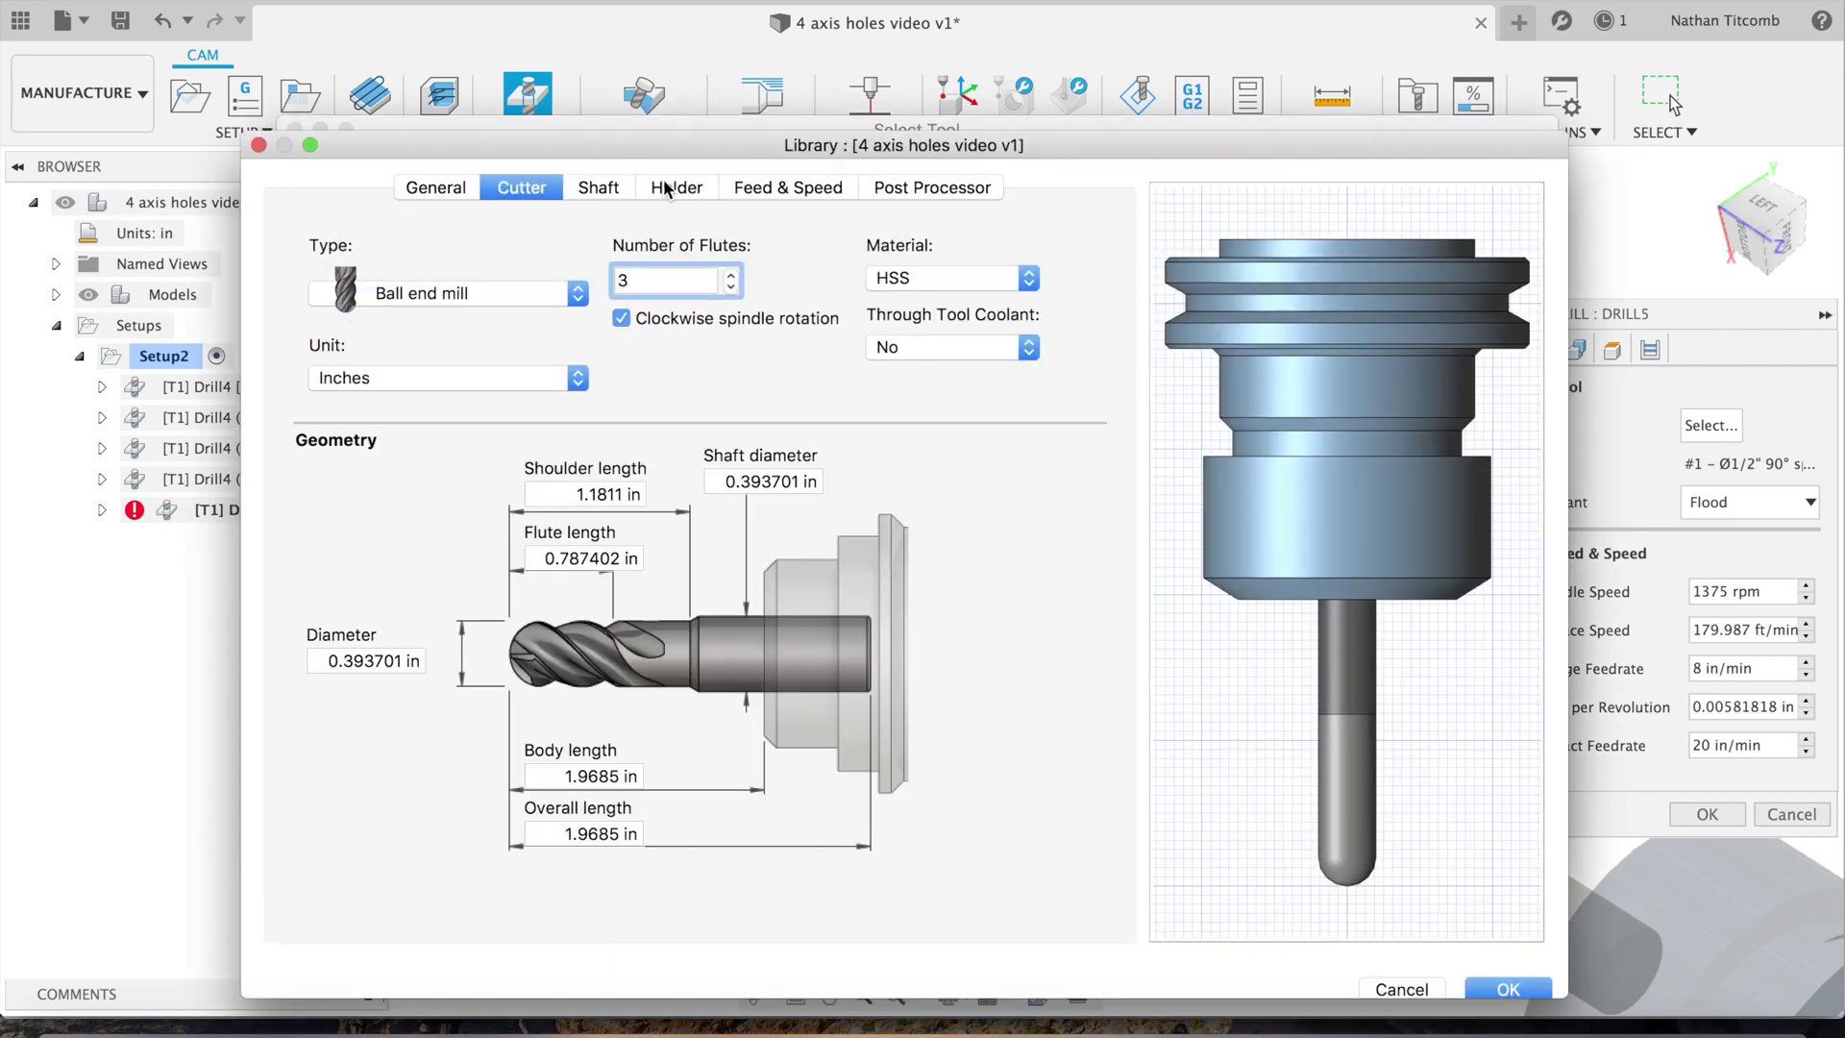
left_click(504, 298)
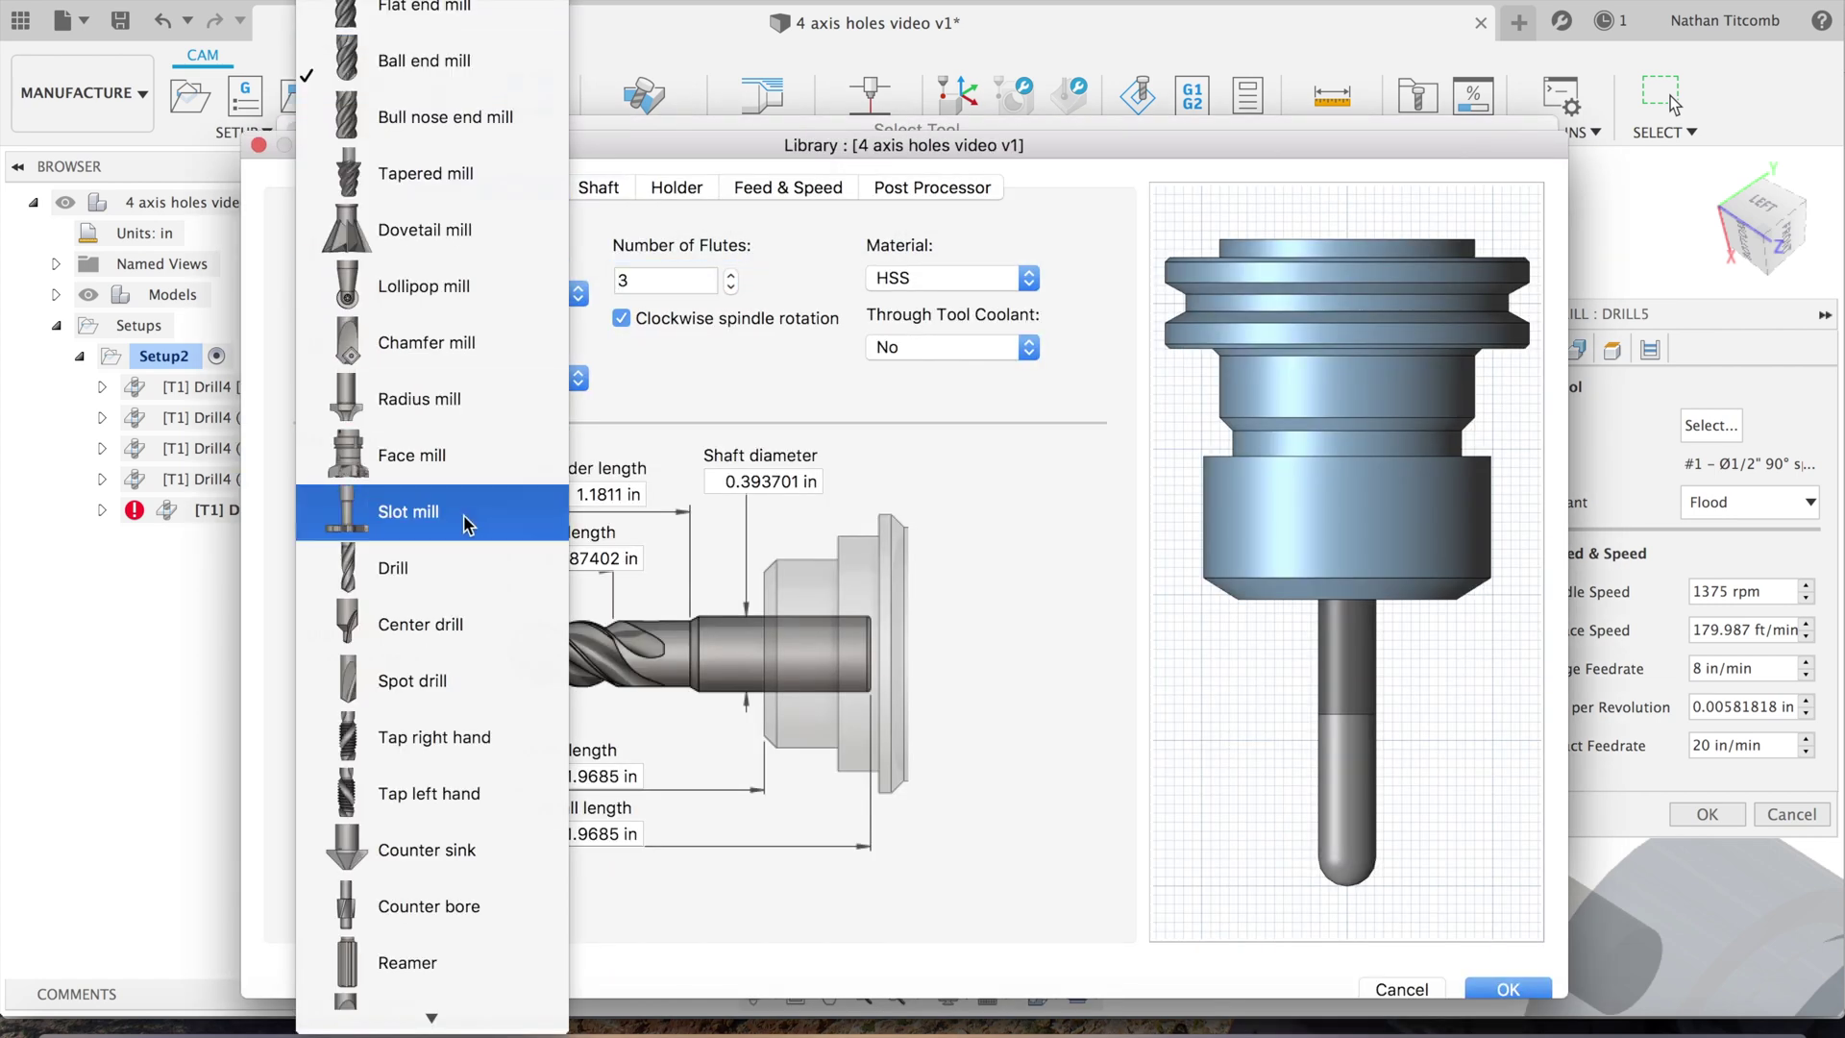
left_click(443, 561)
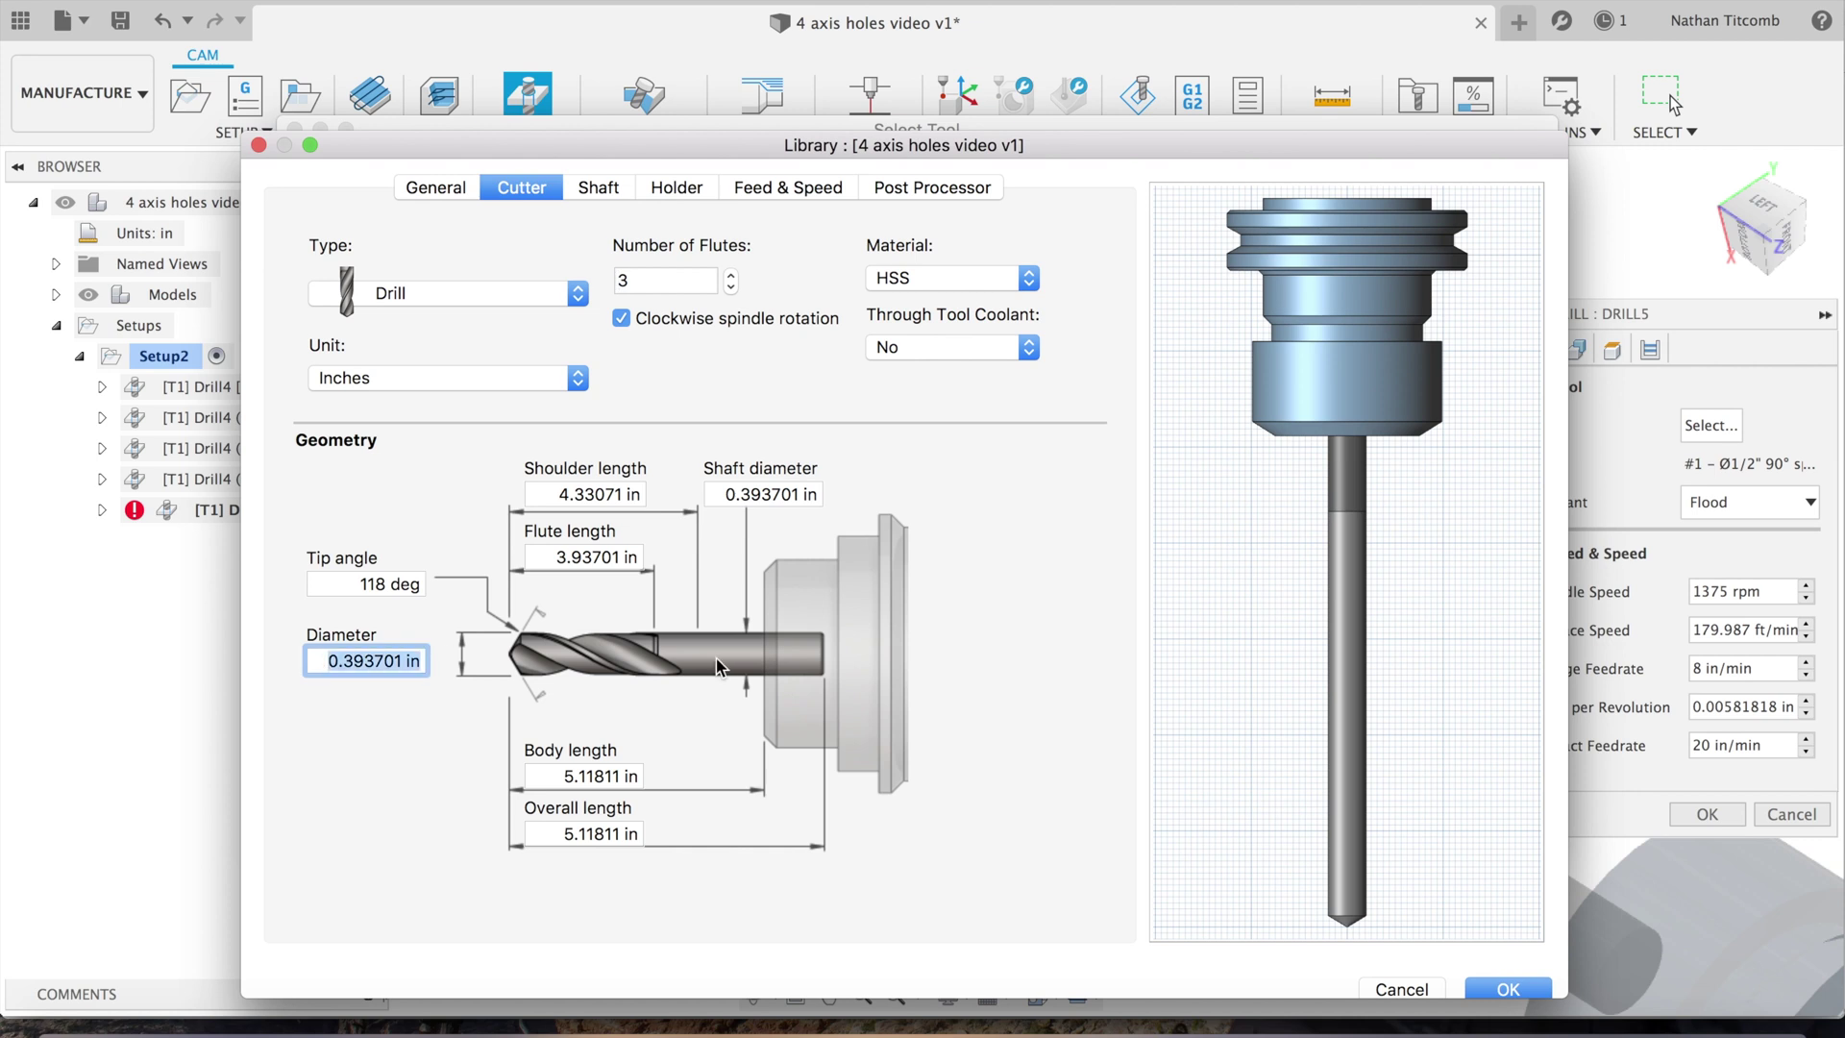
Enter diameter 0.3 and body length 2, then cancel the unfinished drill definition.
type("0.")
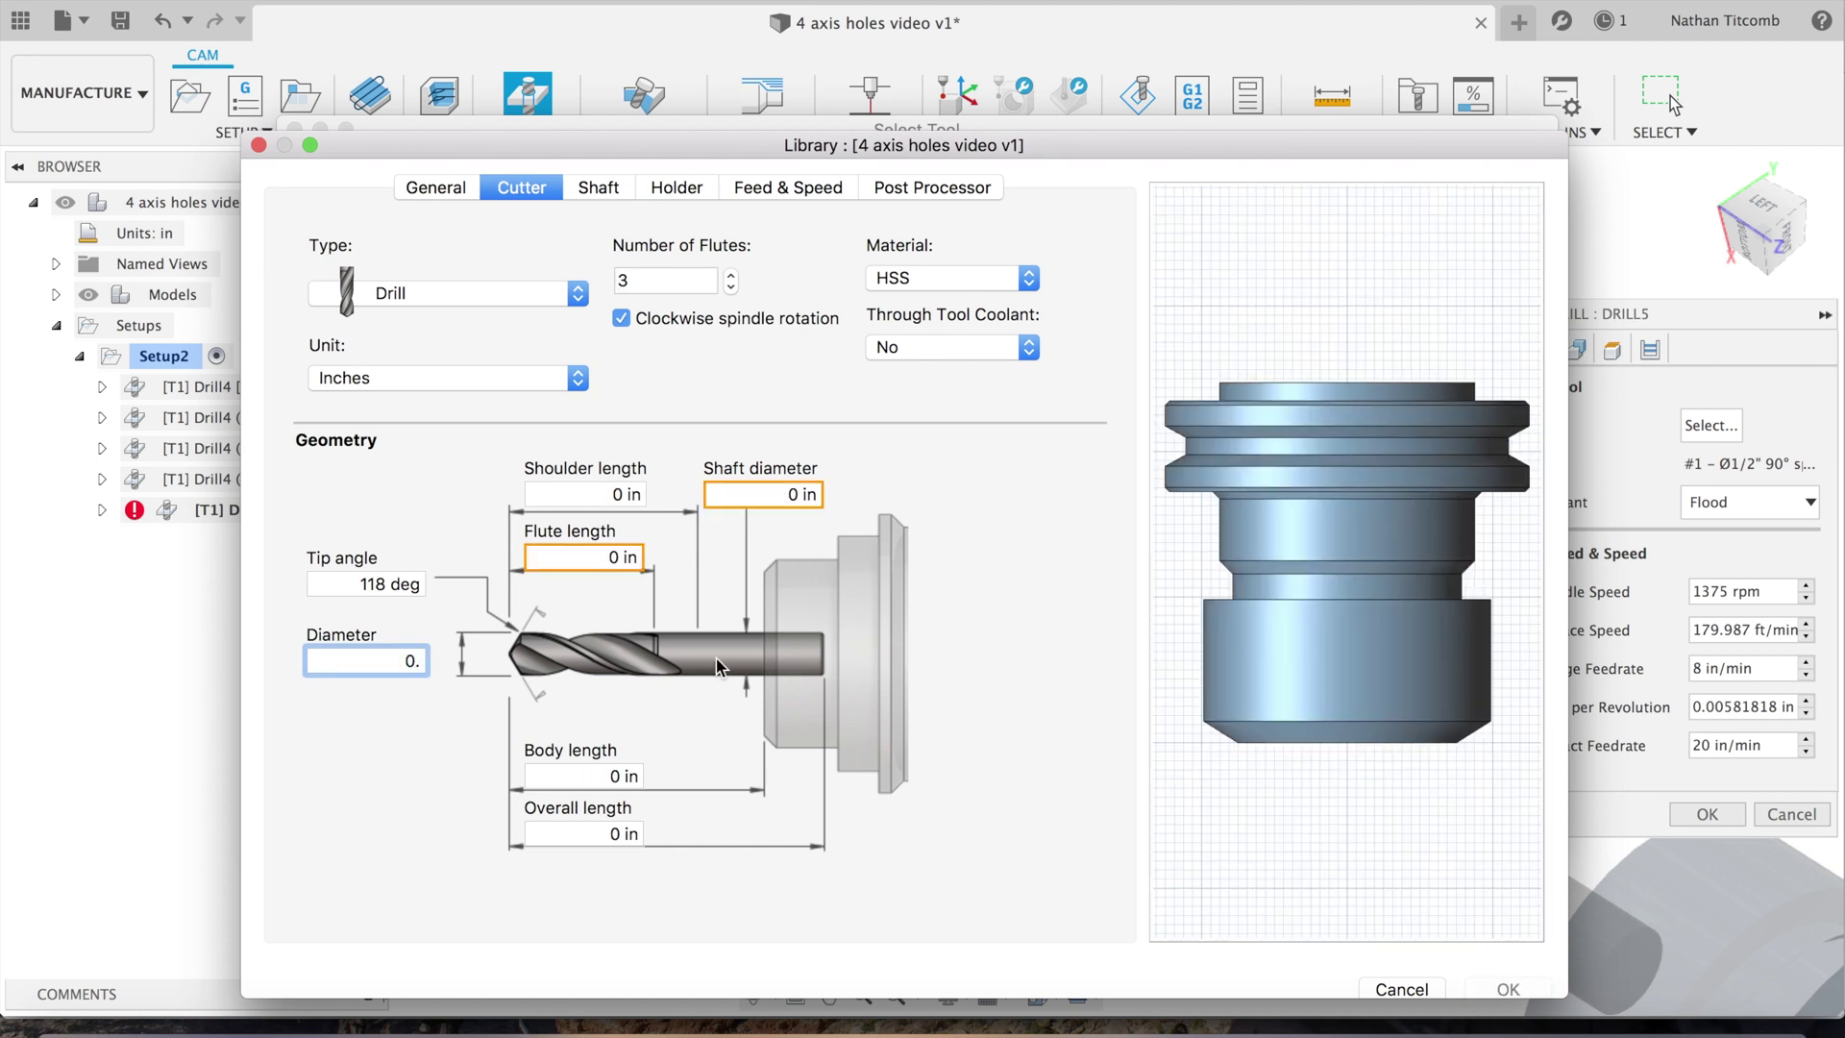
type("3")
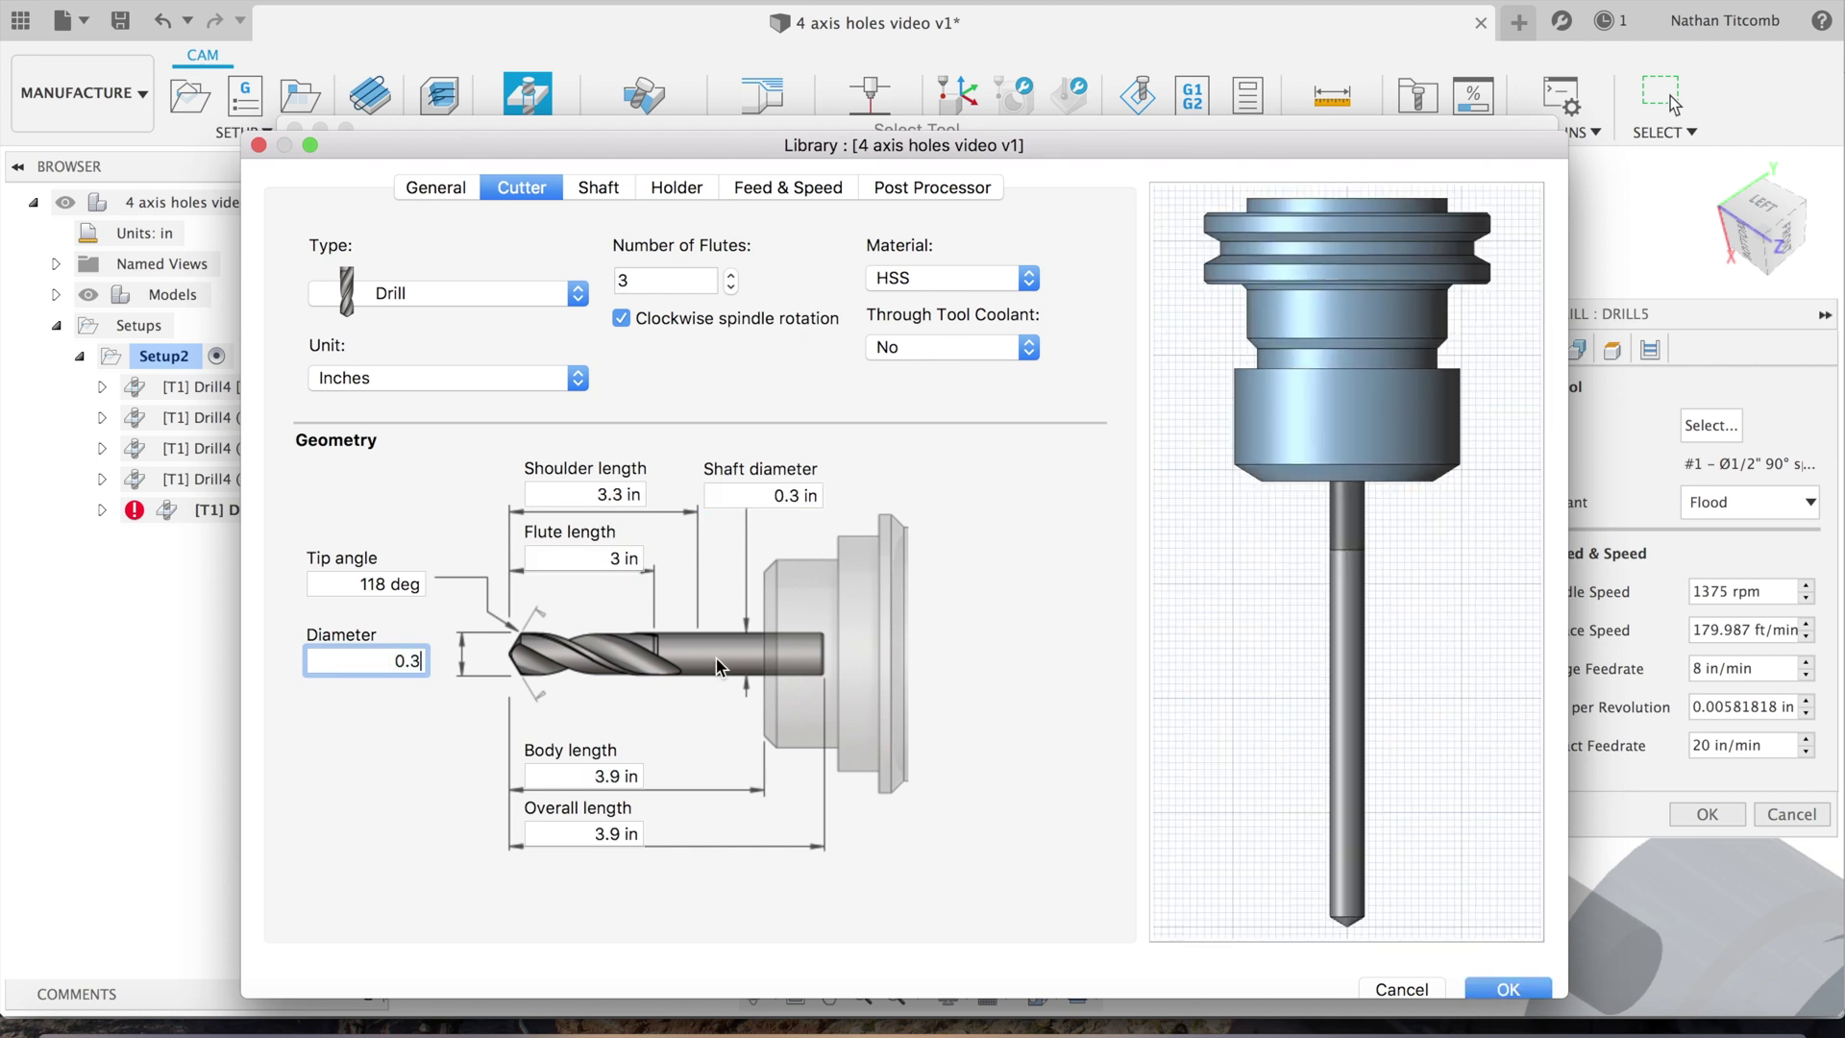
left_click(571, 775)
type("2")
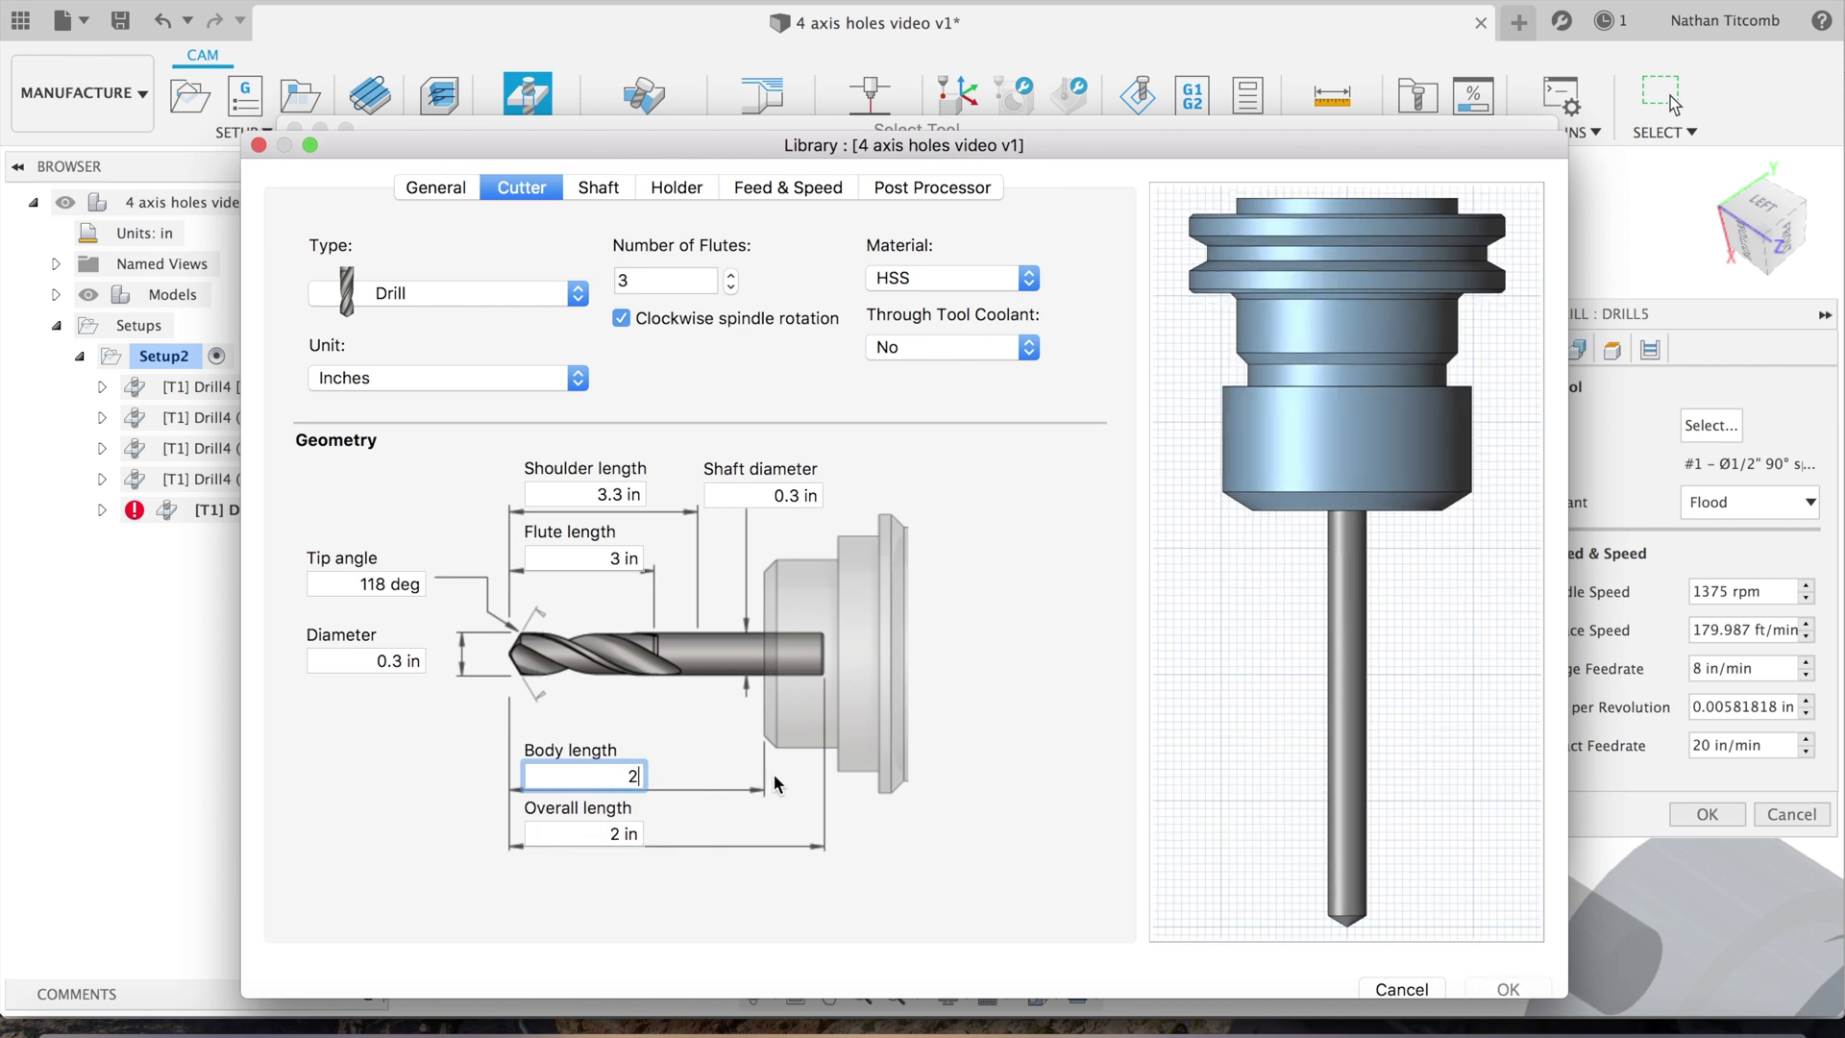
left_click(576, 828)
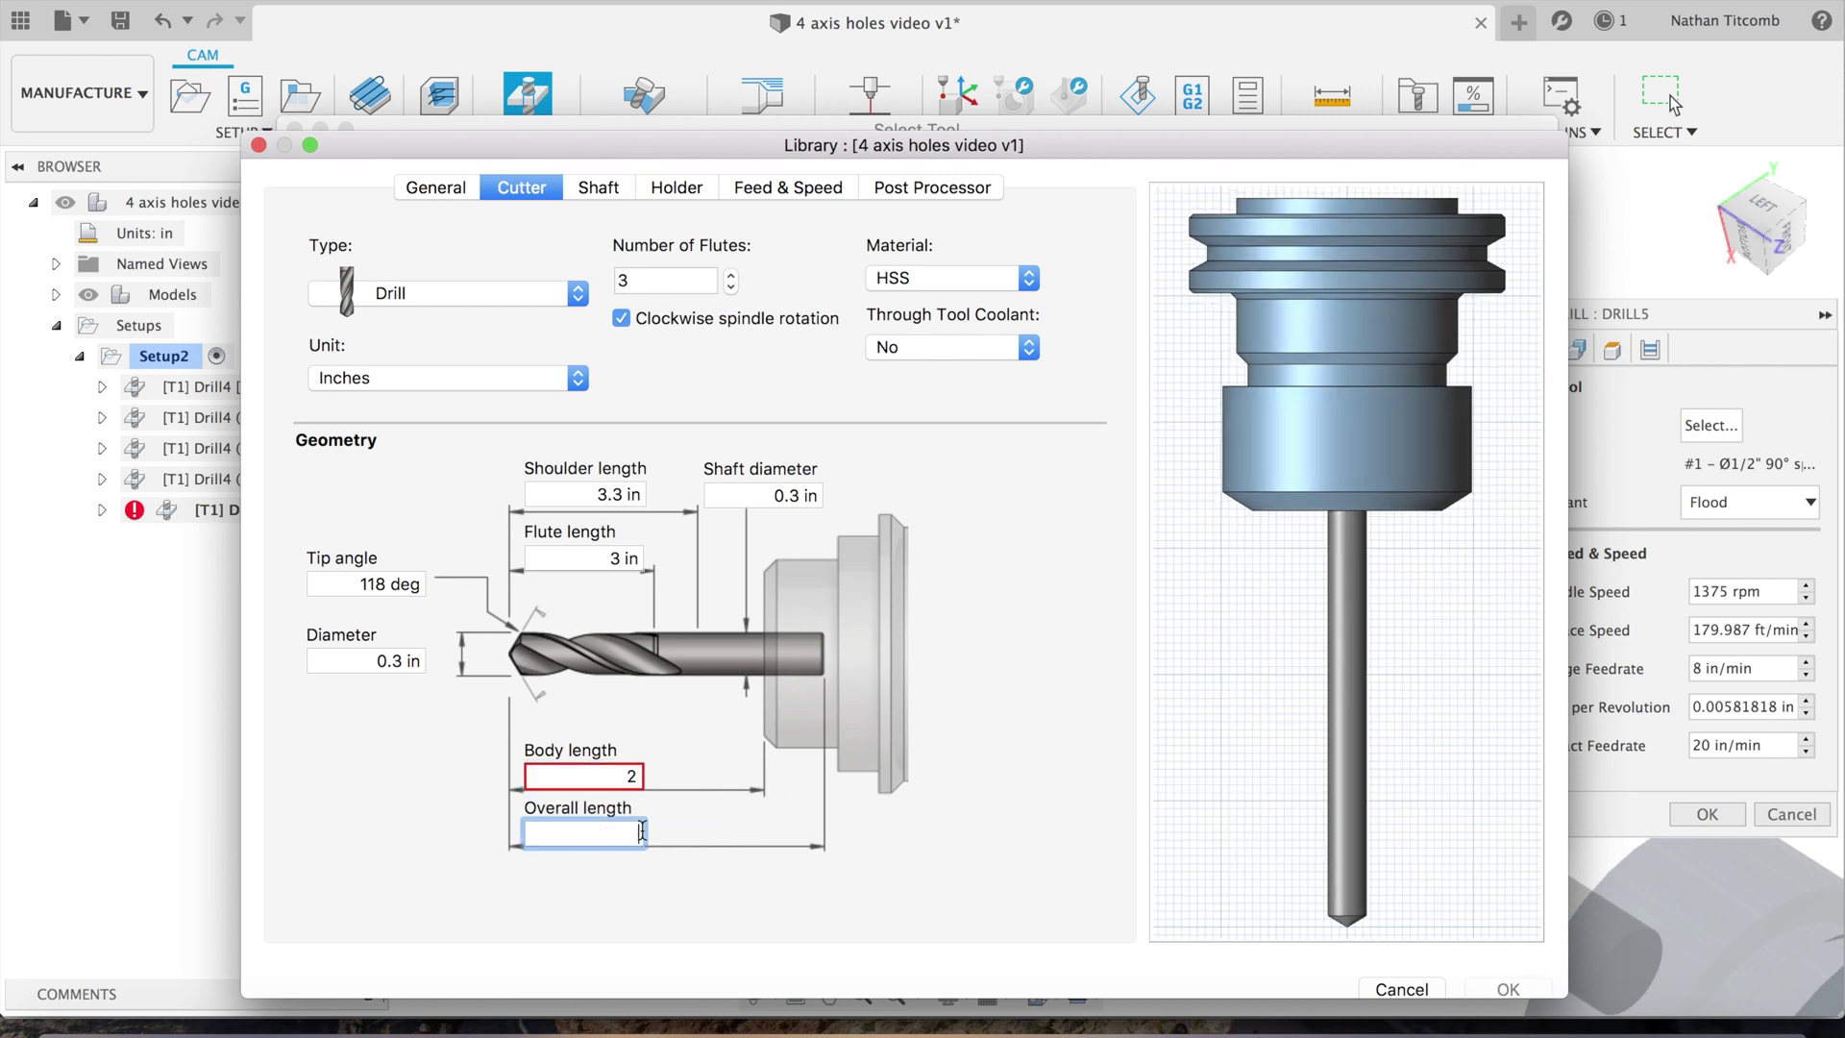
left_click(609, 772)
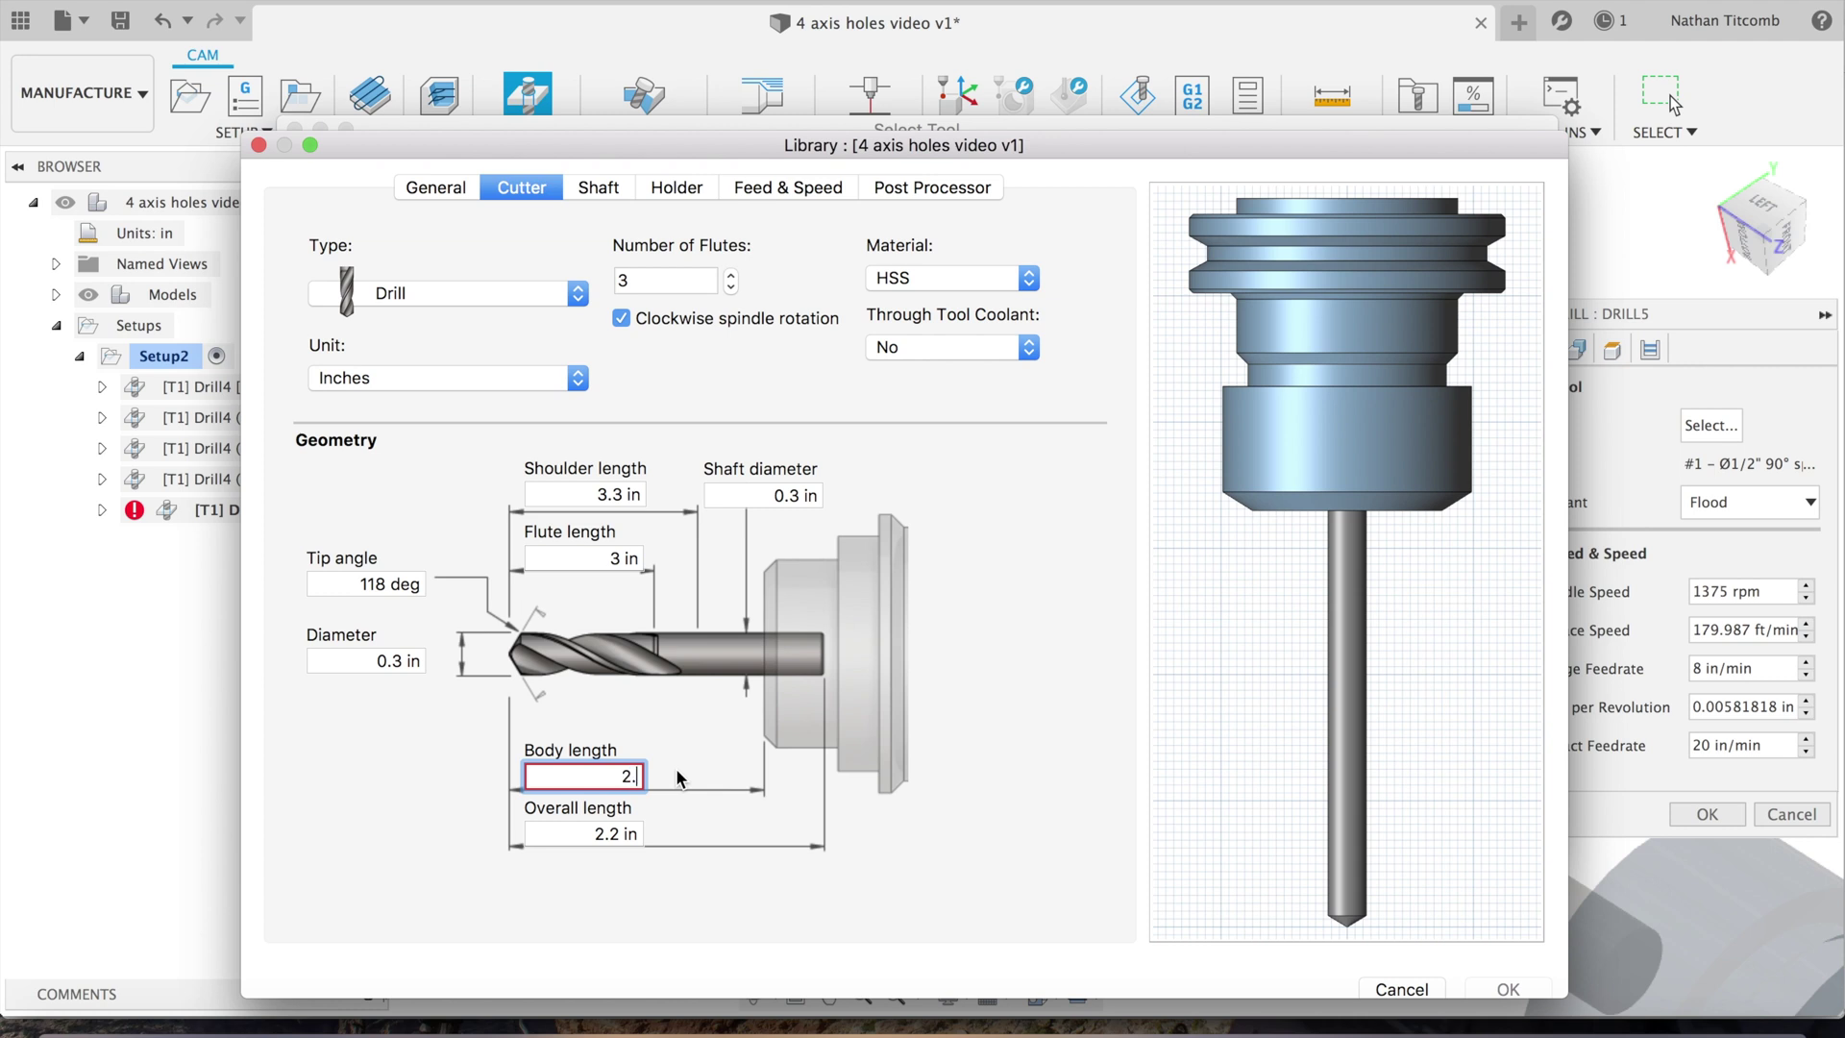
left_click(582, 831)
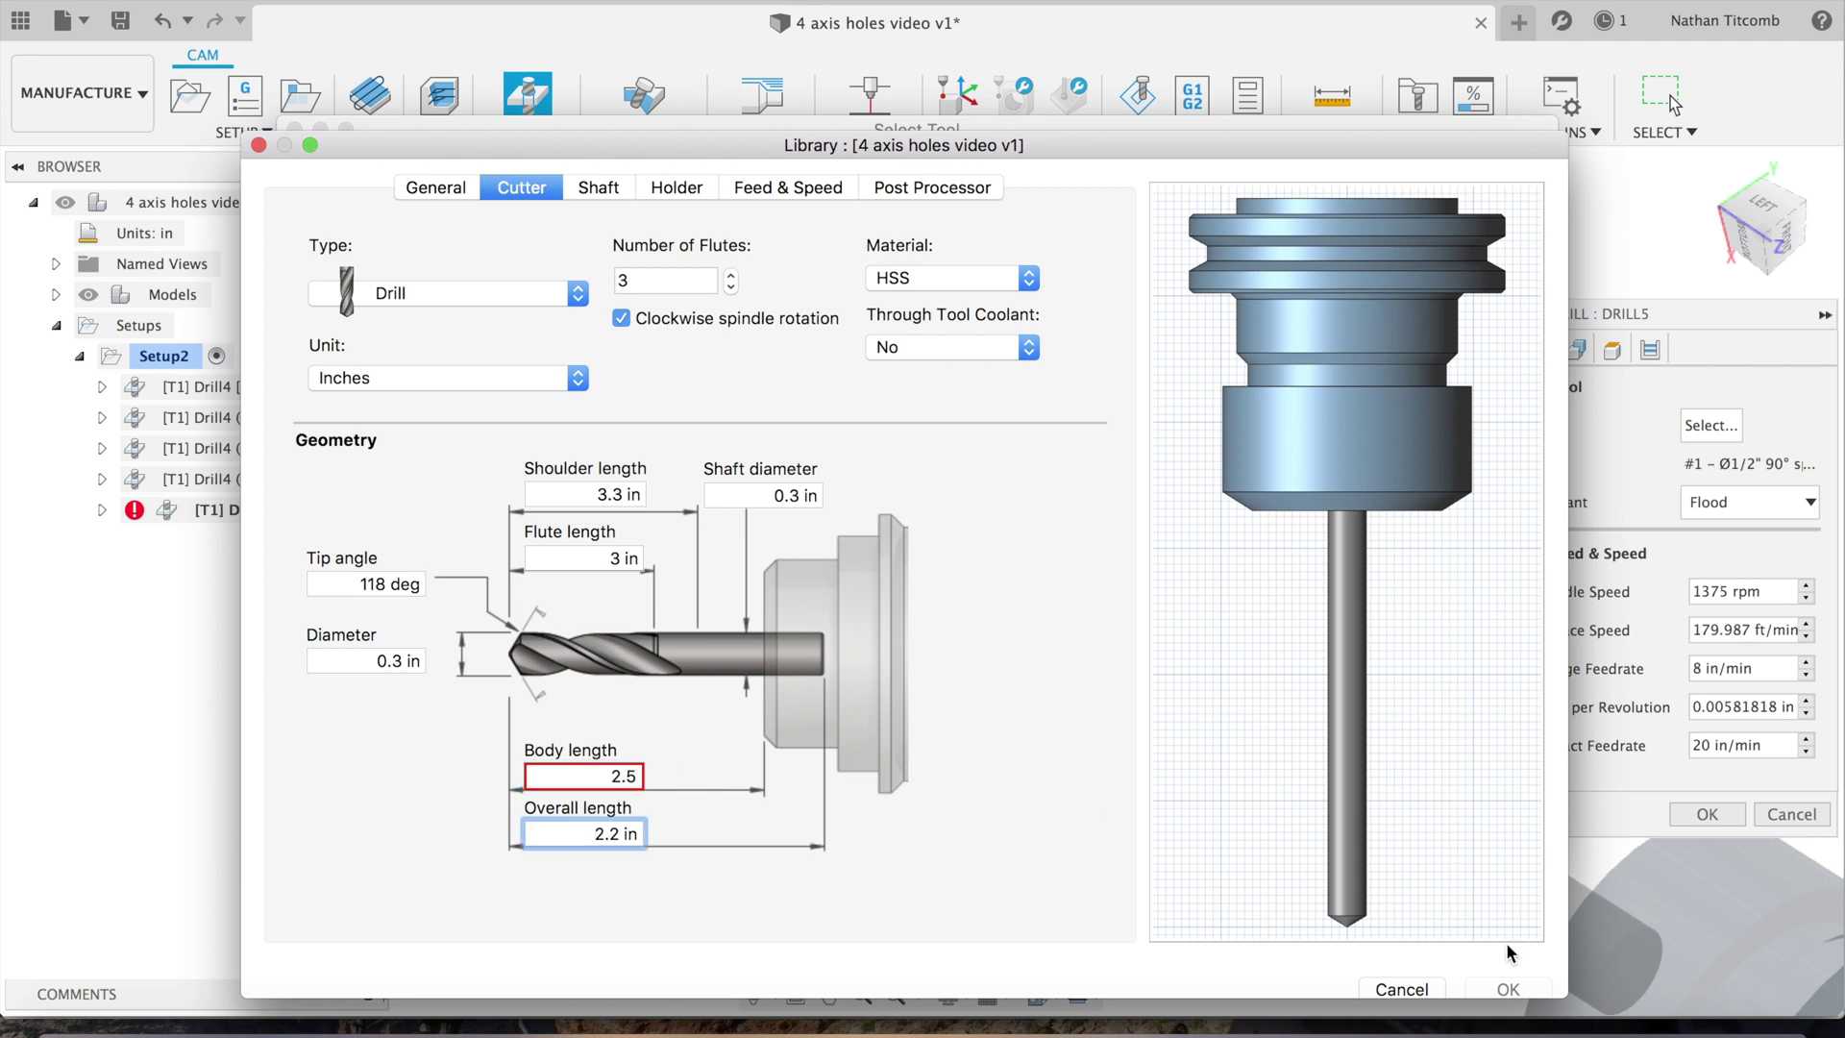
left_click(1405, 990)
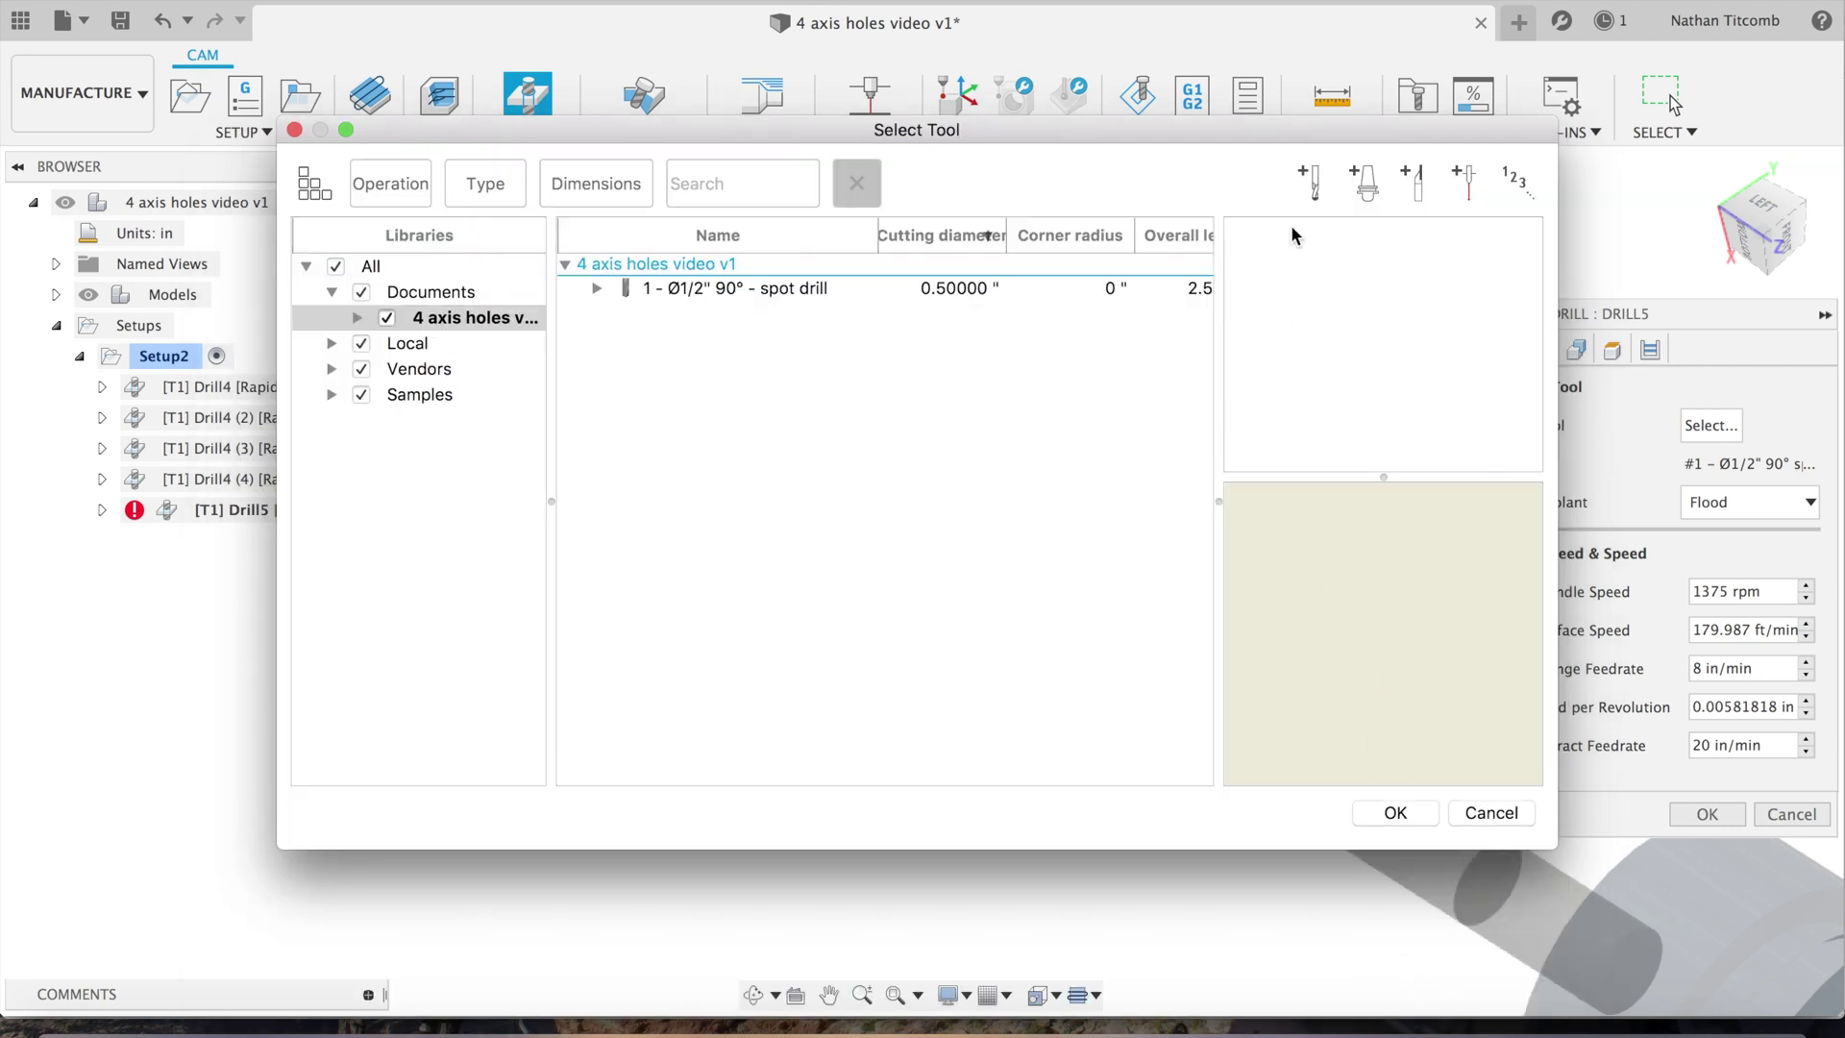
Define a new drill-type tool with a 0.3 in diameter.
left_click(1308, 192)
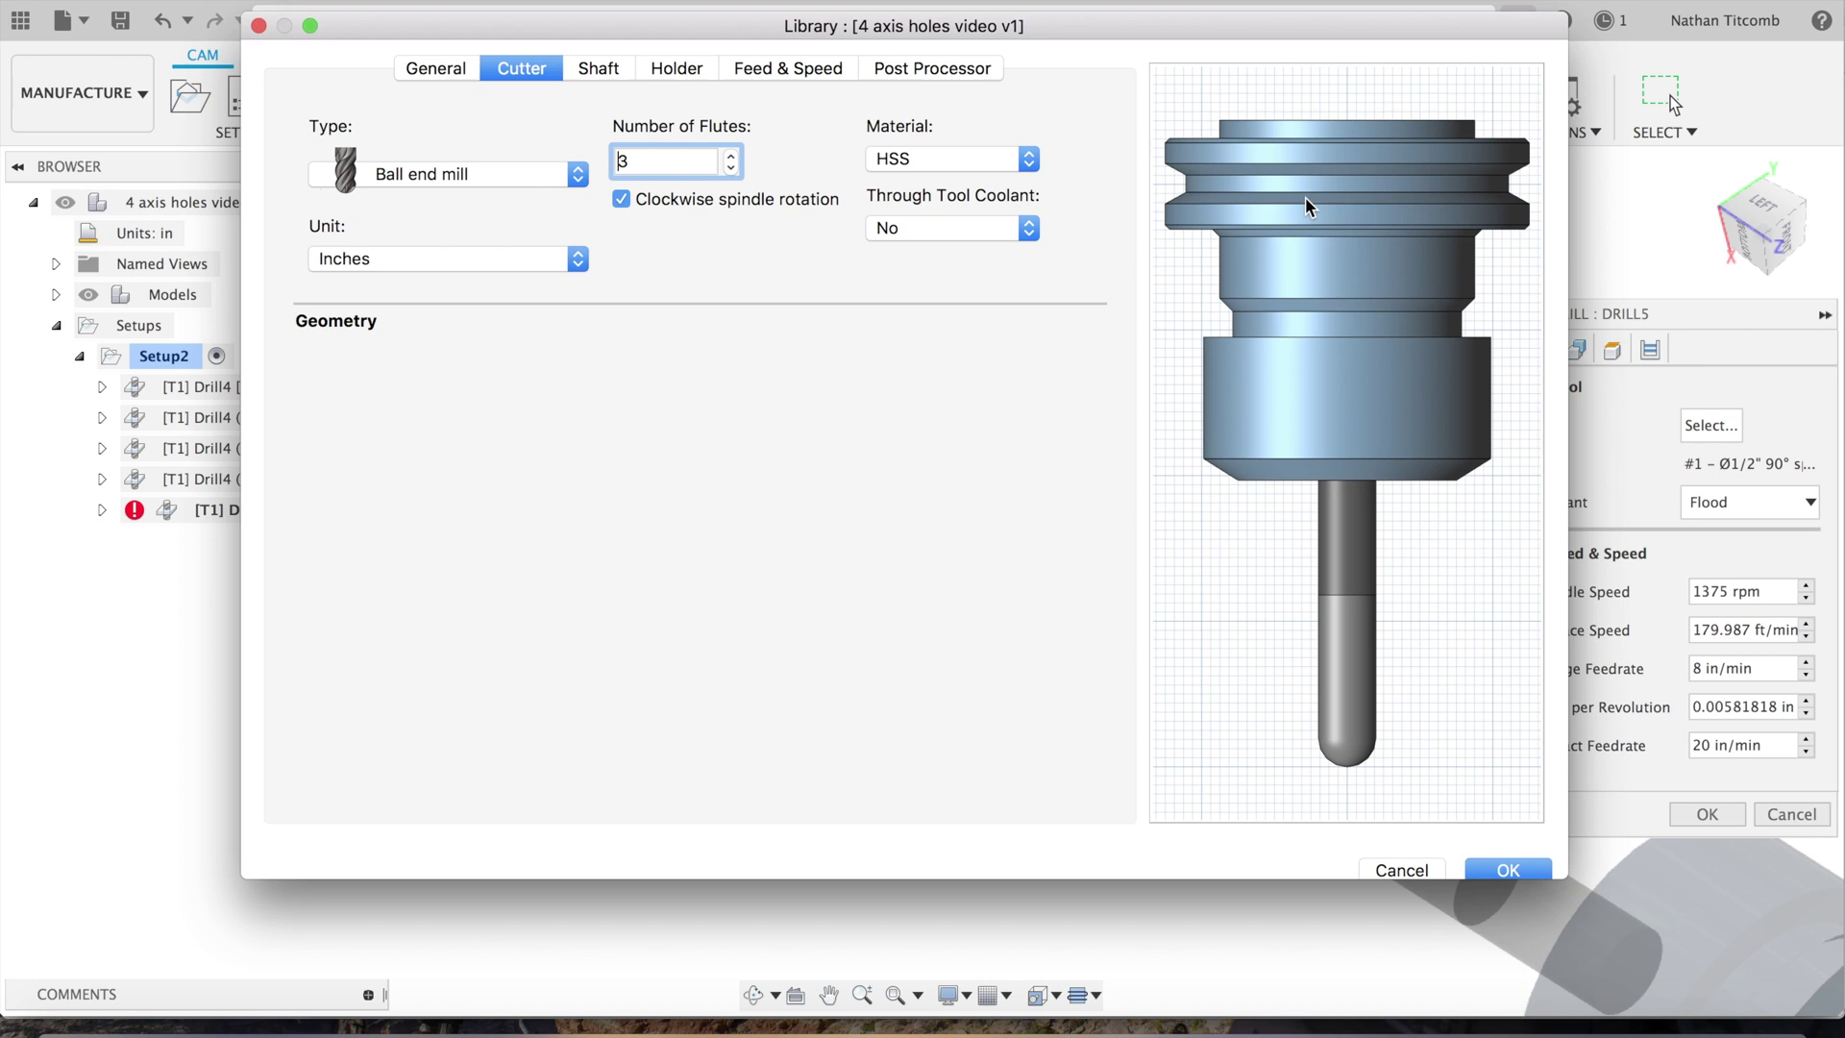
left_click(500, 165)
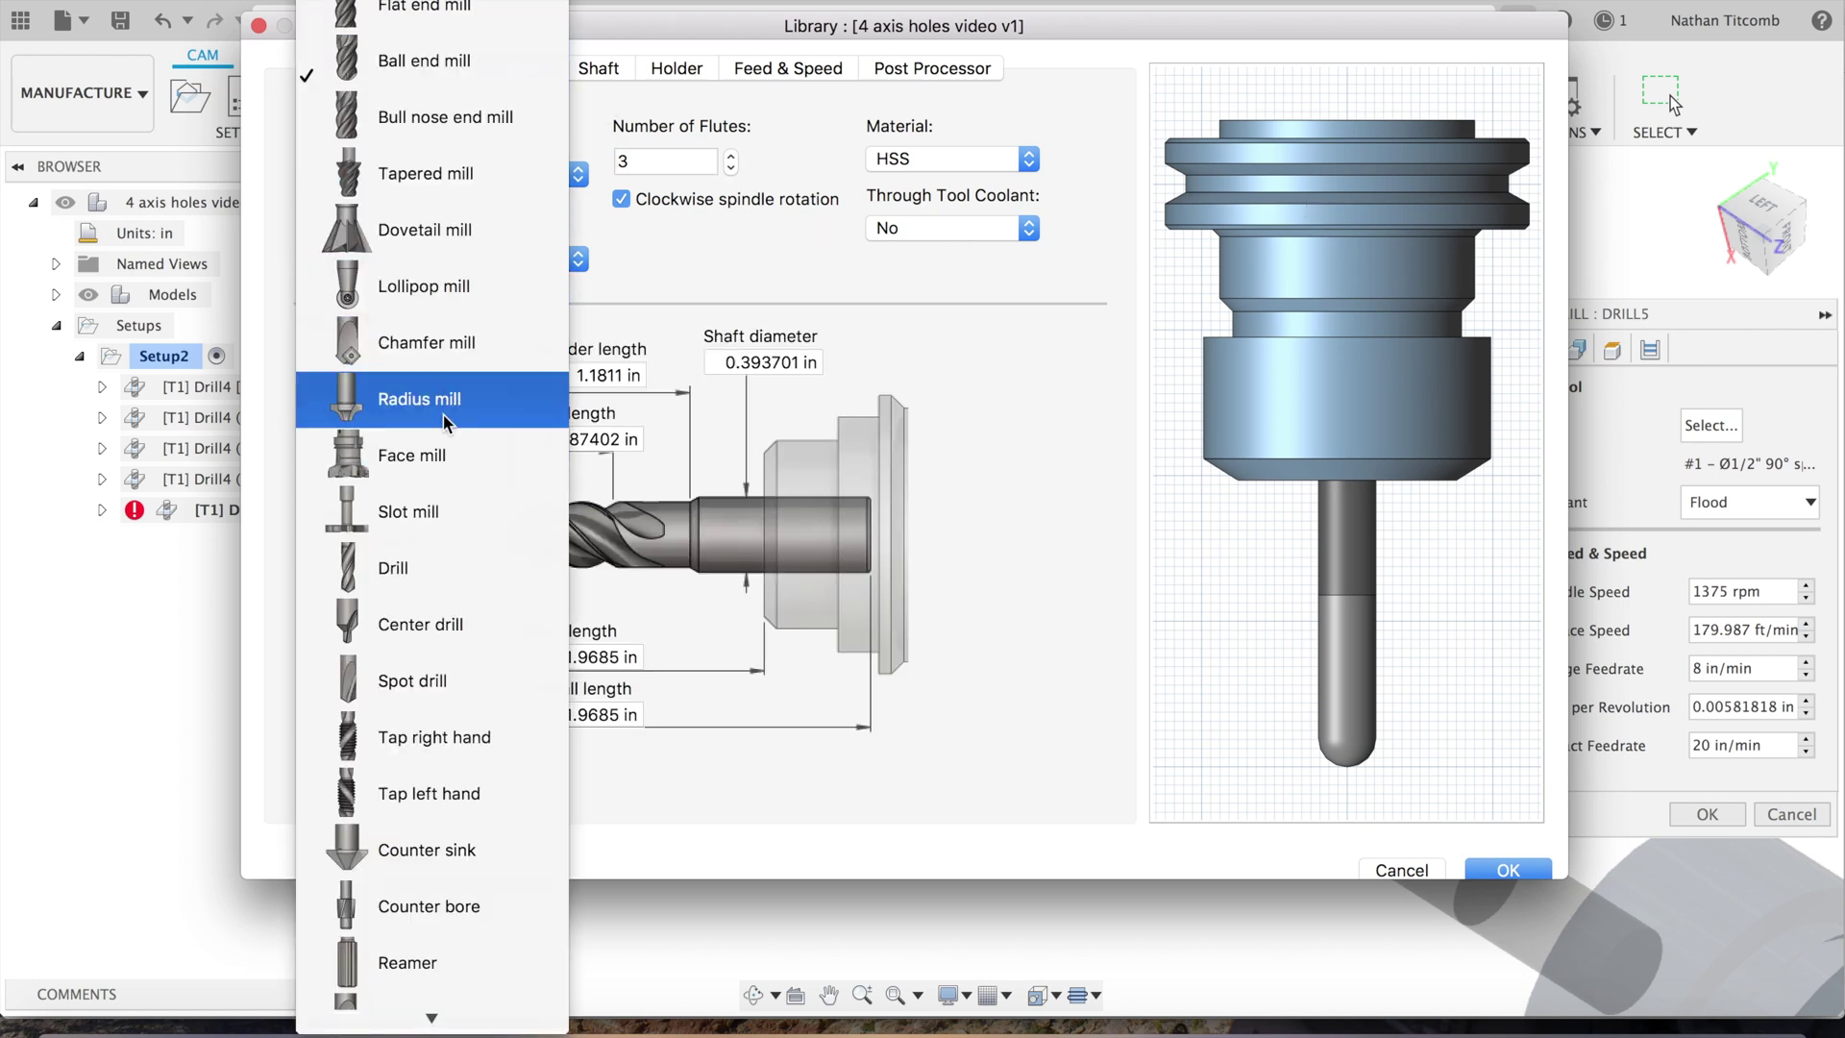
left_click(419, 567)
left_click(328, 541)
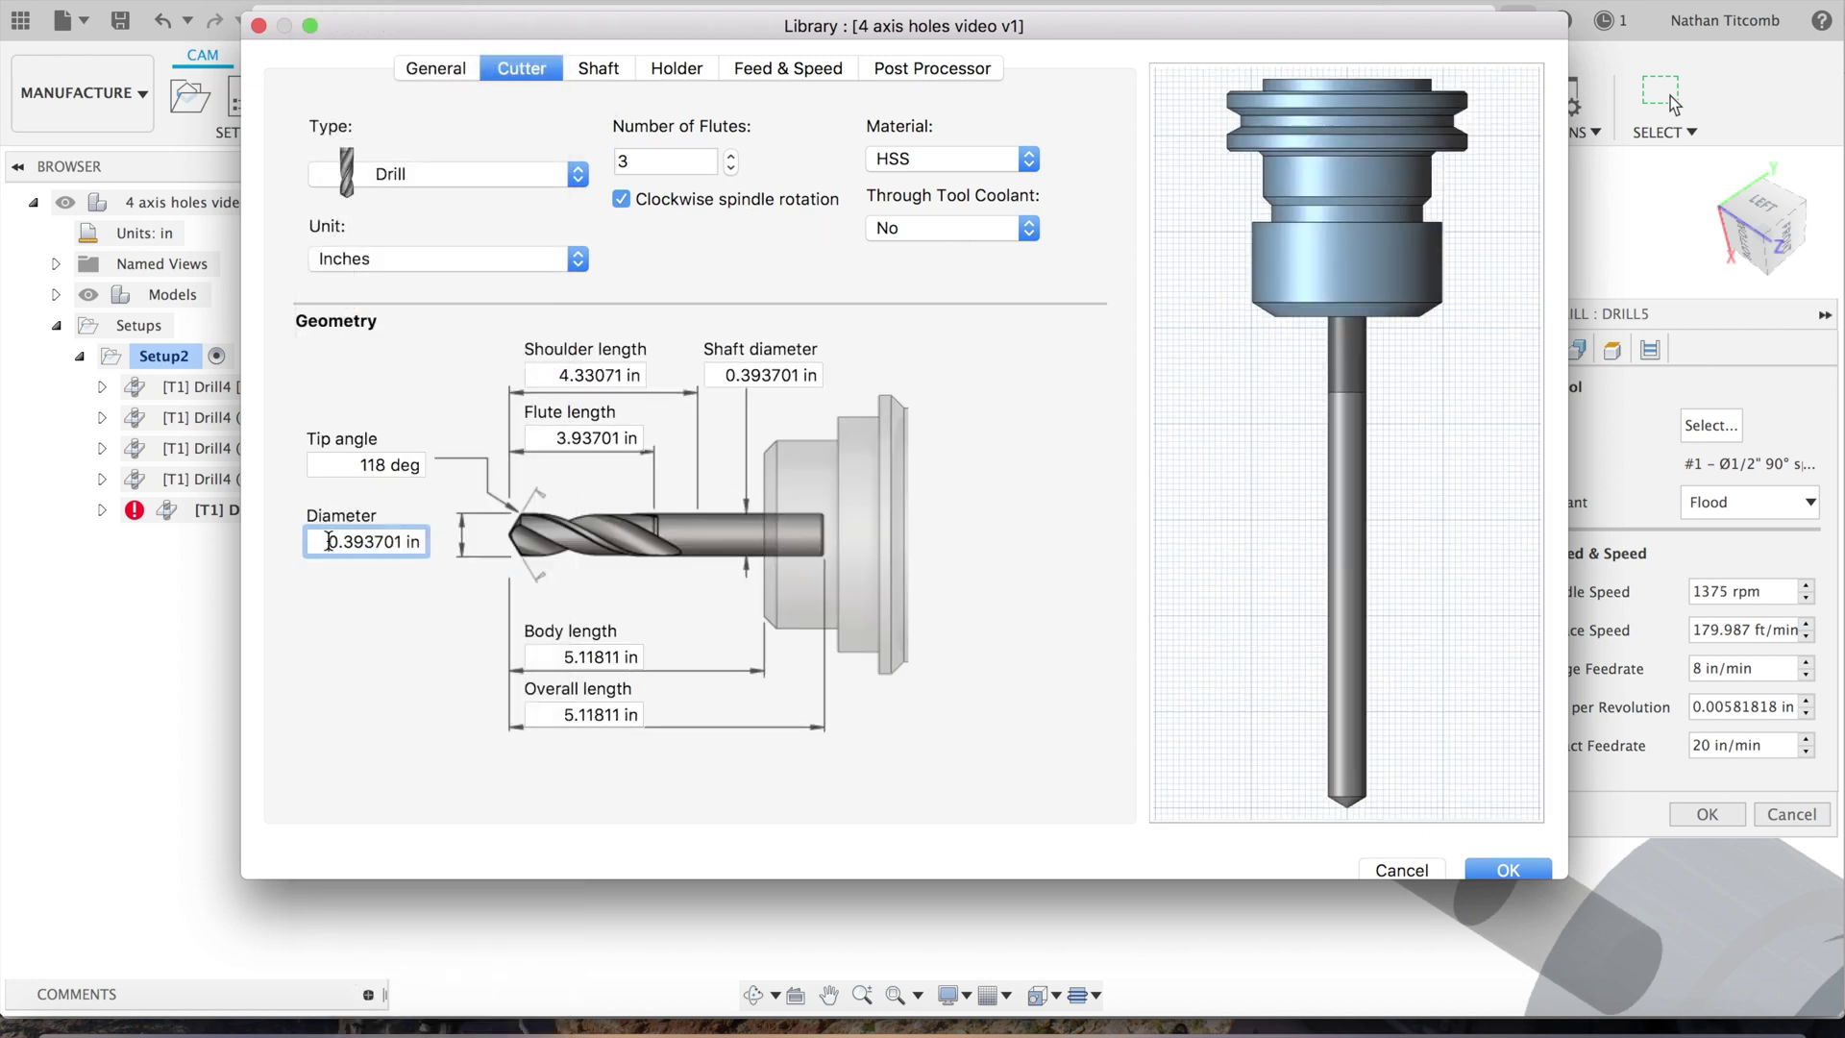
key("super+a")
key("BackSpace")
type("0.")
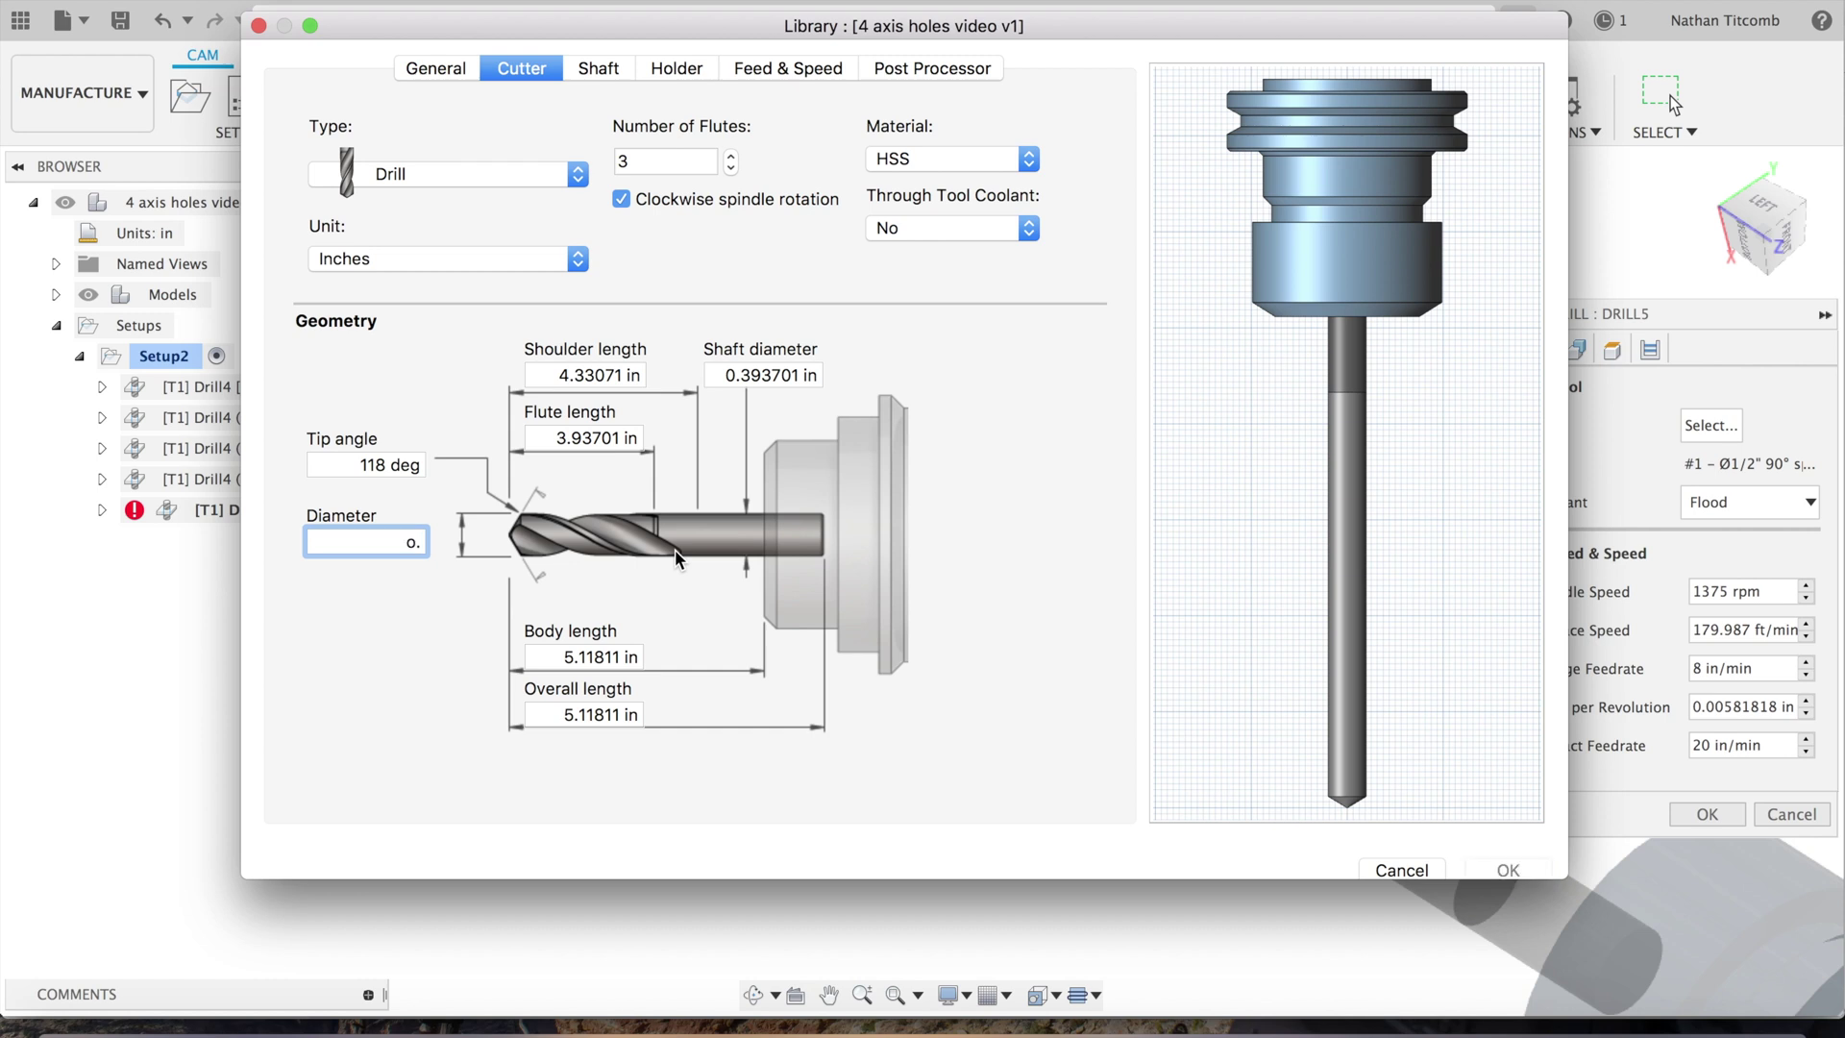
type("3")
Set 2 in flute length, confirm the 0.3 in diameter, save the drill and assign it to Drill5.
left_click(549, 438)
type("2")
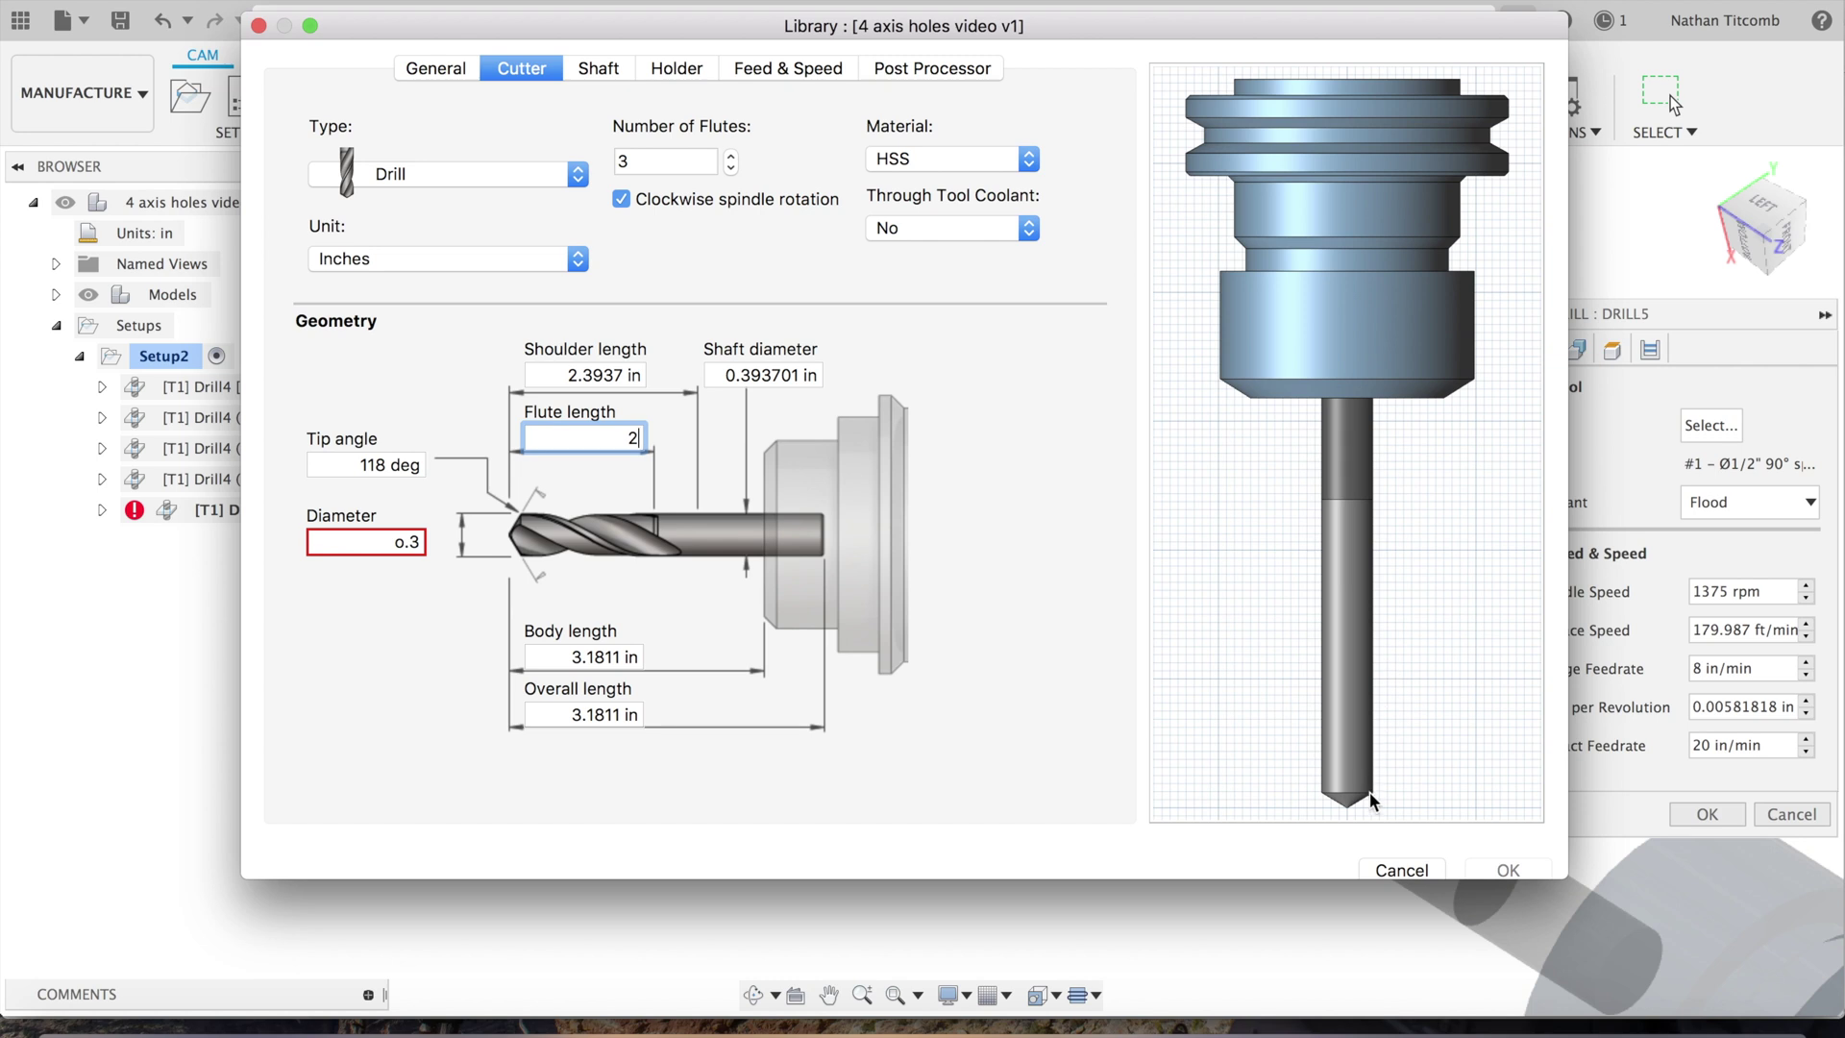
left_click(386, 541)
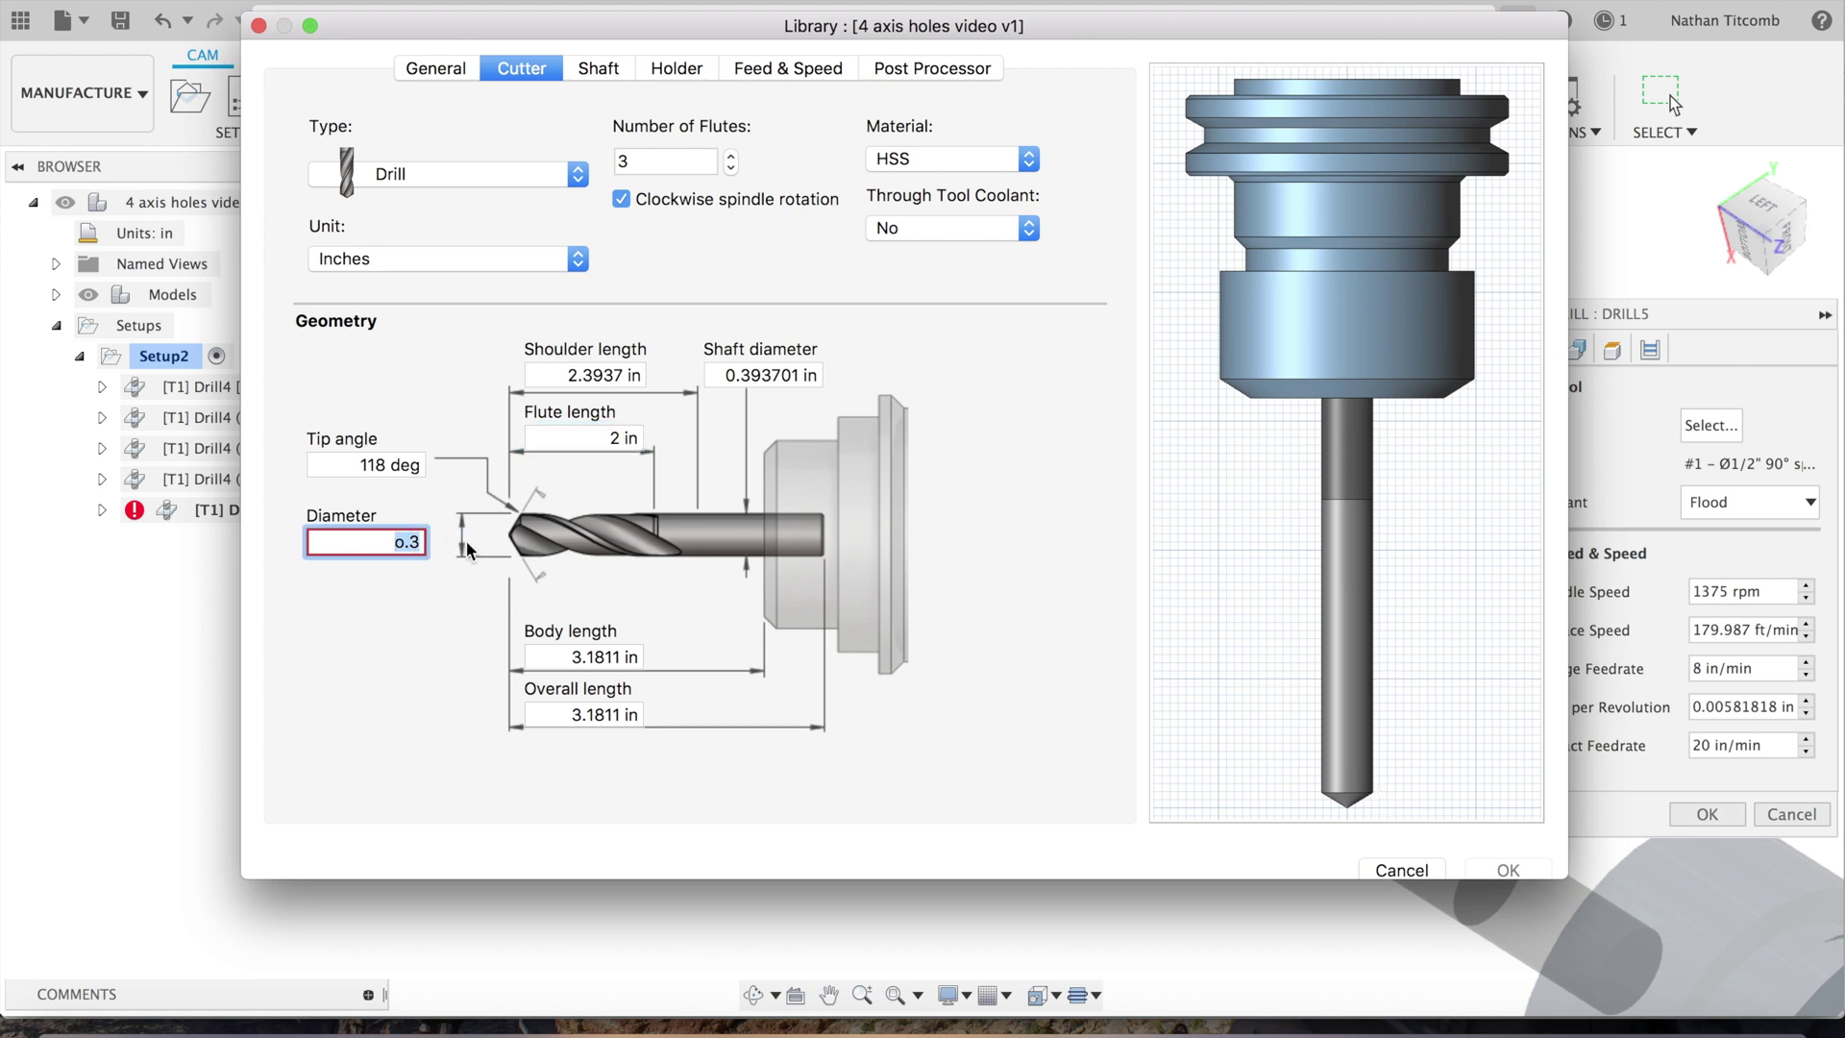
type("0.3")
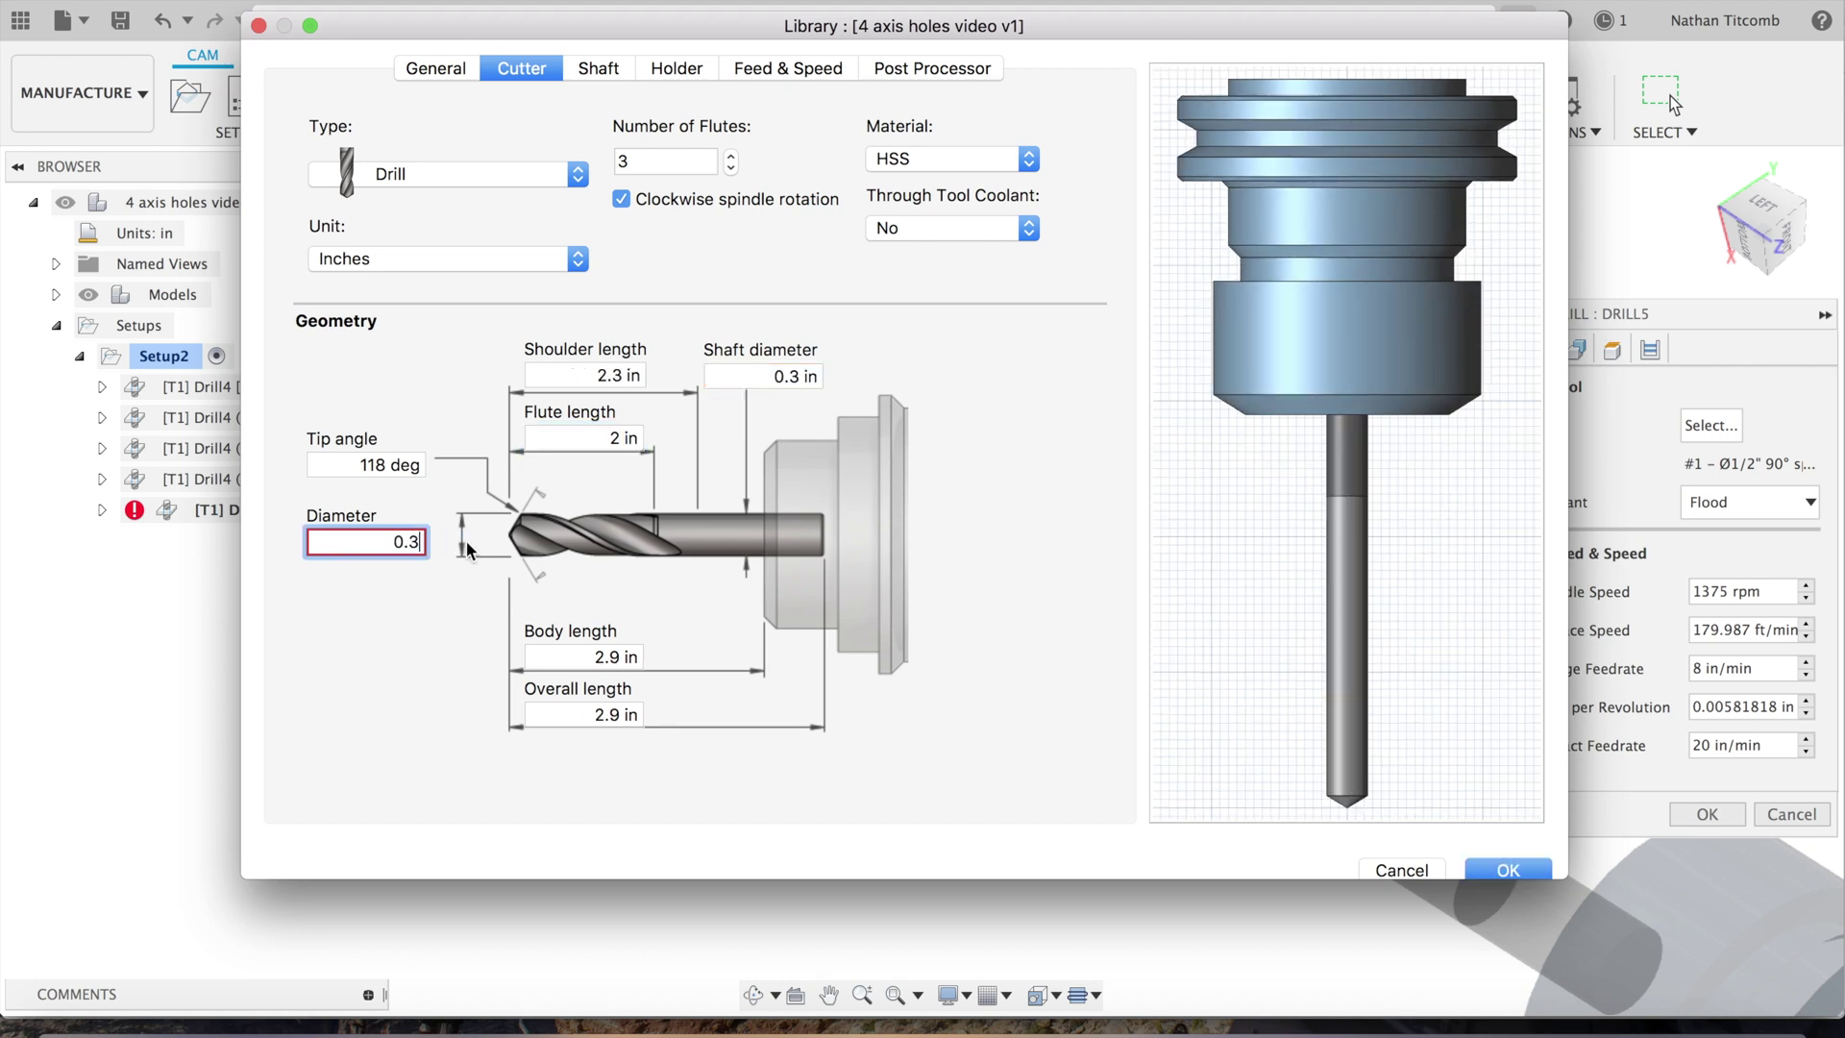
left_click(582, 434)
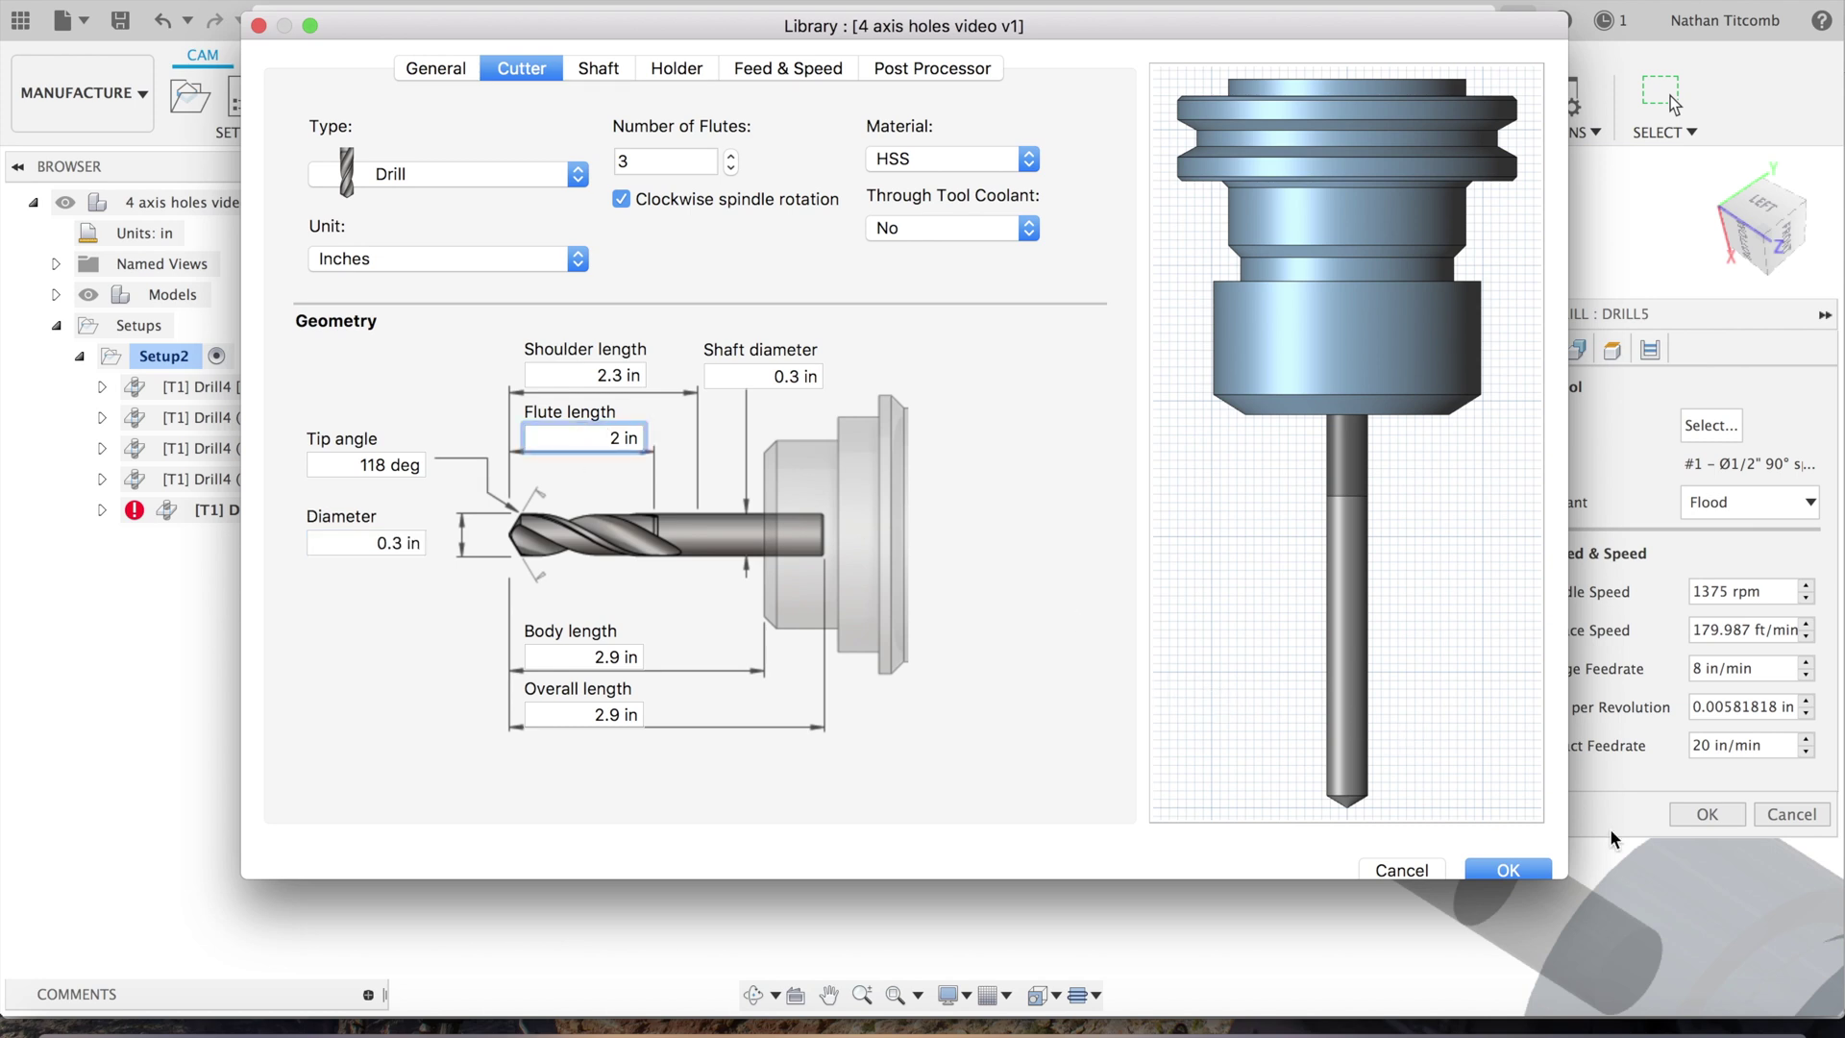
left_click(1510, 871)
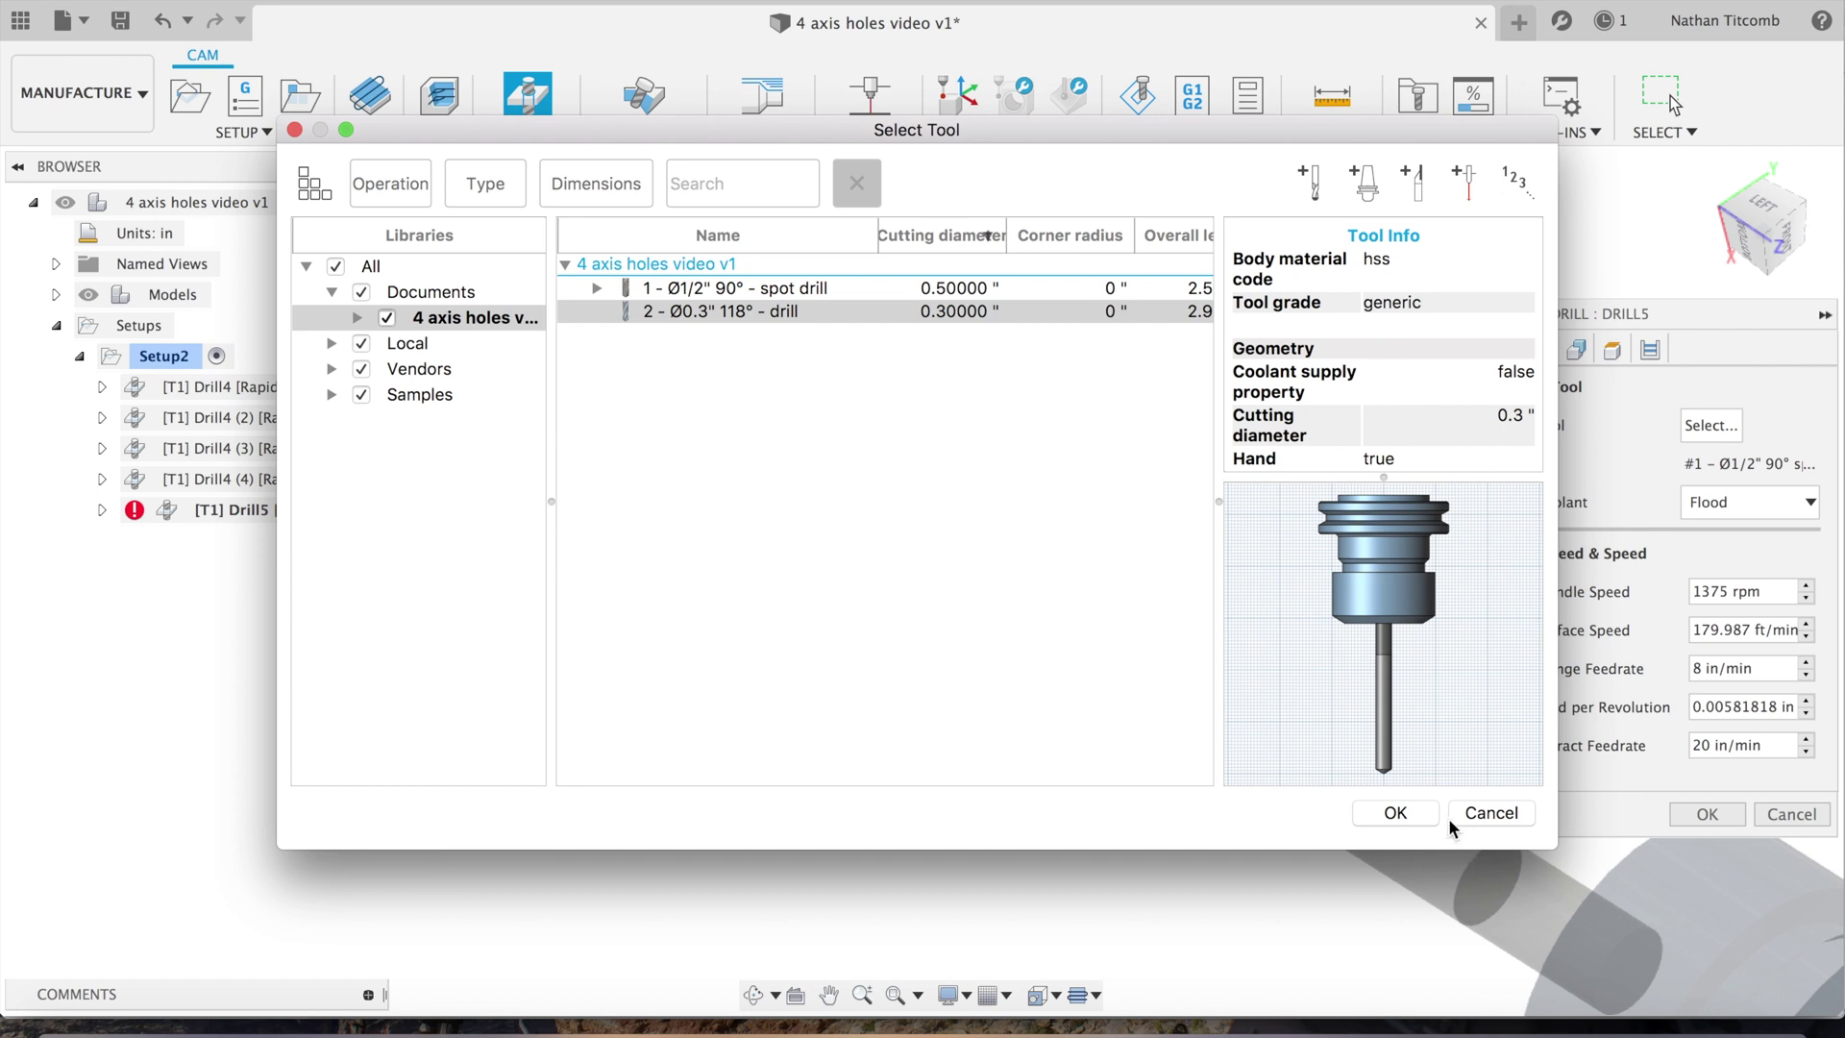
left_click(1408, 814)
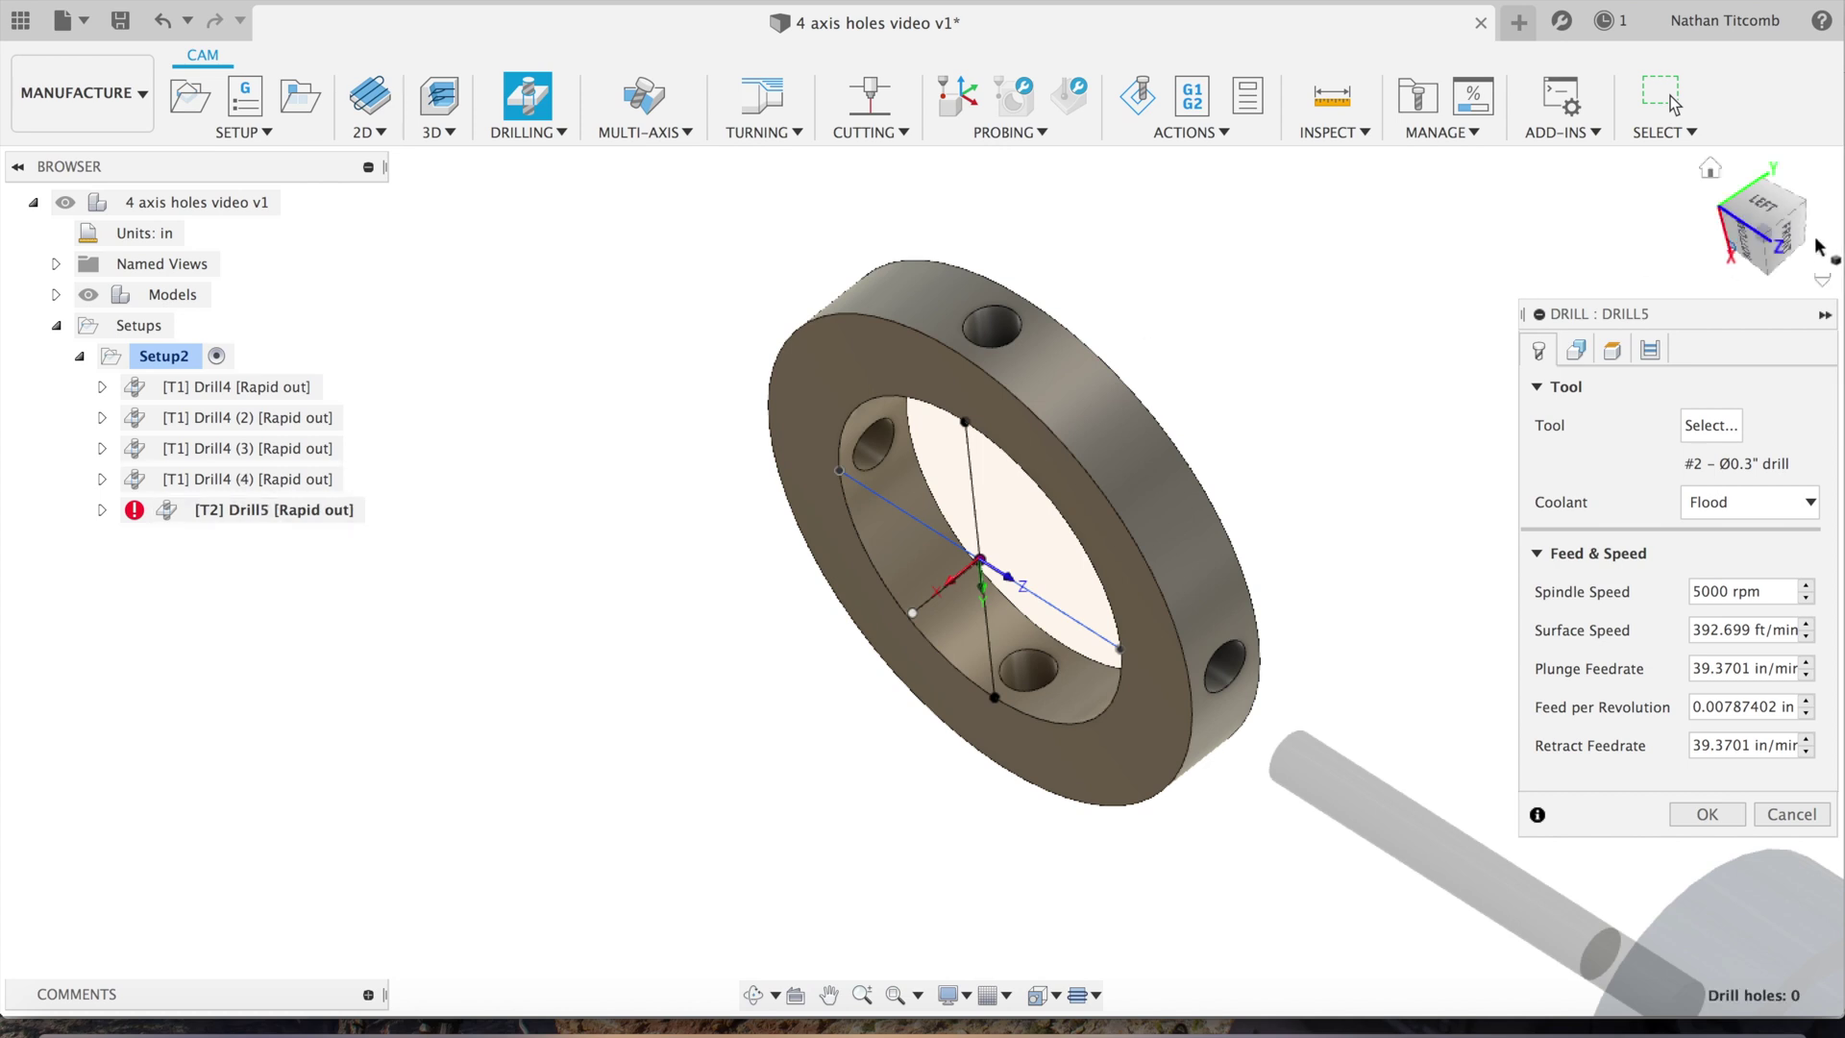
Turn on tool orientation for Drill5, with Z from the ring's outer face and X from the sketch line.
left_click_drag(1785, 227, 1787, 231)
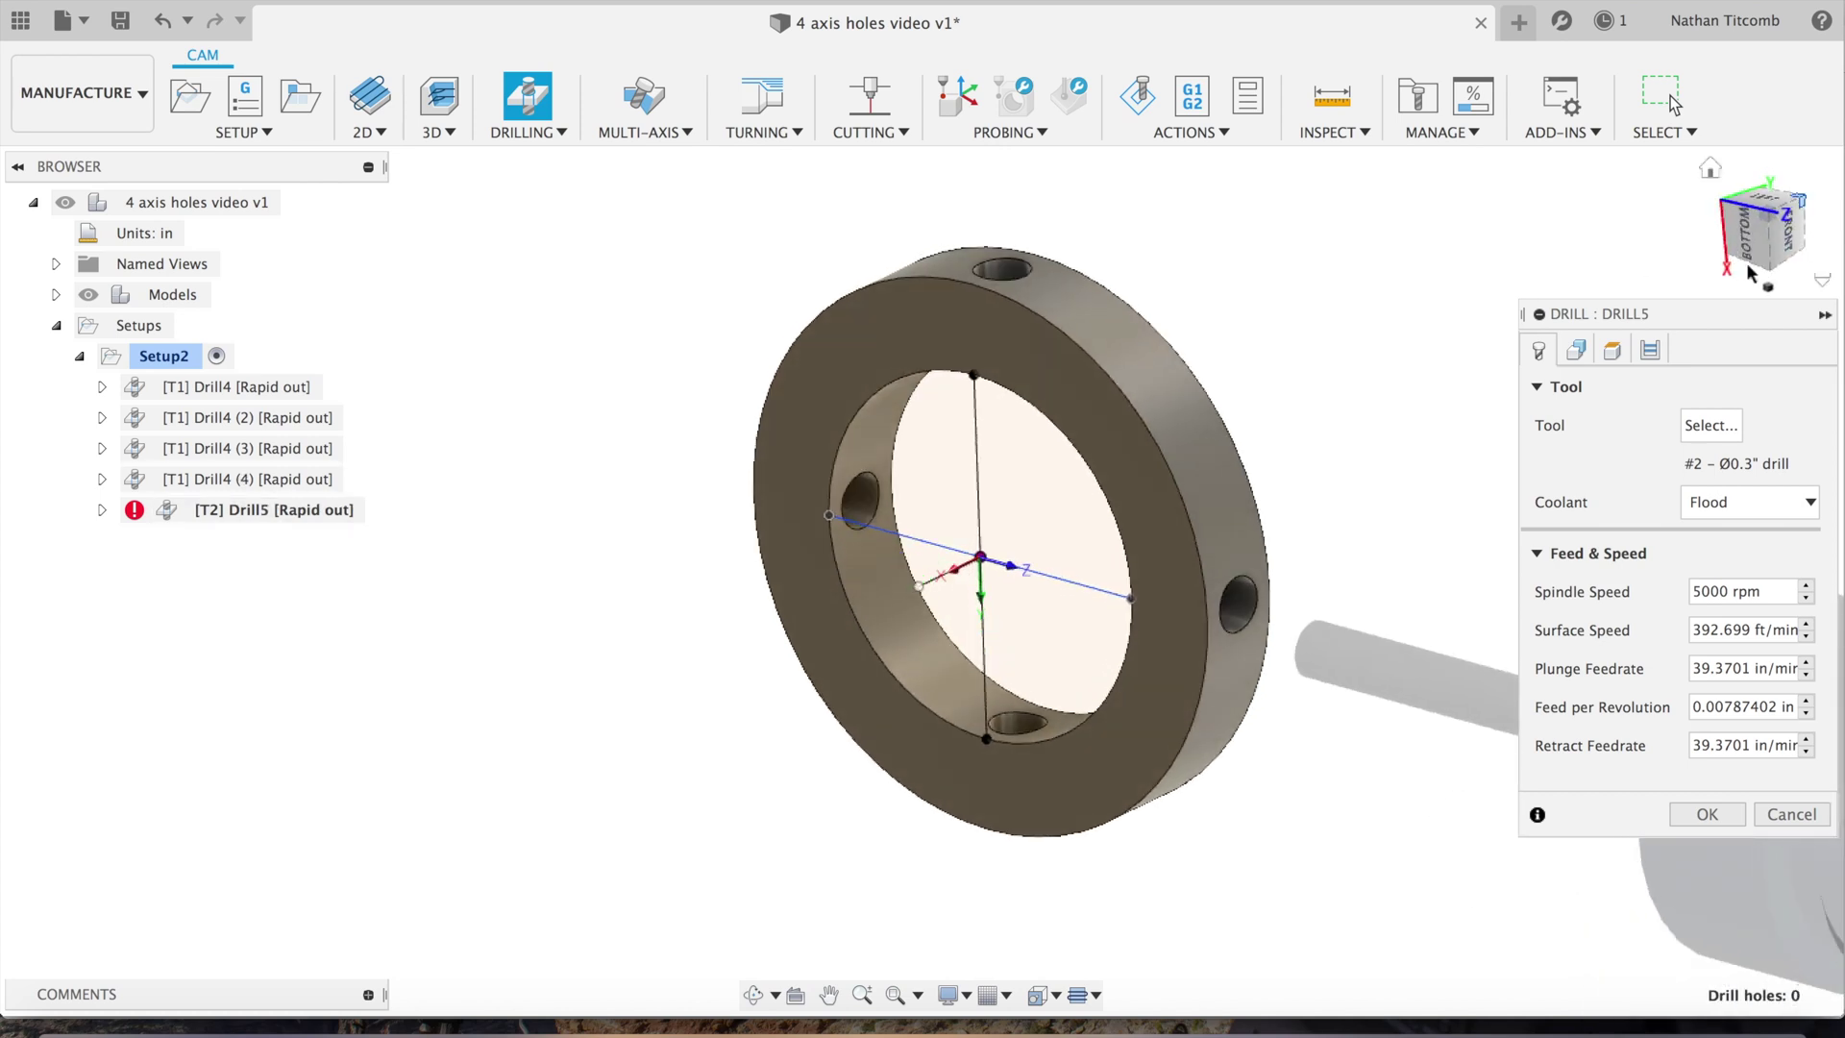
left_click(1577, 348)
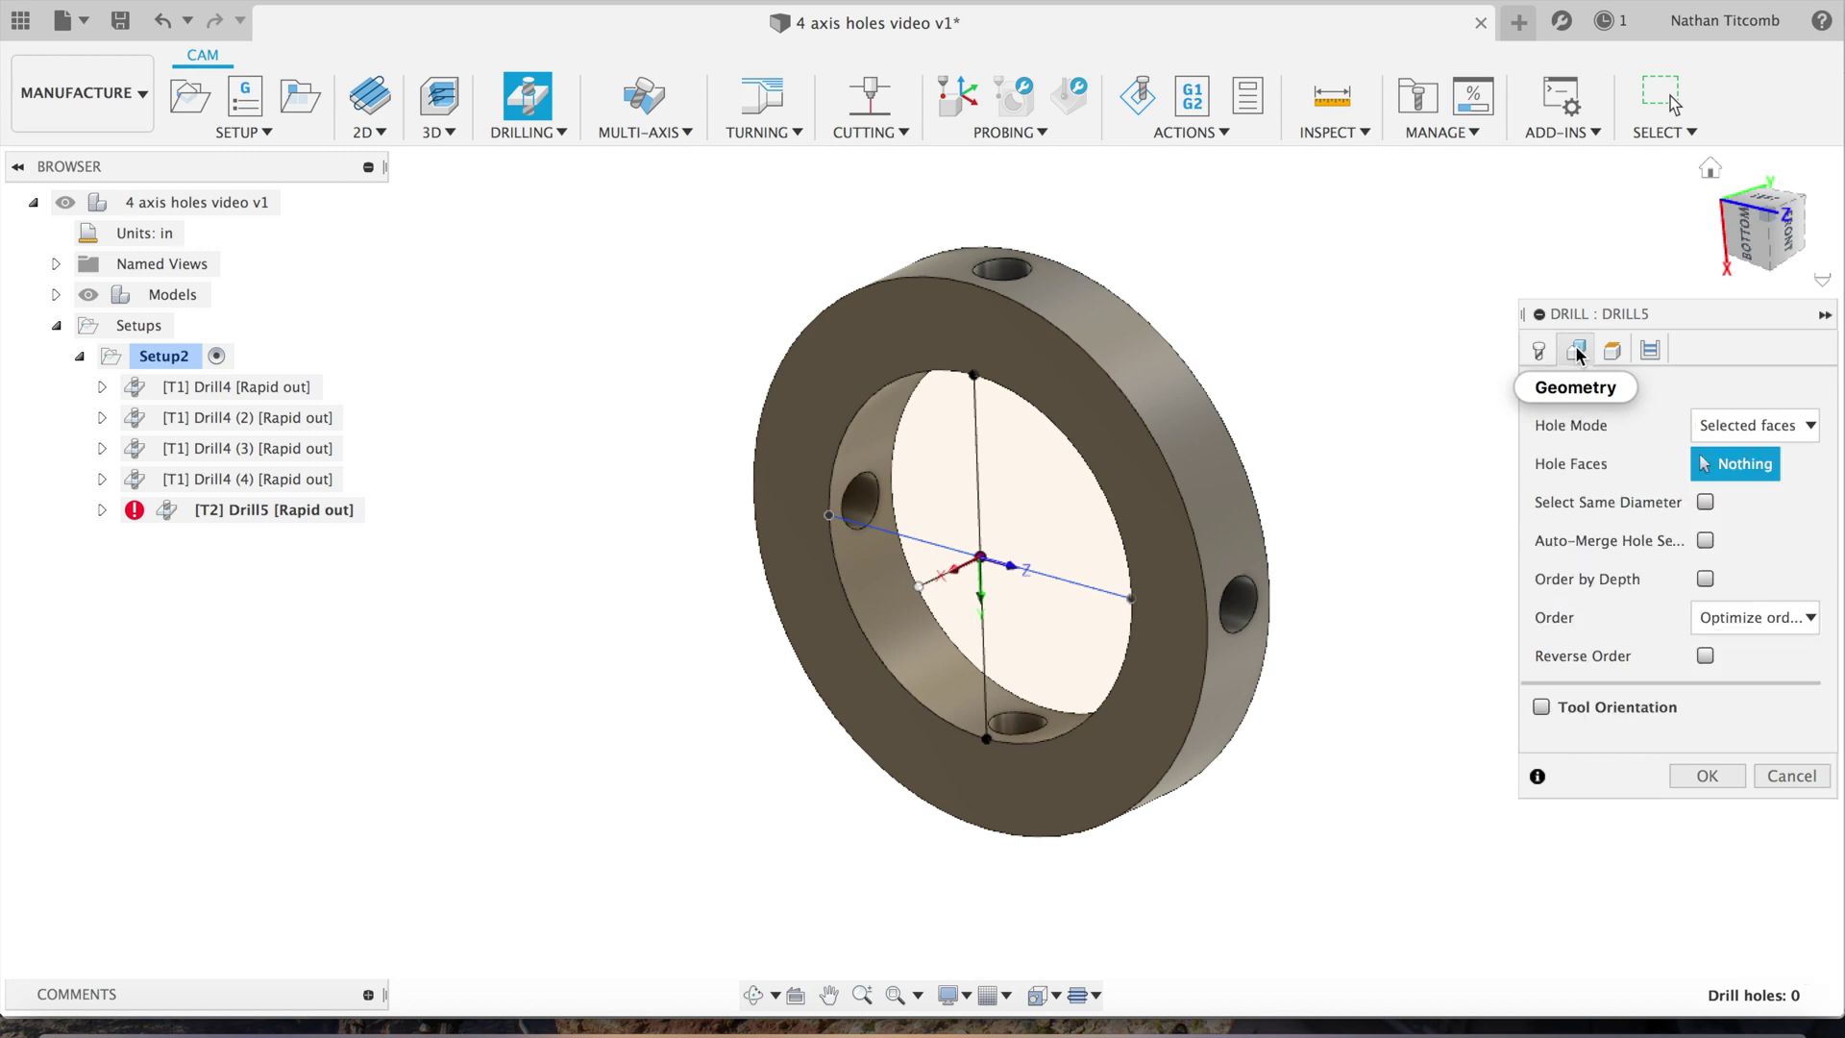
left_click(1539, 350)
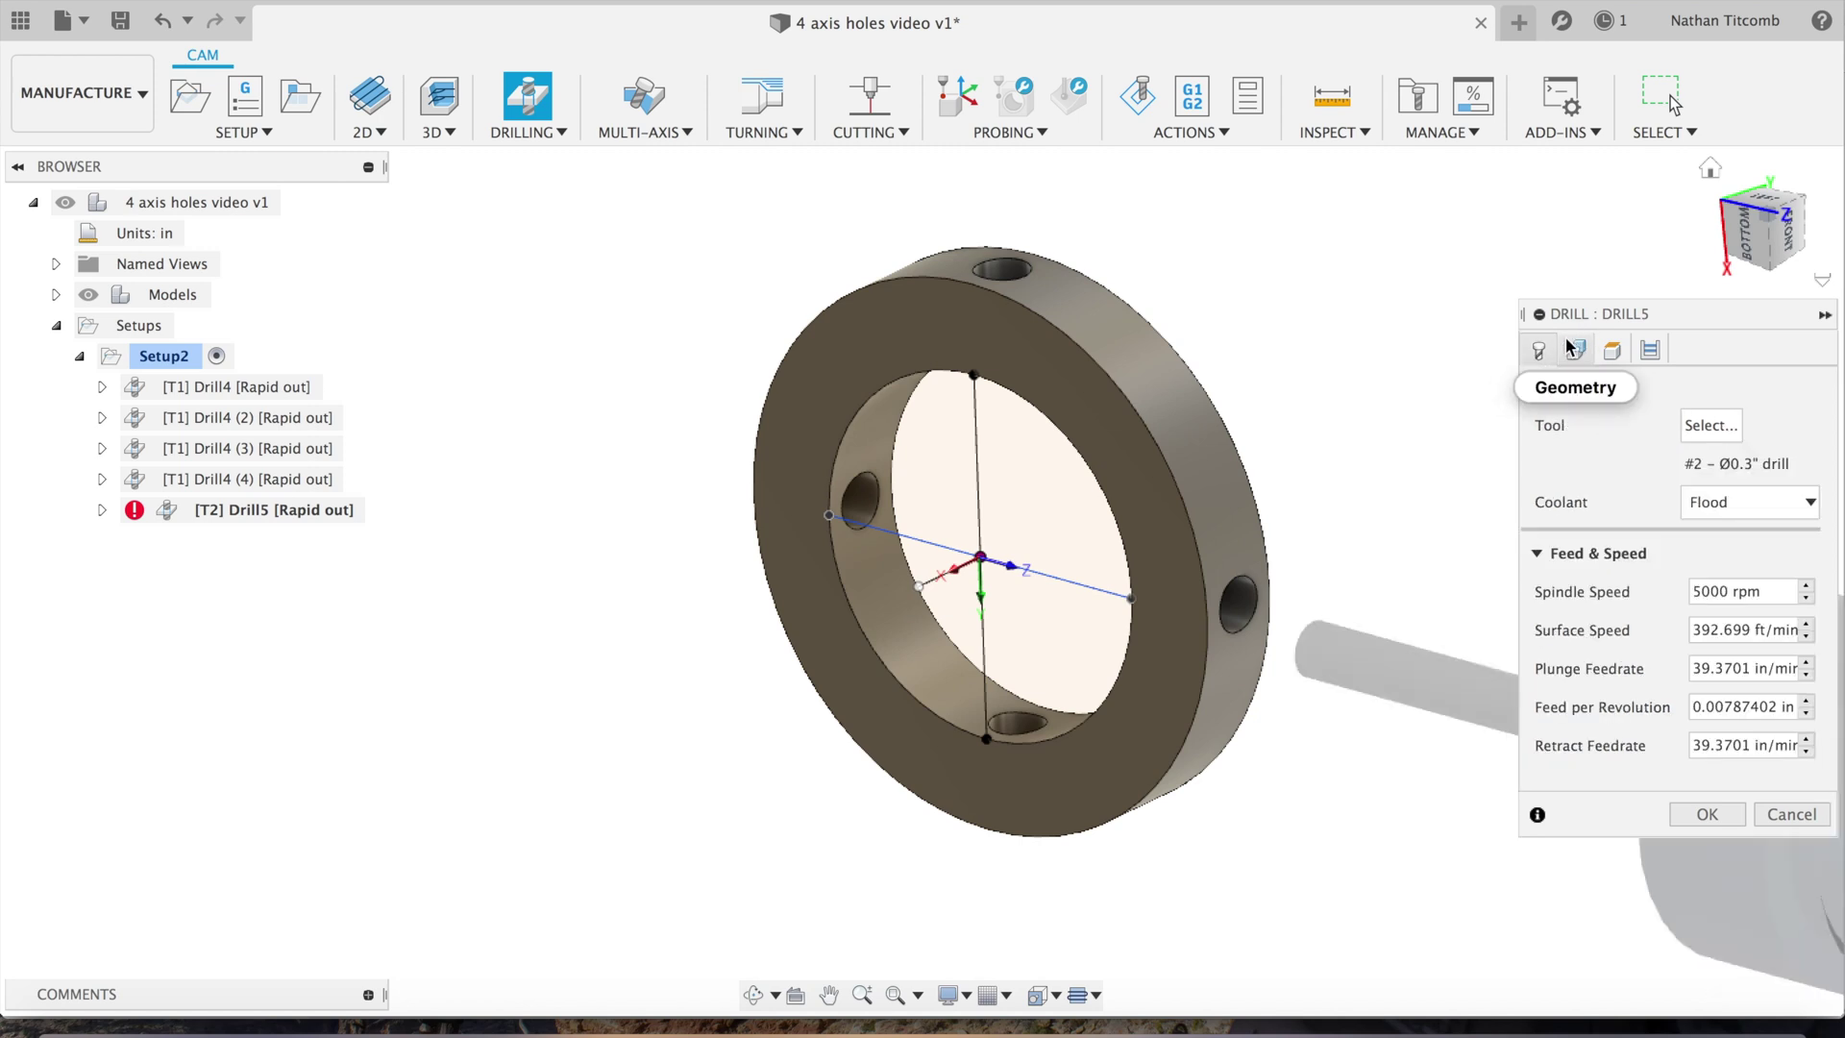
left_click(1577, 348)
left_click(1542, 708)
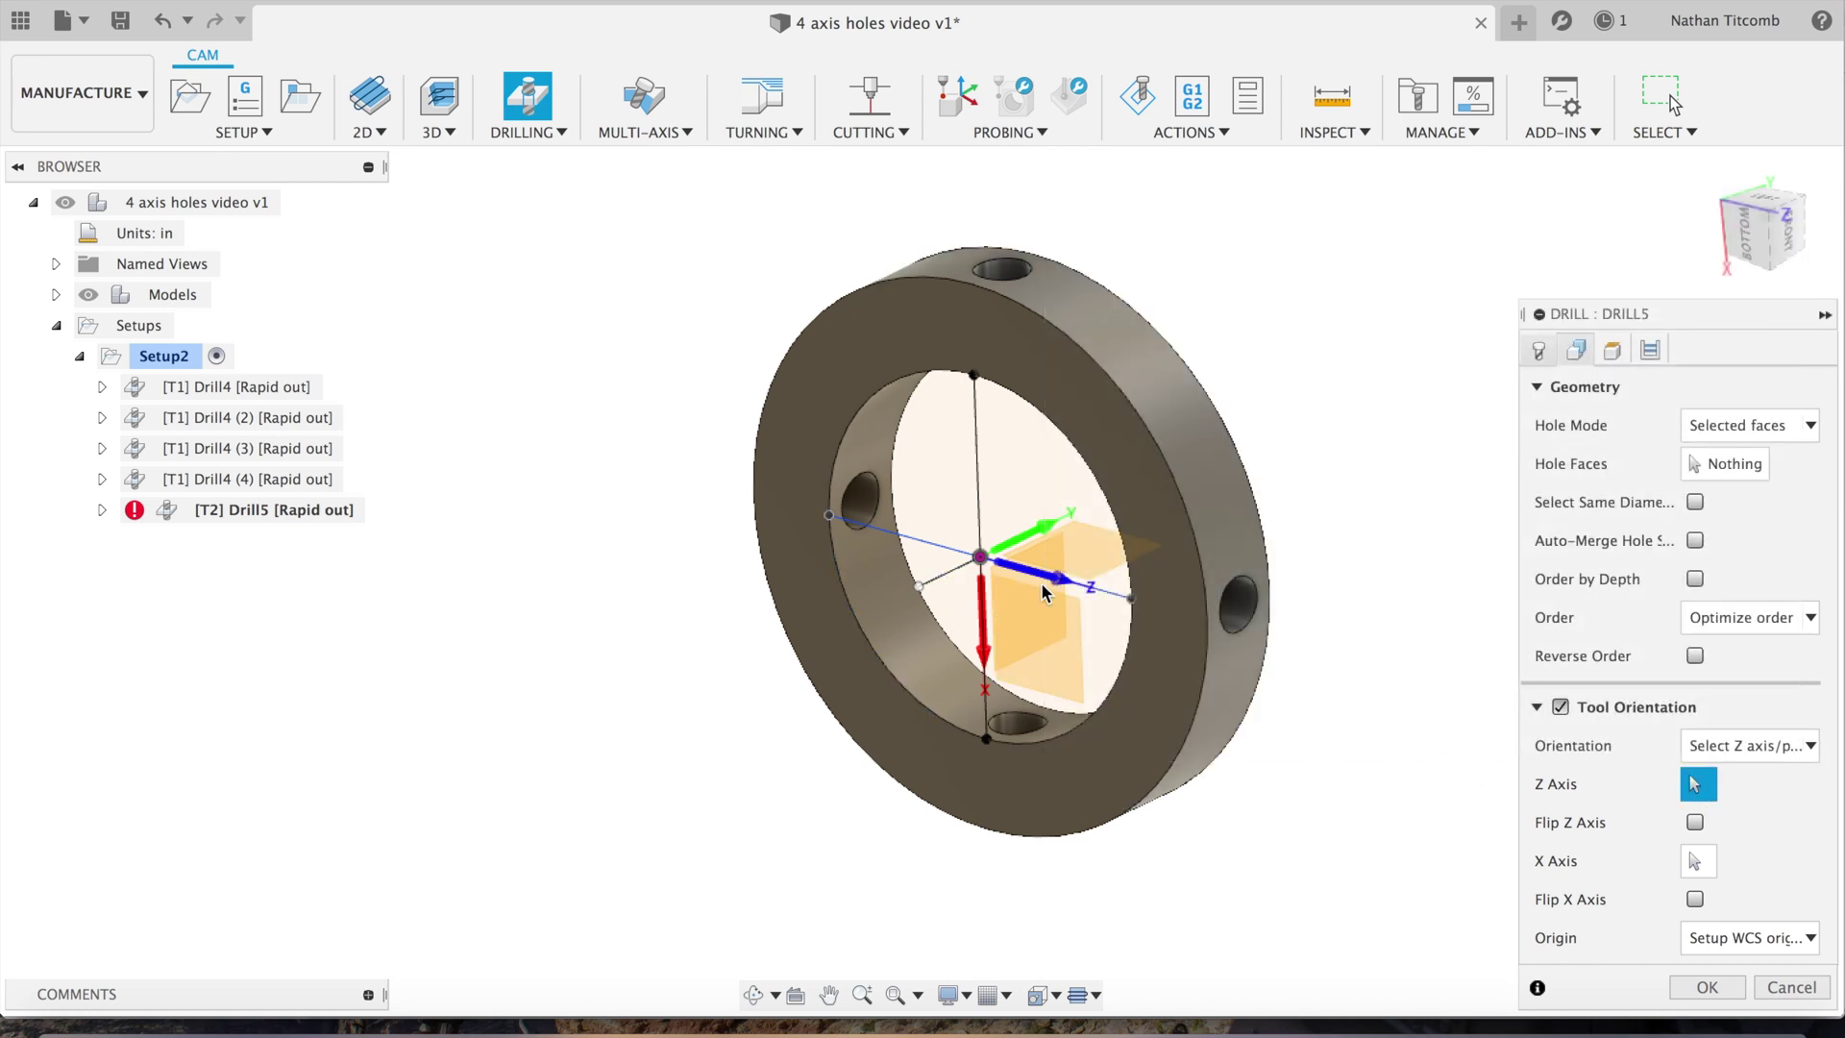
left_click(1244, 602)
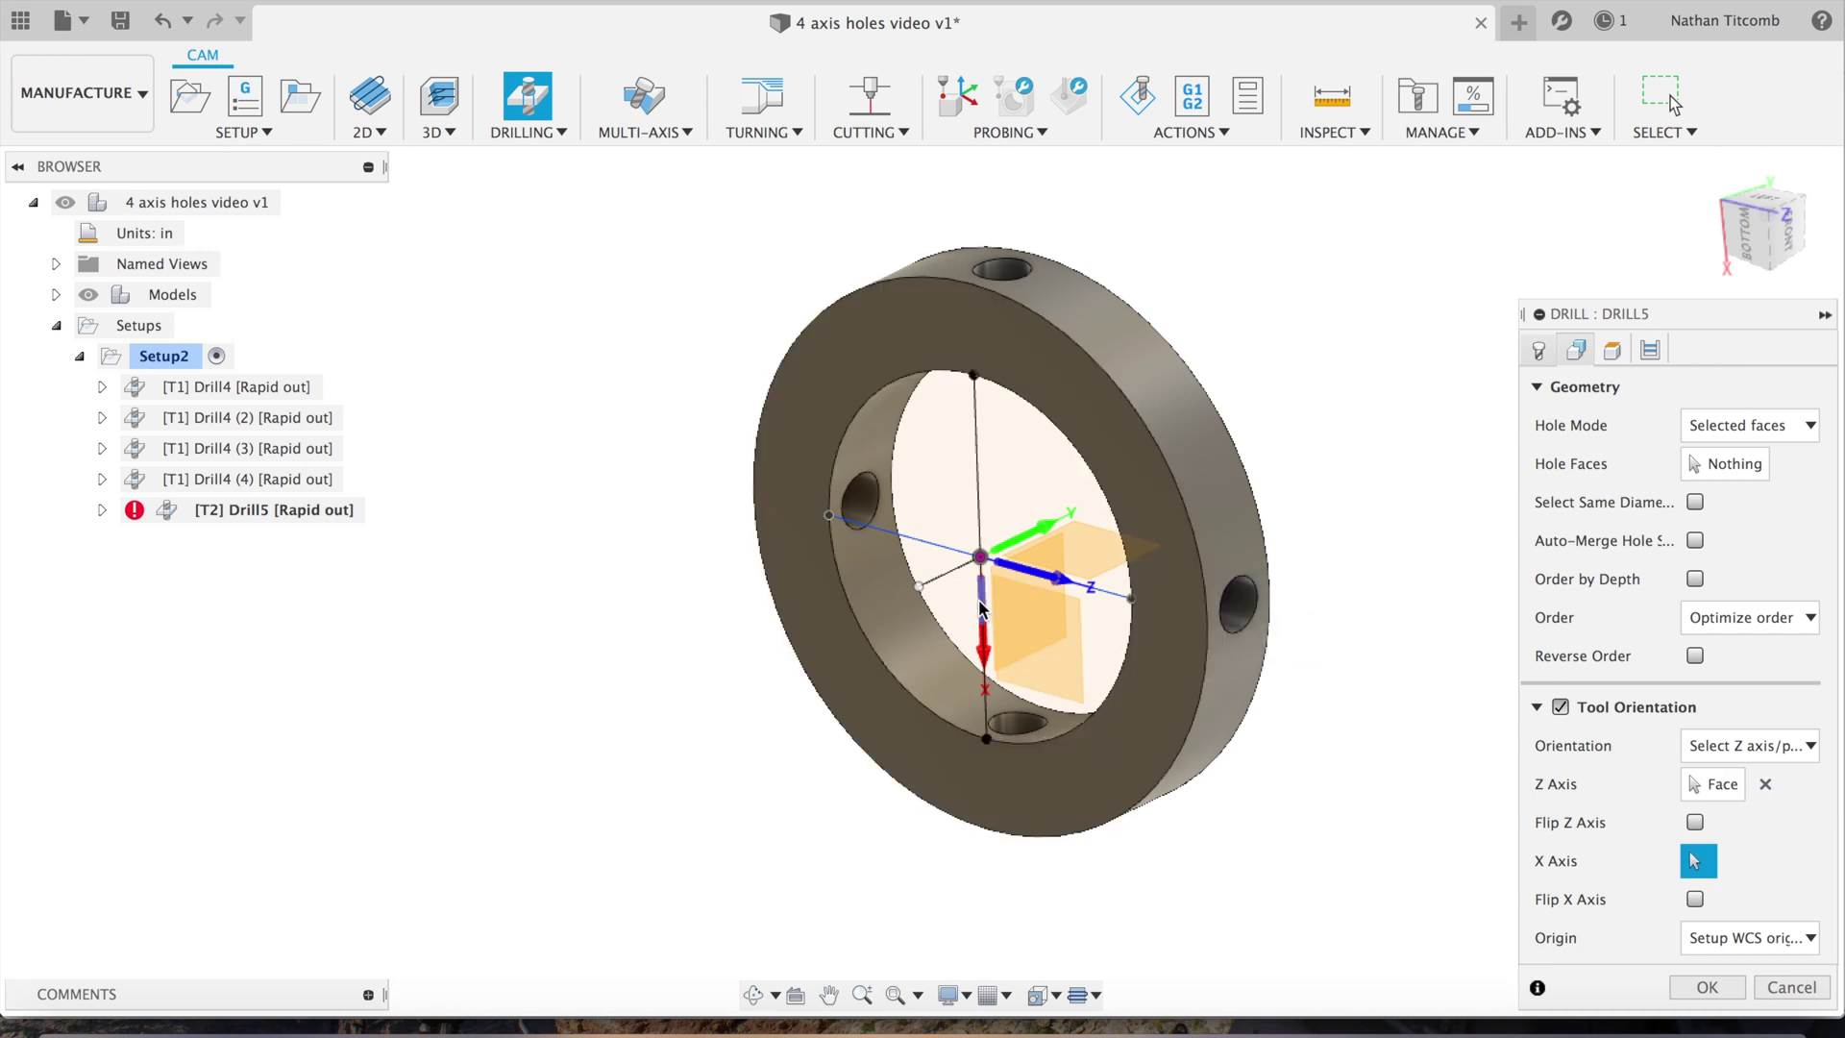
left_click(953, 572)
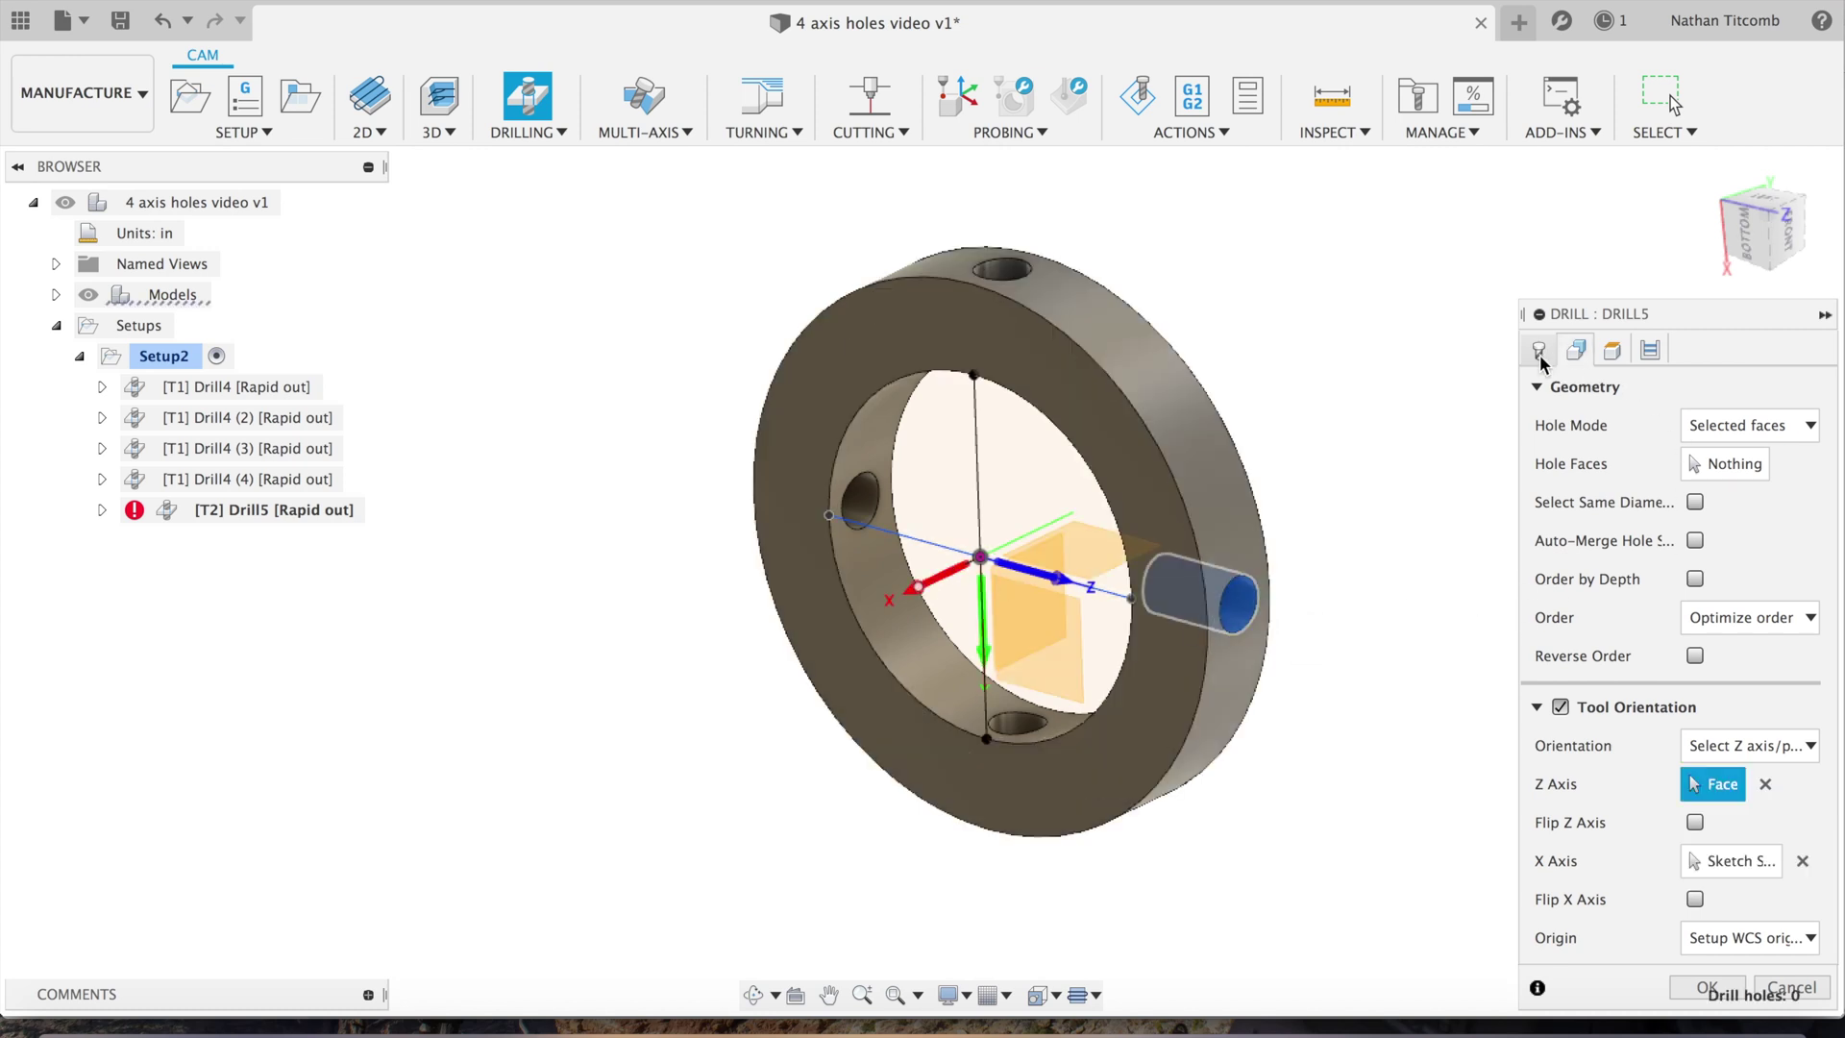
Let the drill tip go through the bottom, keeping the Hole bottom height reference.
left_click(1613, 351)
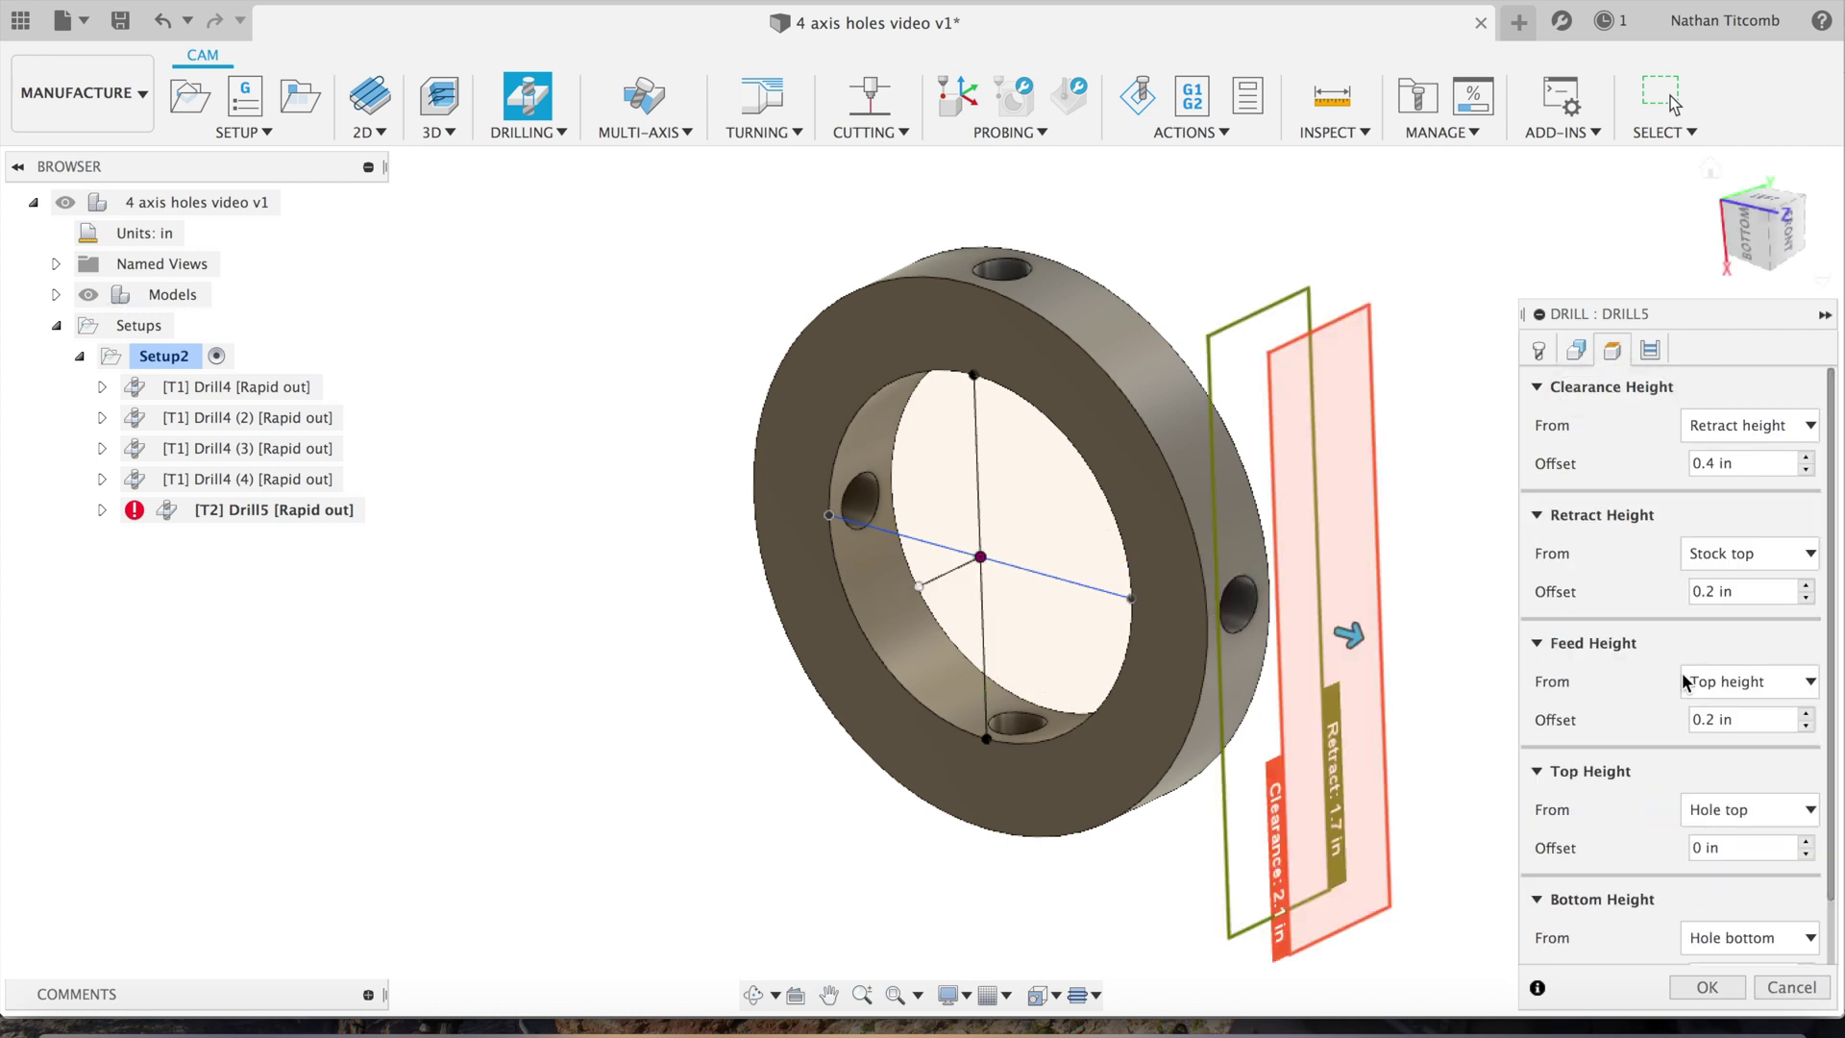
scroll(1682, 702, "down", 2)
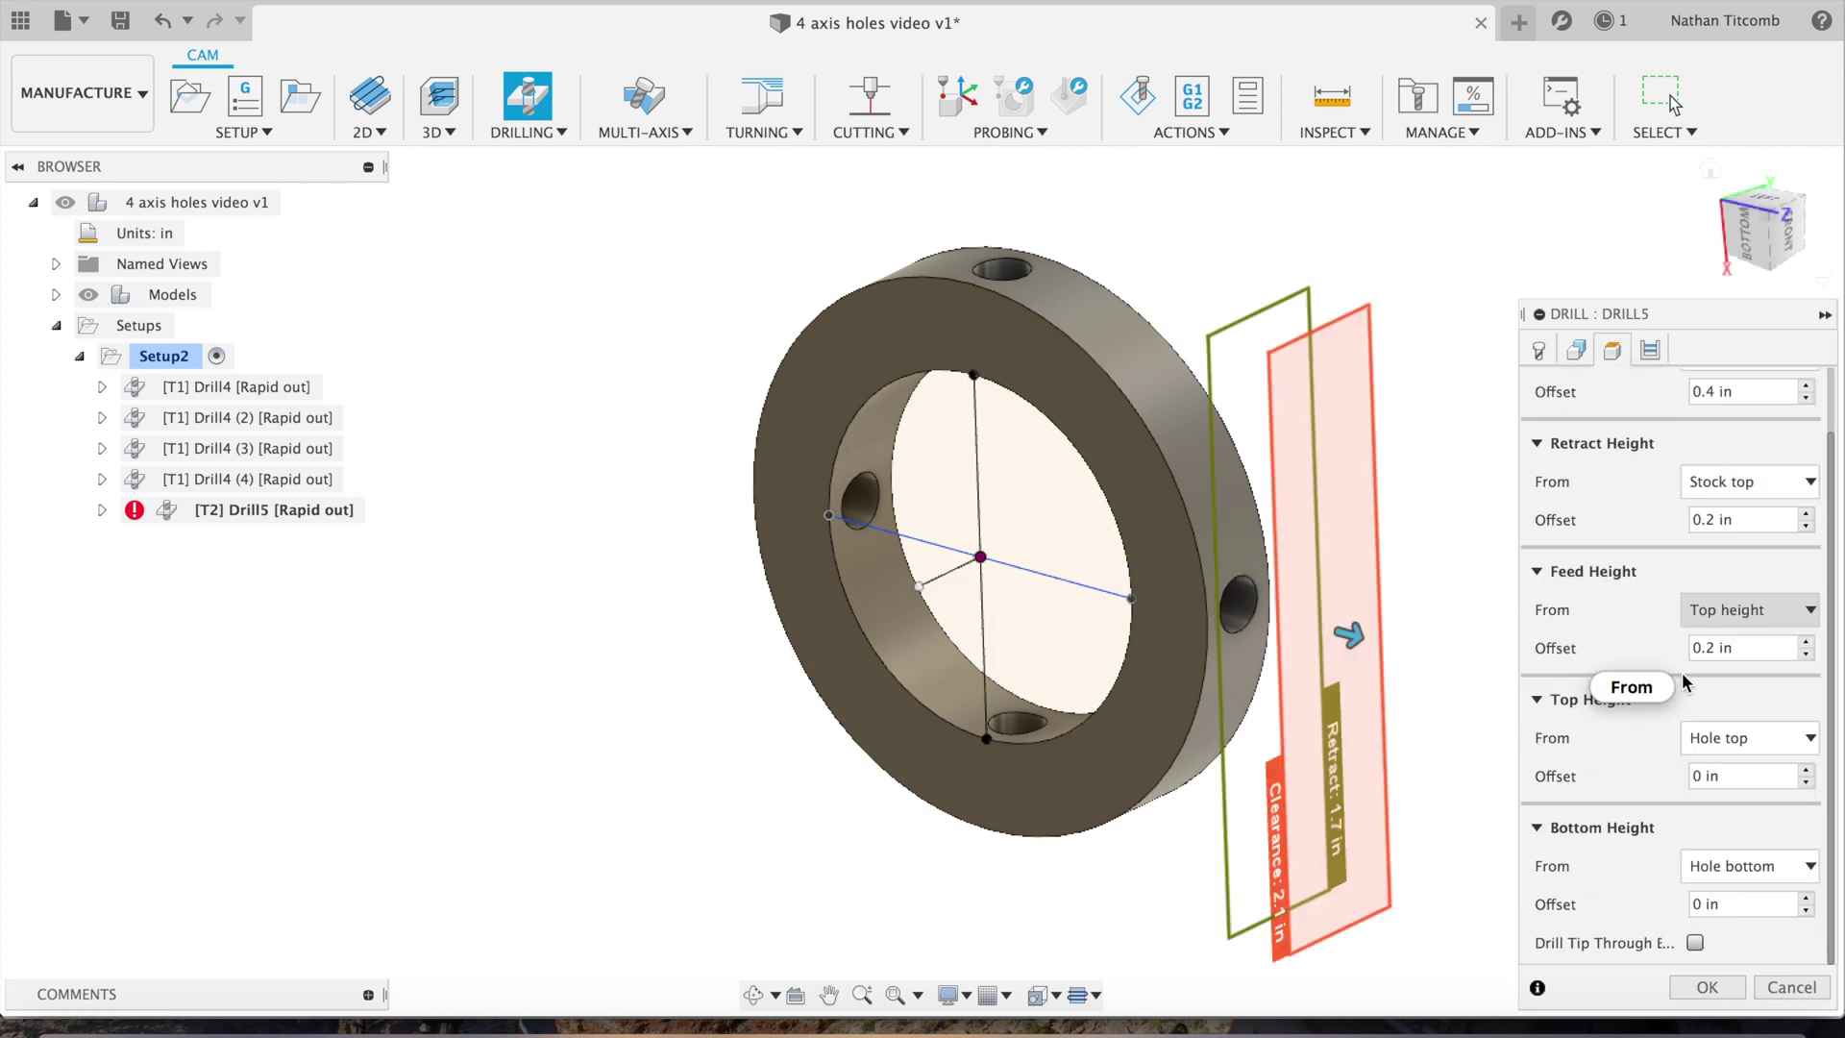
left_click(1696, 944)
left_click(1762, 870)
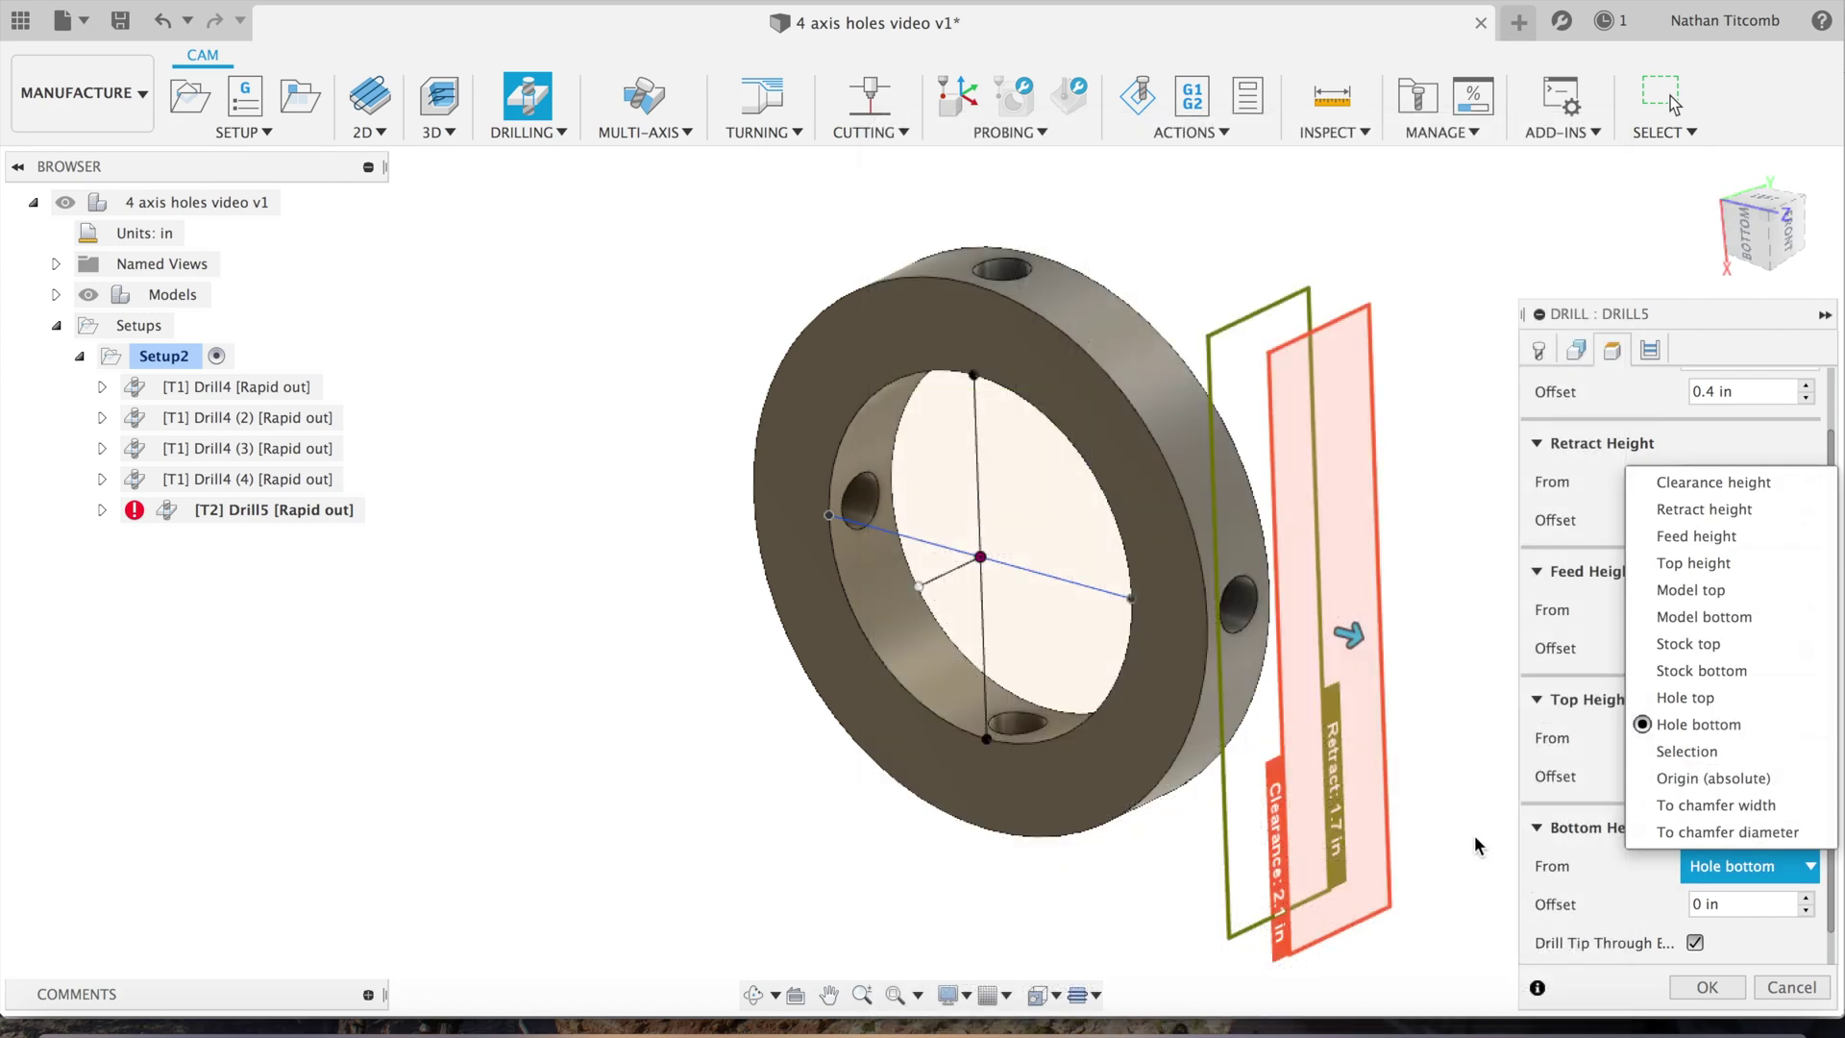
left_click(1474, 834)
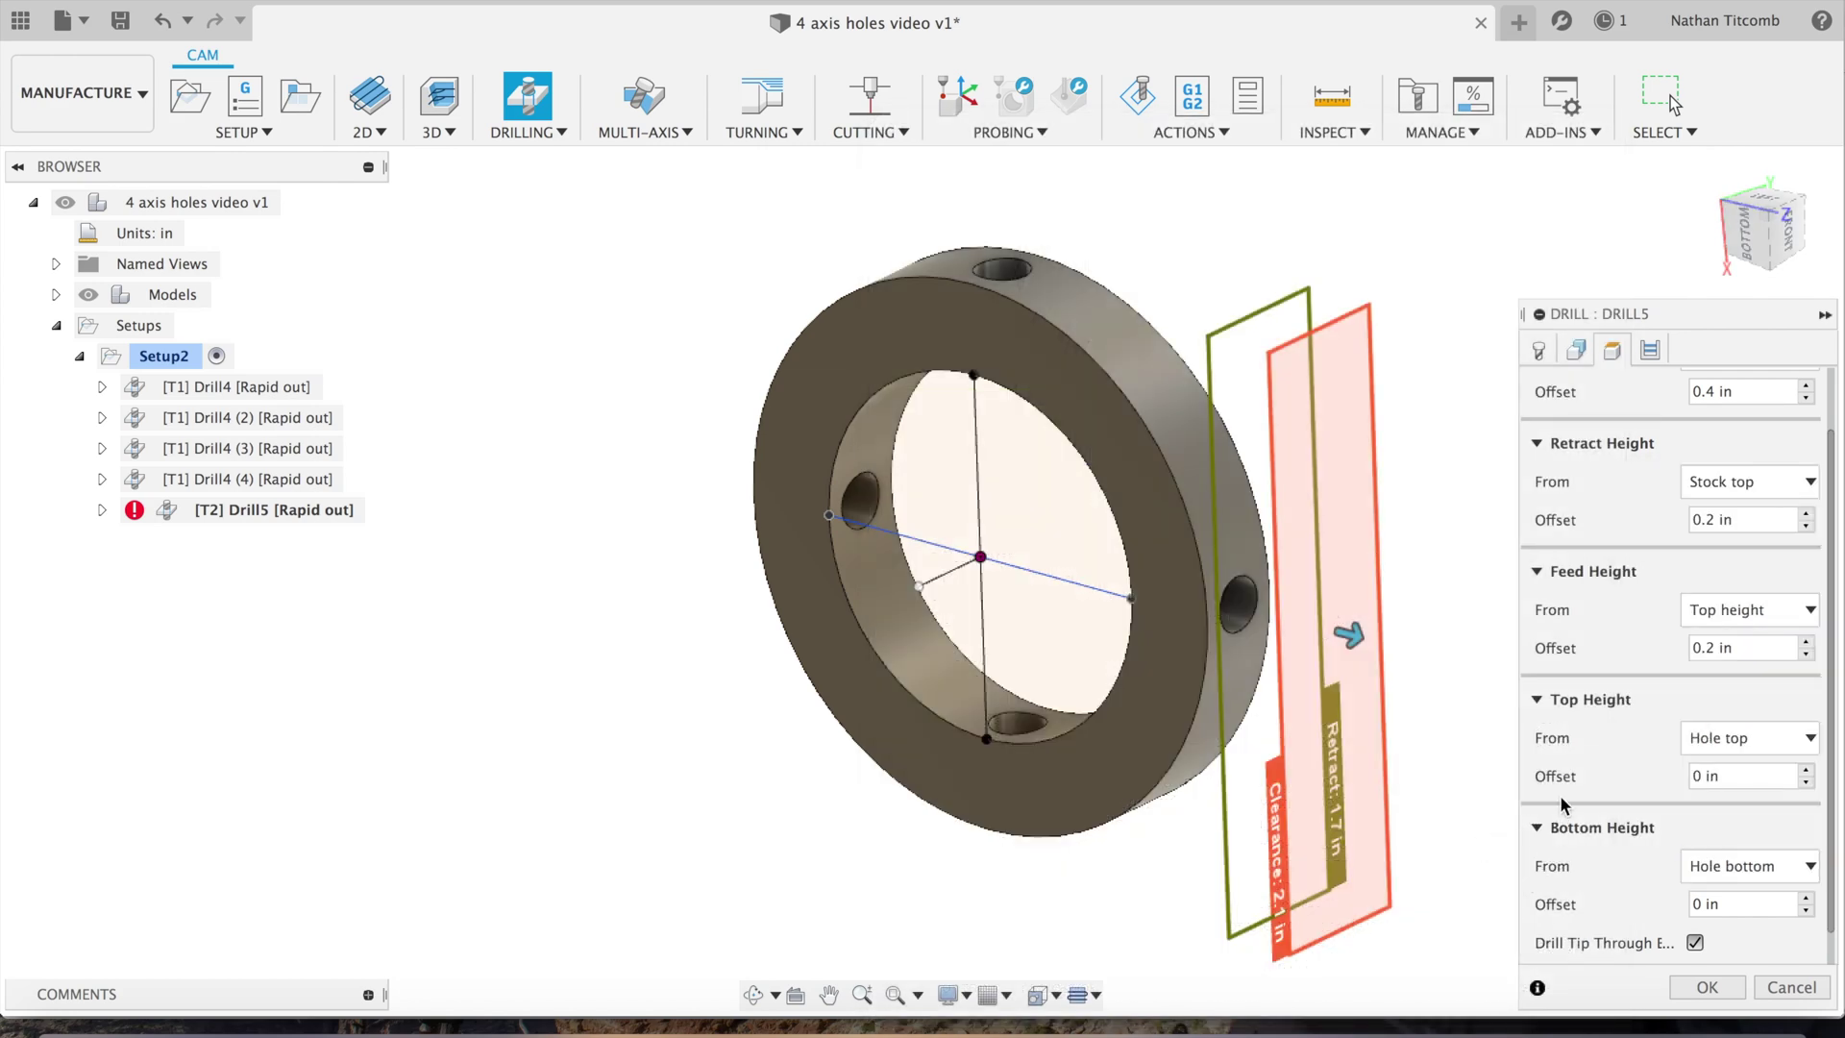
Set the cycle to Chip breaking – partial retract with 0.05 in pecking and 0.3 in accumulated depth.
left_click(1650, 349)
left_click(1742, 427)
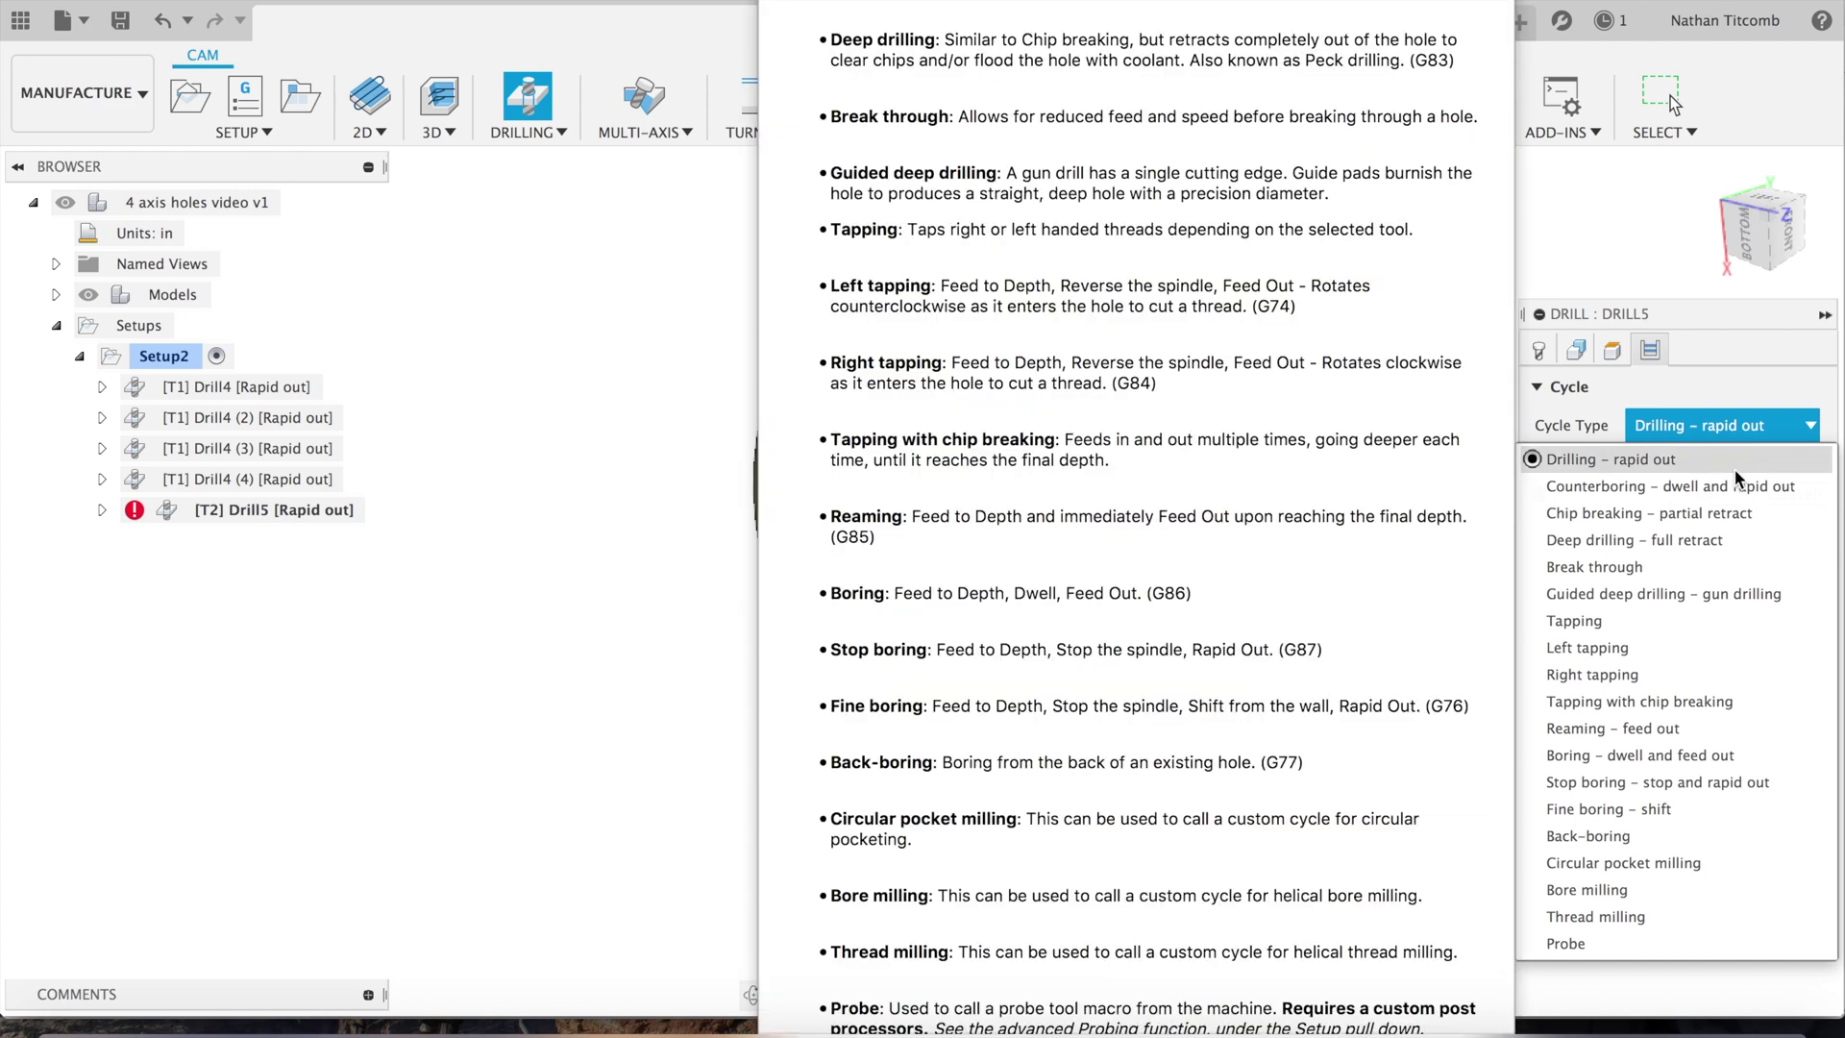
left_click(1728, 513)
left_click(1772, 465)
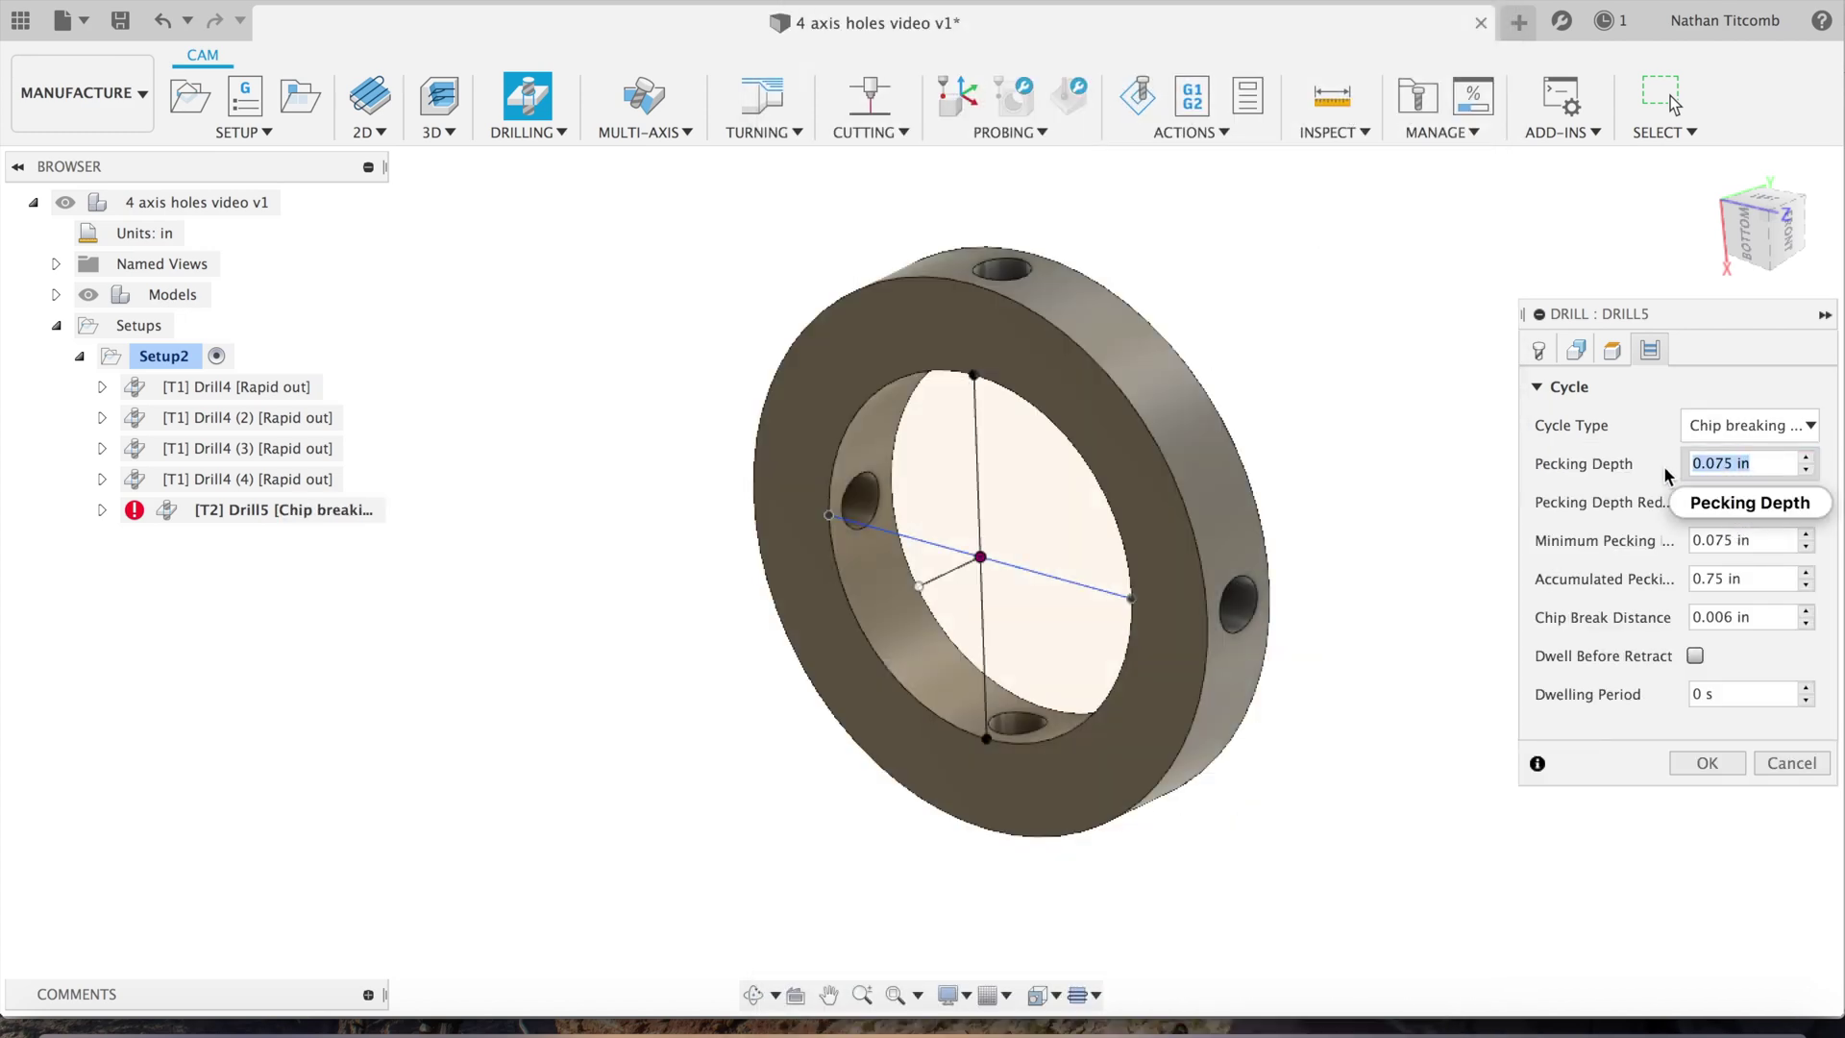
type("0.0")
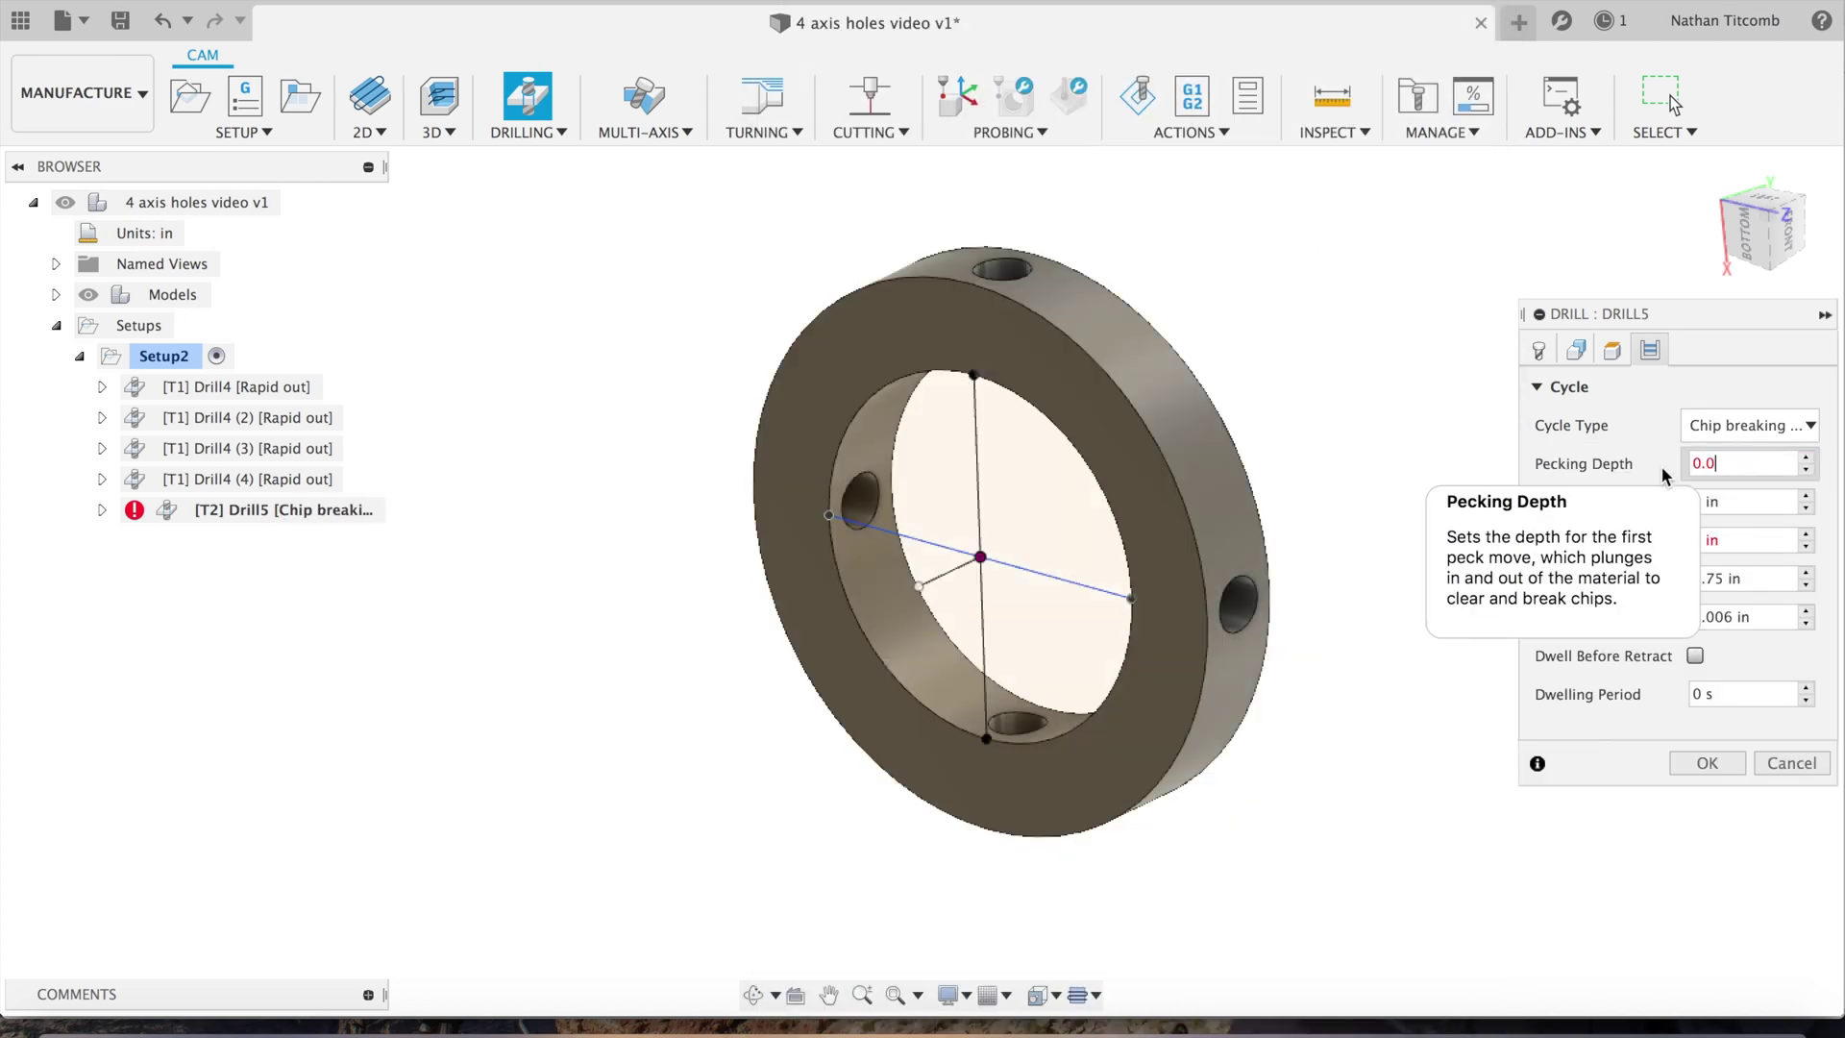
type("5")
key("Tab")
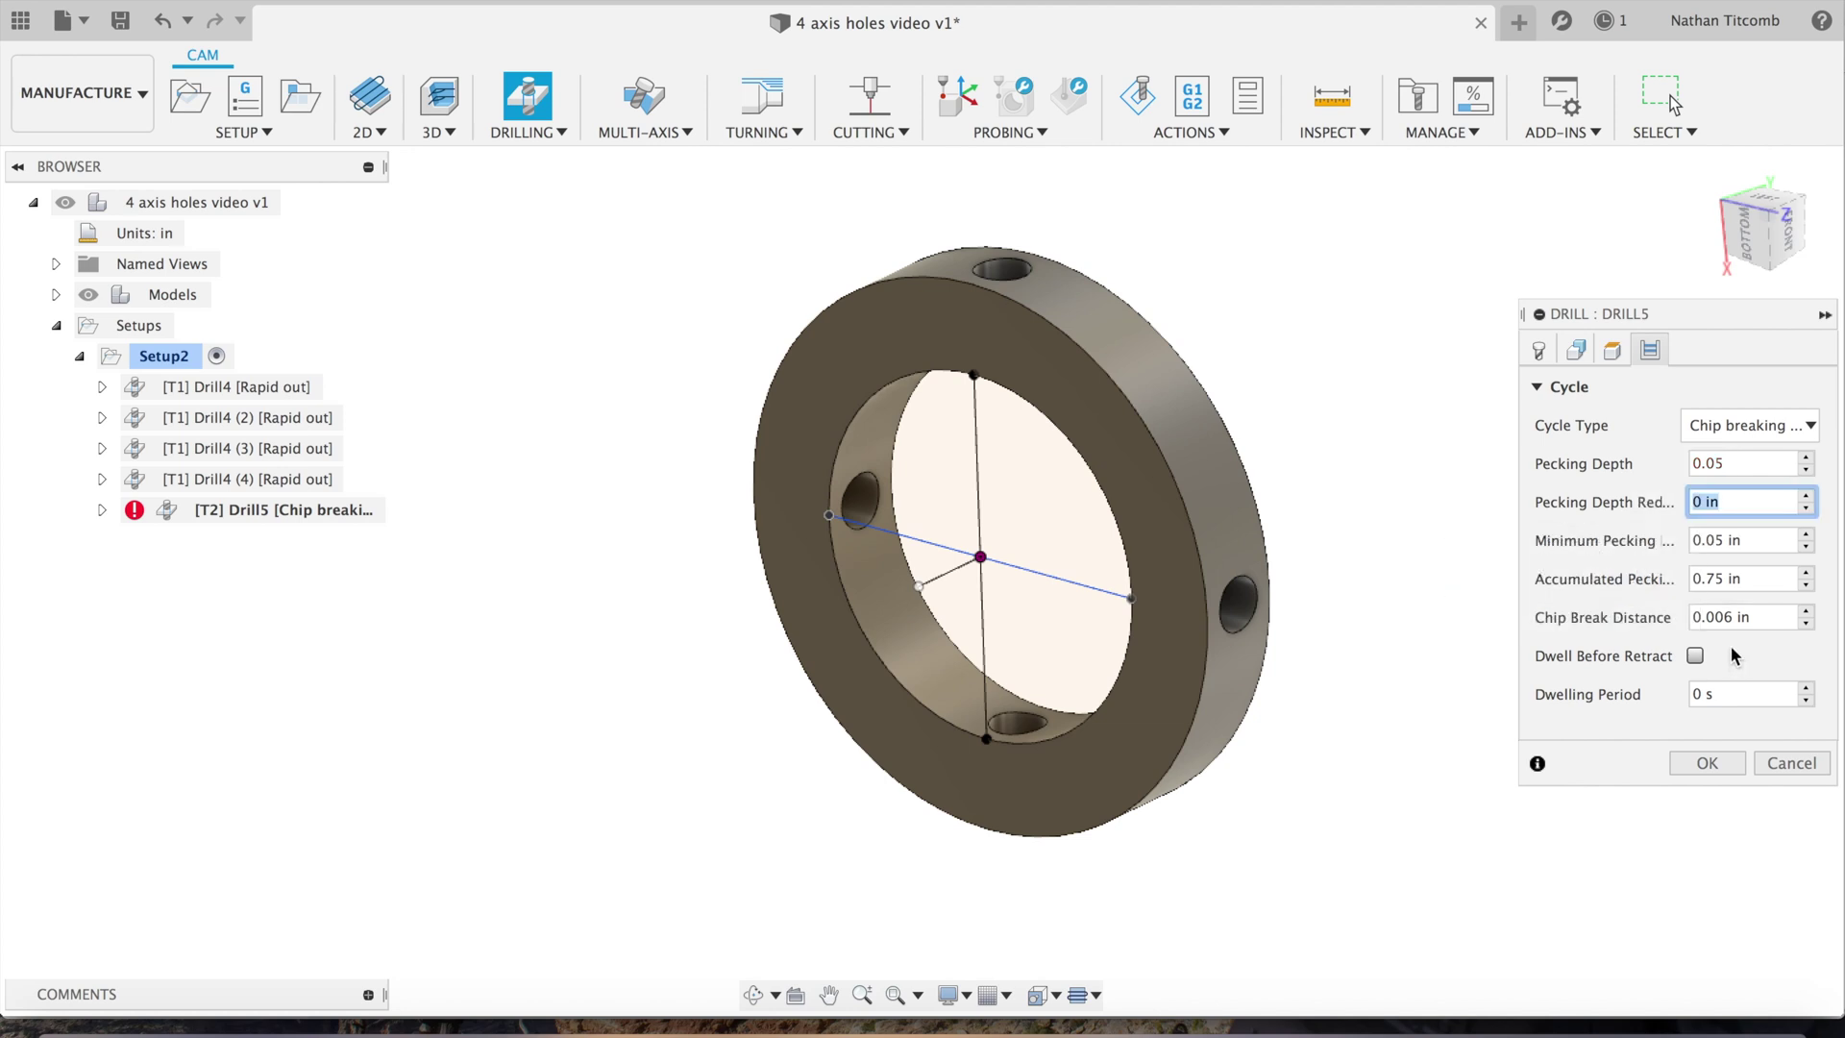
key("Tab")
key("Tab")
type("0.")
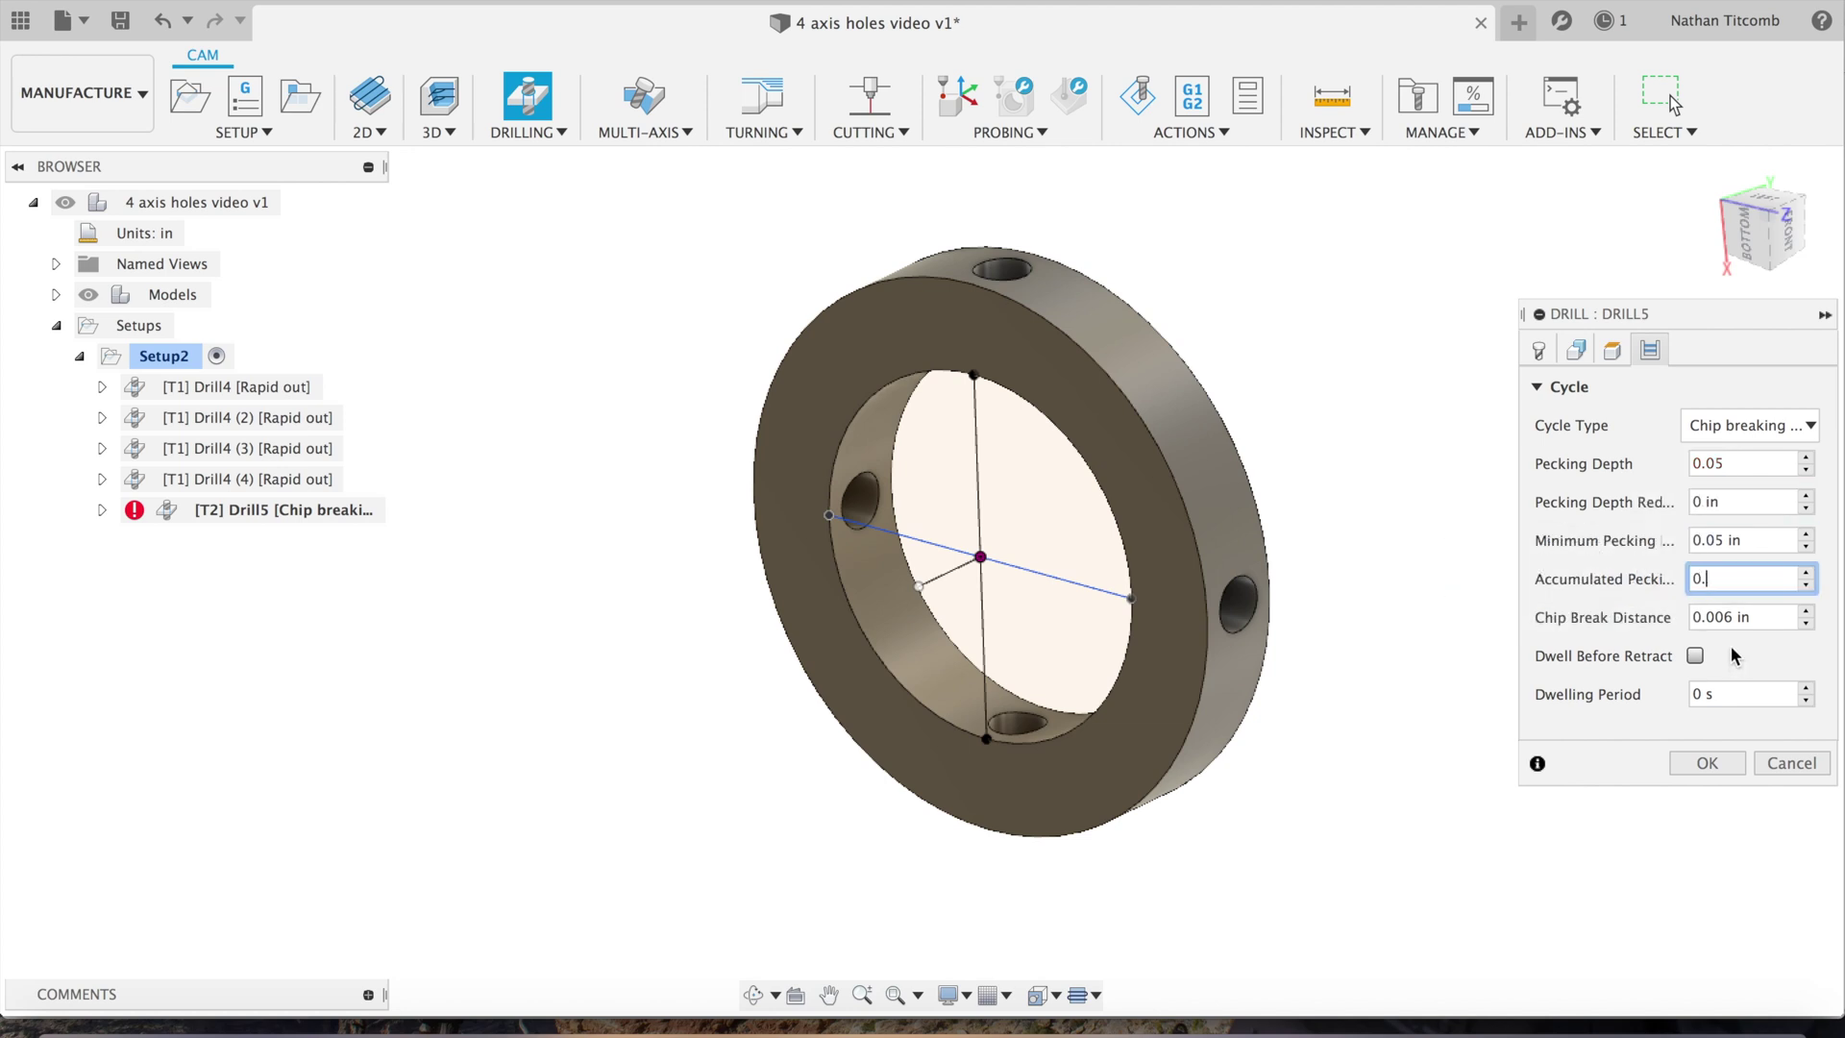
type("3")
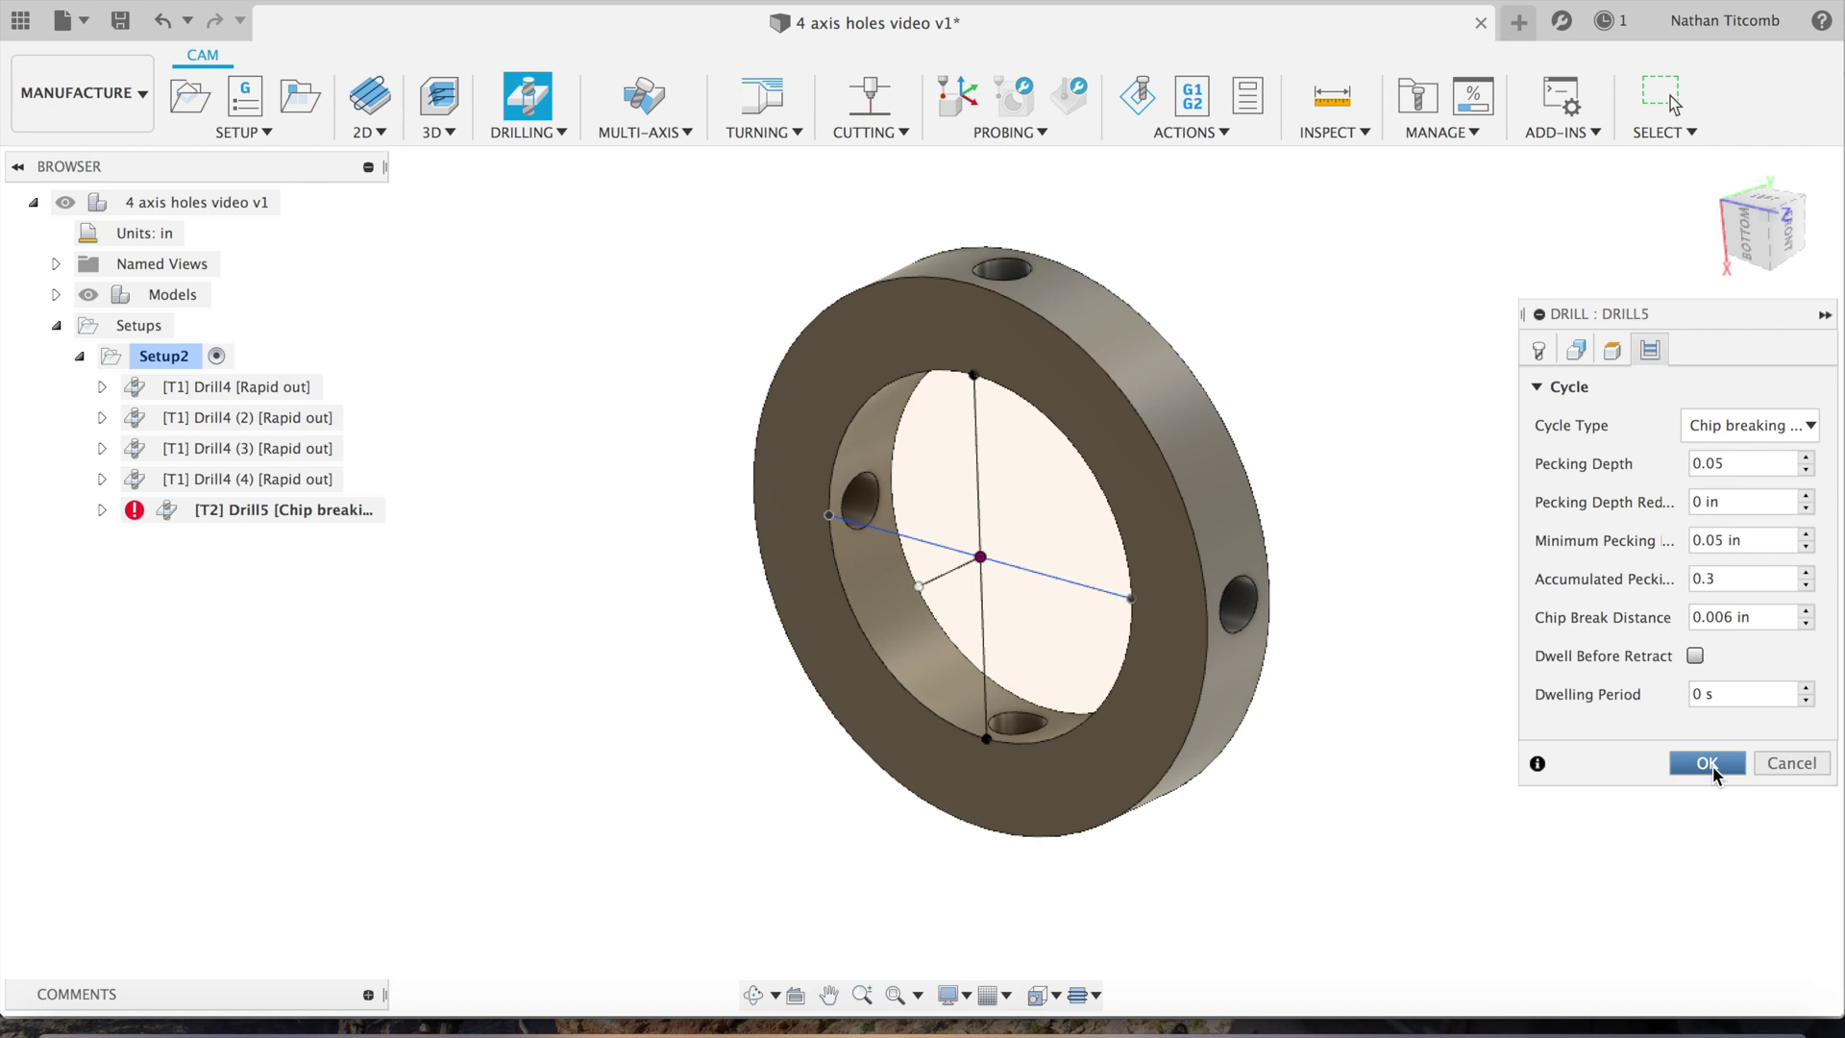
Dismiss the no-faces-selected error and select the right-side radial hole face.
left_click(1709, 764)
left_click(1099, 553)
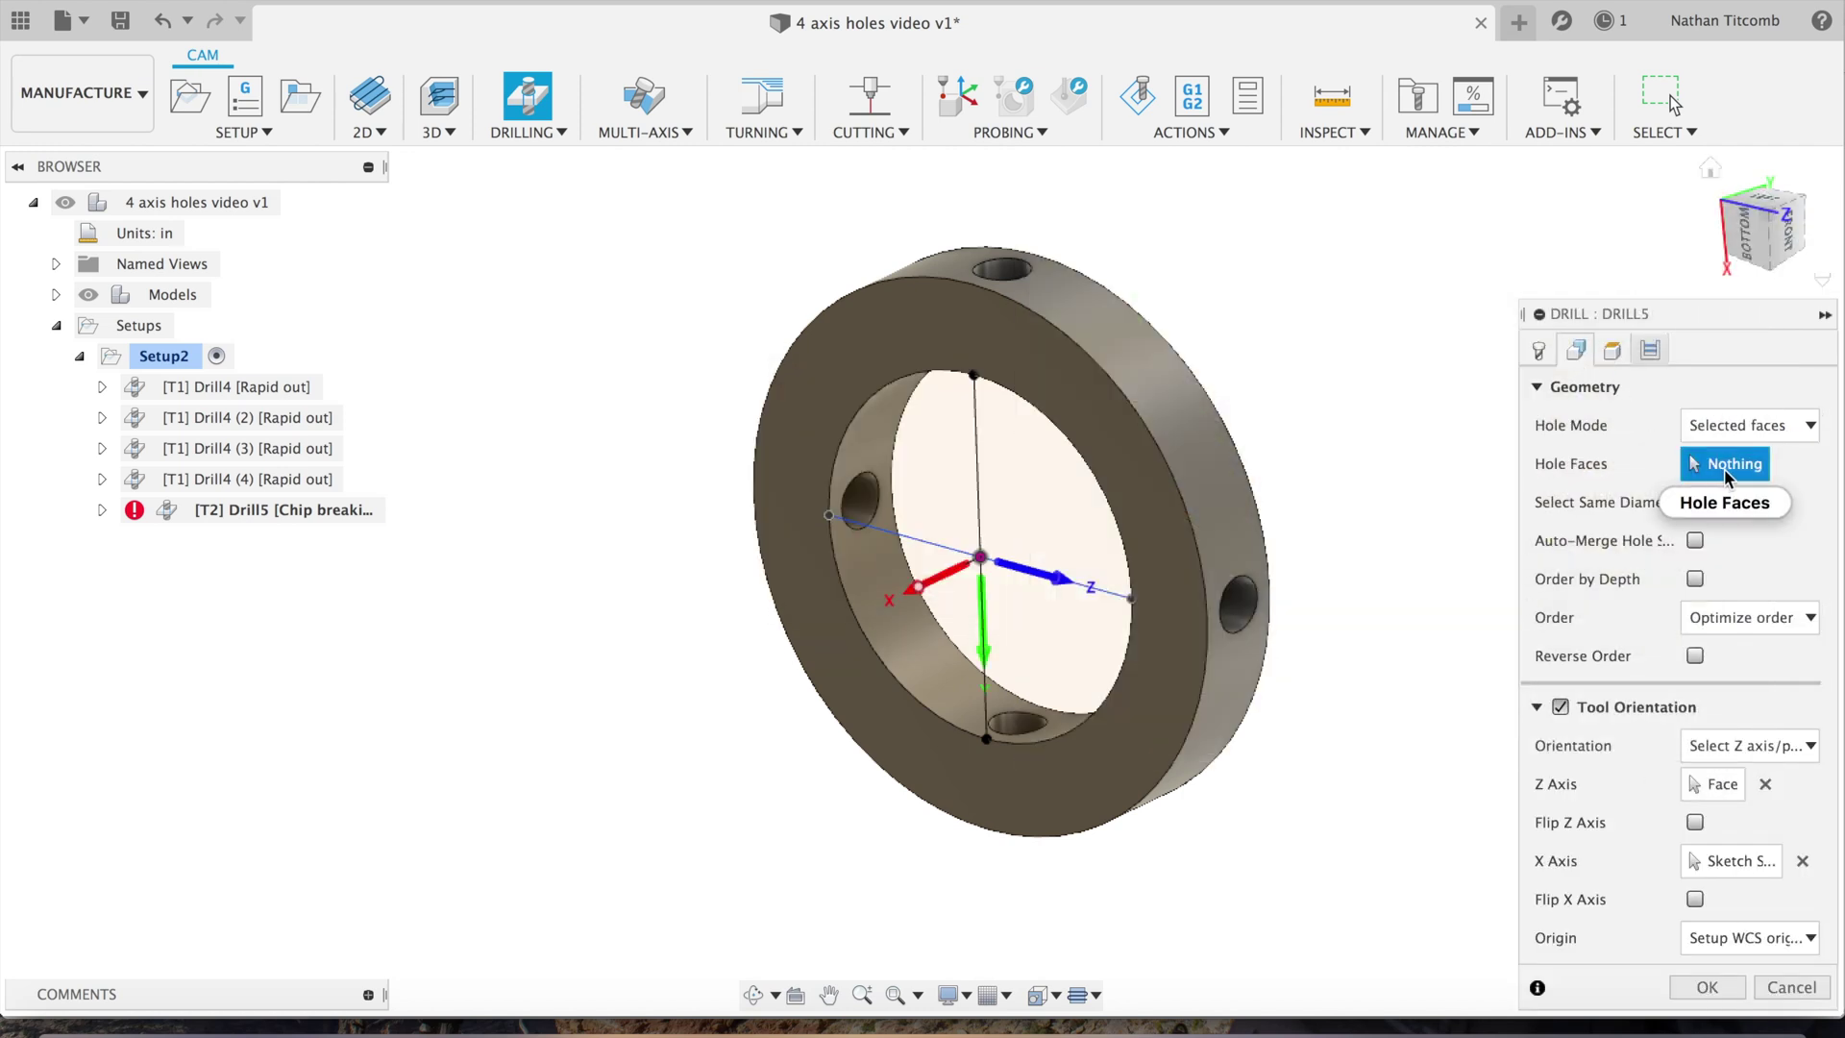
left_click(1248, 596)
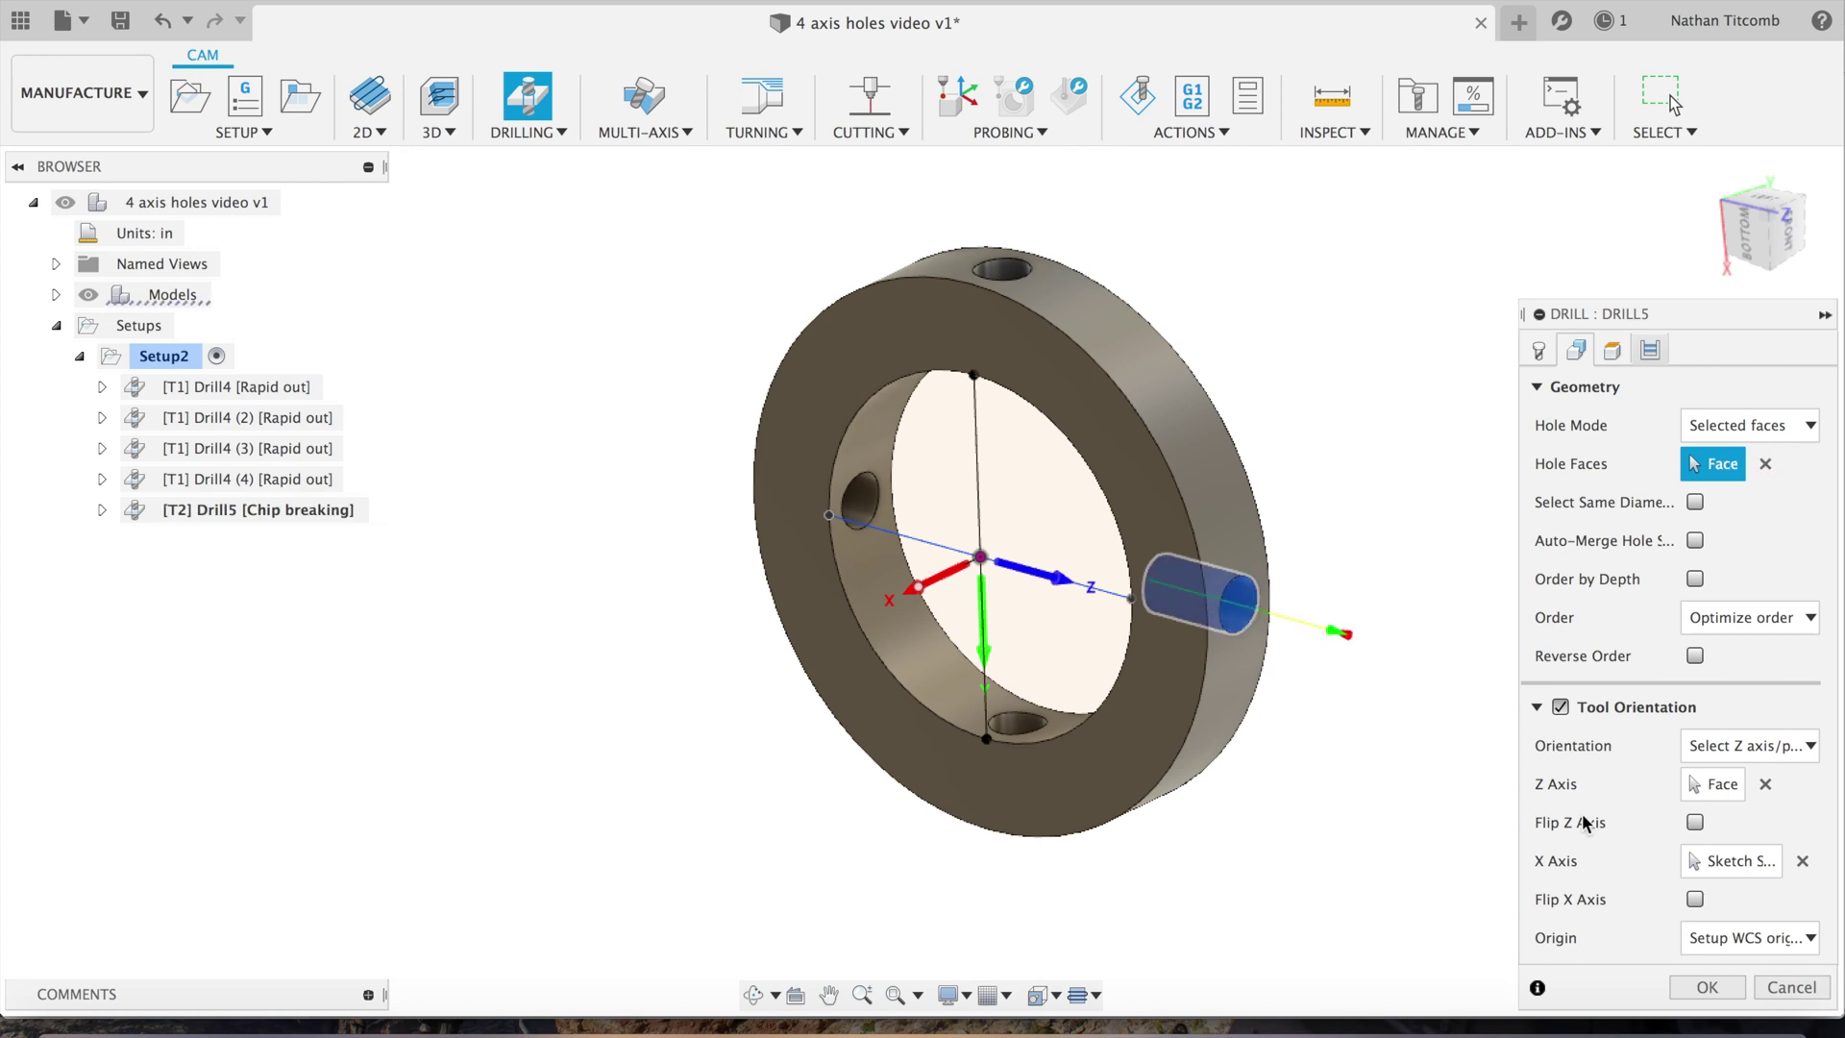
Accept Drill5 and compare its toolpath with Drill4 (4).
left_click(1708, 987)
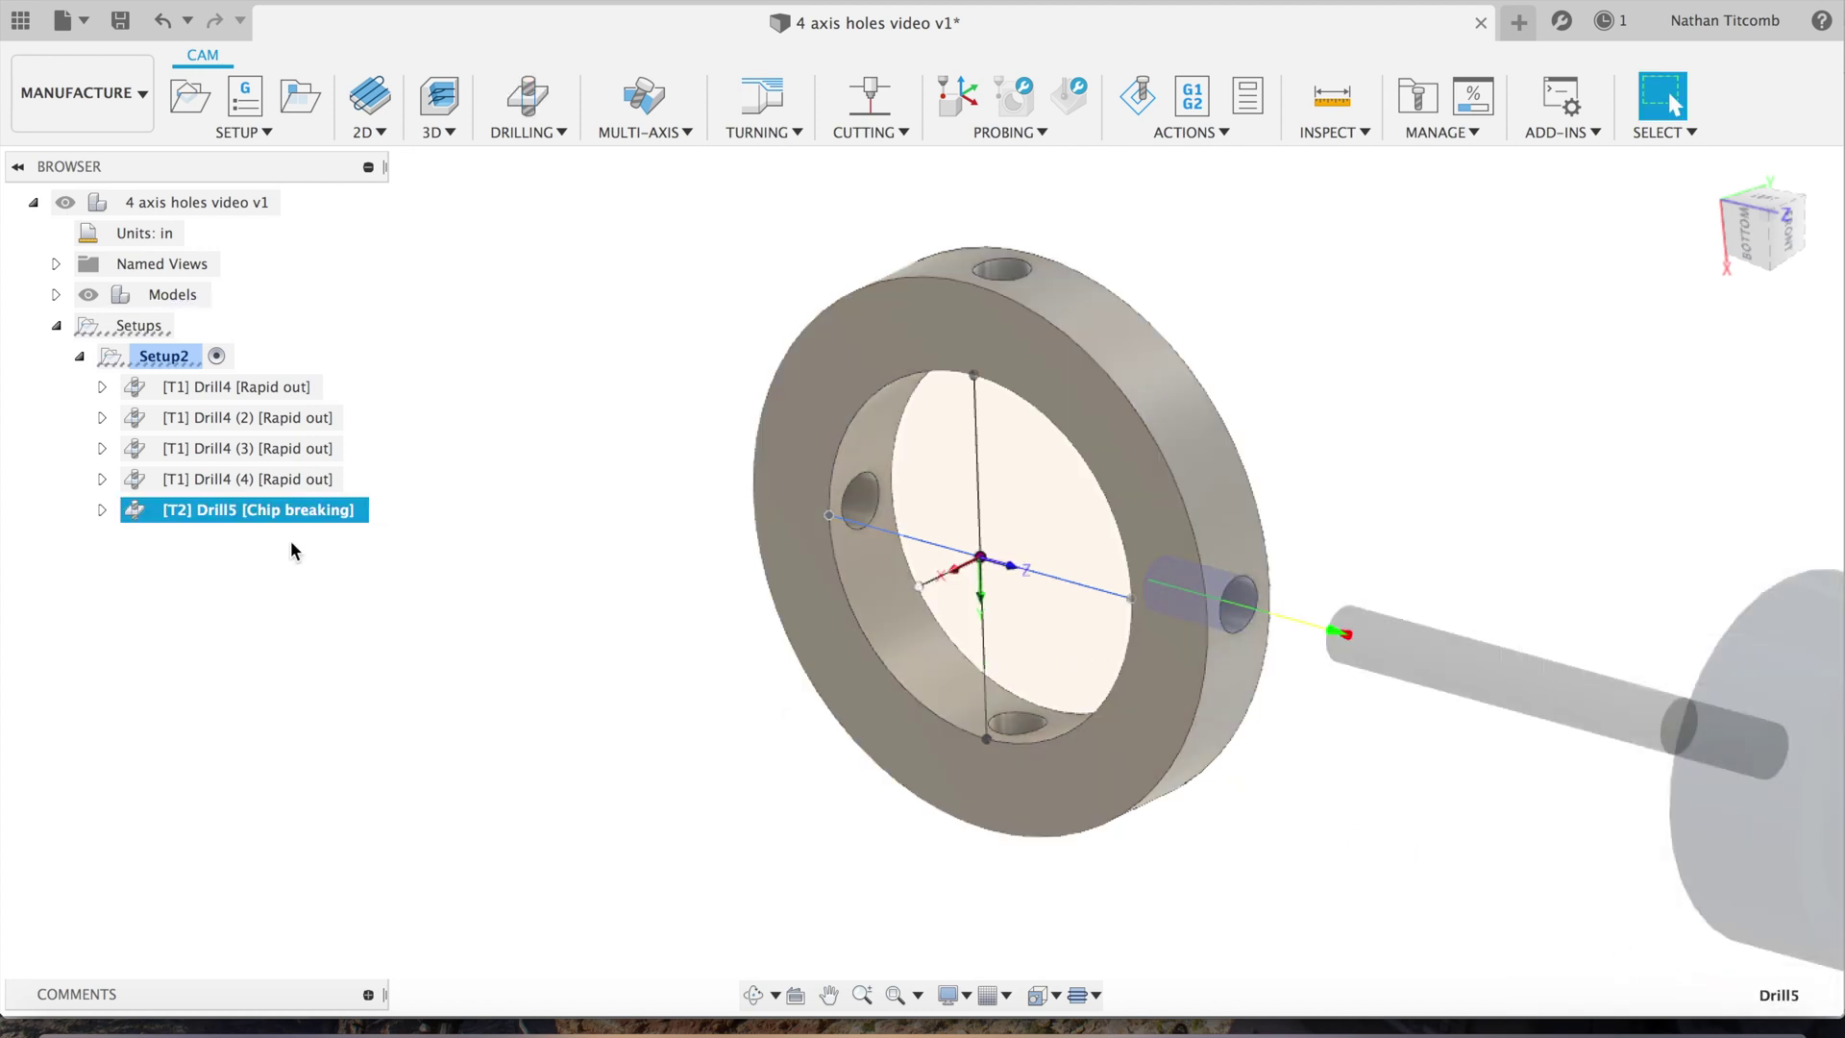
left_click(279, 480)
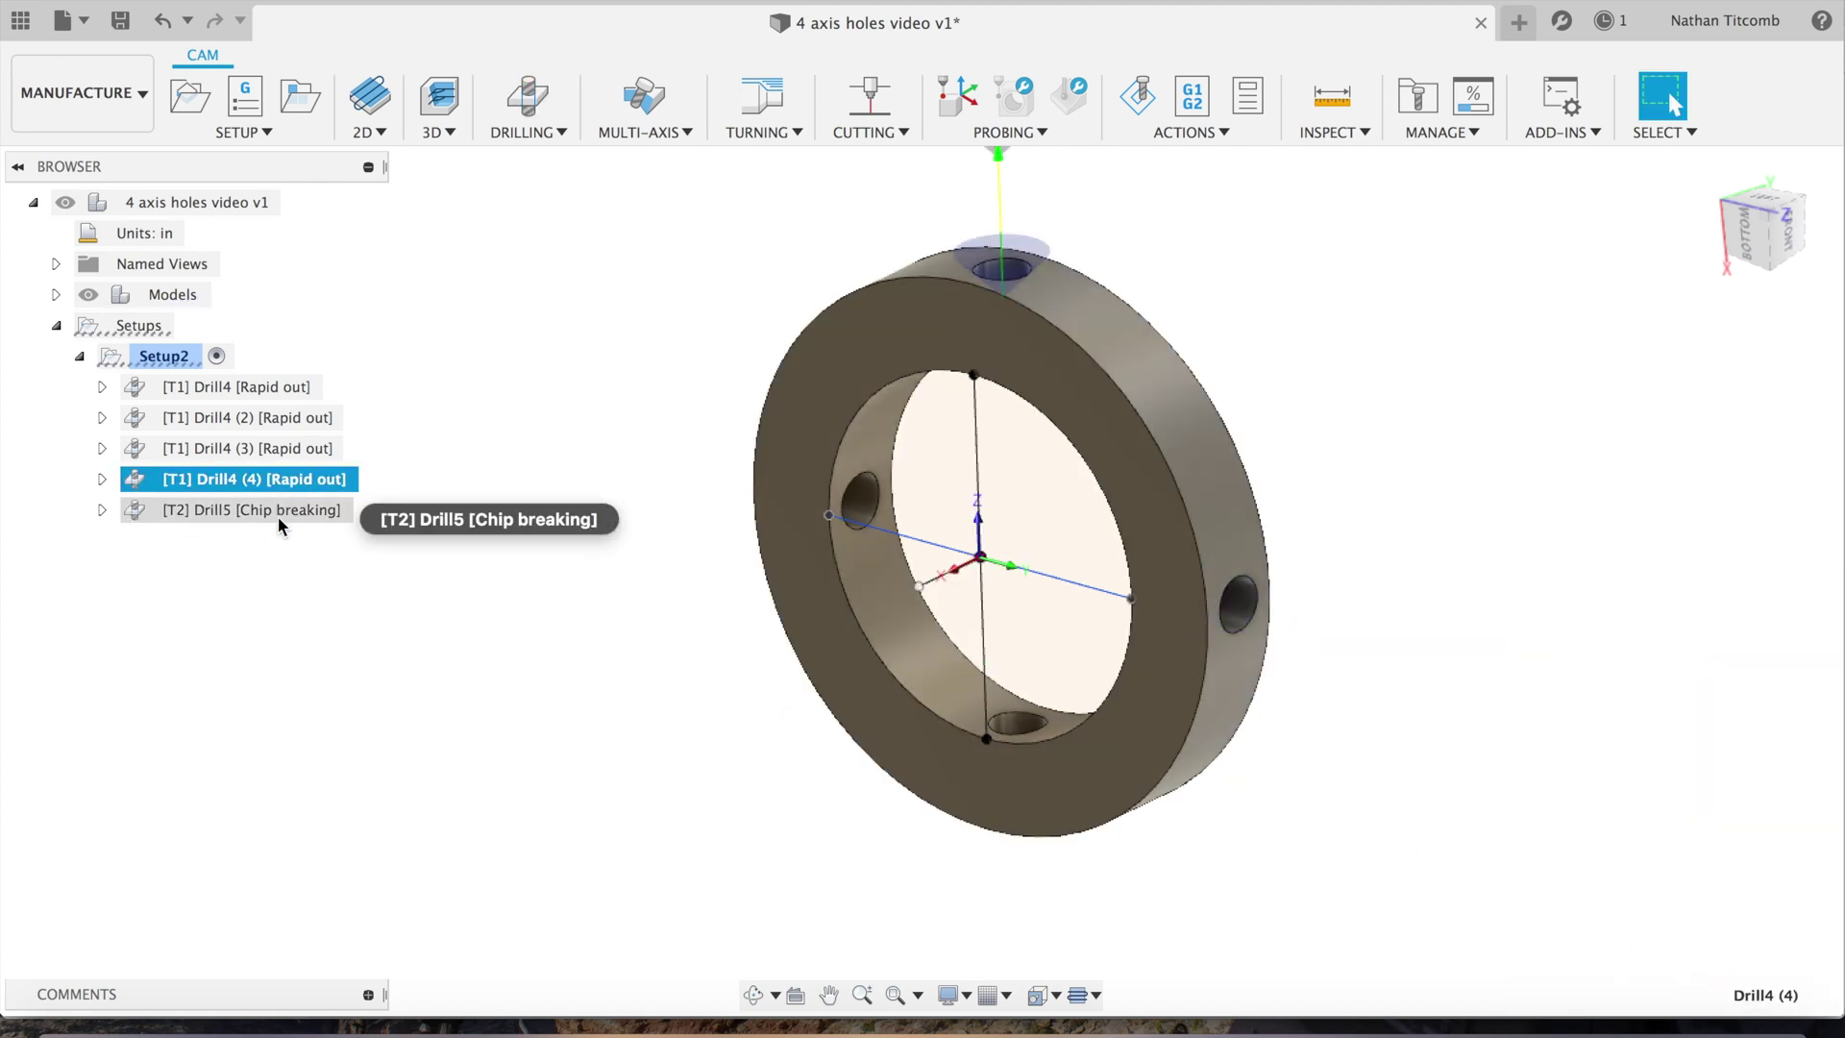
left_click(279, 514)
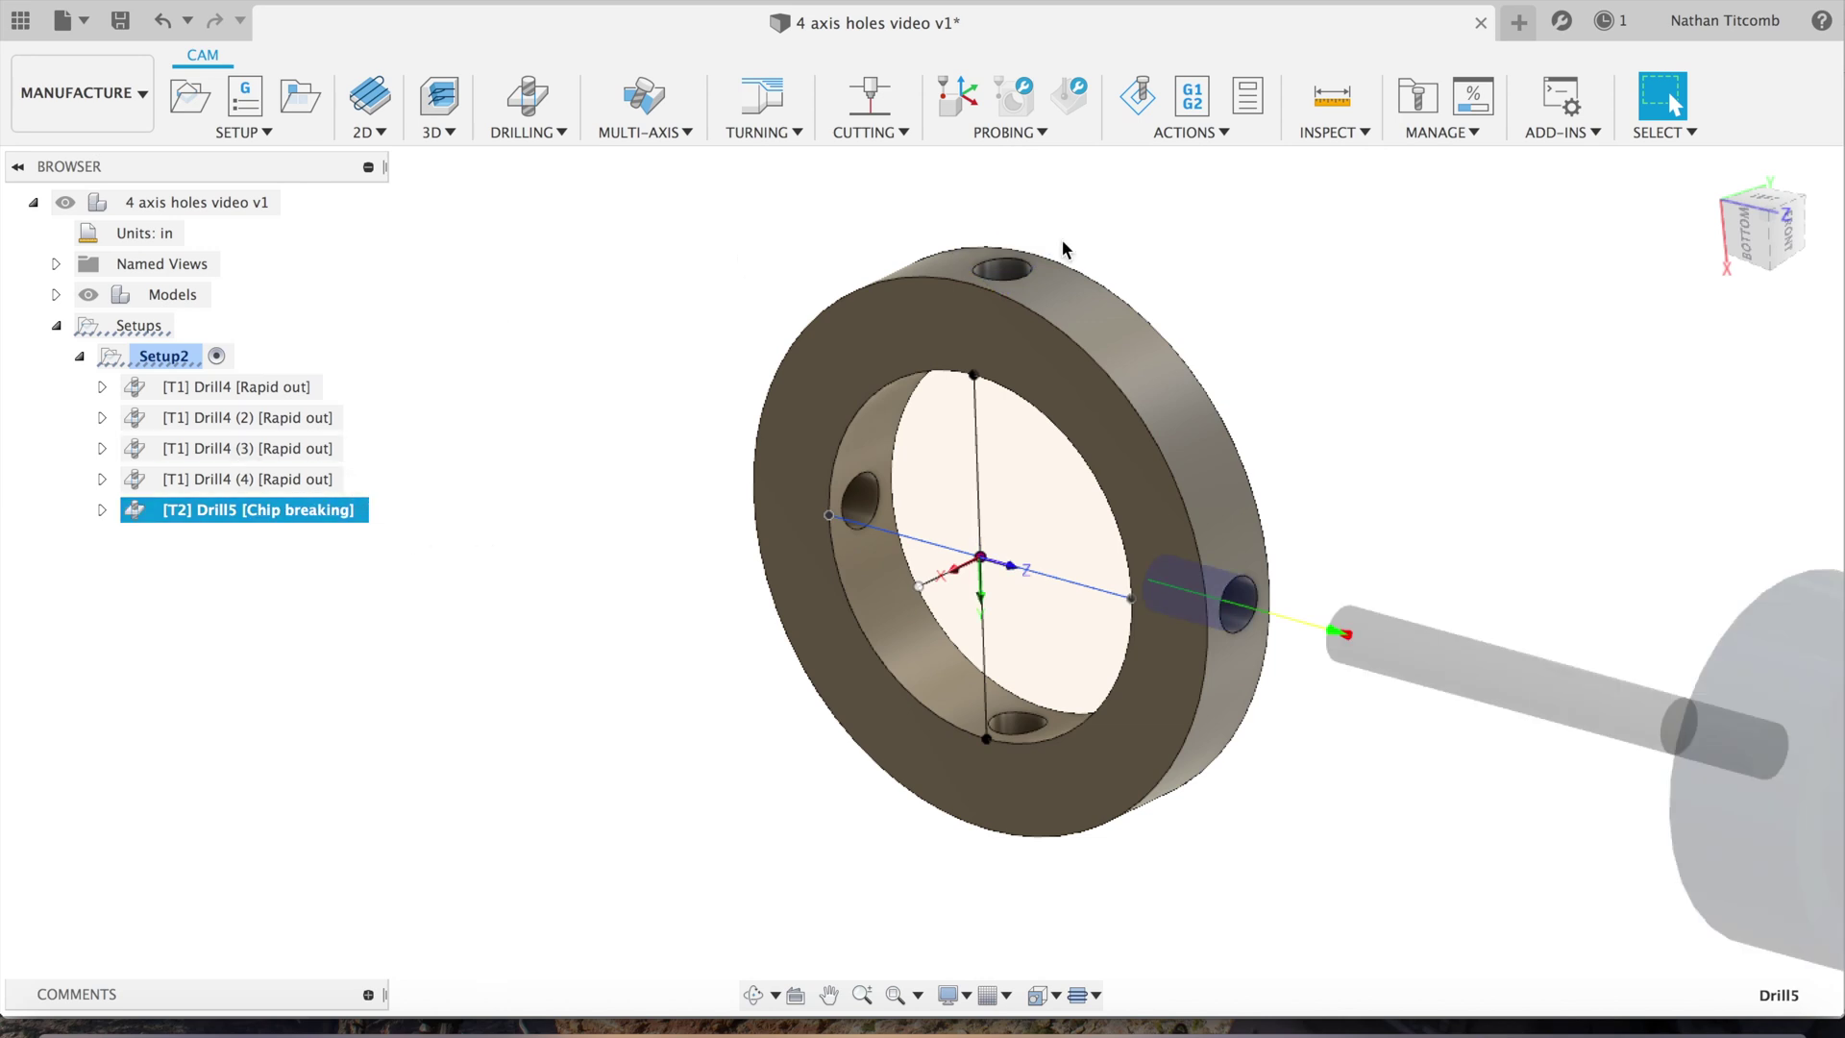
Orbit to head-on, top and angled views to compare the Drill4 (4) and Drill5 toolpaths.
middle_click_drag(1667, 414, 1547, 418, "shift")
mouse_move(20, 234)
middle_mouse_down("shift")
mouse_move(67, 235)
mouse_move(29, 218)
mouse_move(5, 168)
mouse_move(123, 252)
middle_mouse_up("shift")
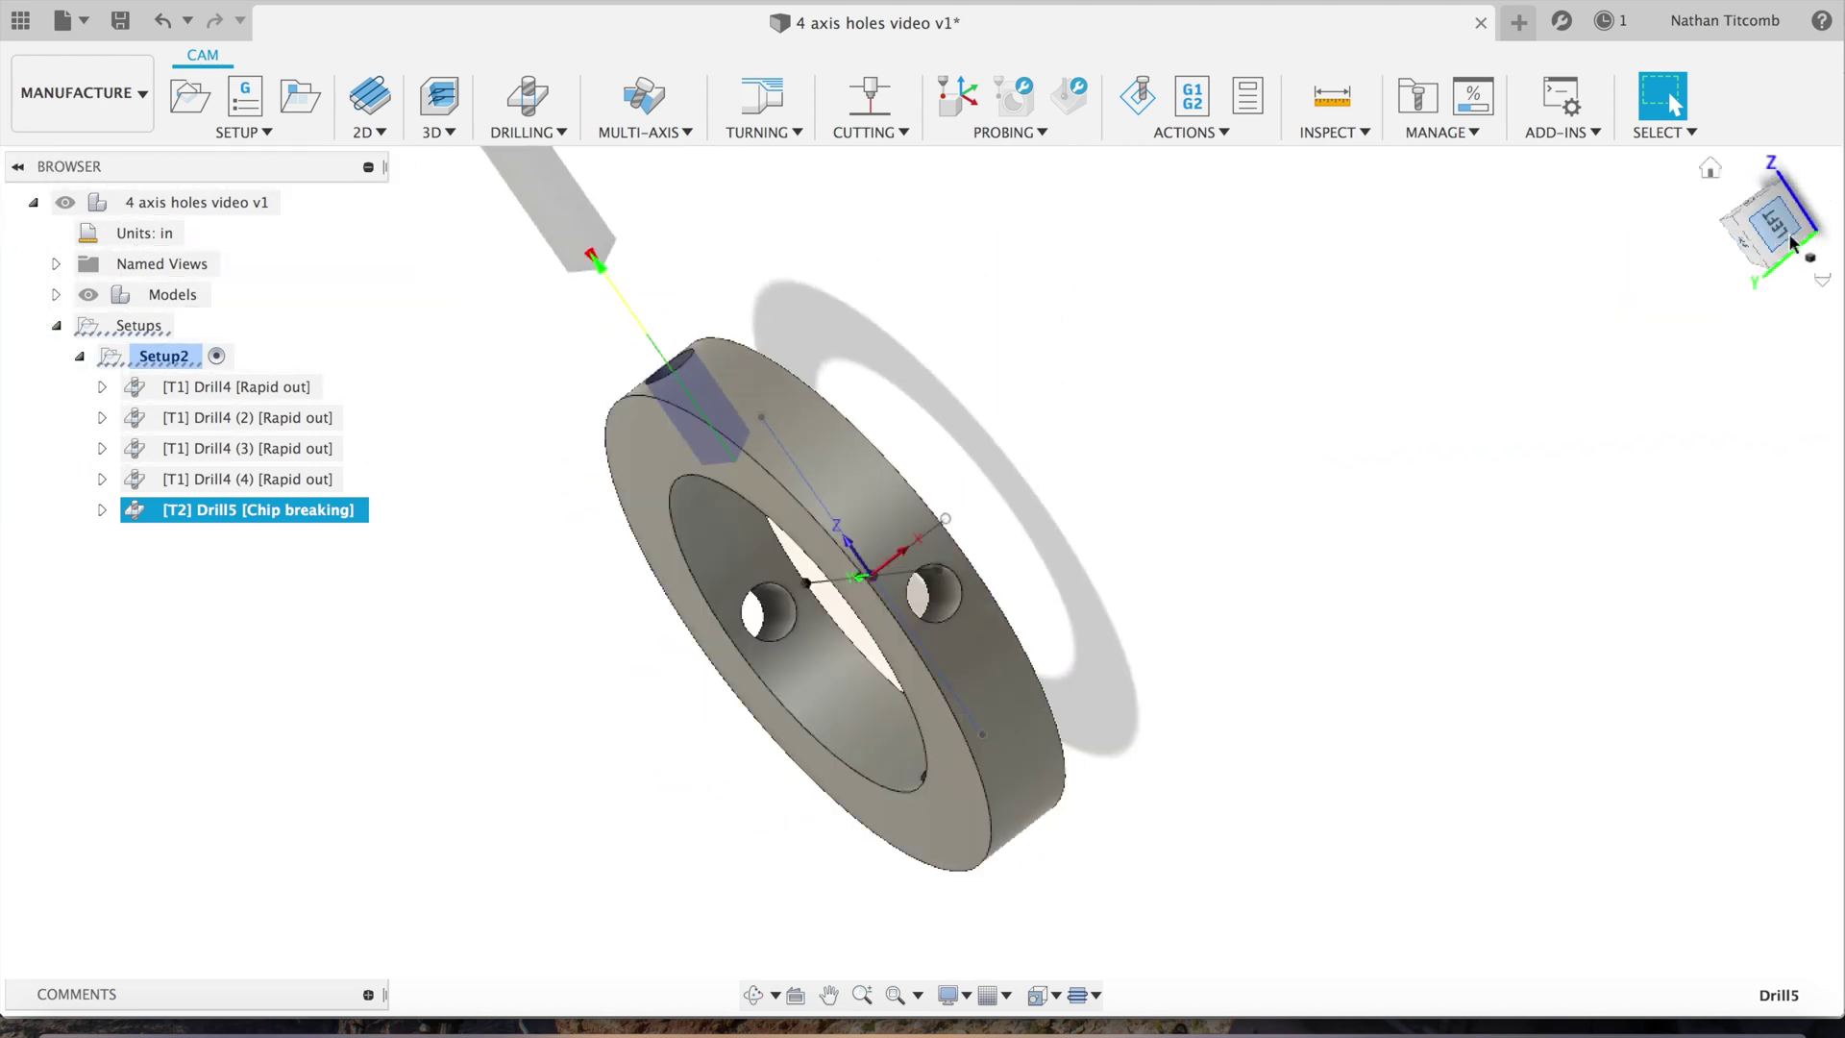
left_click_drag(1800, 223, 1571, 241)
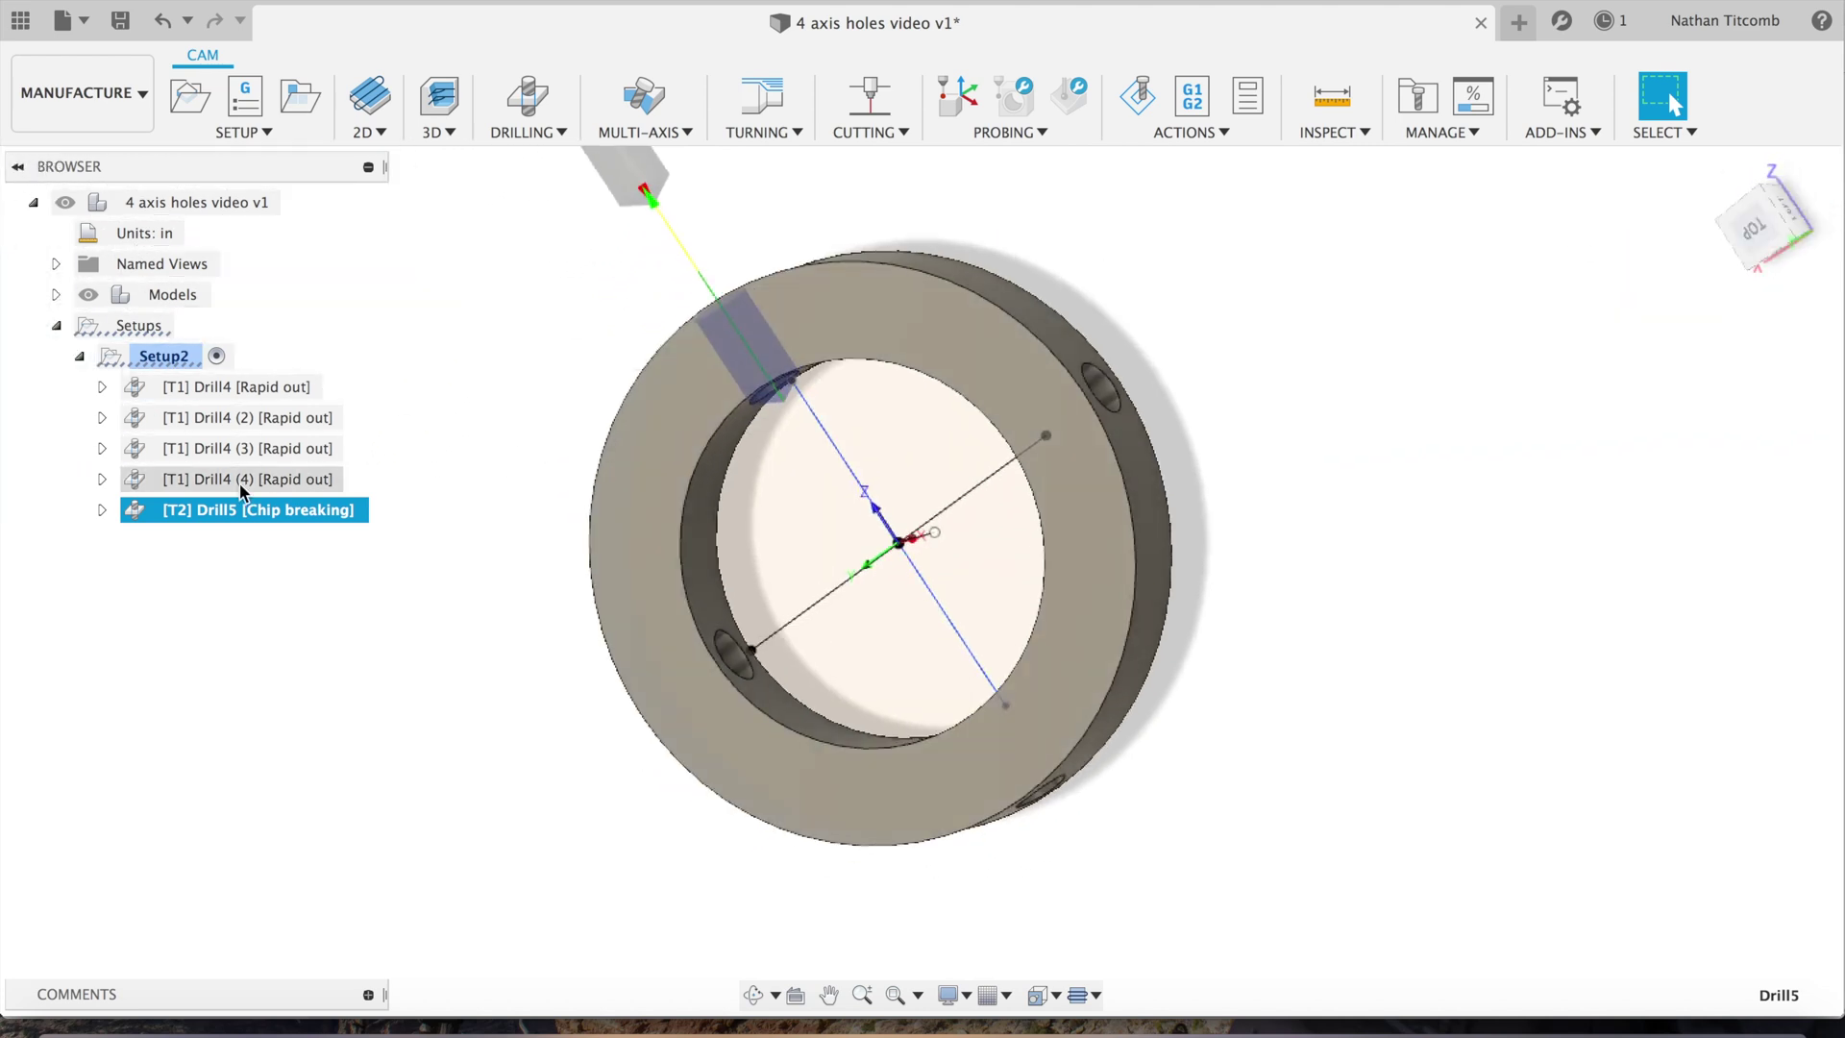
left_click(240, 480)
left_click(239, 507)
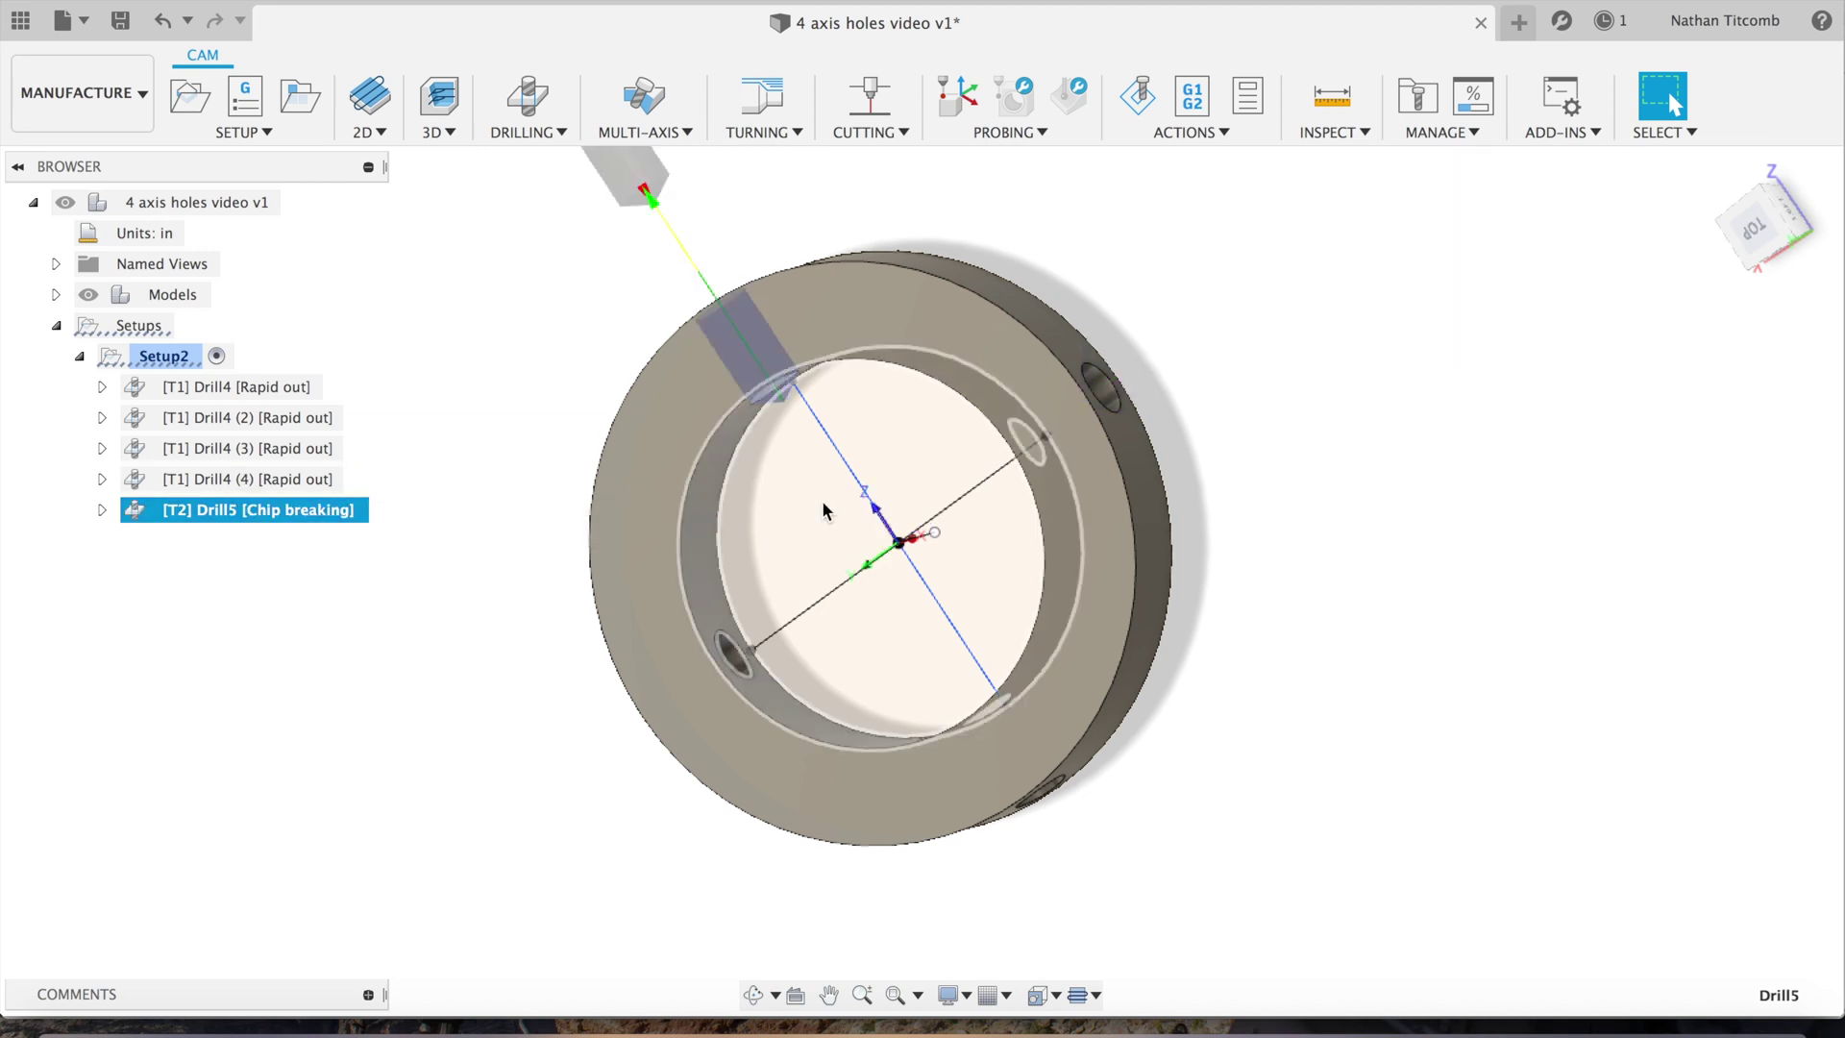
left_click_drag(1764, 231, 1706, 239)
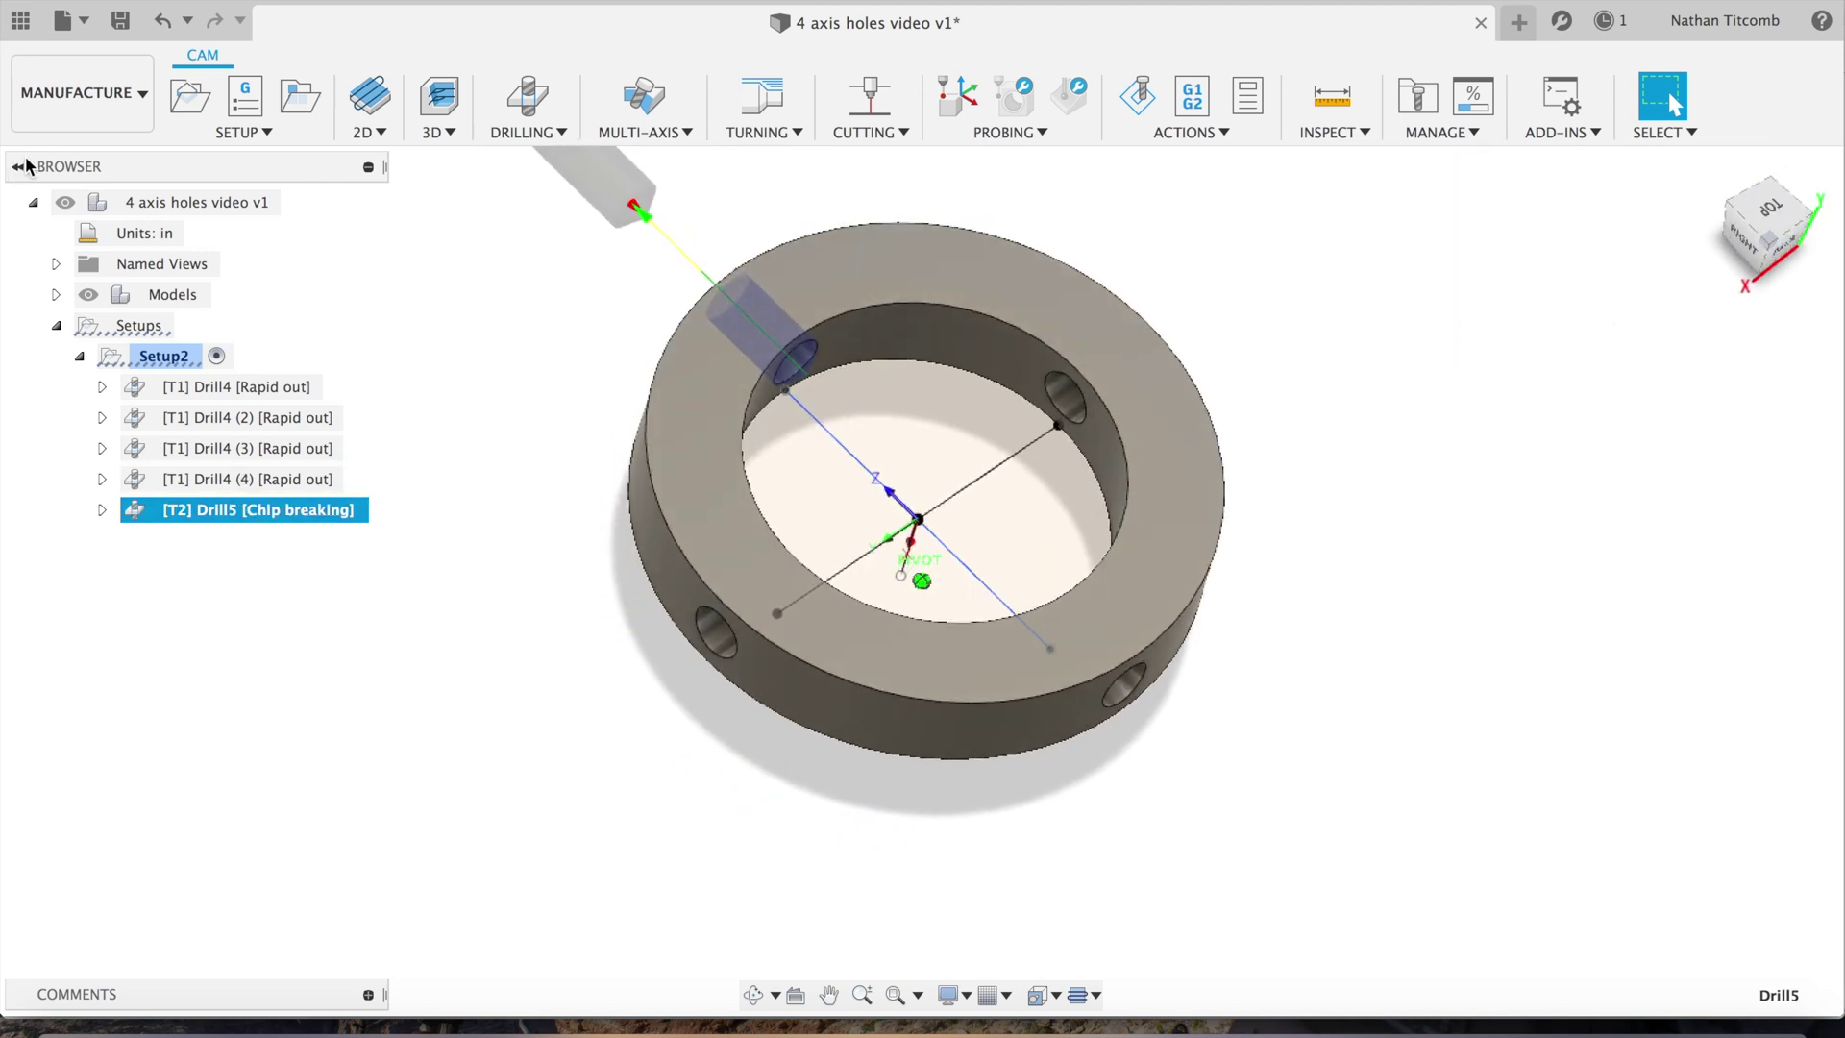
right_click(257, 516)
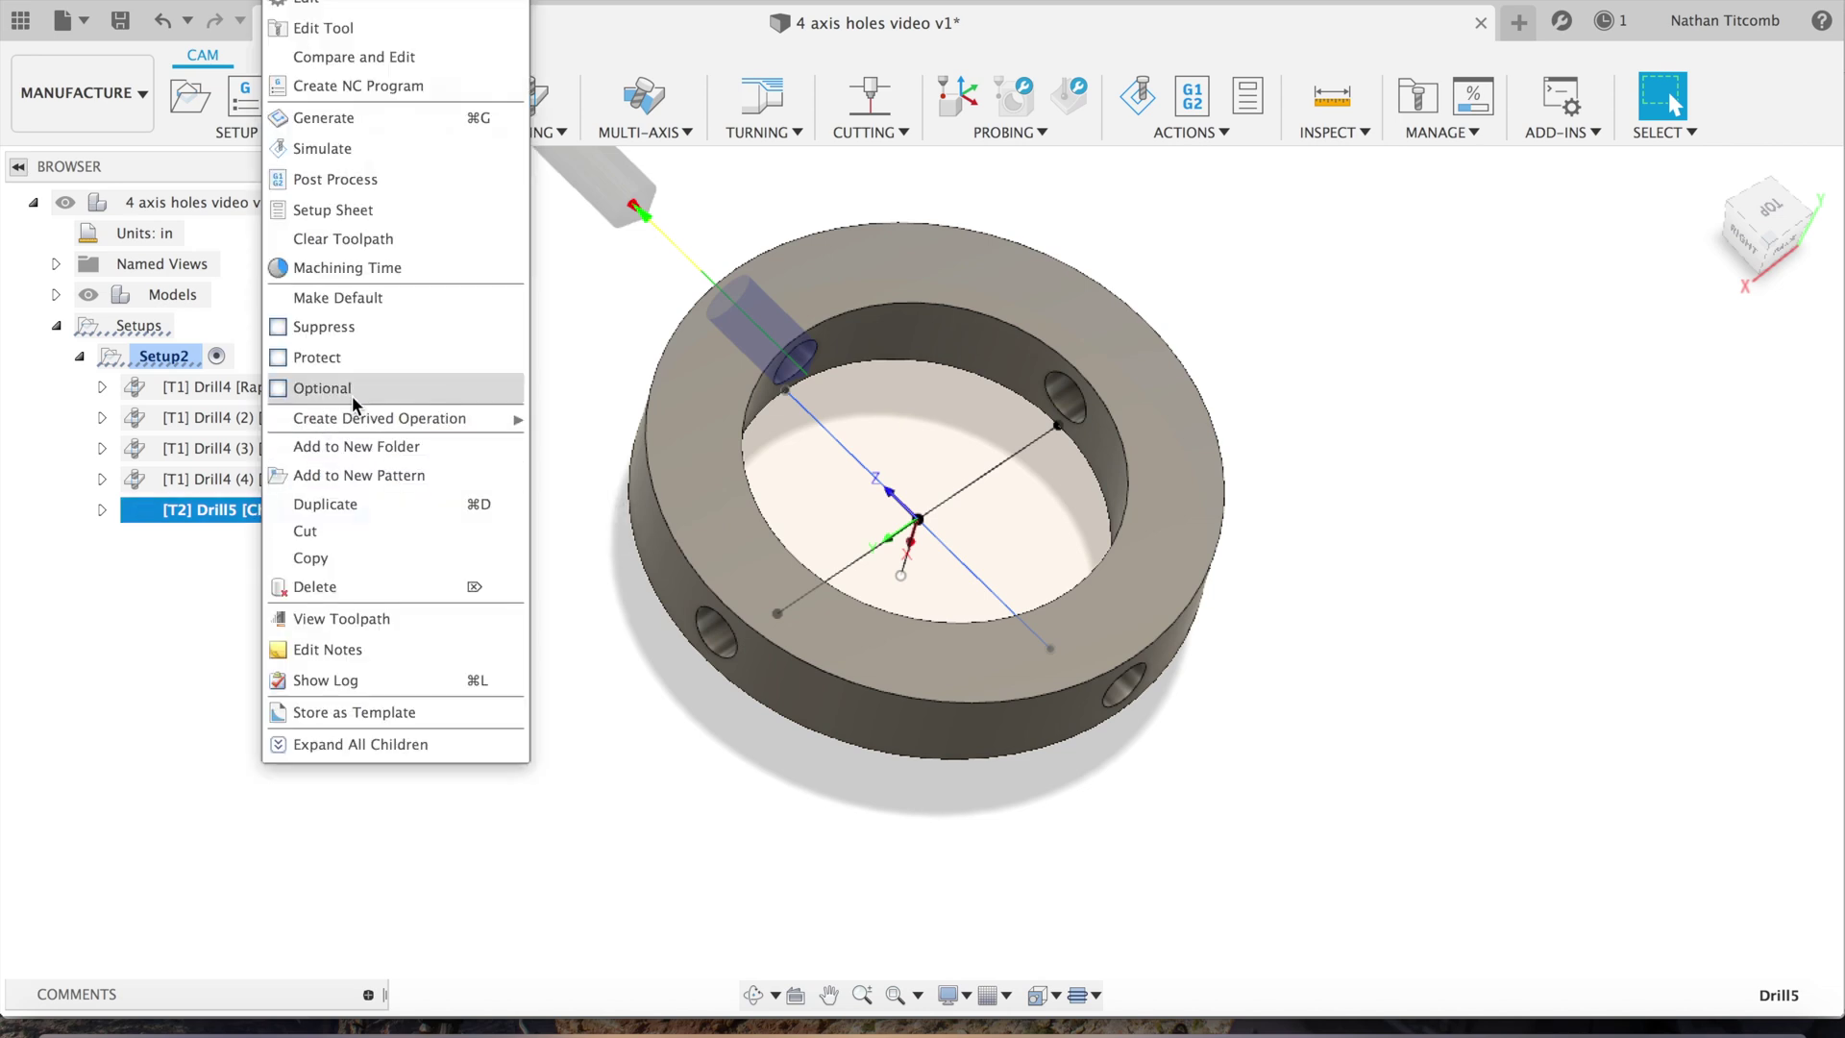
Duplicate Drill5 and open the Drill5 (2) copy for editing.
left_click(371, 508)
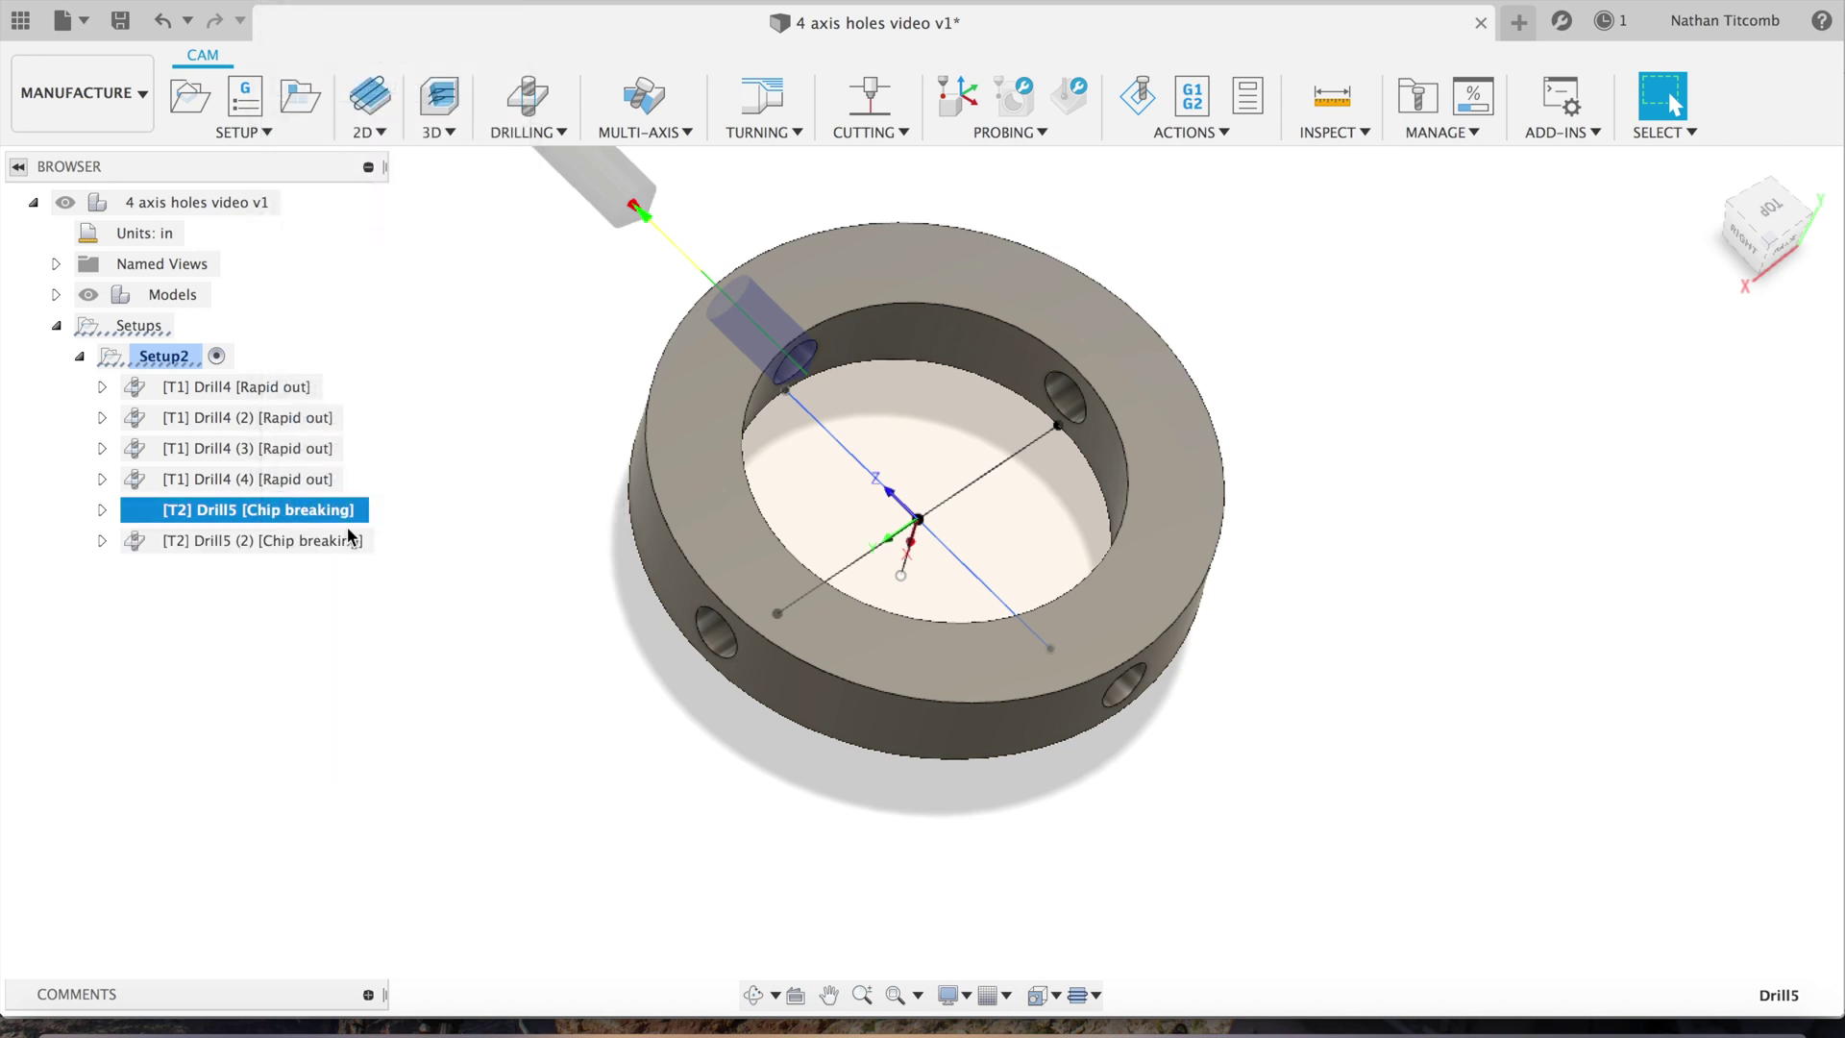
left_click(273, 540)
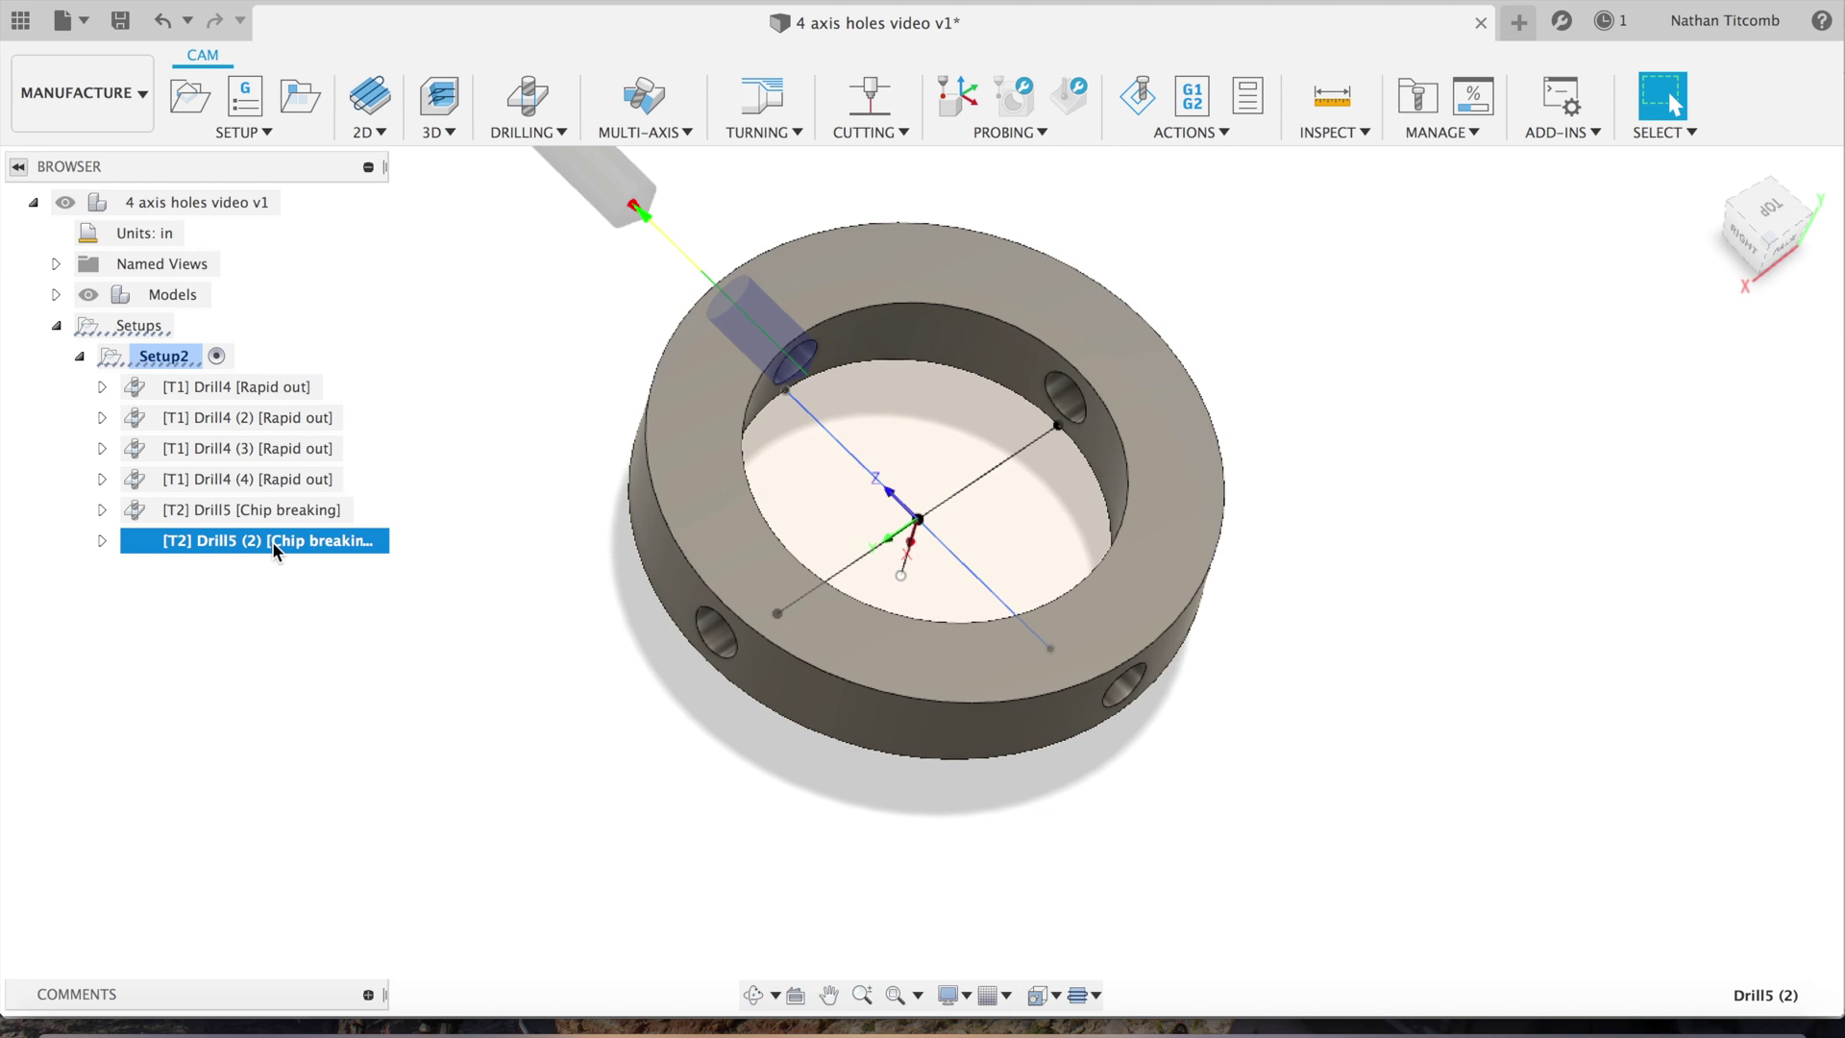
right_click(273, 541)
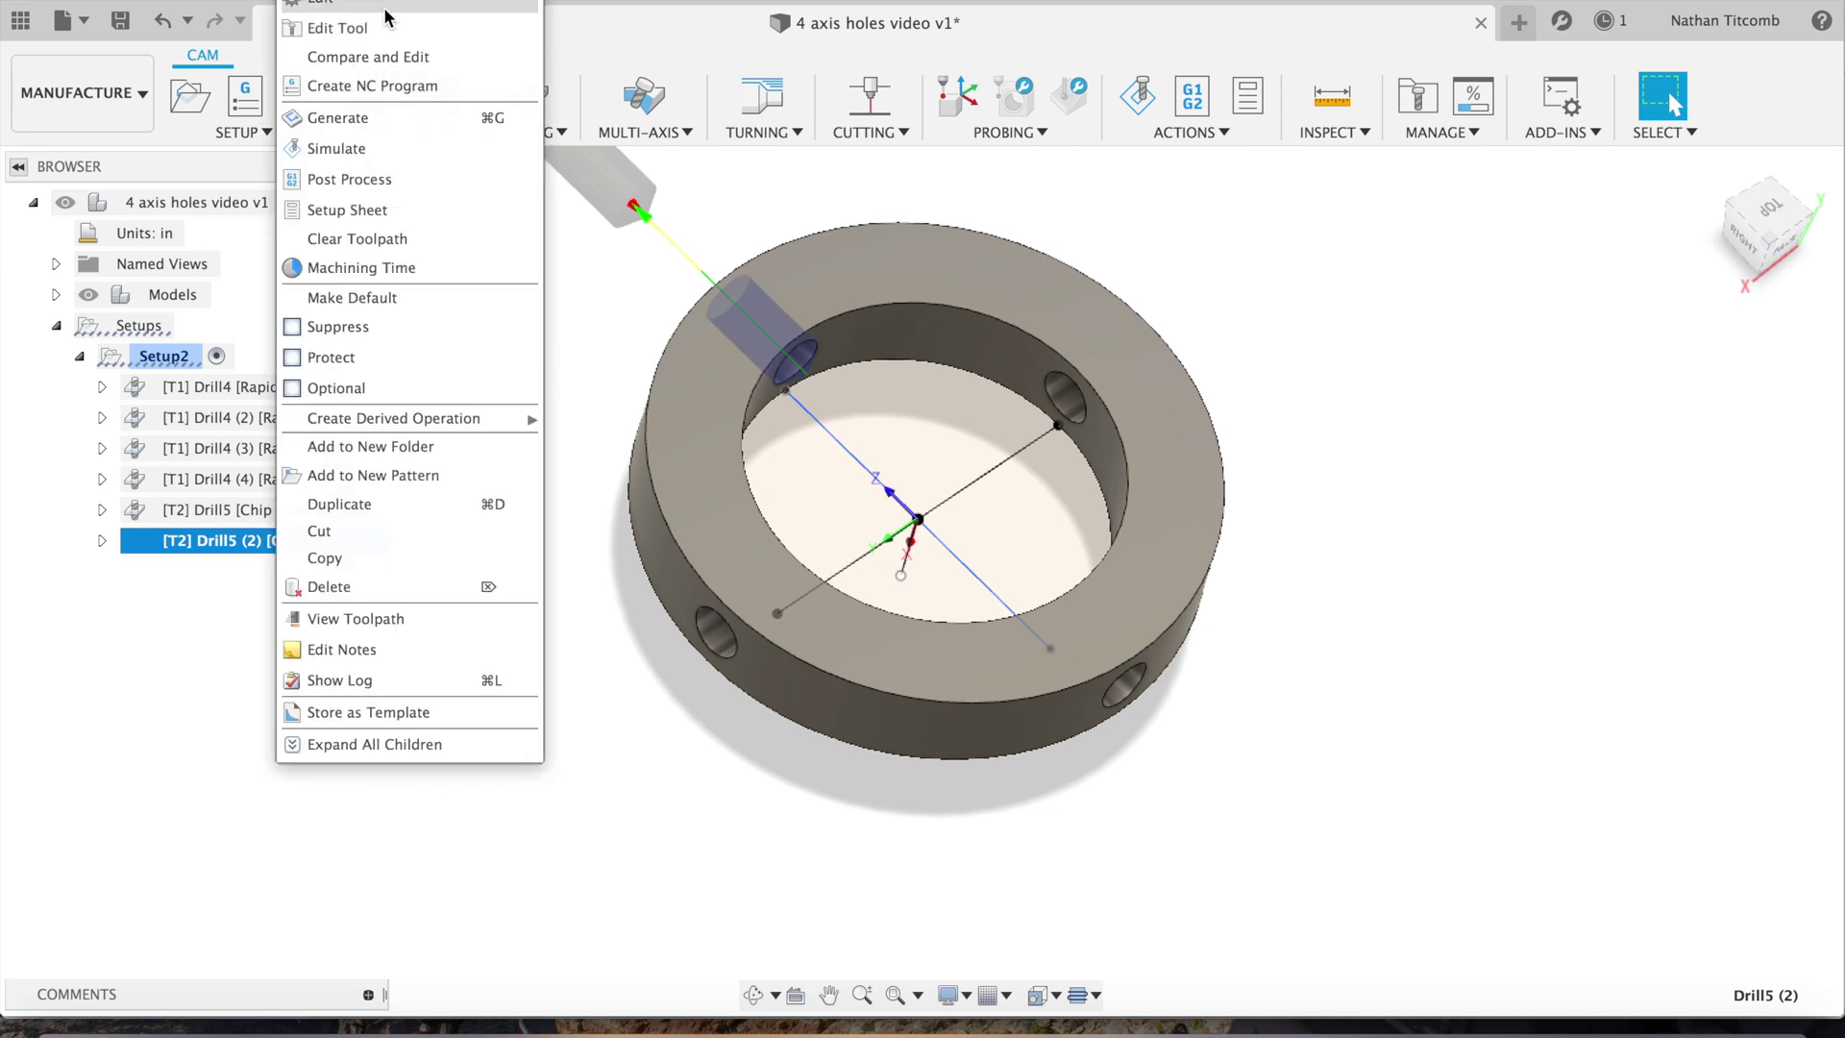
left_click(1255, 288)
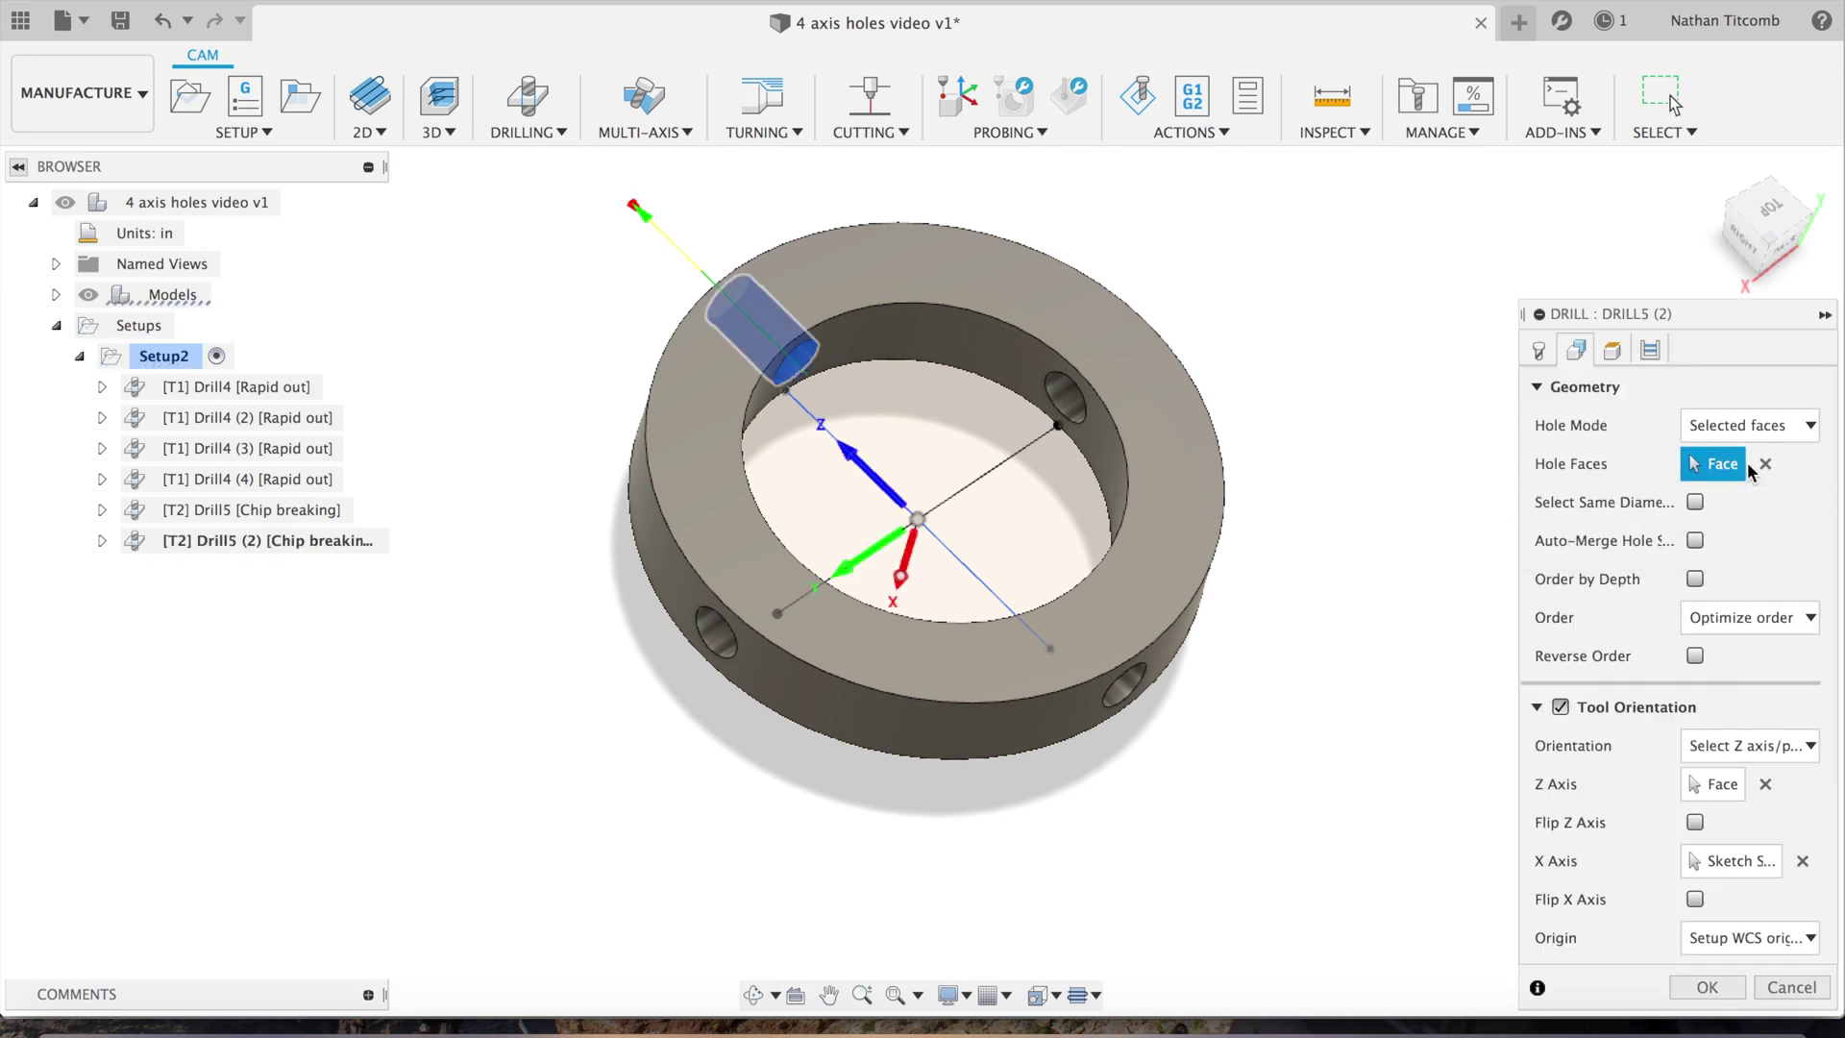
Clear the copied hole face and aim the tool axis along the lower-left radial hole.
left_click(1766, 468)
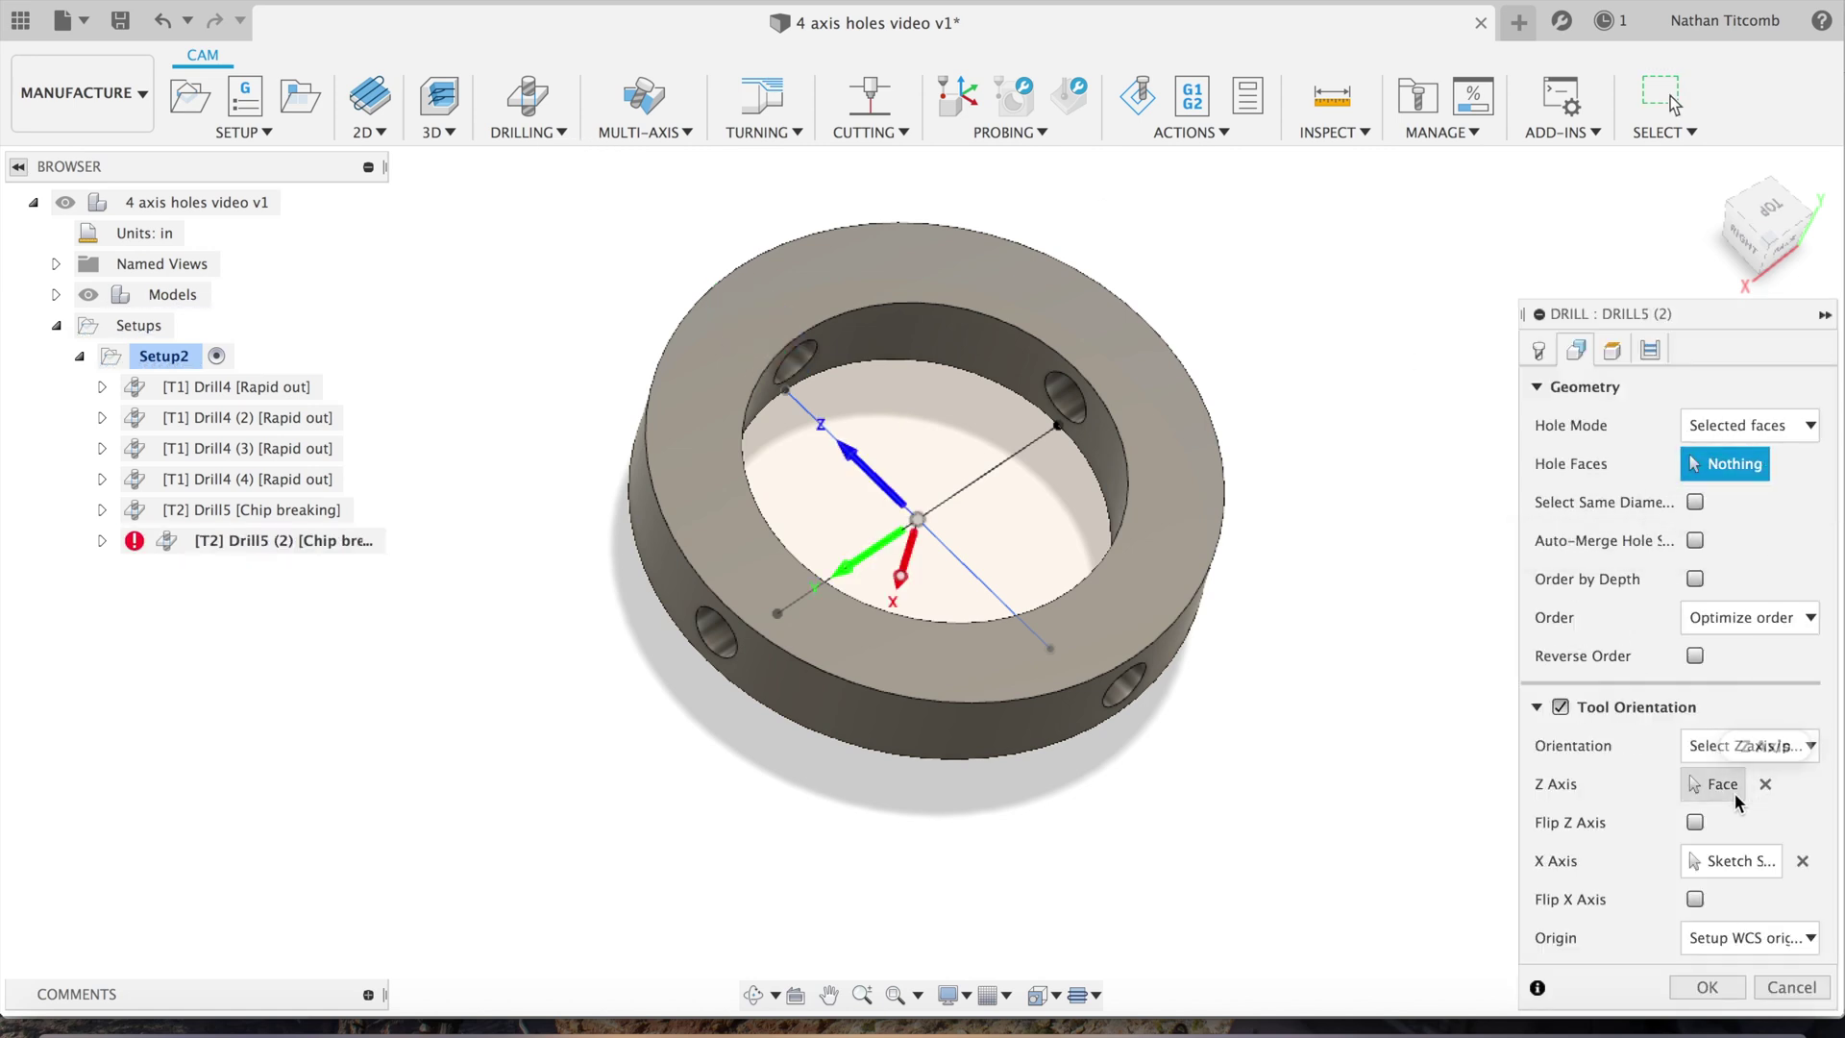
left_click(1734, 796)
left_click(716, 634)
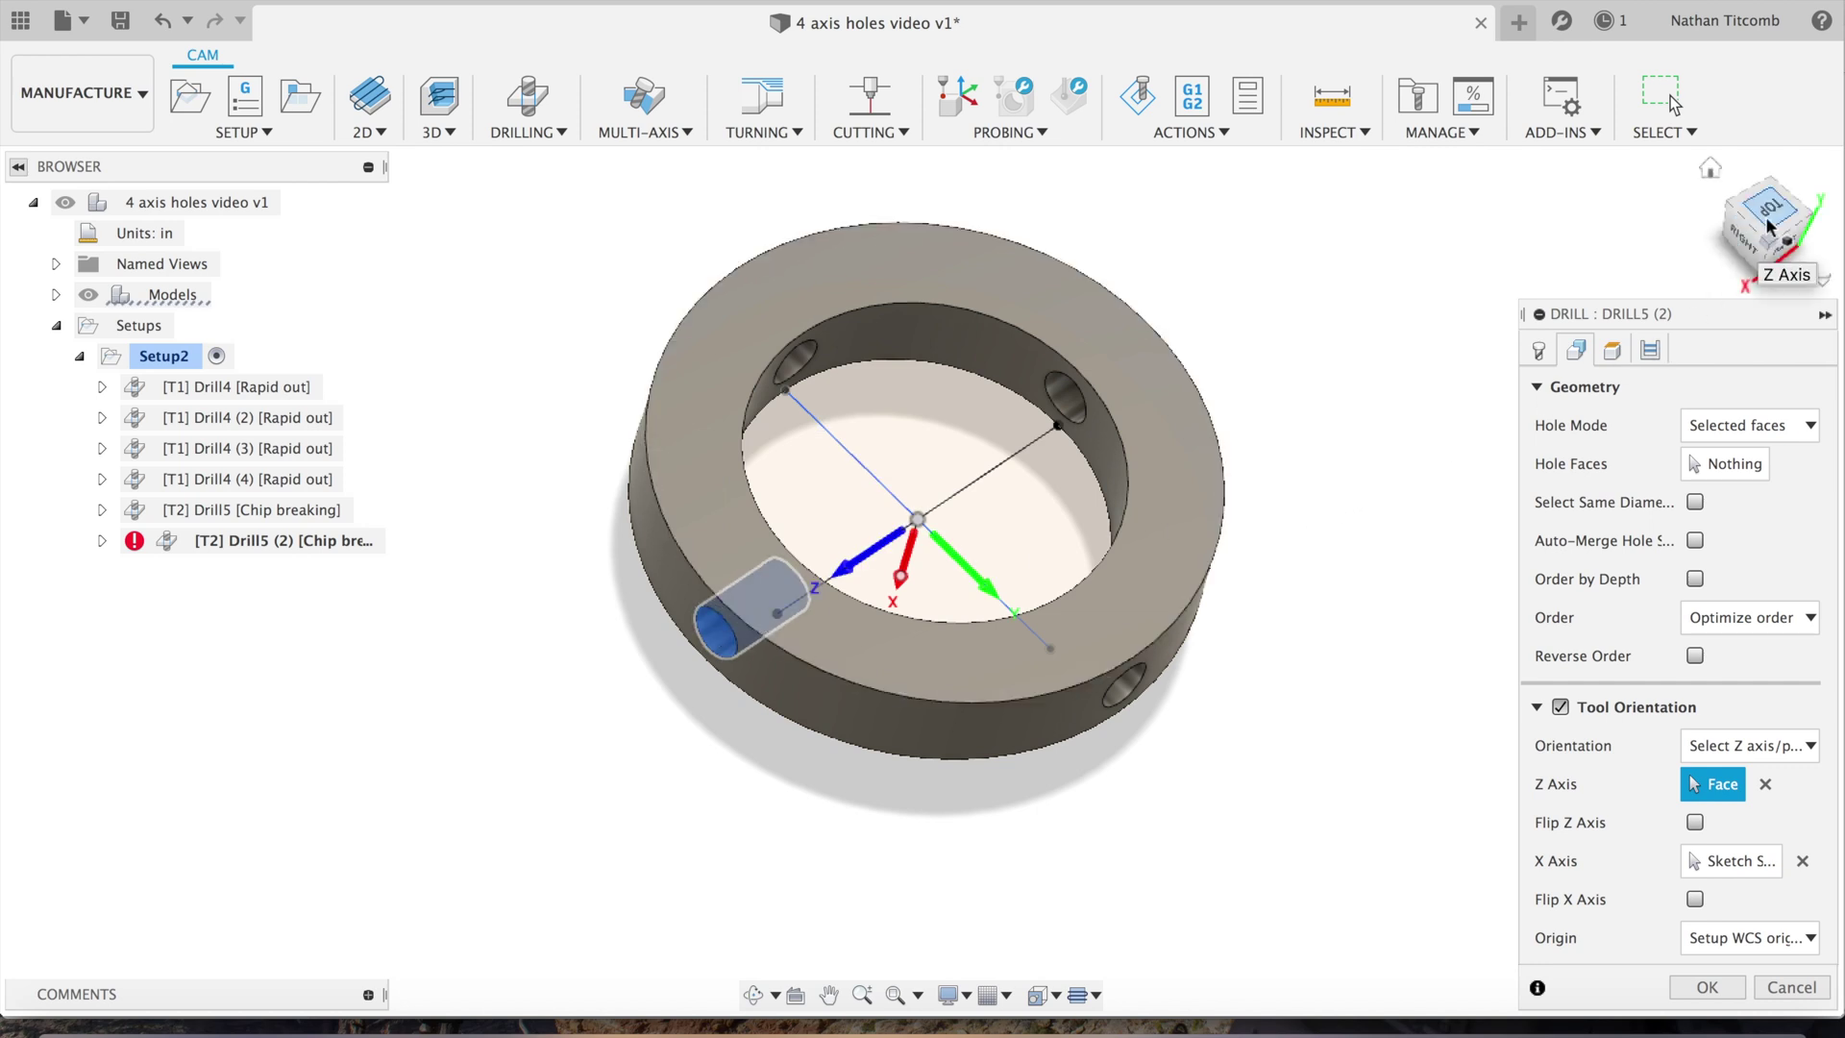
middle_click_drag(1809, 205, 1819, 127, "shift")
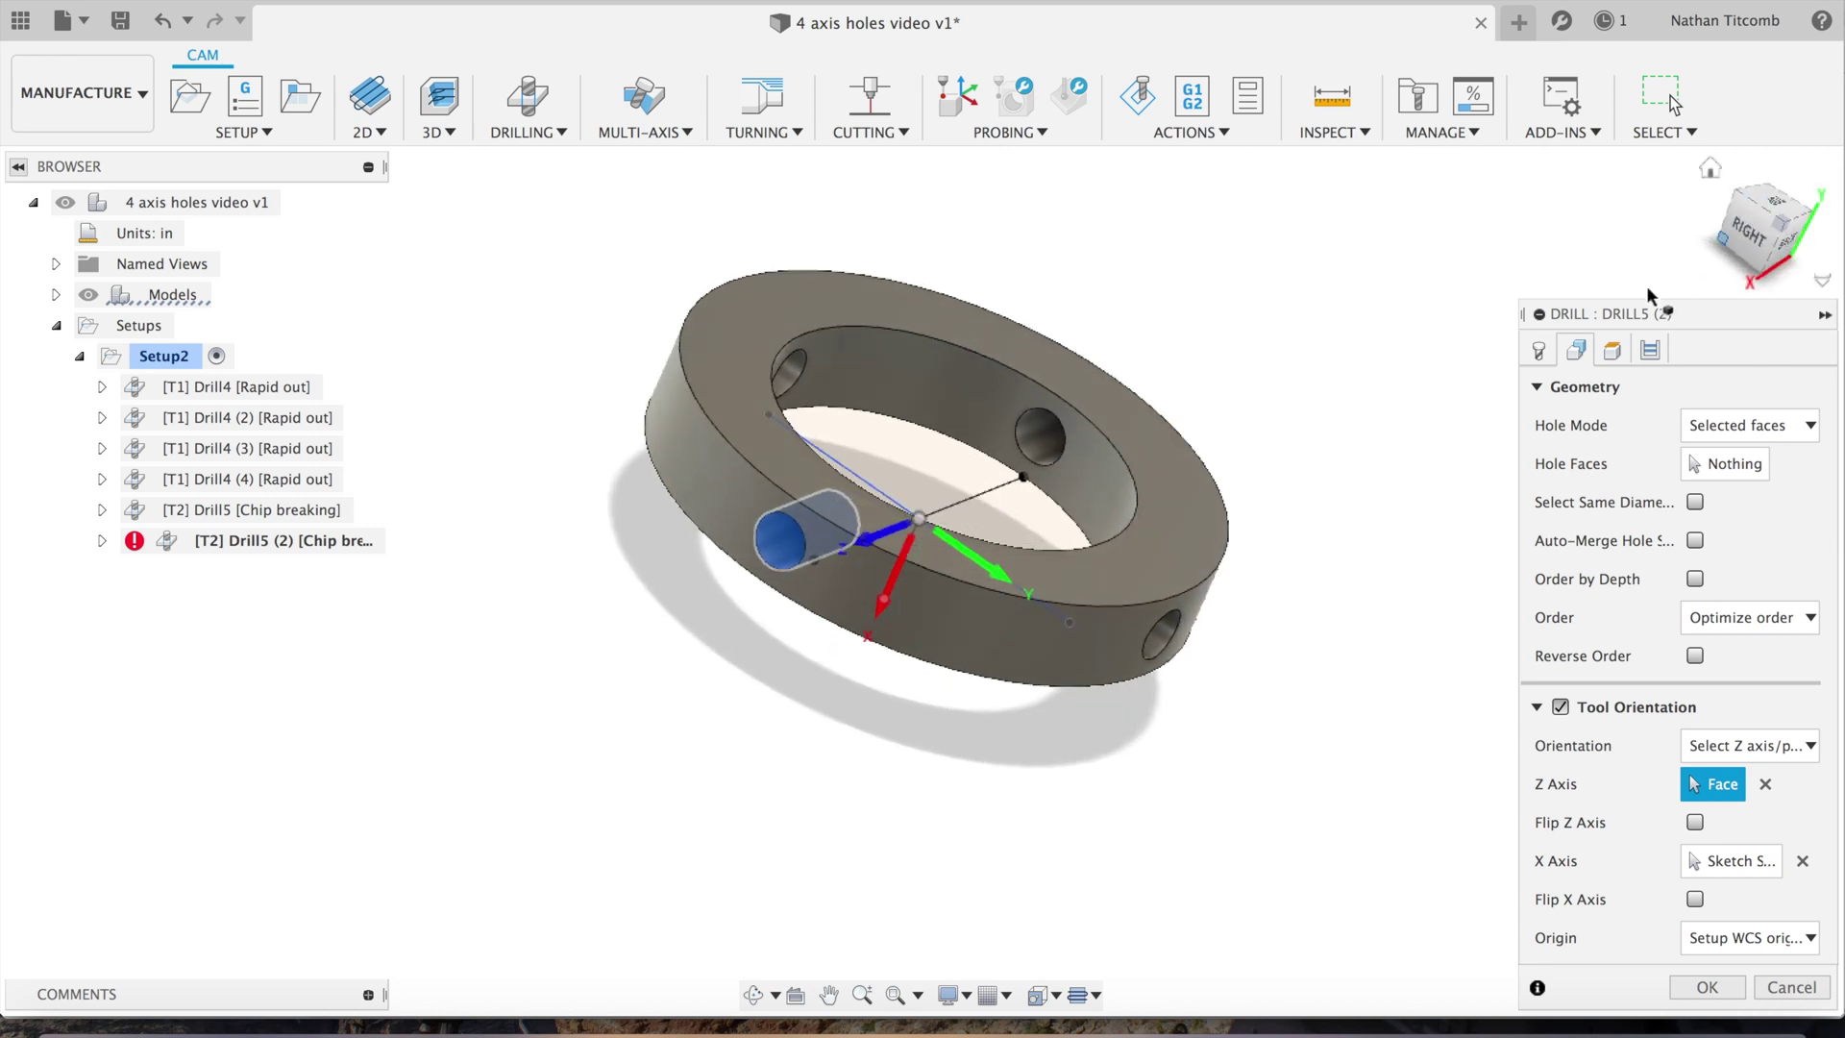
Review Drill5 (2)'s heights, chip-breaking cycle and feed settings against the speeds and feeds calculator.
left_click(1611, 349)
scroll(1631, 784, "down", 3)
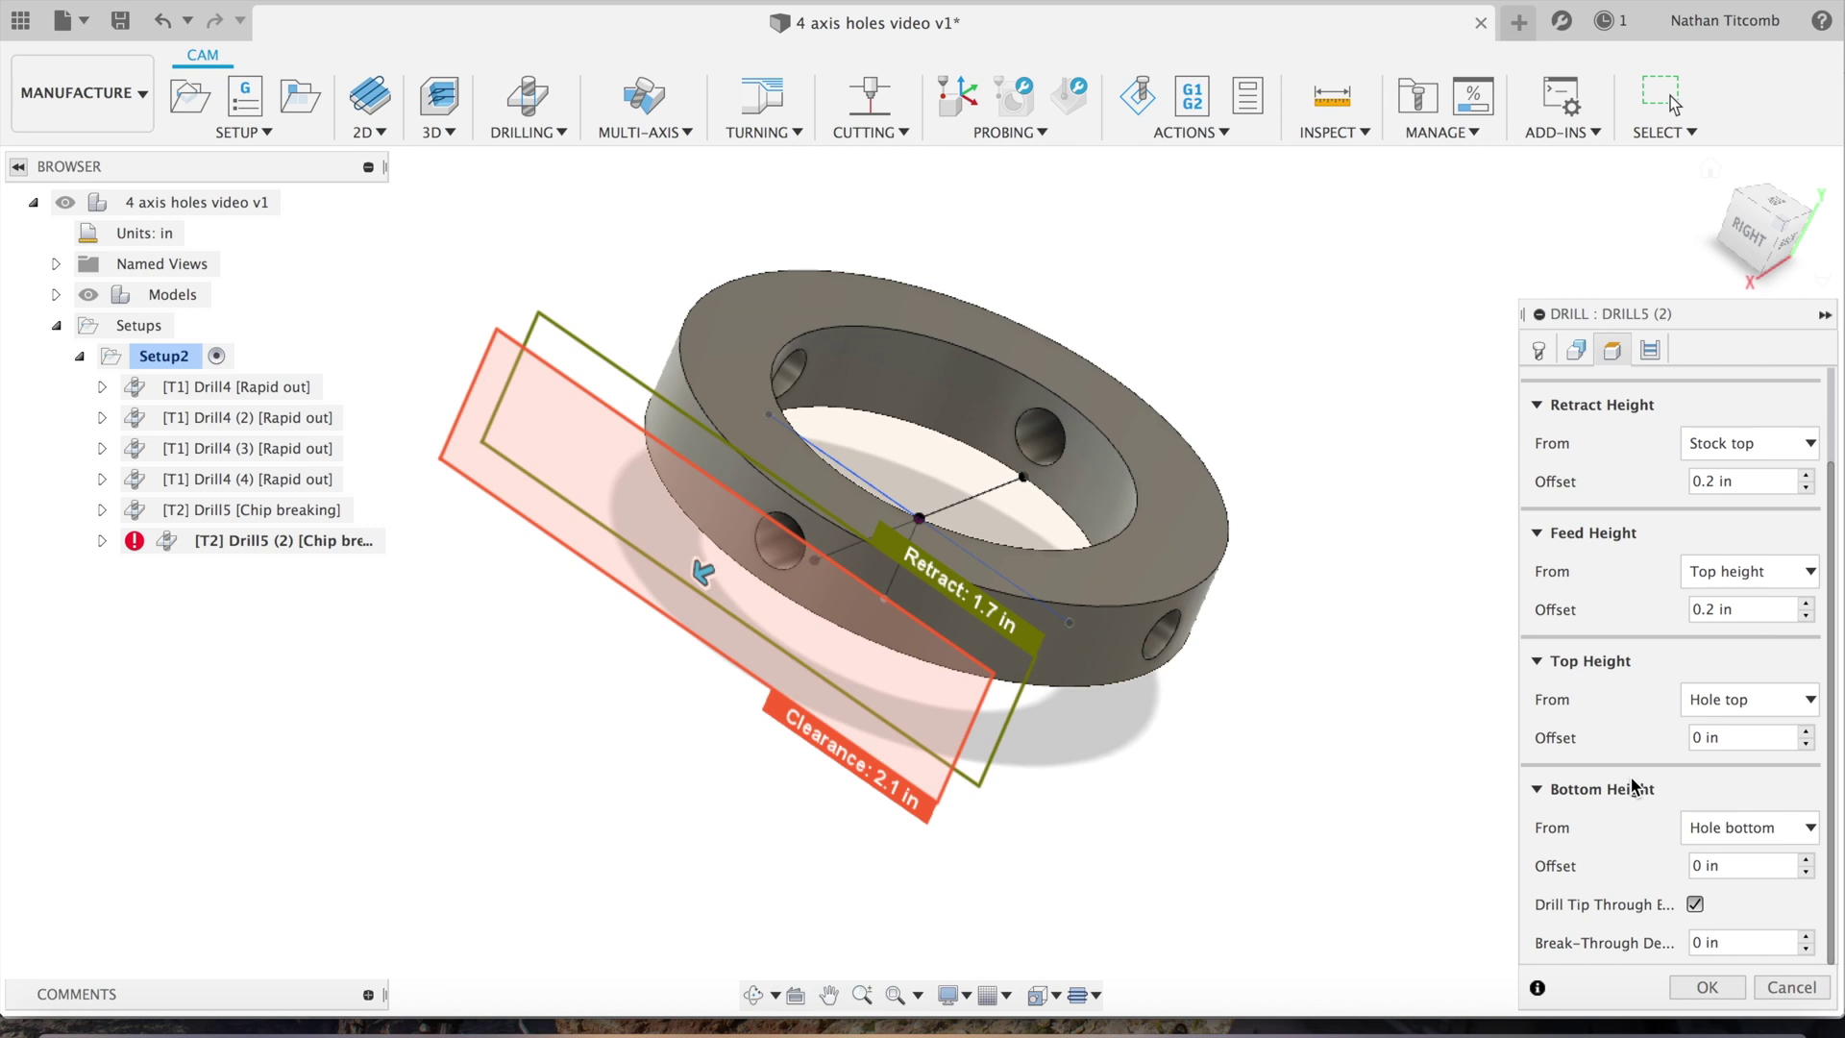
left_click(1651, 349)
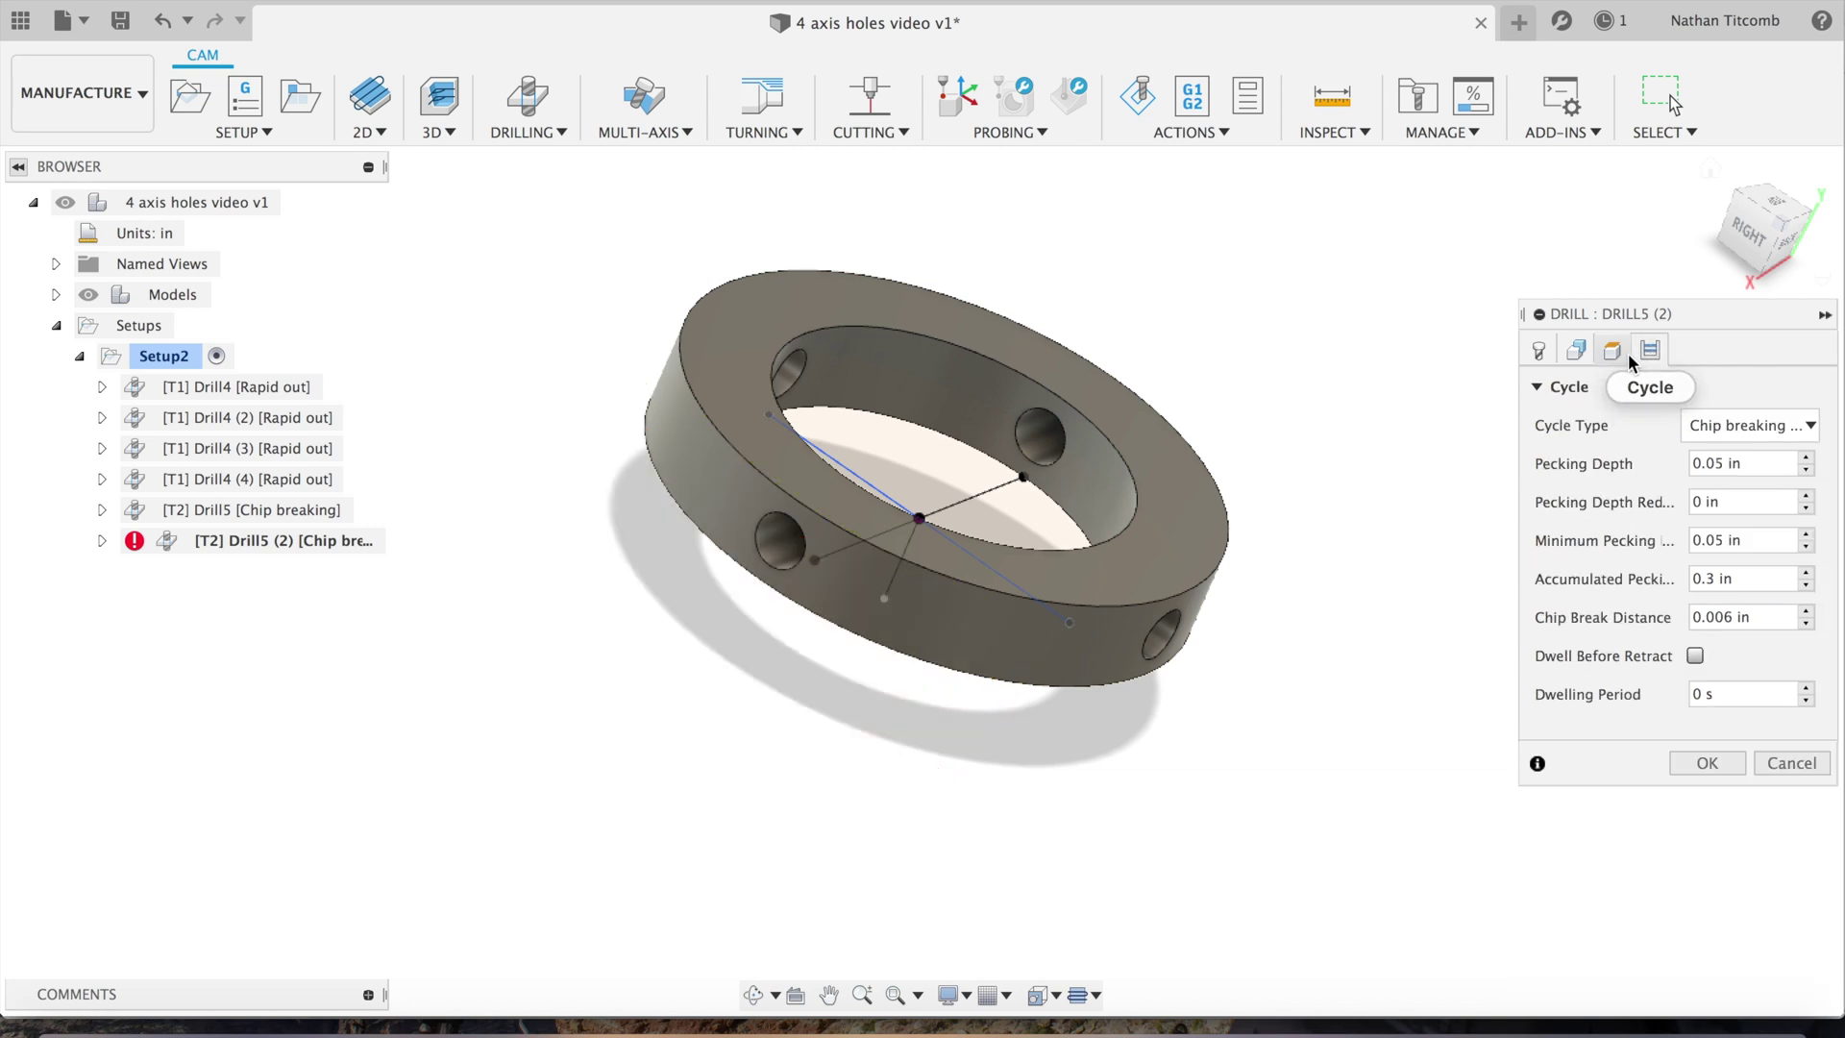
left_click(1539, 351)
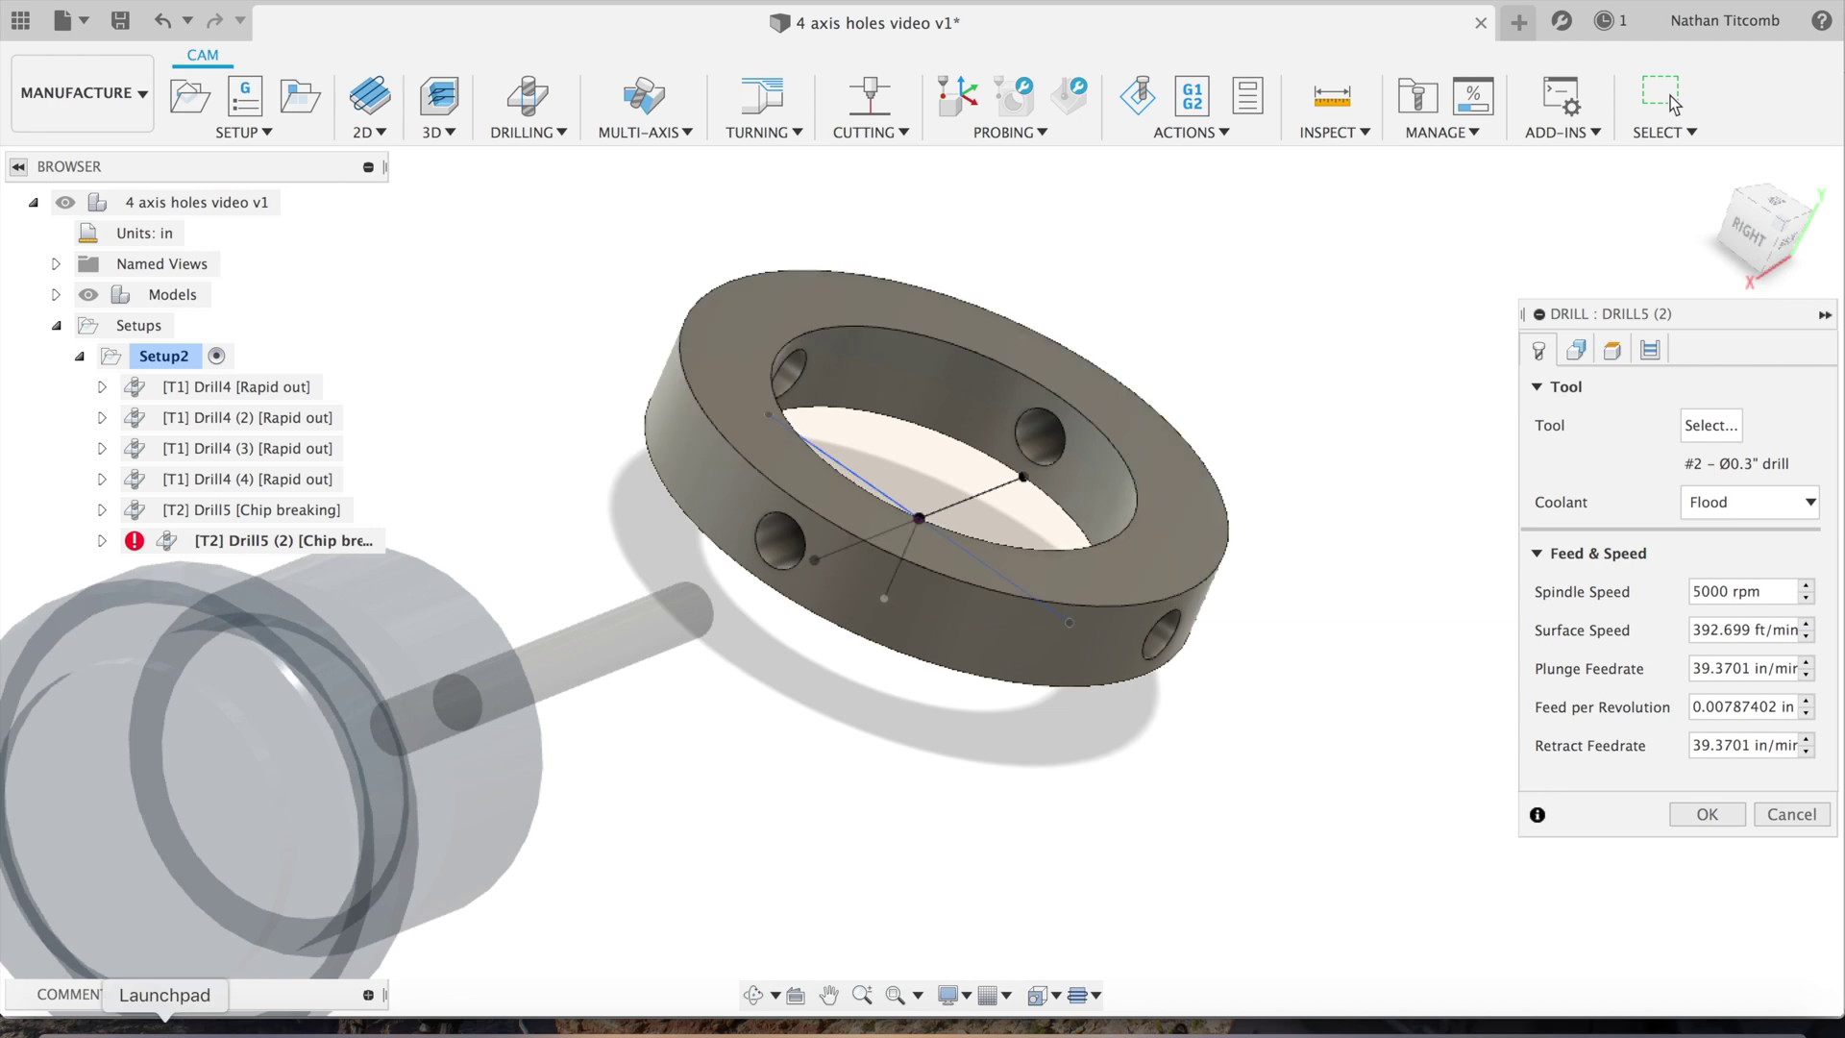
left_click(264, 1026)
scroll(793, 498, "up", 5)
Enter 45 SFM surface speed in the 304 stainless calculator, yielding 573 RPM and 2 IPM.
scroll(790, 496, "up", 5)
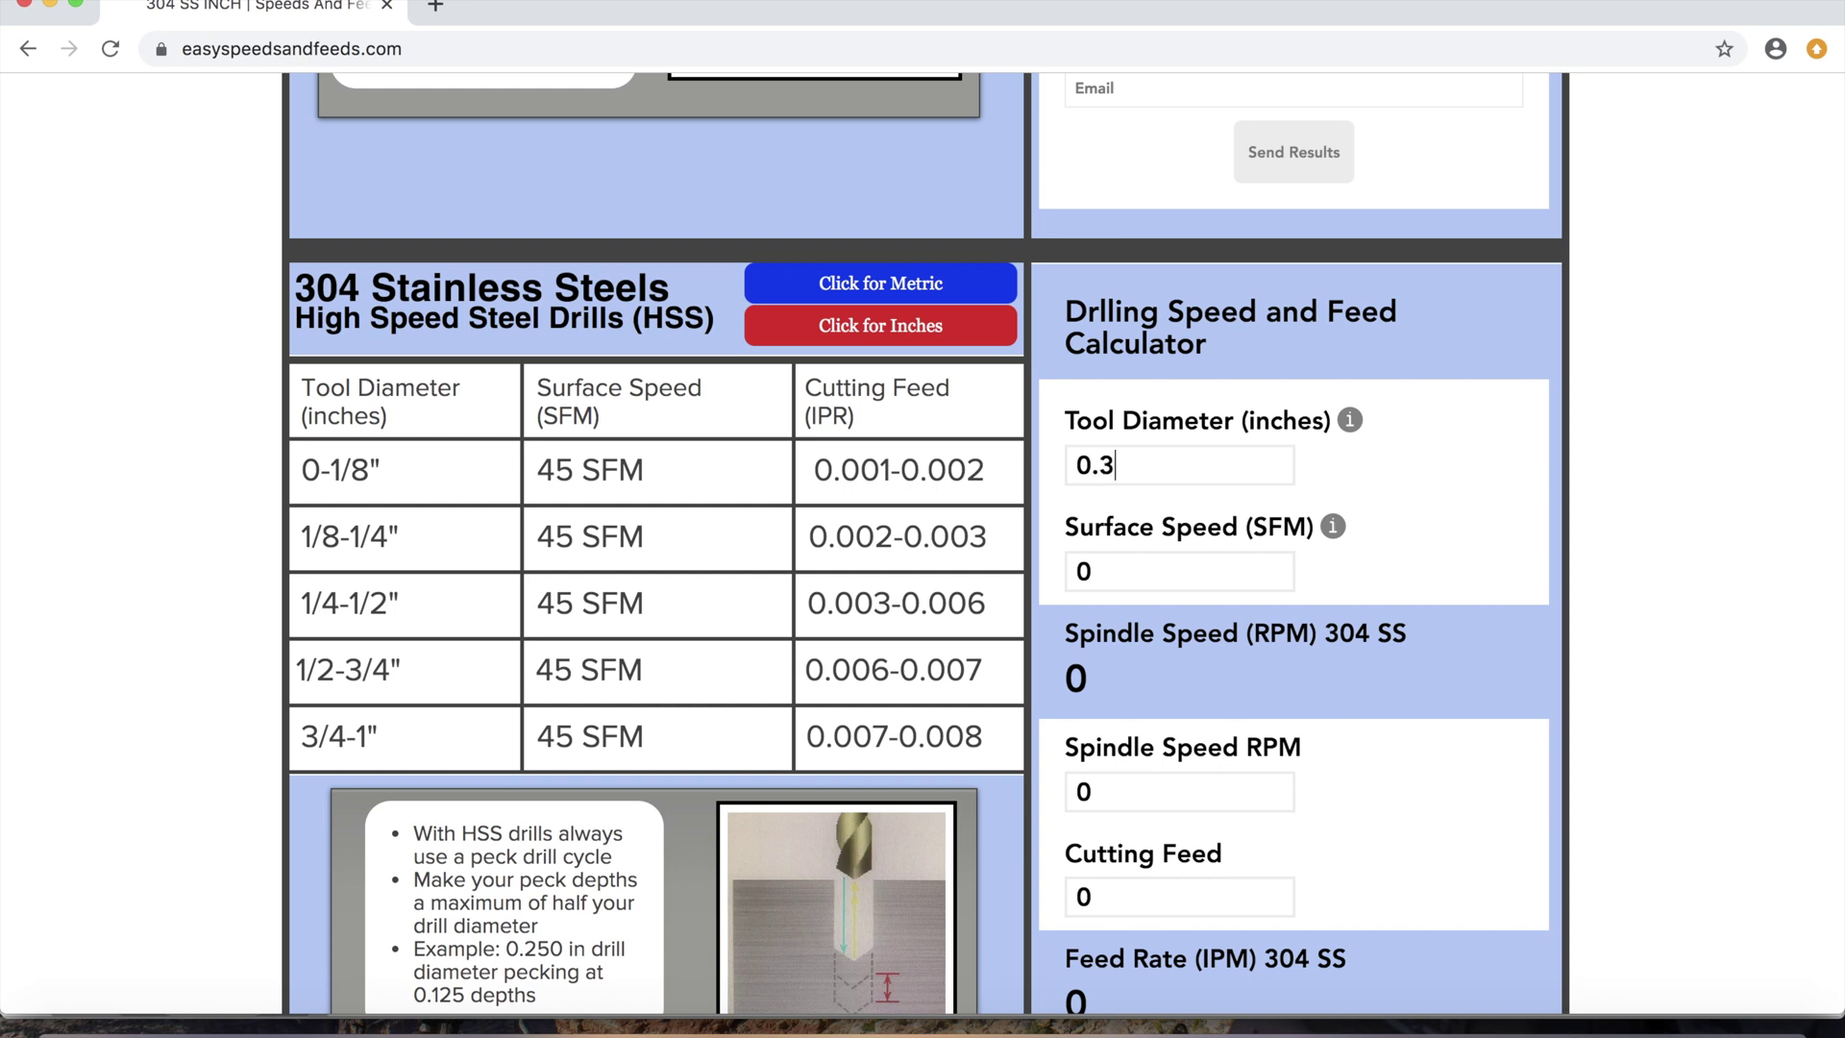
type("45")
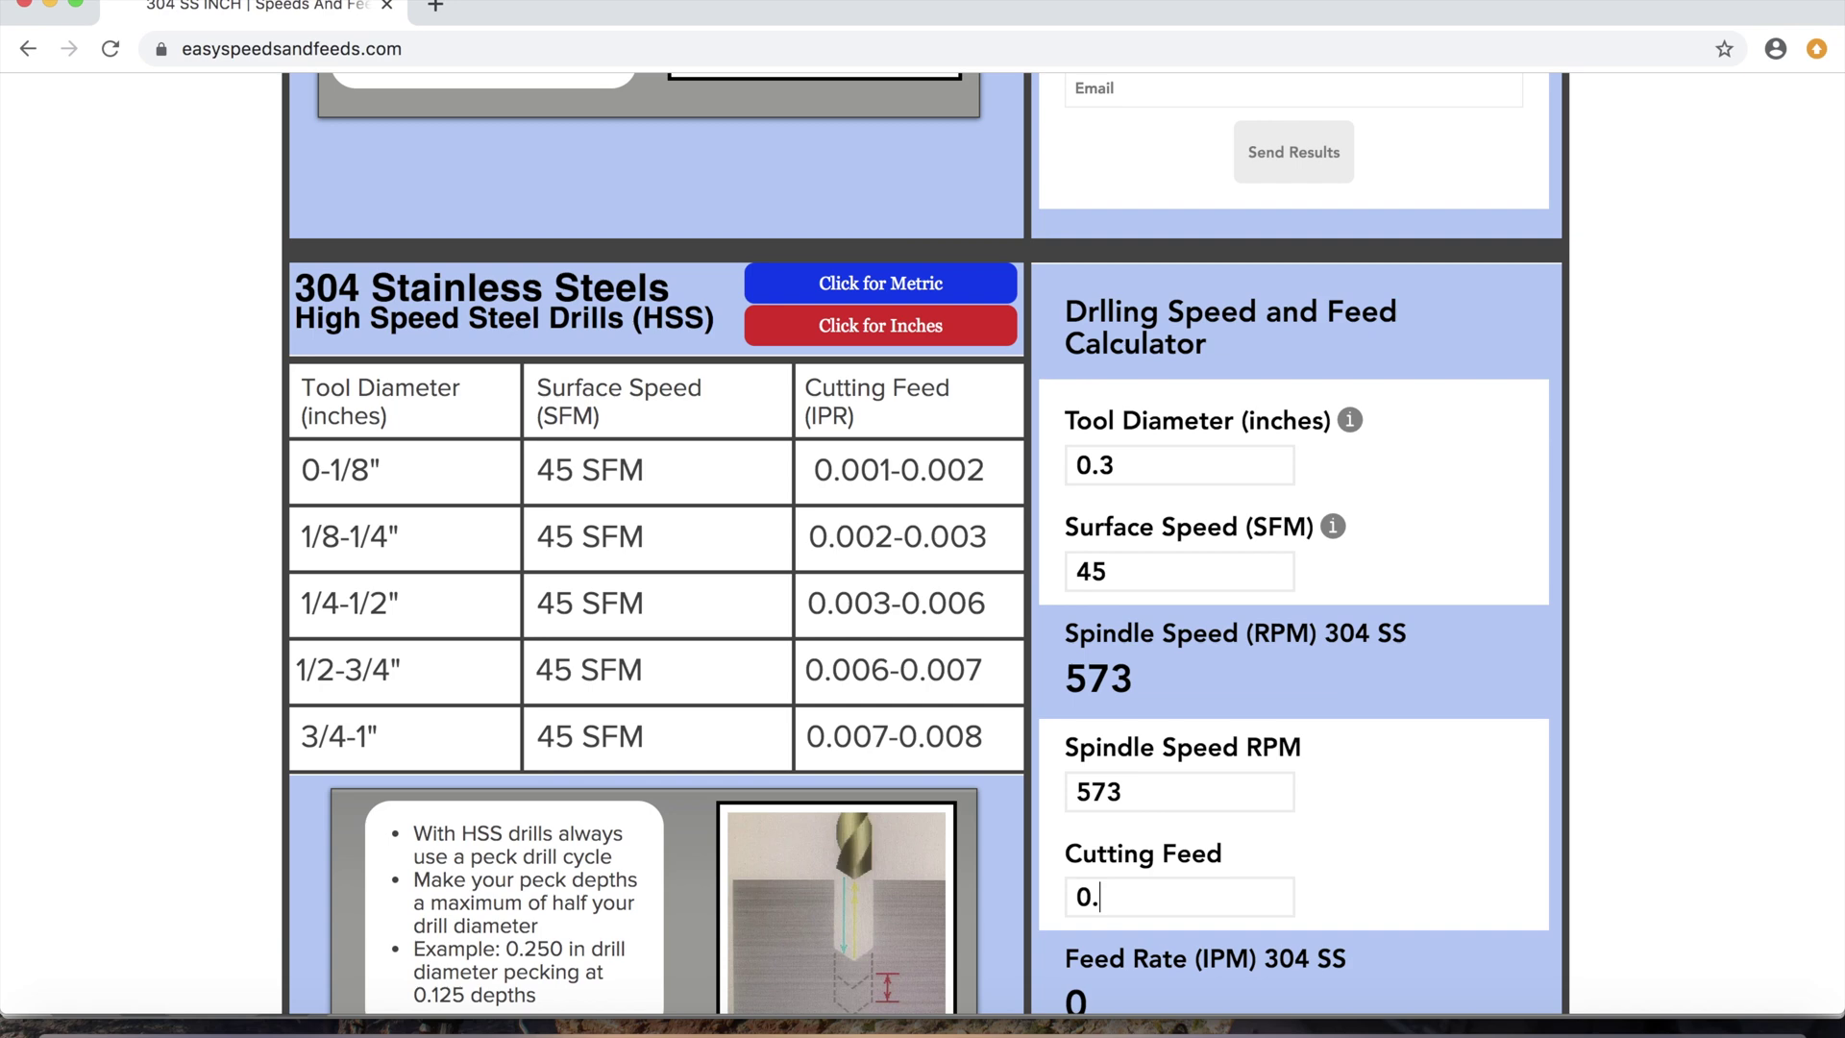
scroll(923, 538, "down", 3)
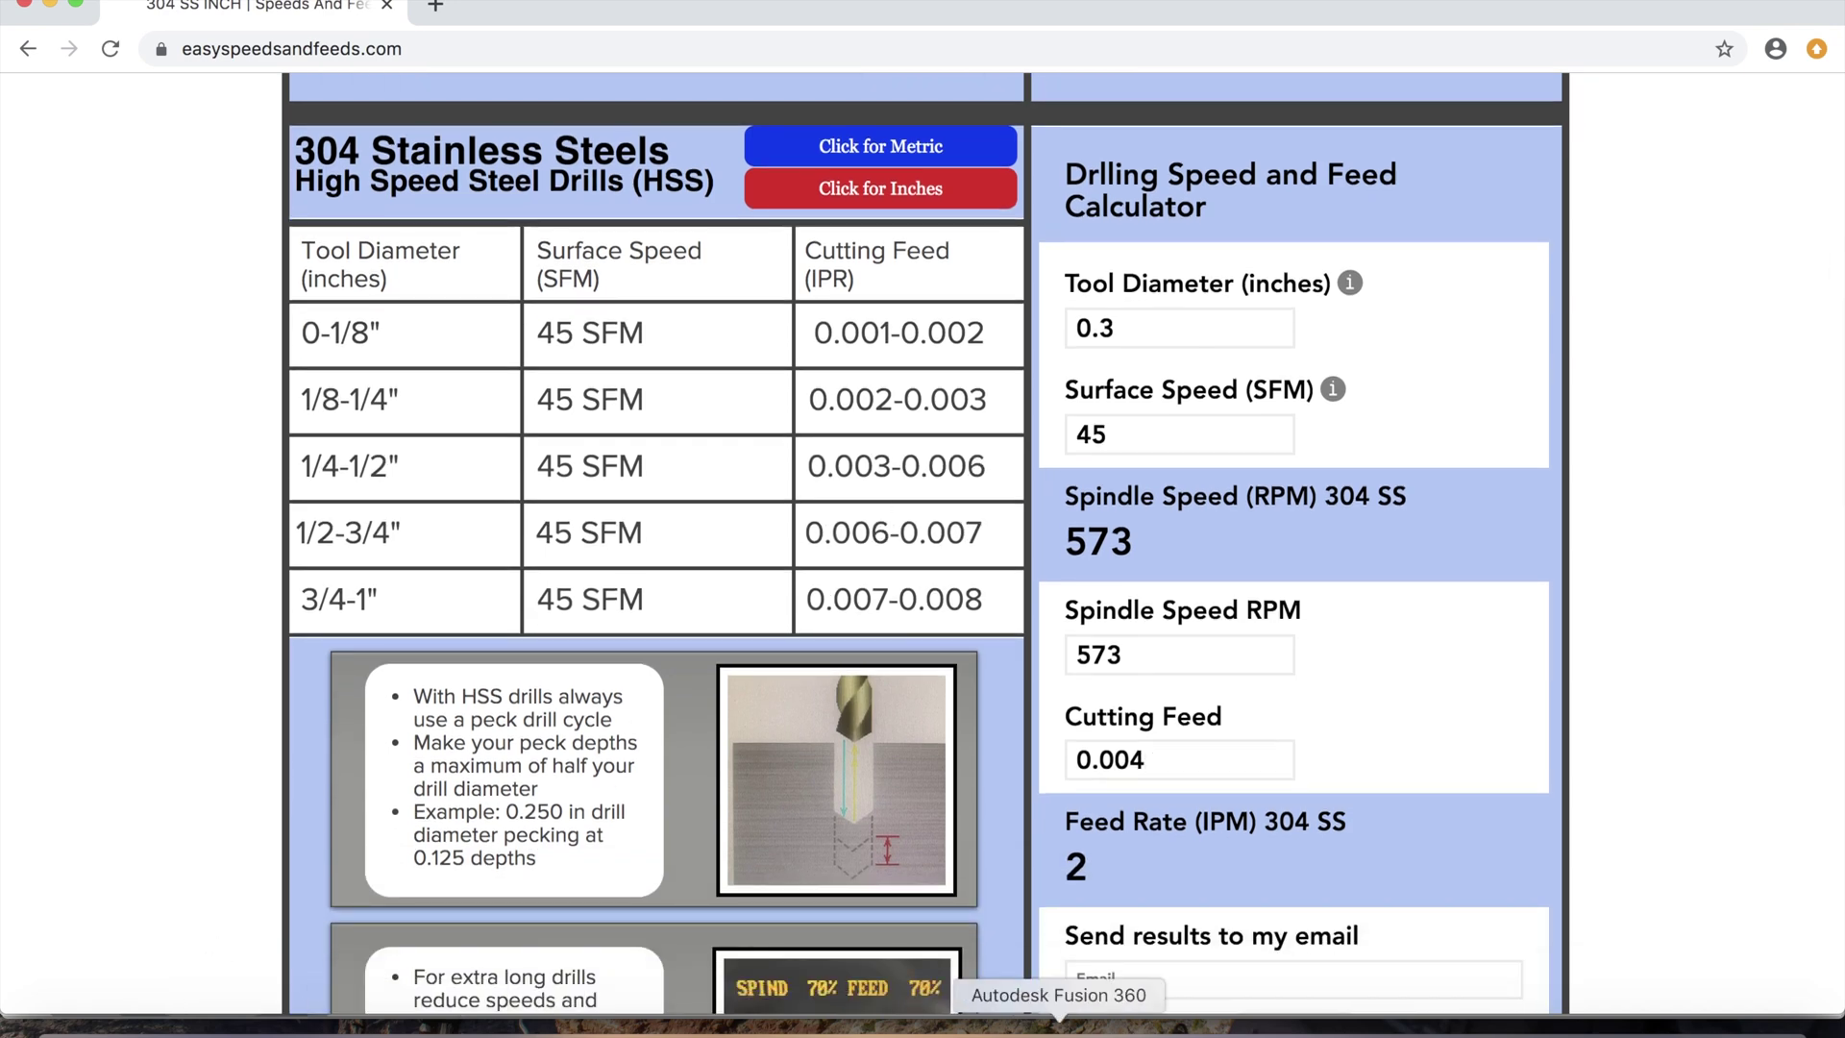
left_click(1062, 1024)
Give Drill5 (2) spindle speed 573, plunge feedrate 2 and retract feedrate 20, then try accepting.
left_click_drag(1773, 591, 1532, 590)
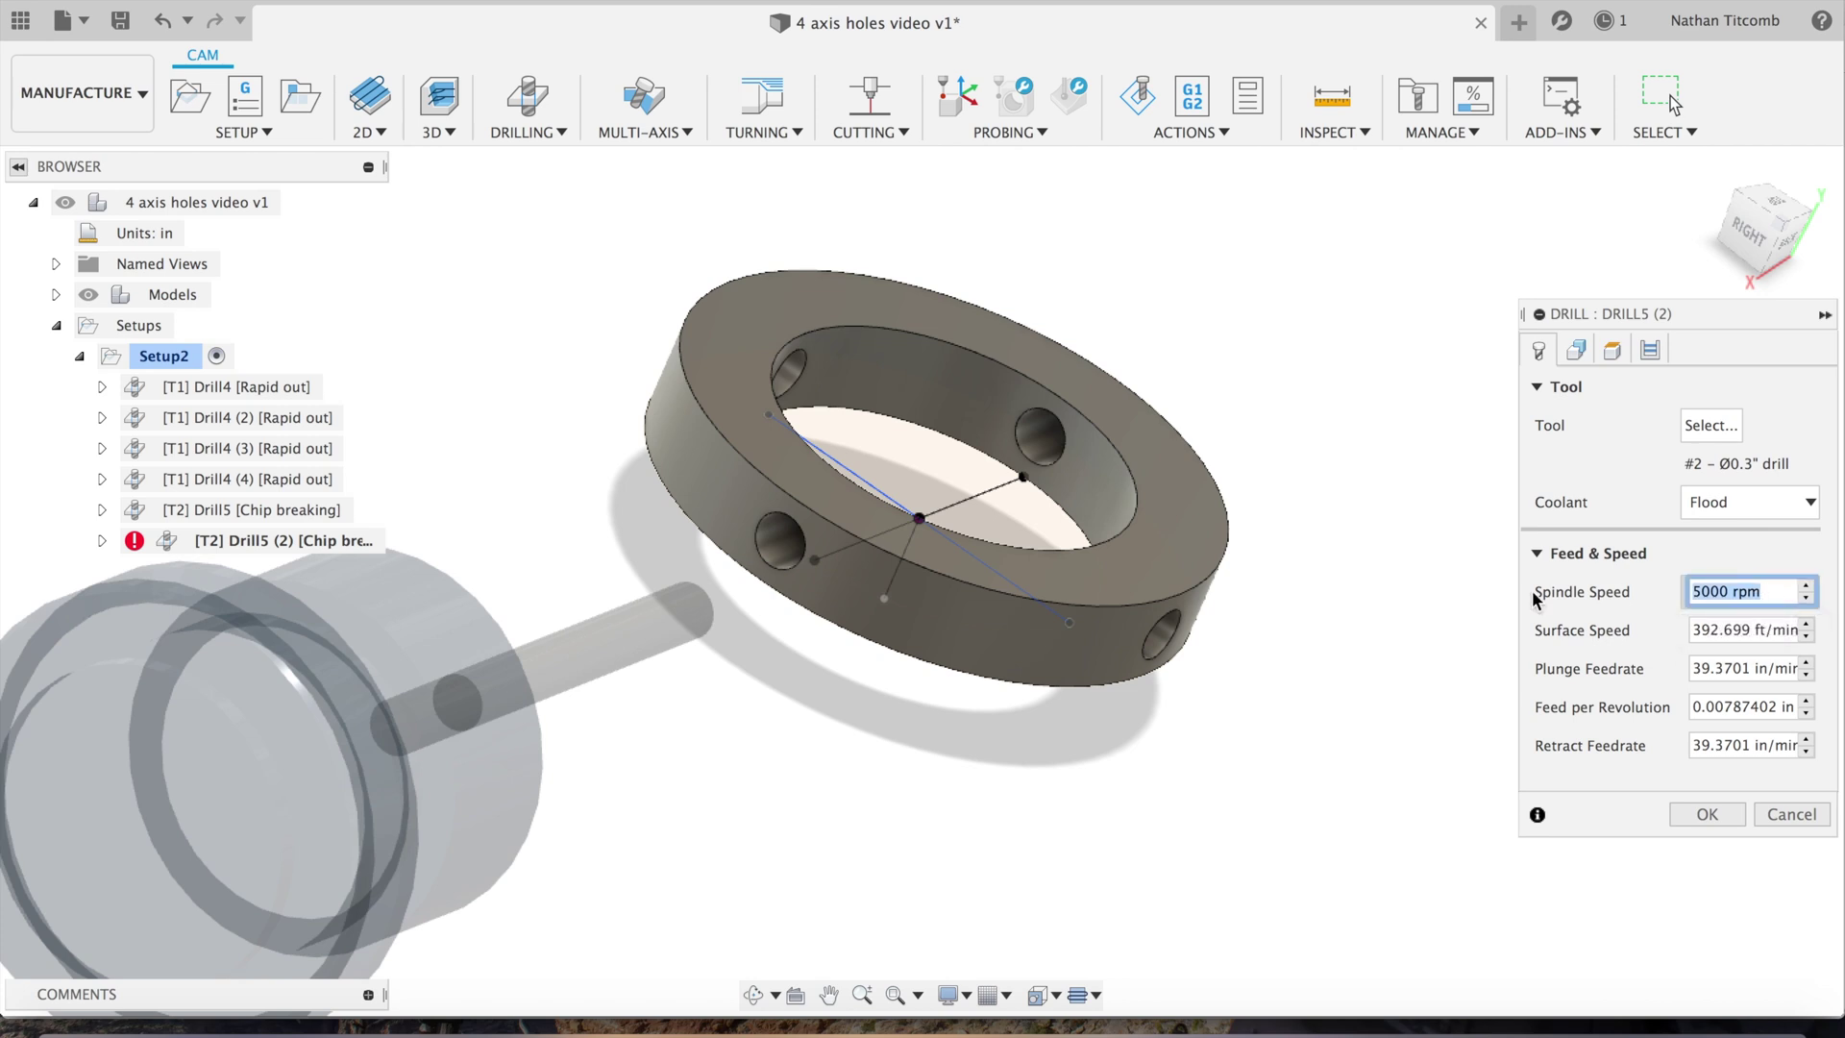
type("573")
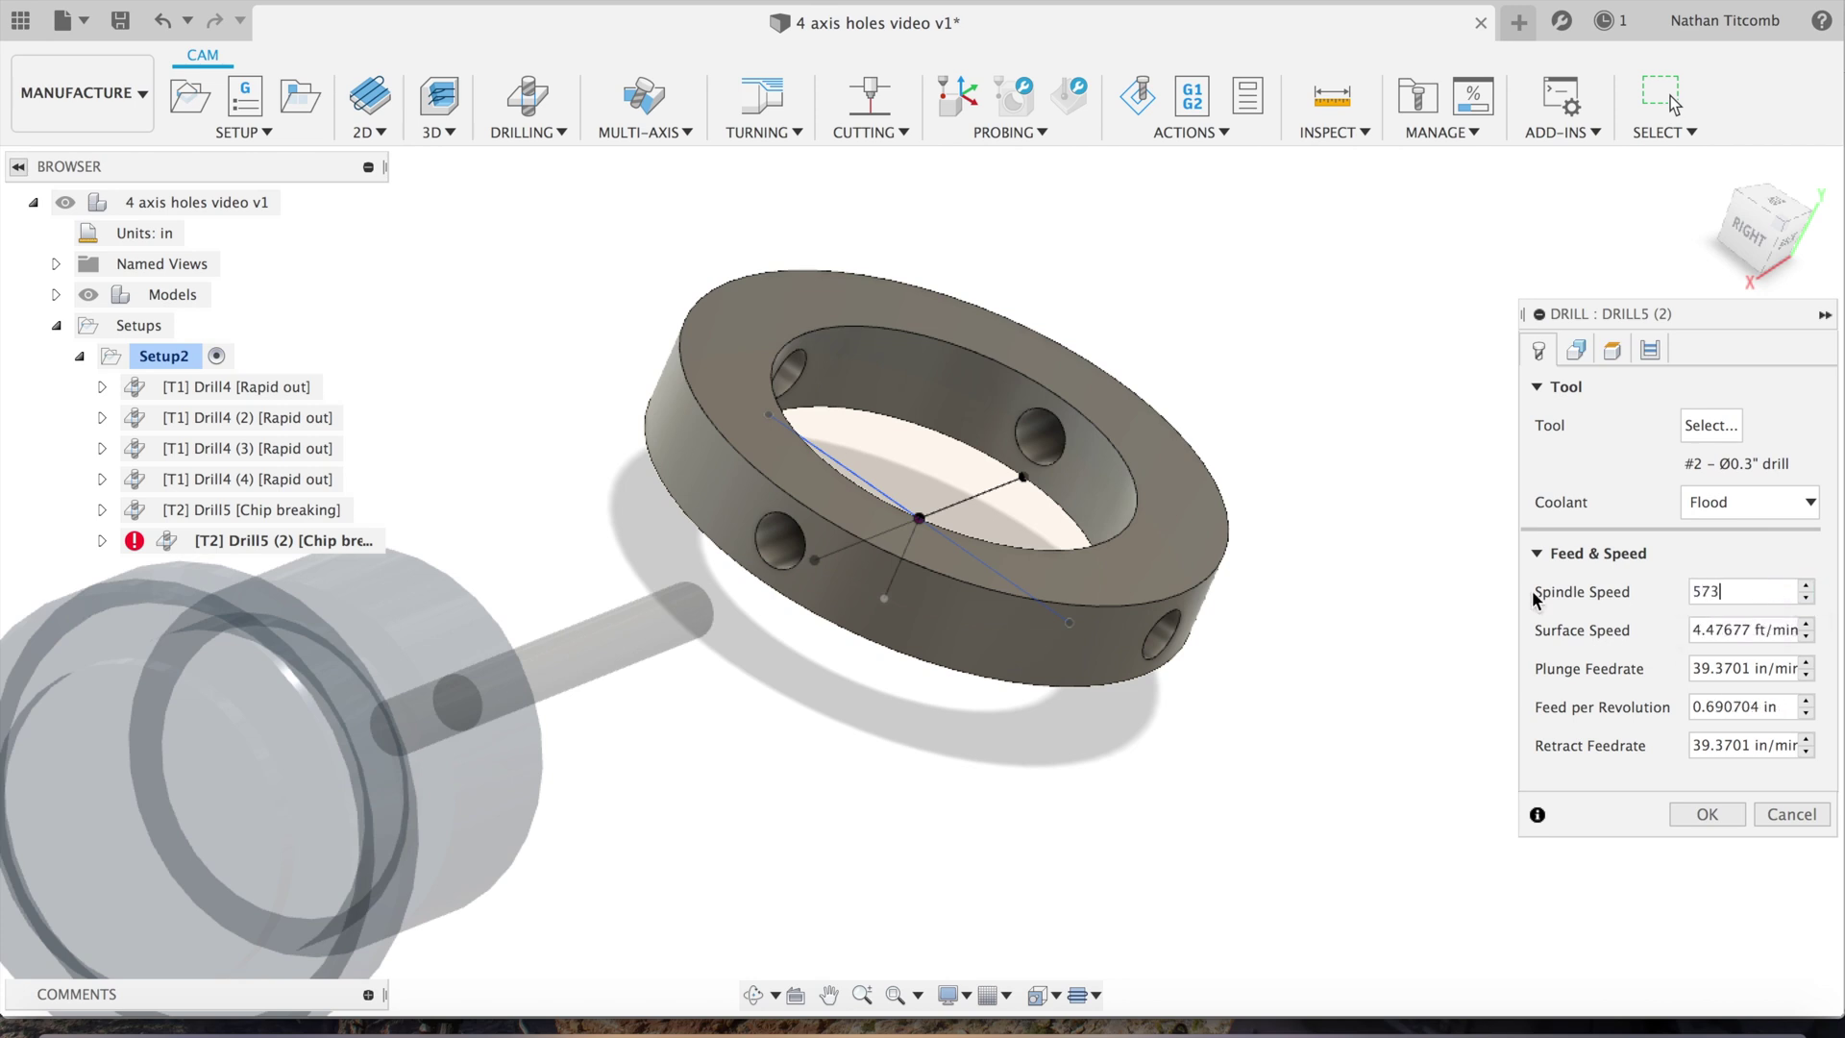
key("Tab")
key("Tab")
type("2")
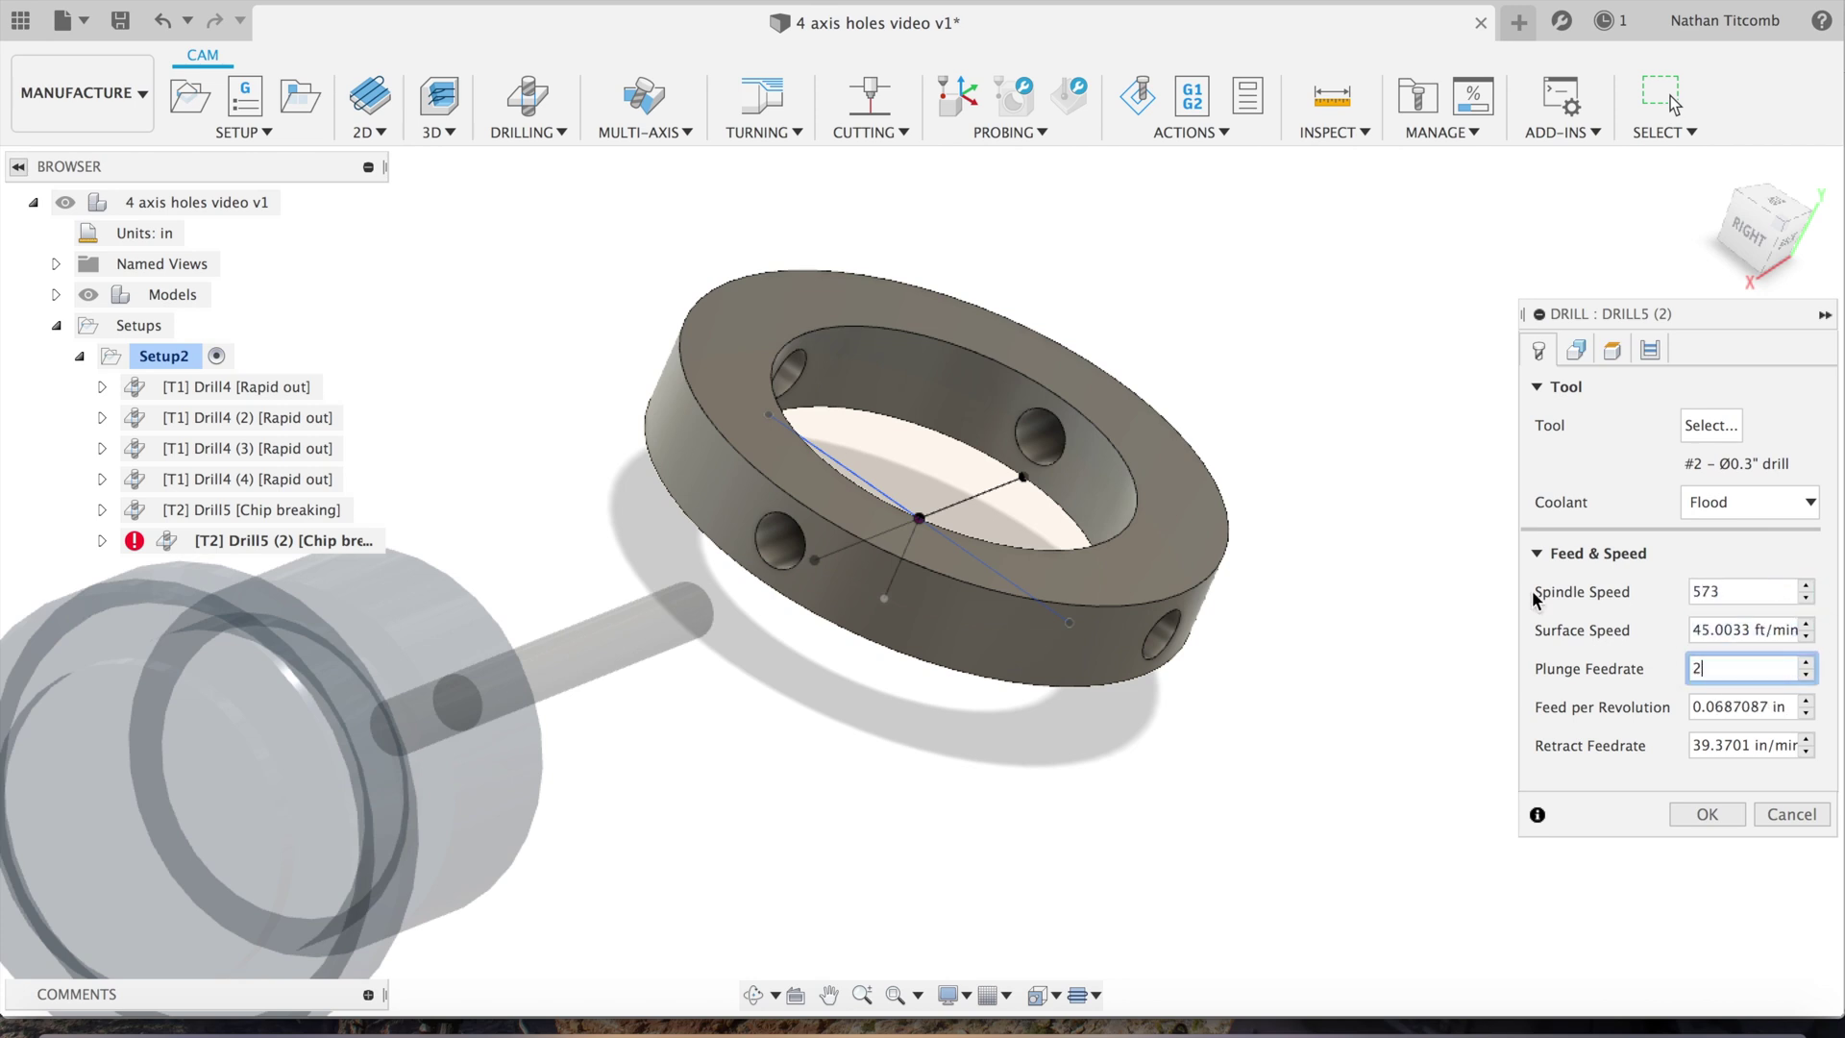
key("Tab")
key("Tab")
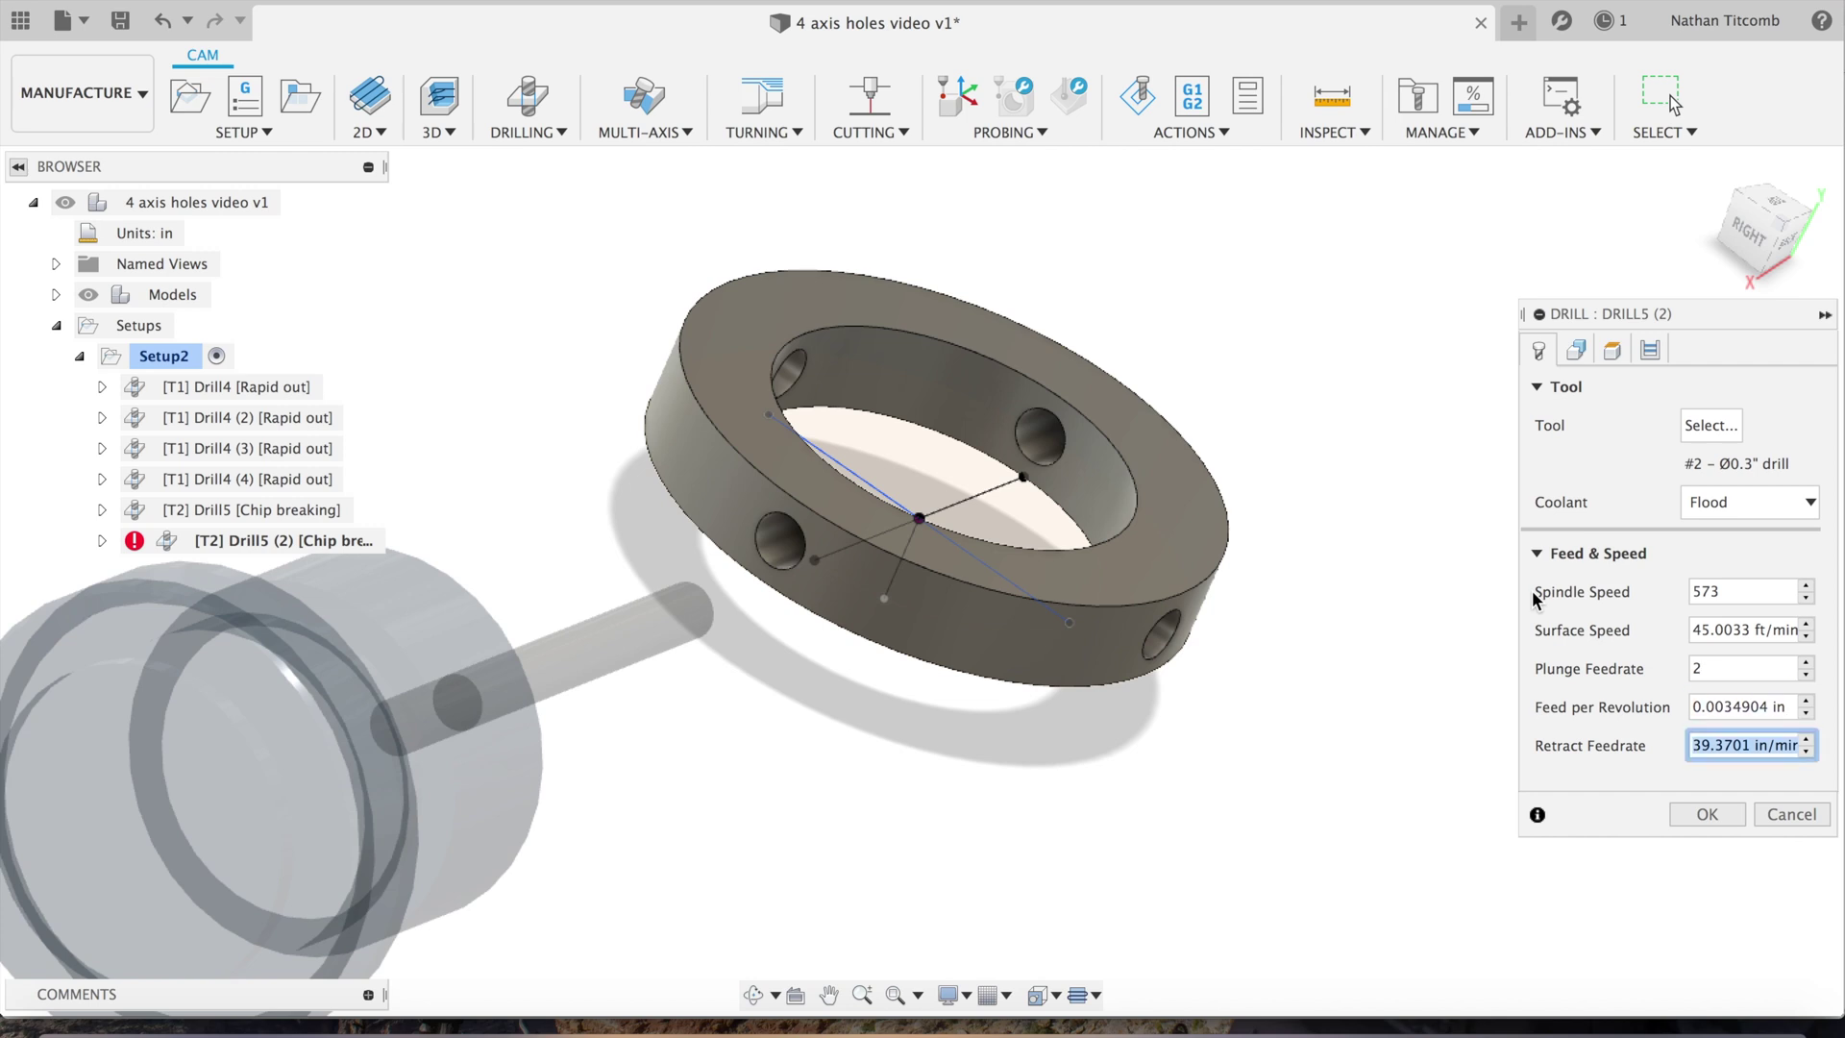
type("20")
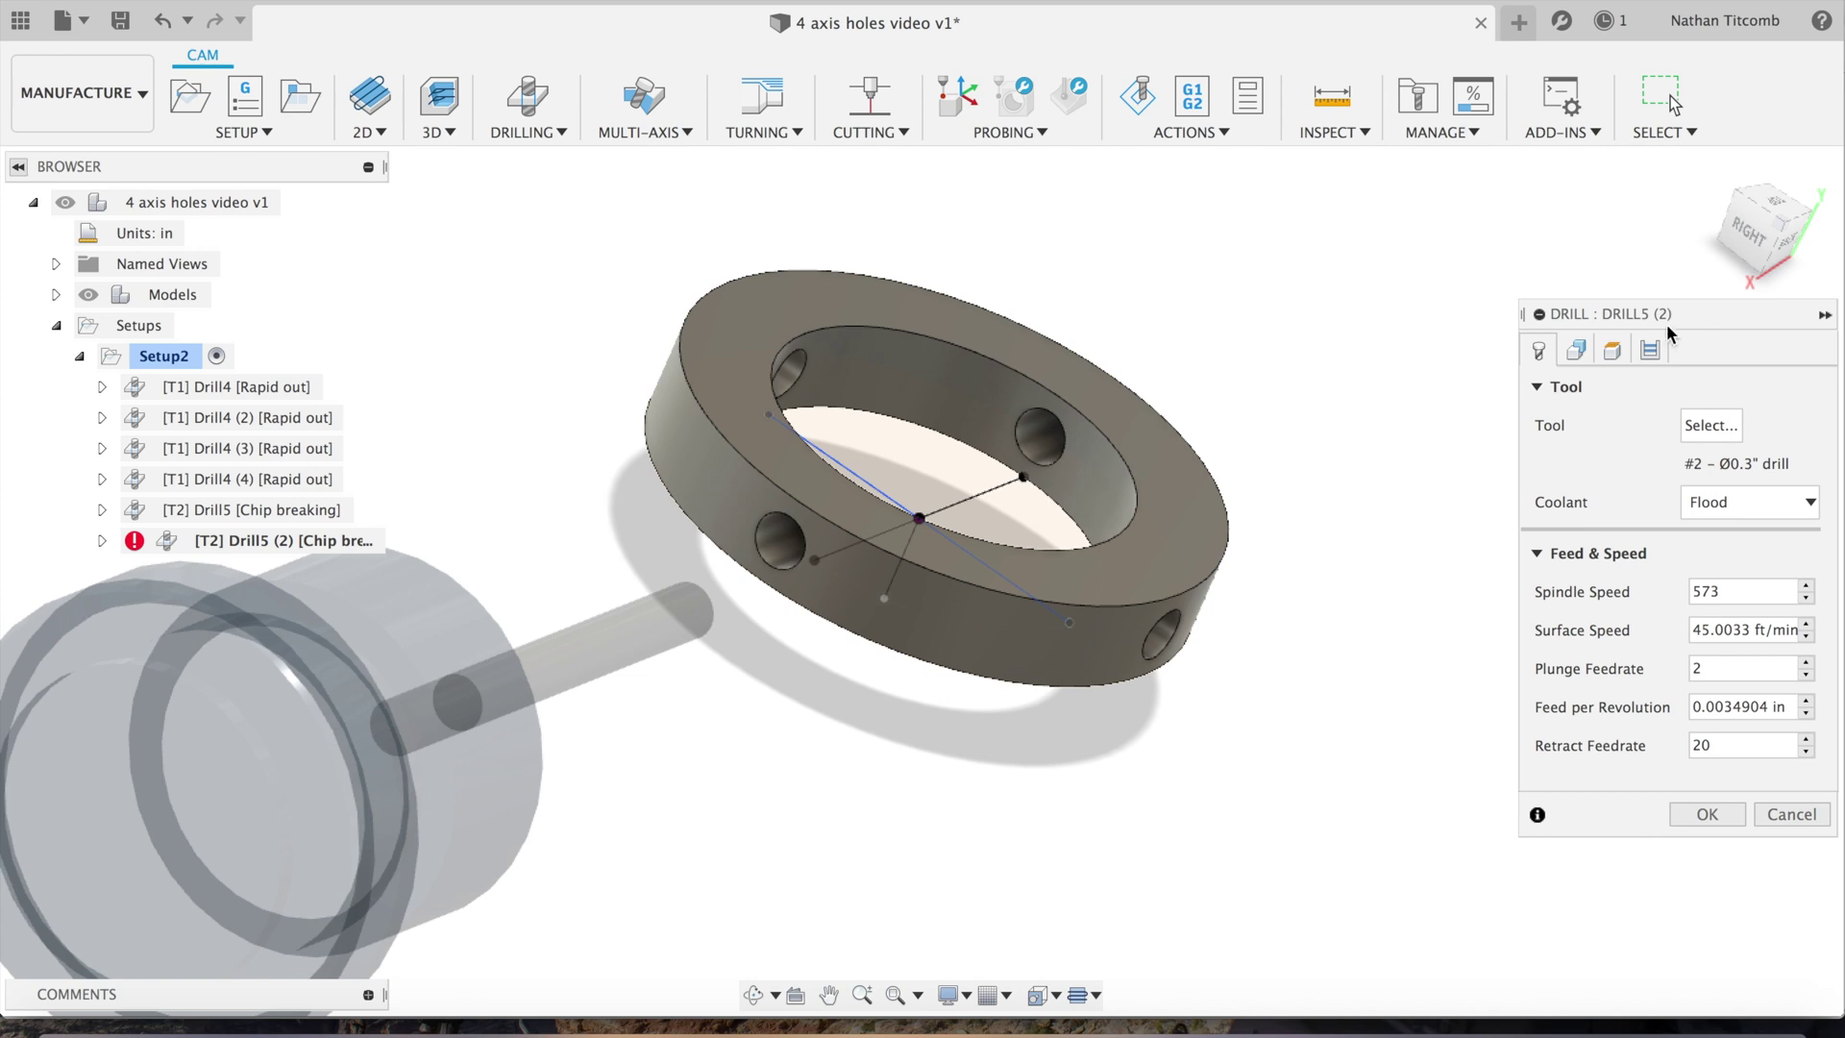
left_click(1651, 350)
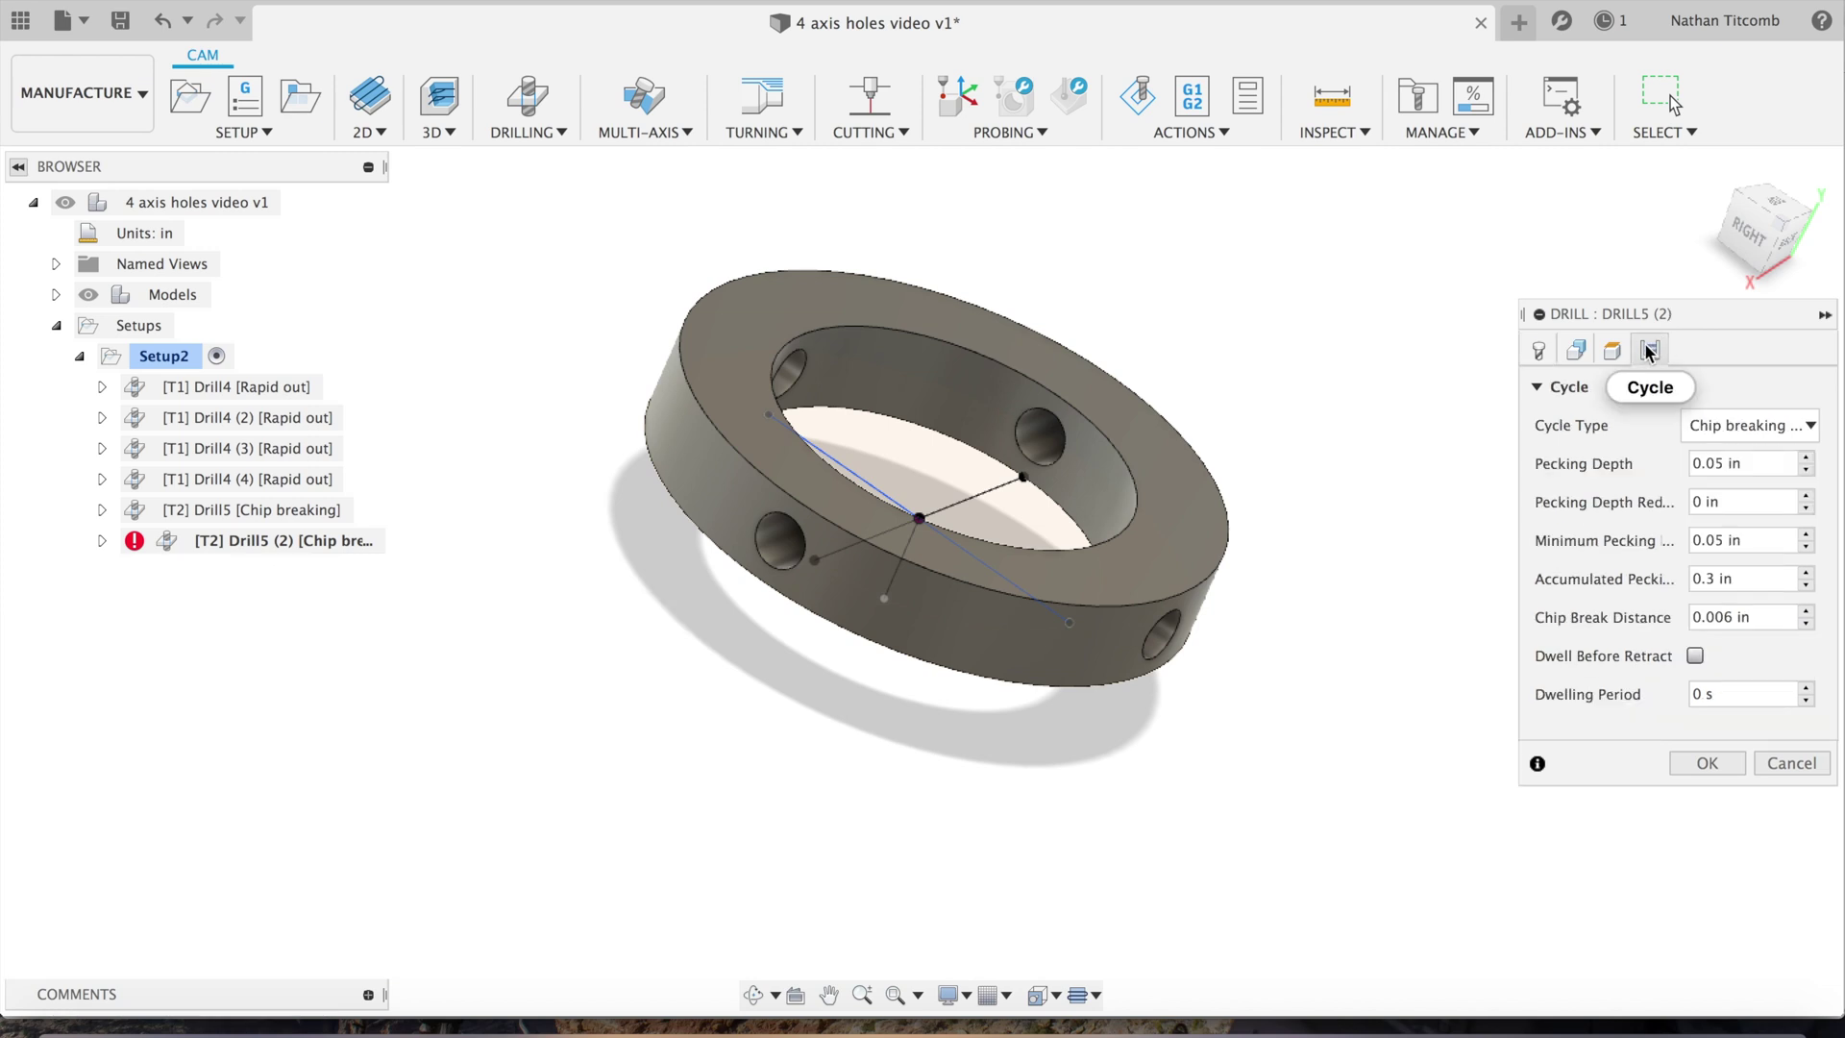
left_click(1716, 761)
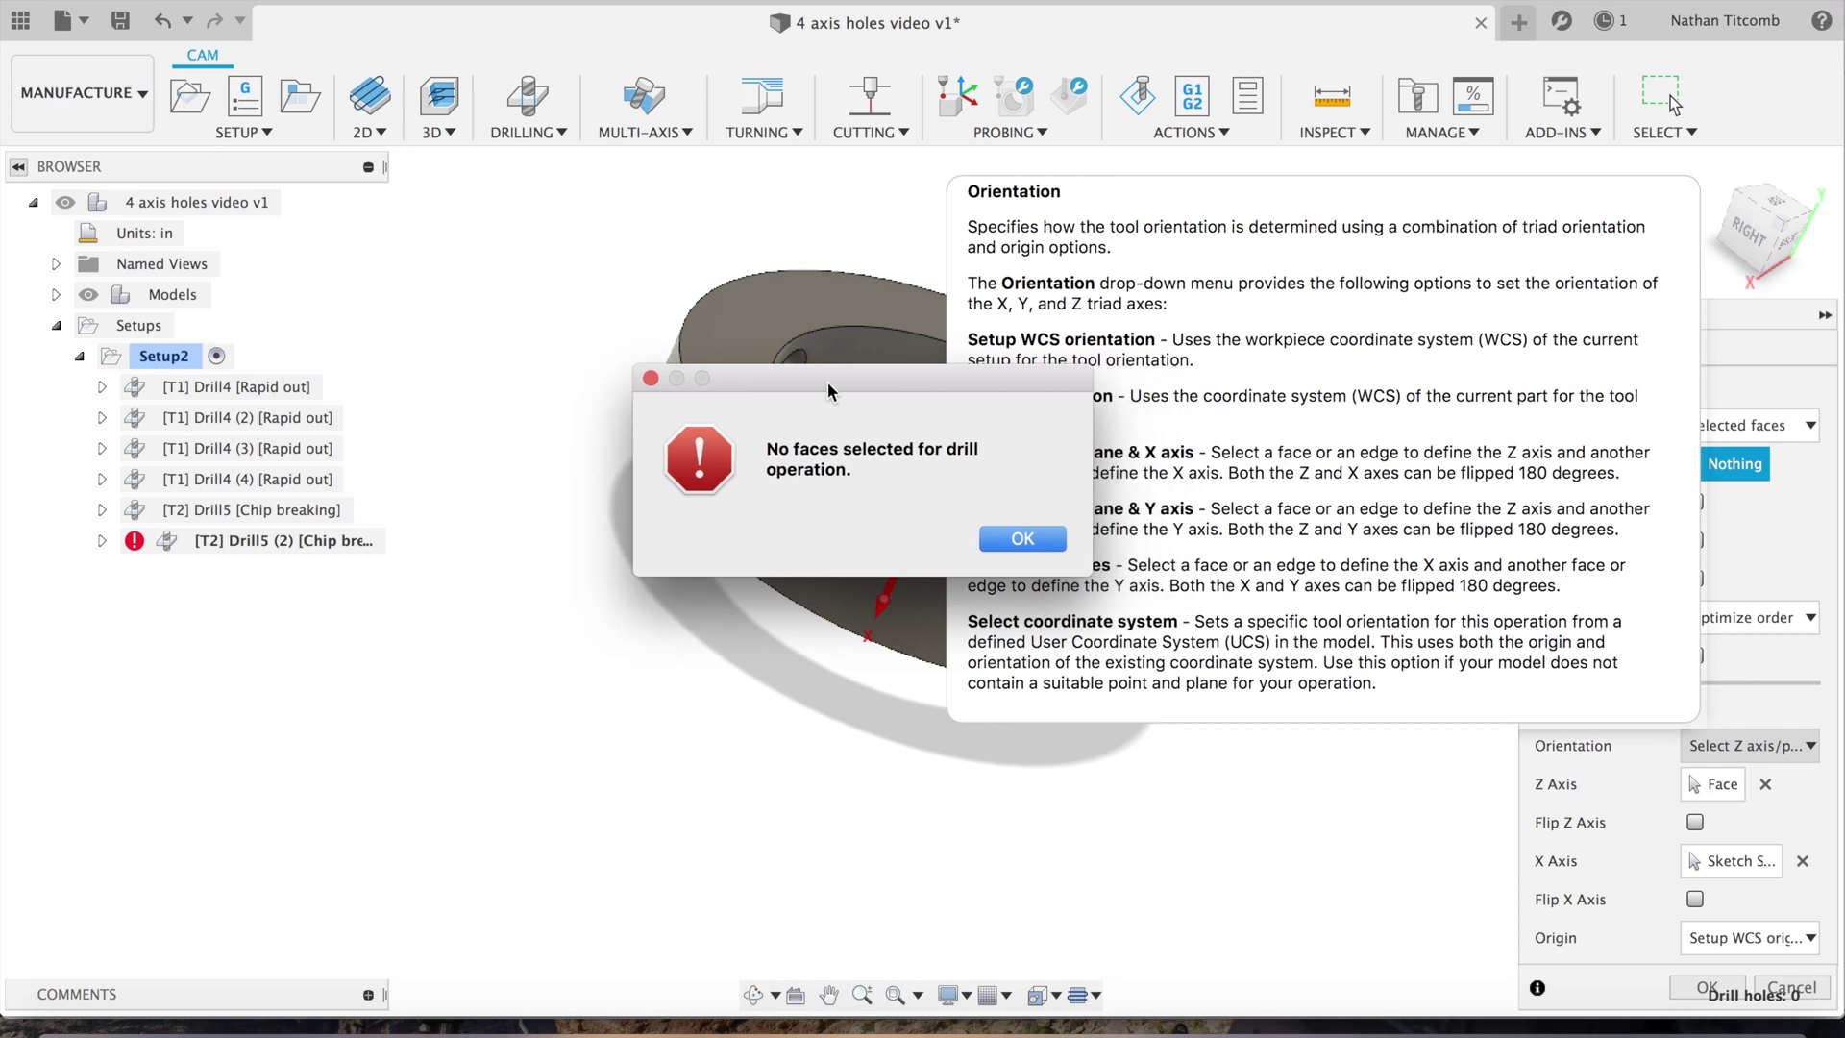
Dismiss the error, select the near radial hole face, commit Drill5 (2), and compare with Drill5.
left_click(1001, 541)
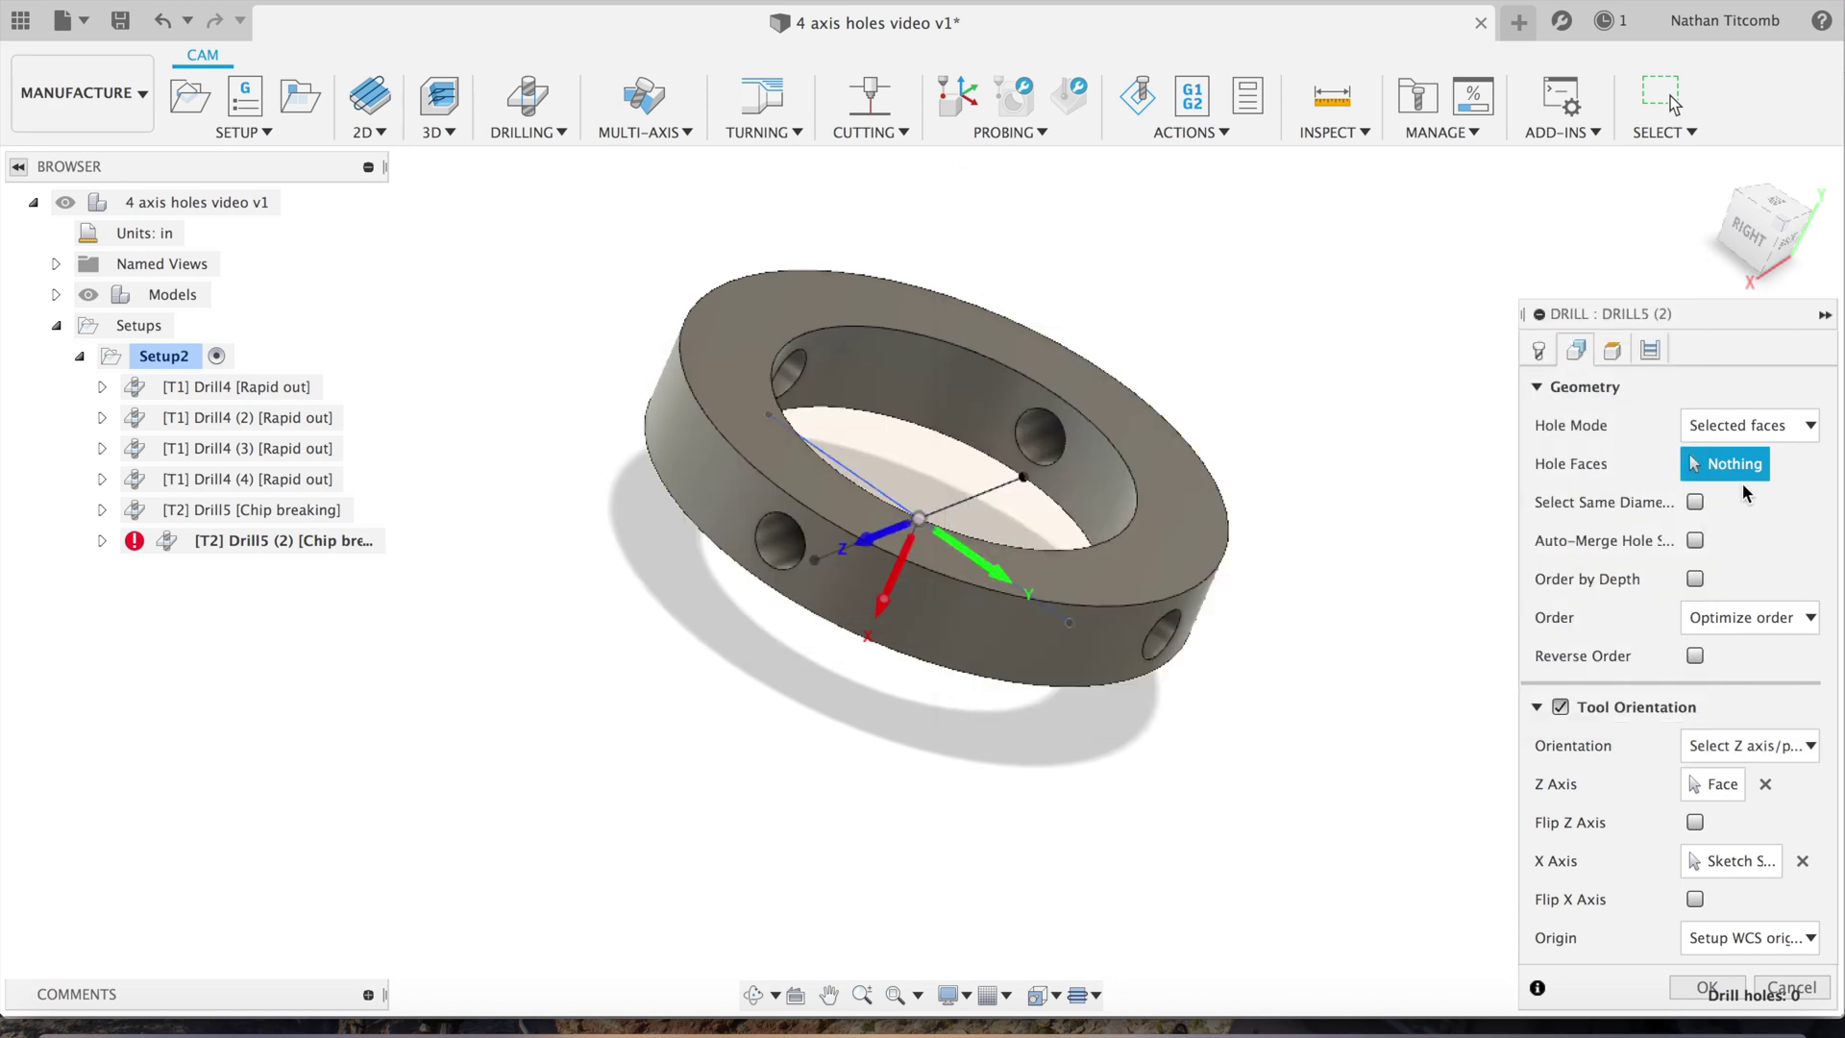
left_click(788, 540)
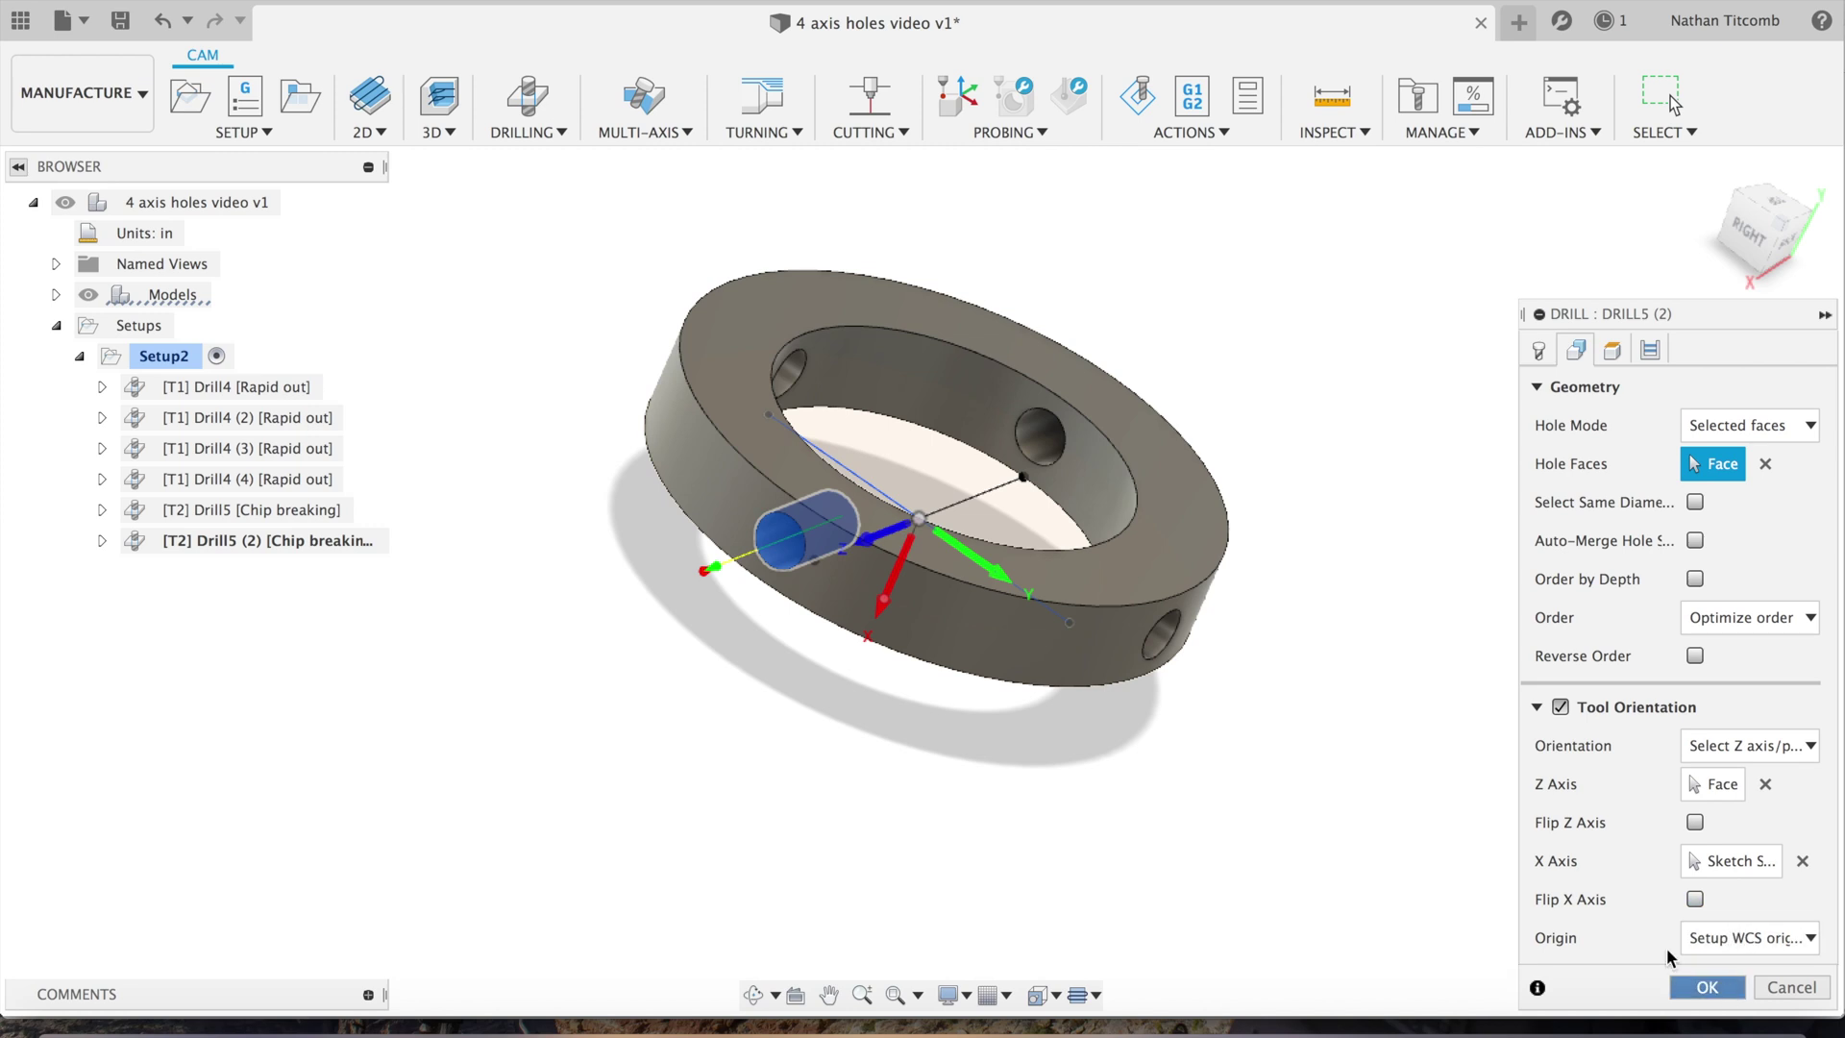
key("Return")
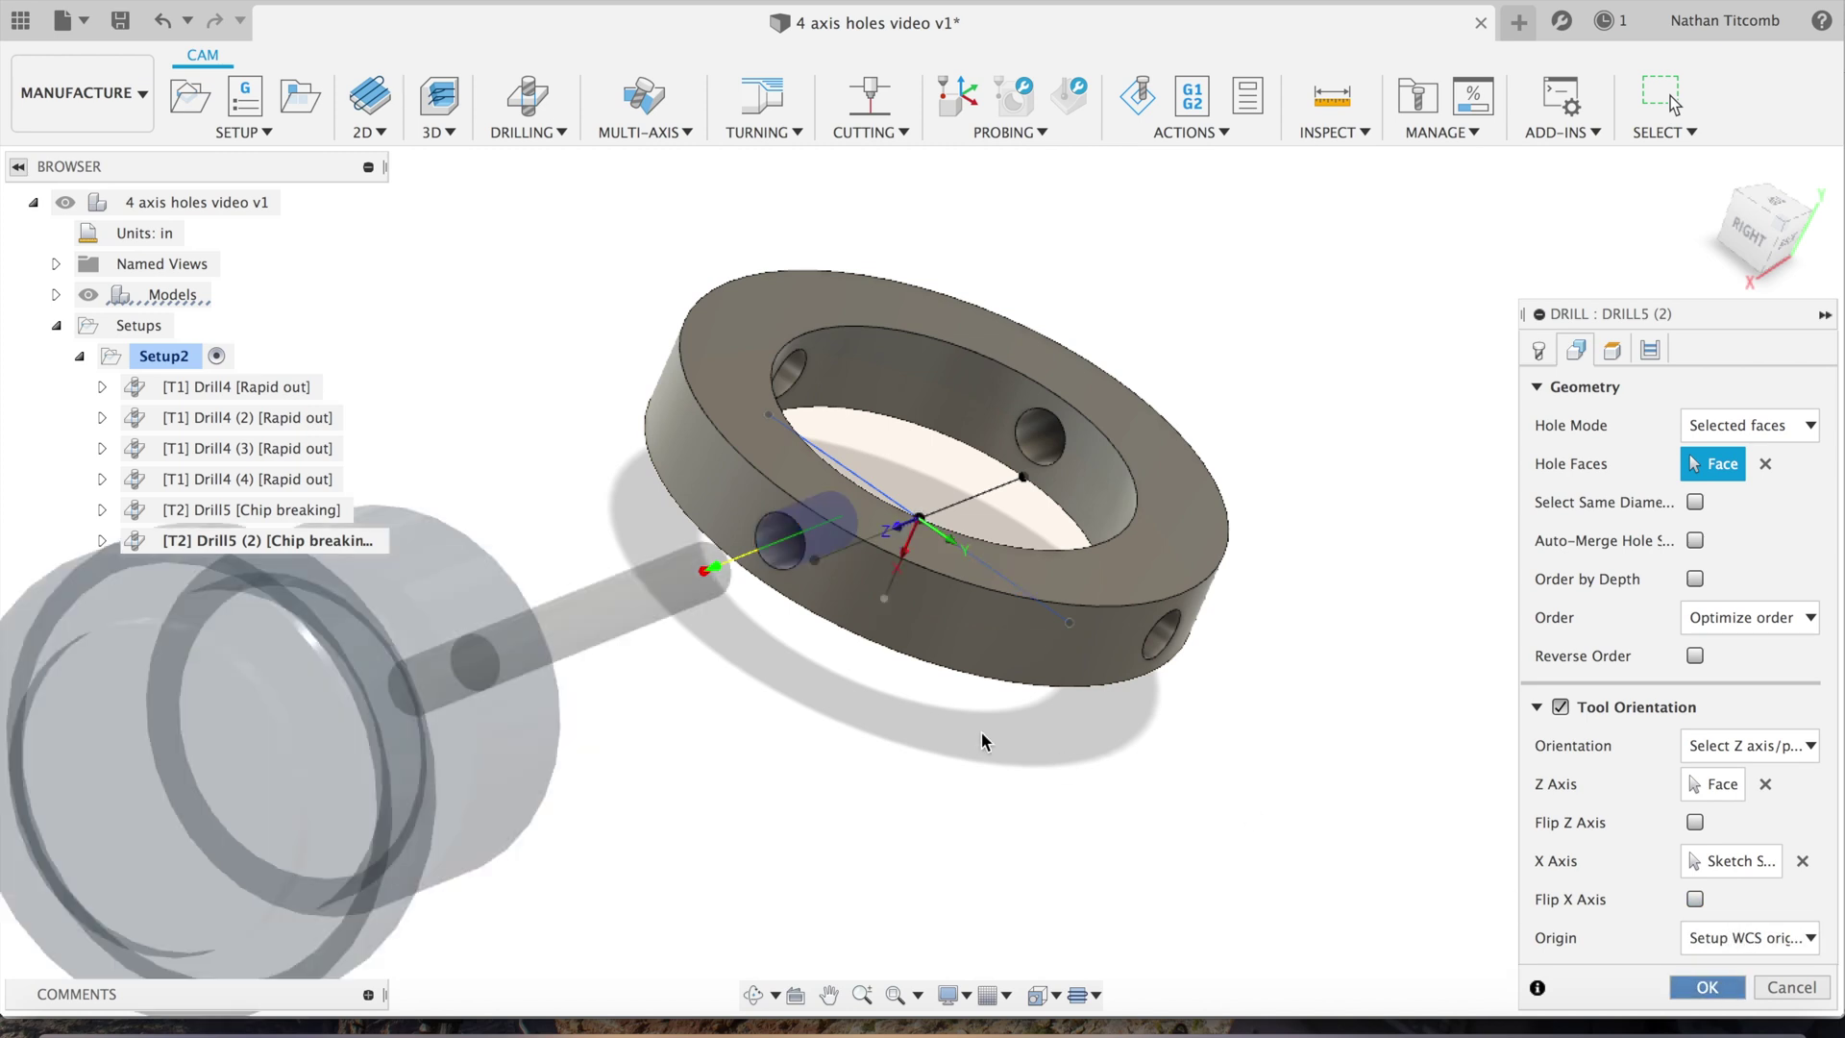
left_click(195, 508)
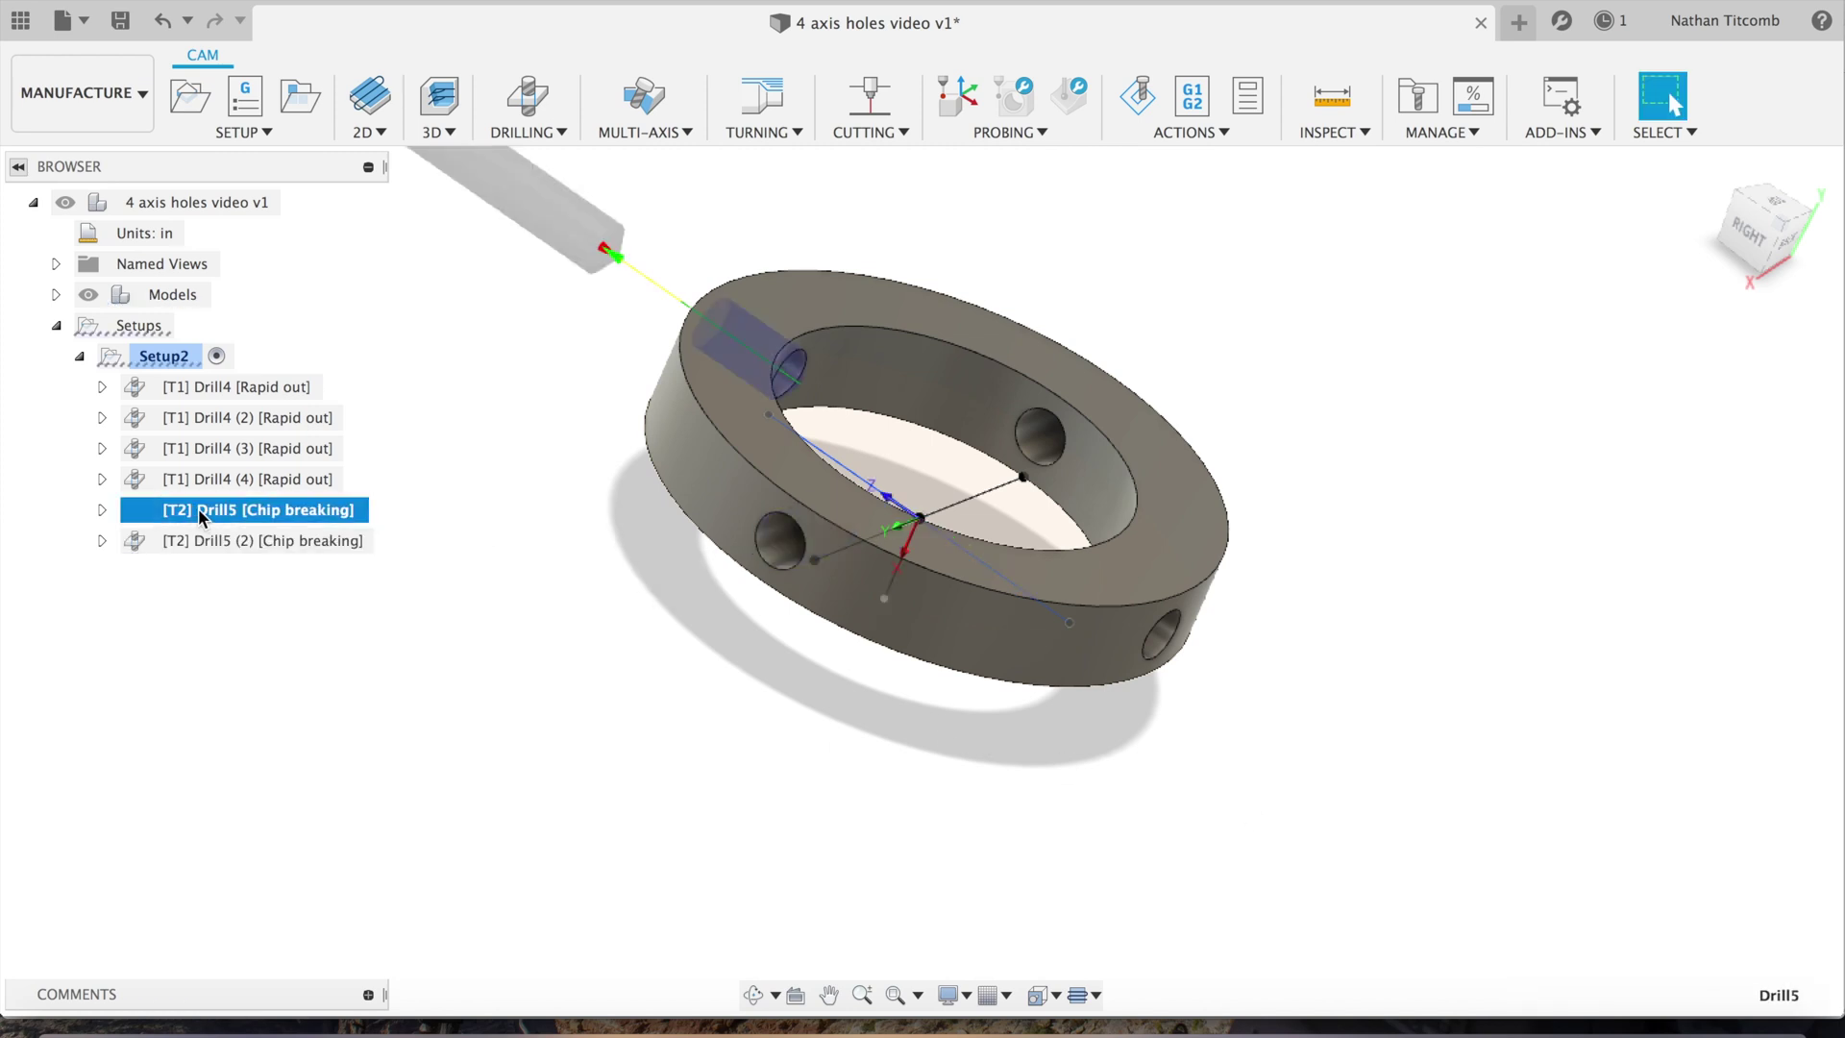
left_click(213, 543)
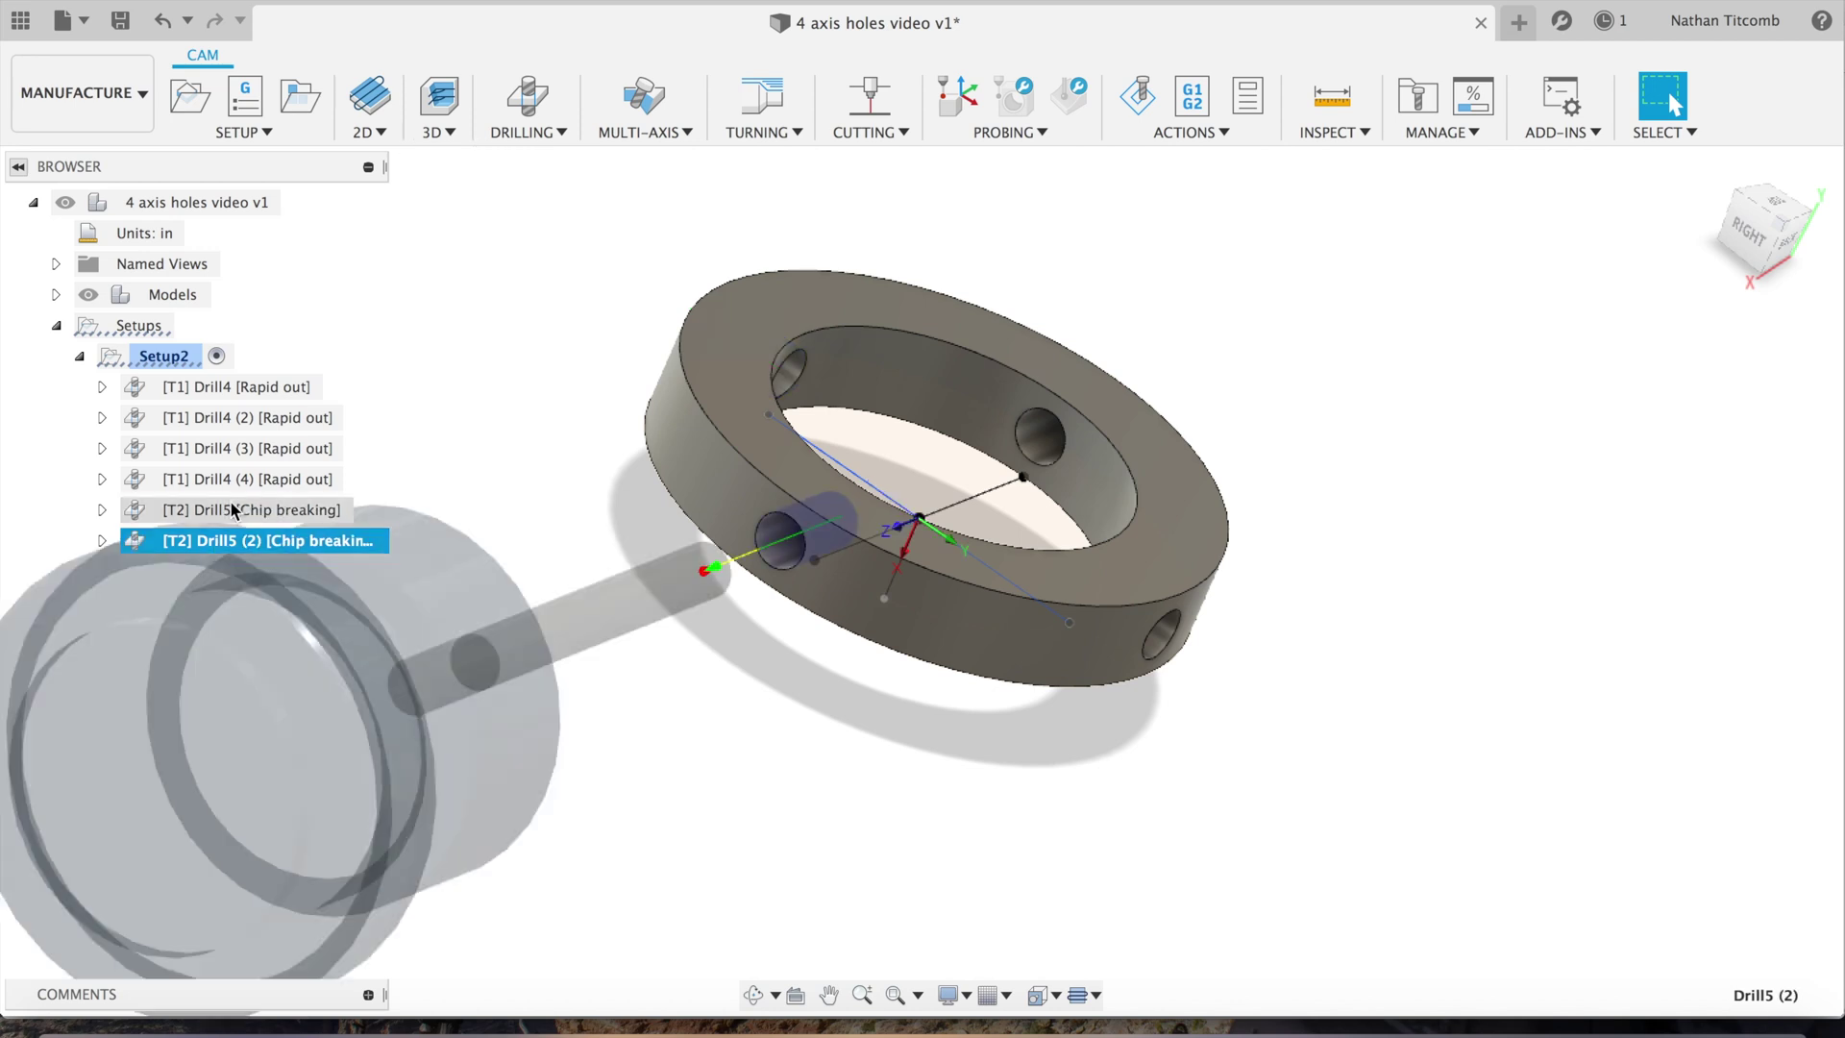
left_click(229, 507)
Open Drill5 for editing and recheck the calculator's 573 RPM and 2 IPM results.
right_click(233, 510)
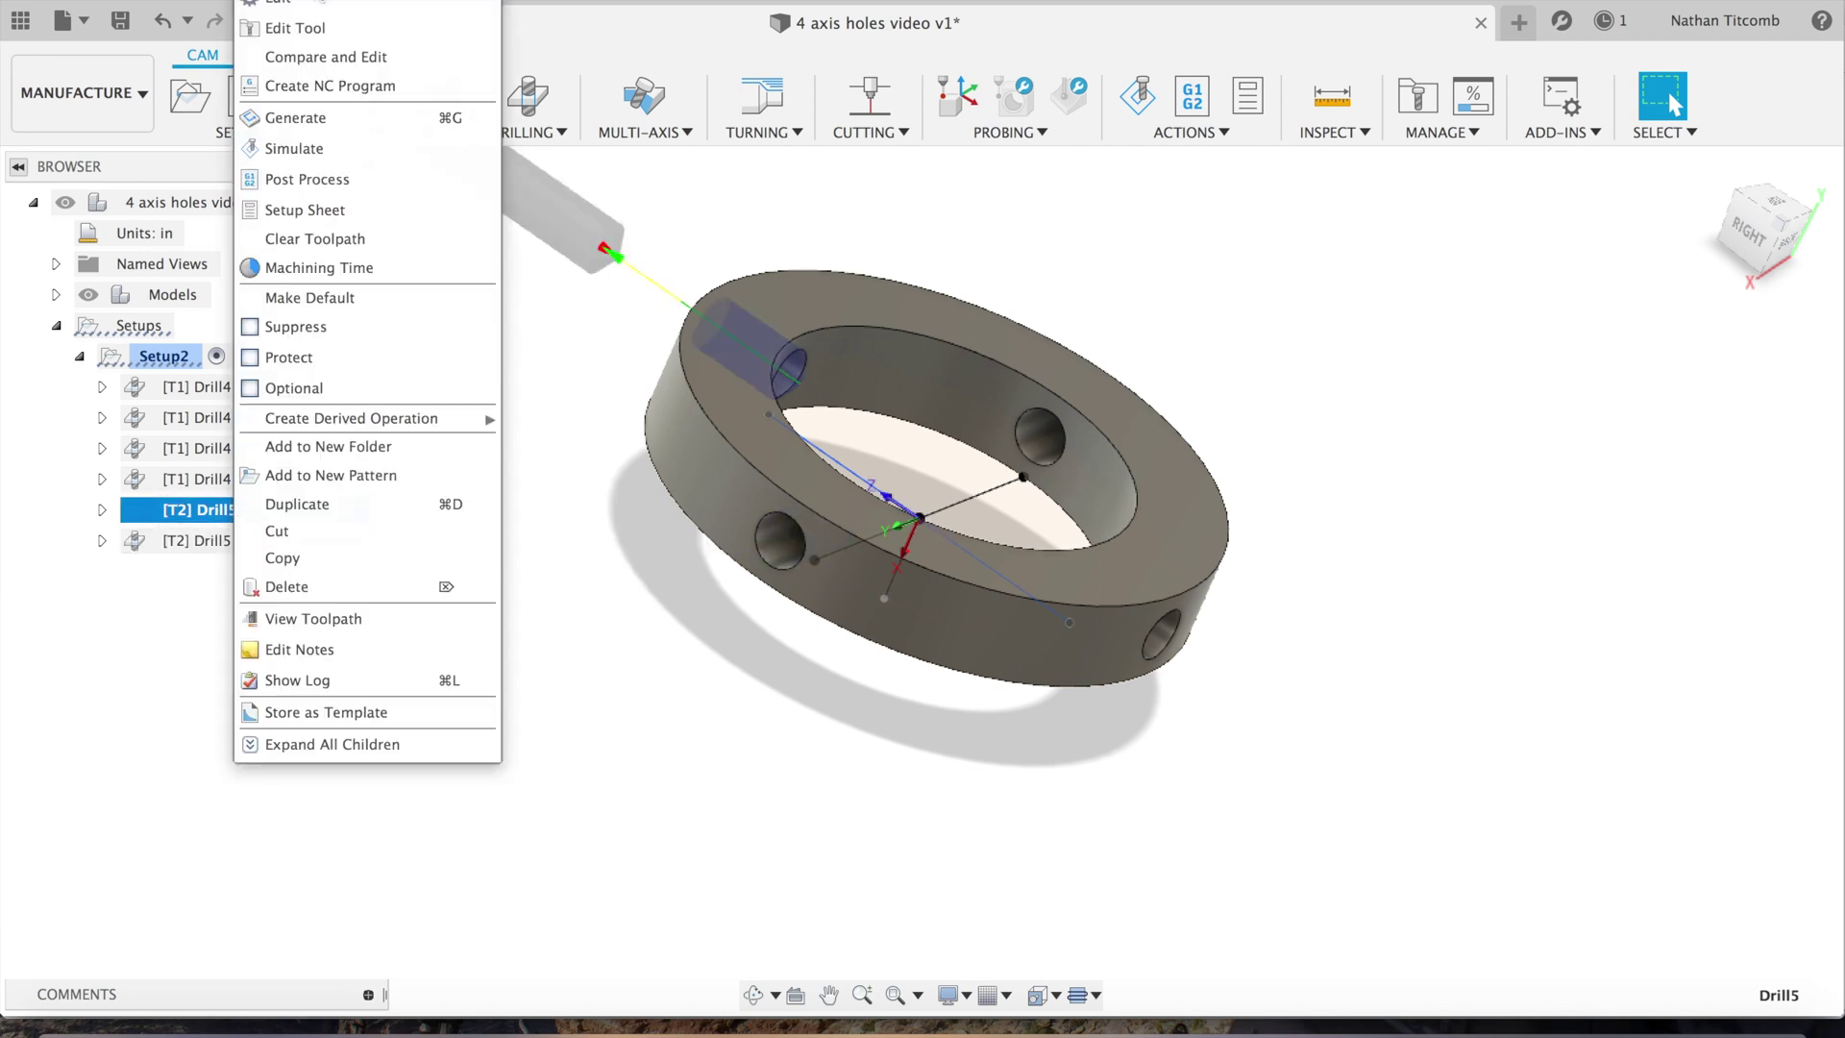
left_click(288, 4)
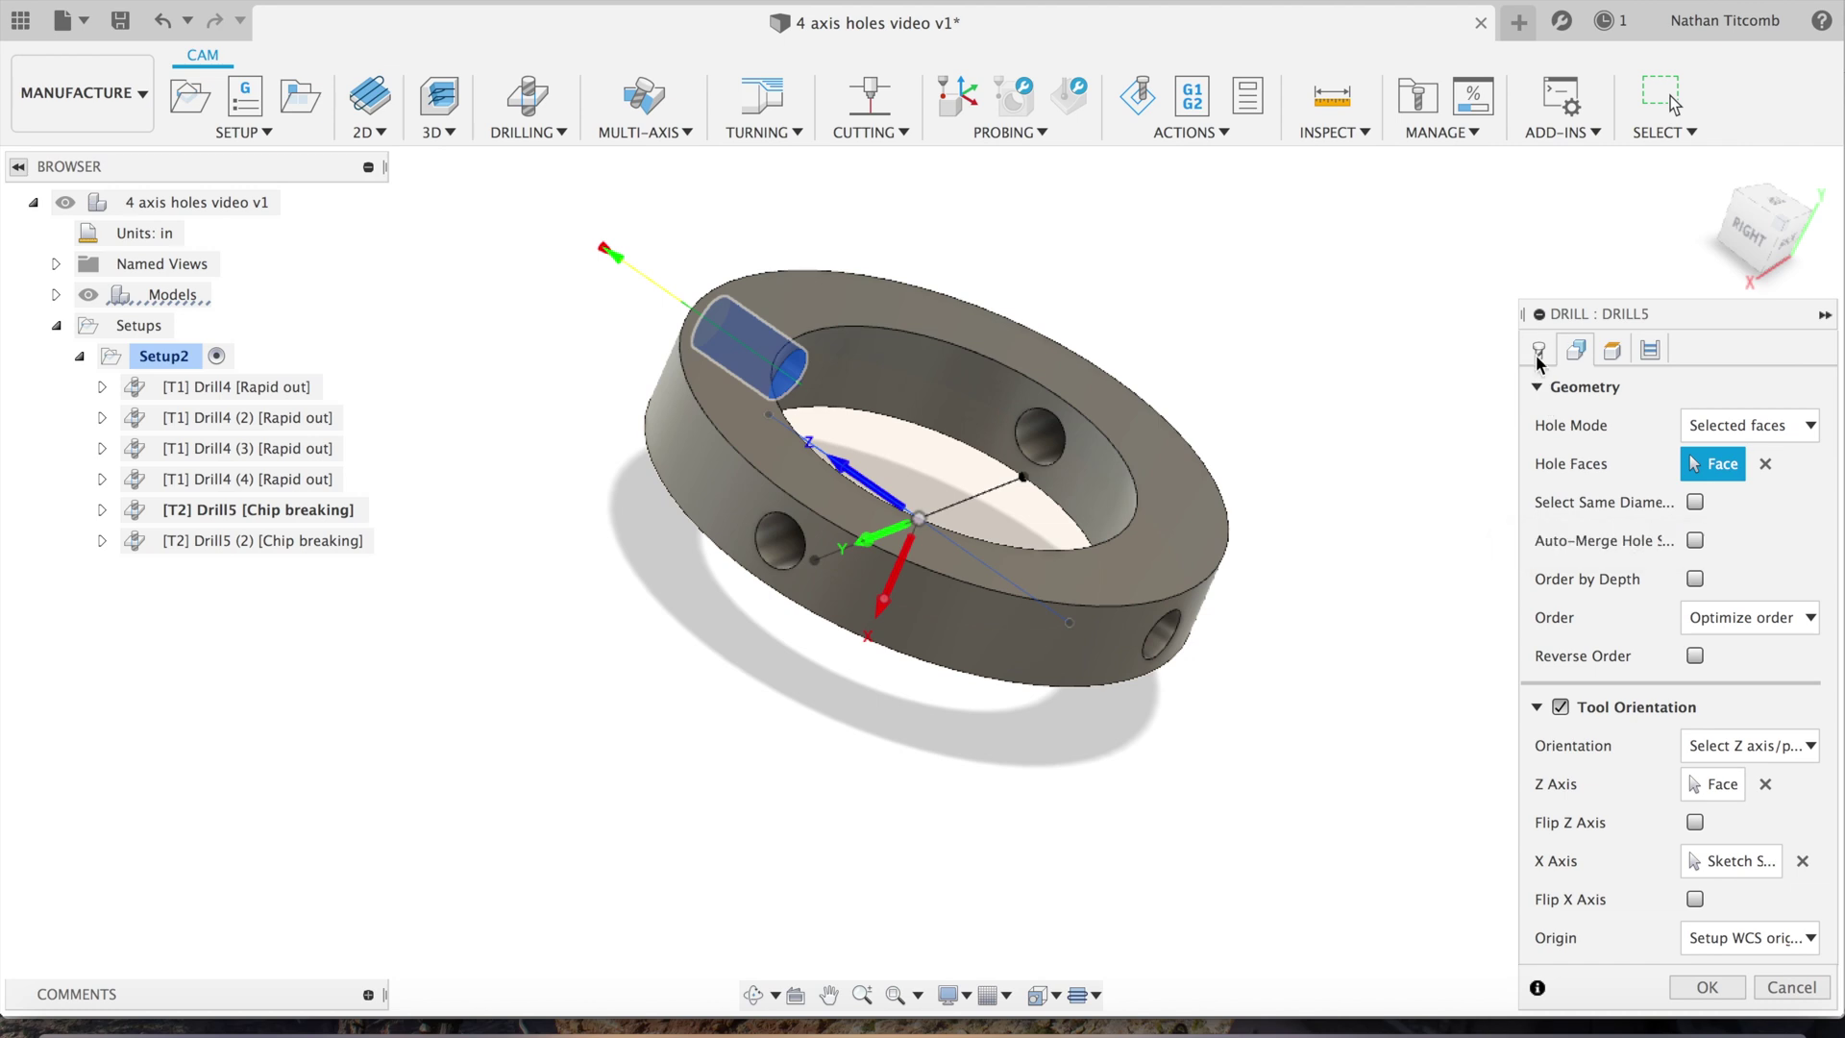
left_click(1538, 350)
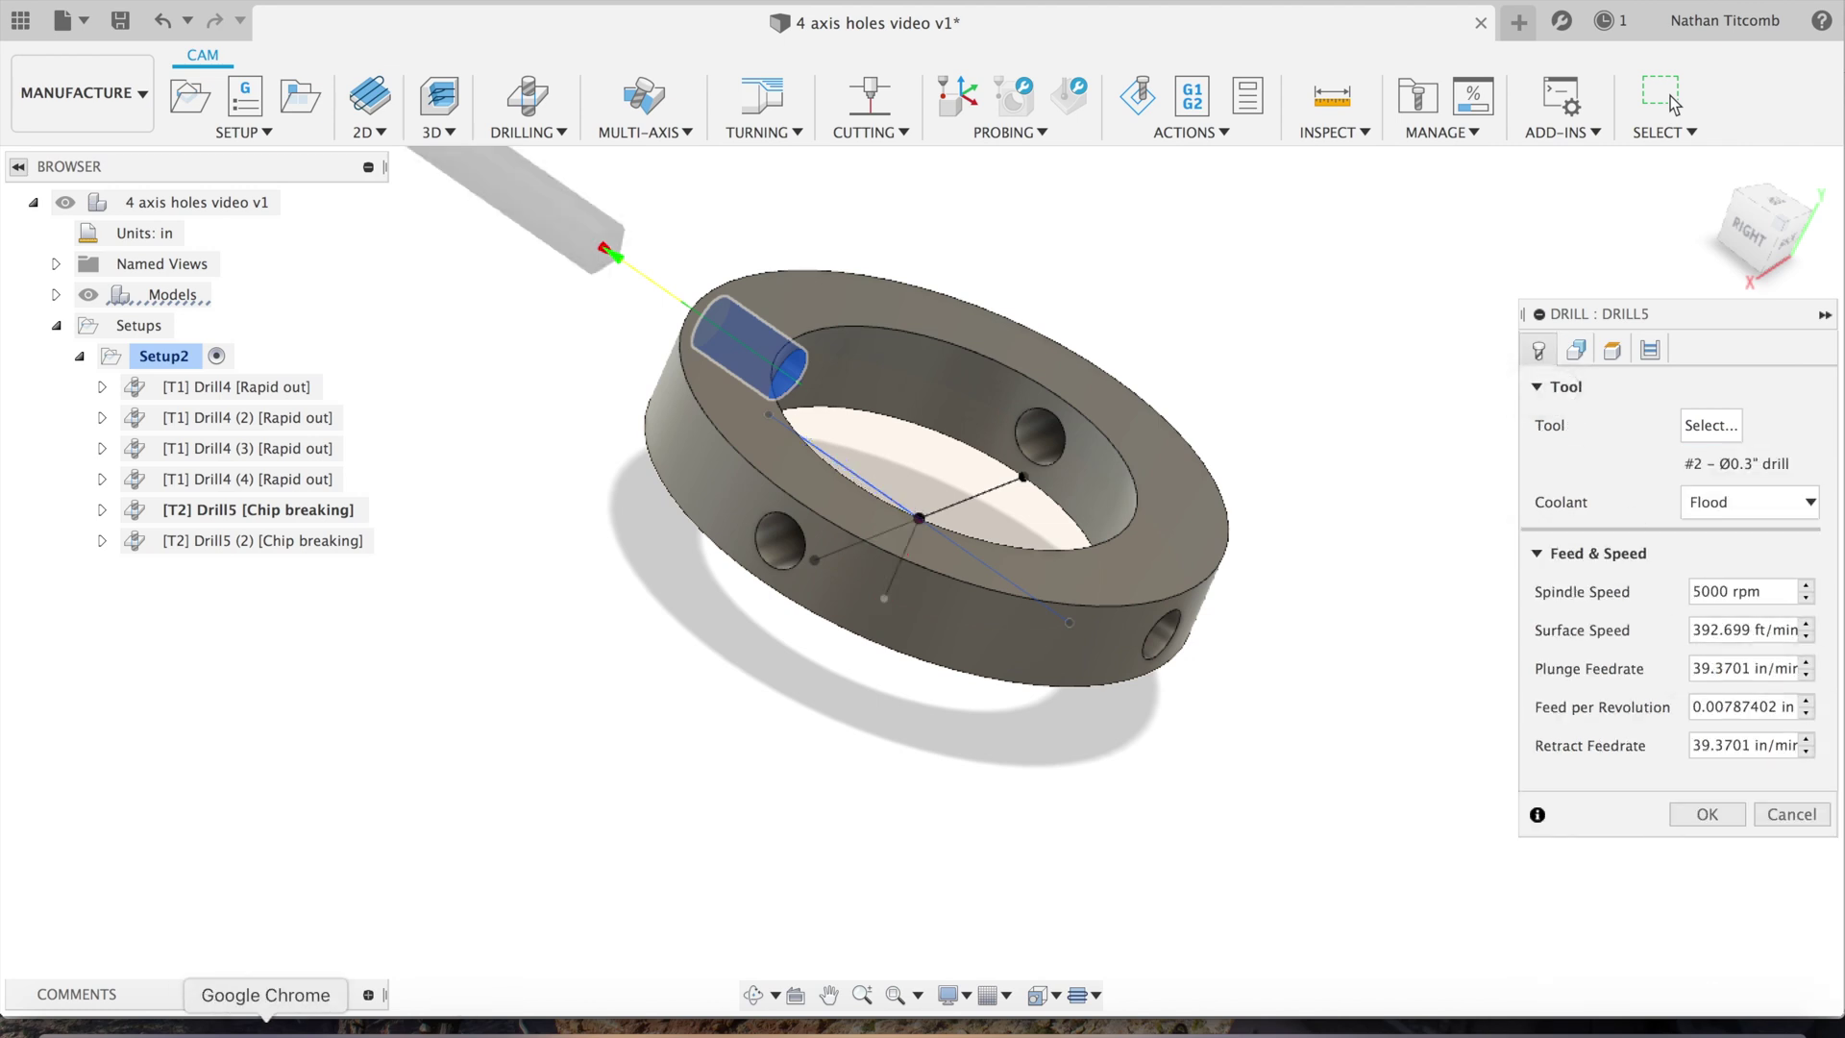
left_click(265, 1030)
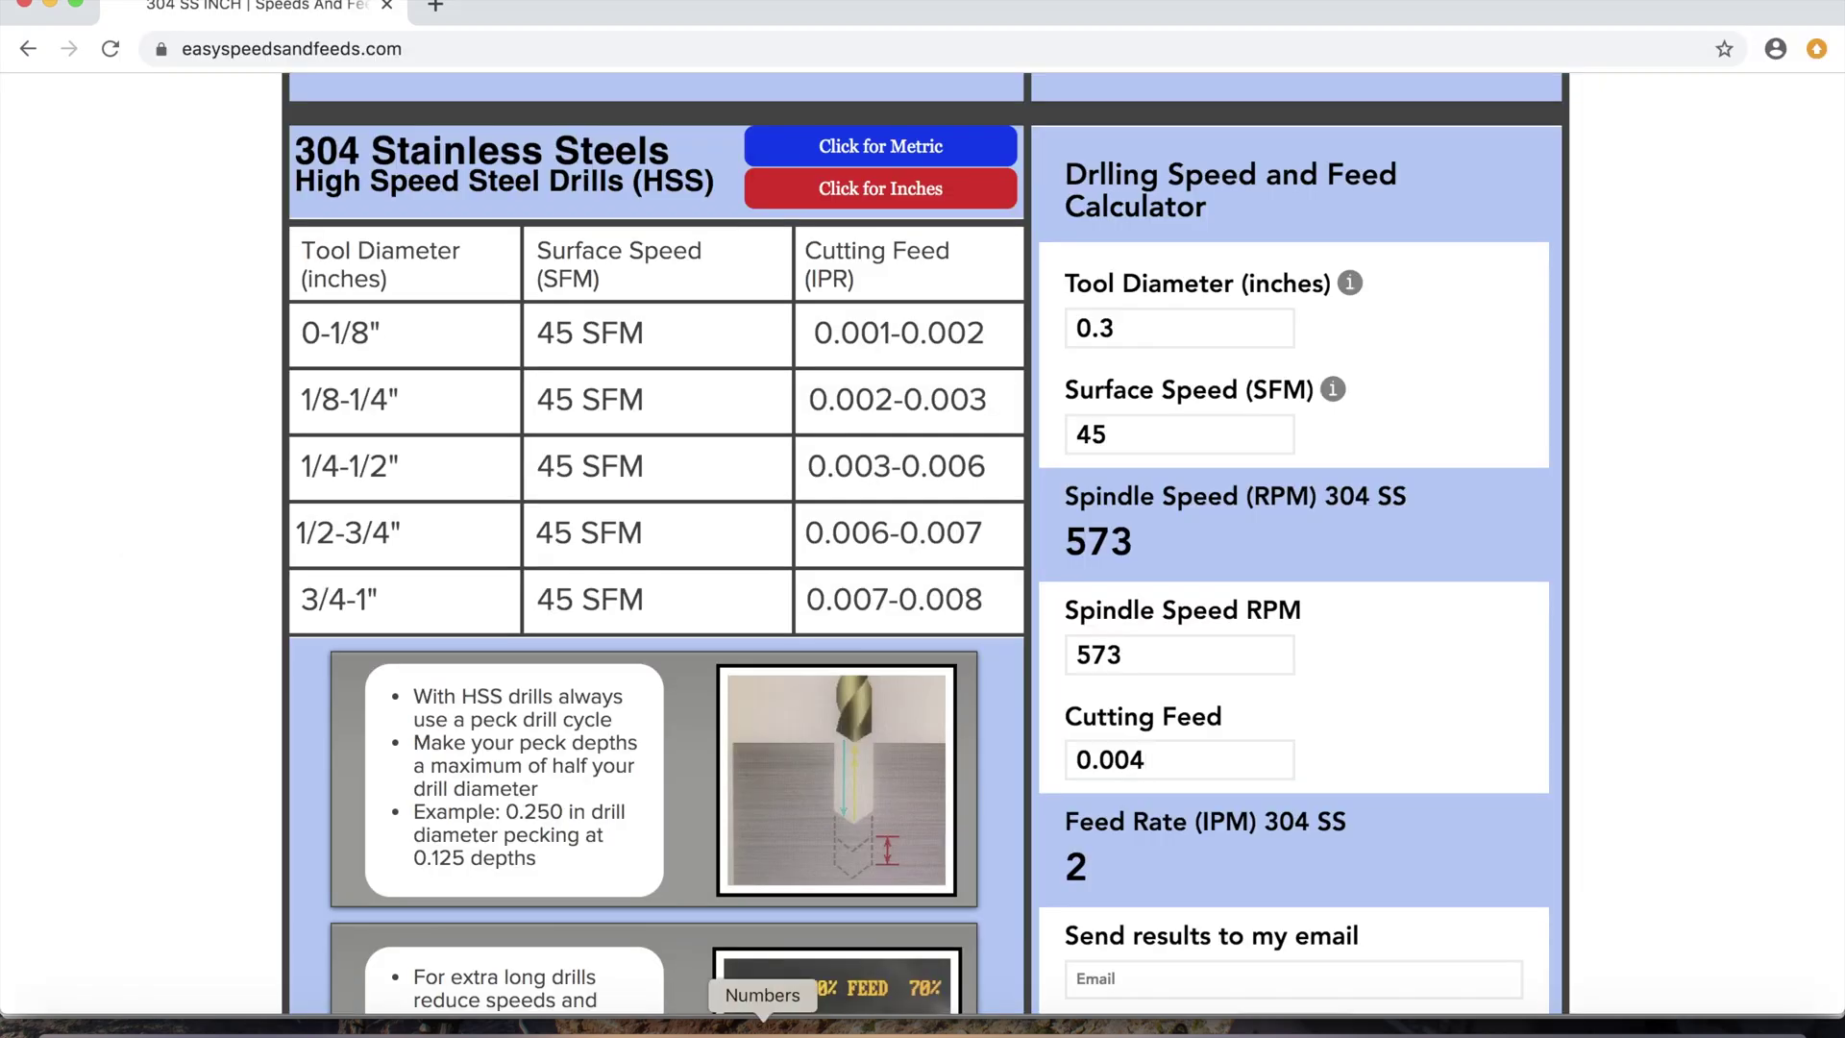
left_click(1062, 1030)
Set Drill5's spindle speed 573, plunge feedrate 2 and retract feedrate 20, and accept.
left_click(1735, 591)
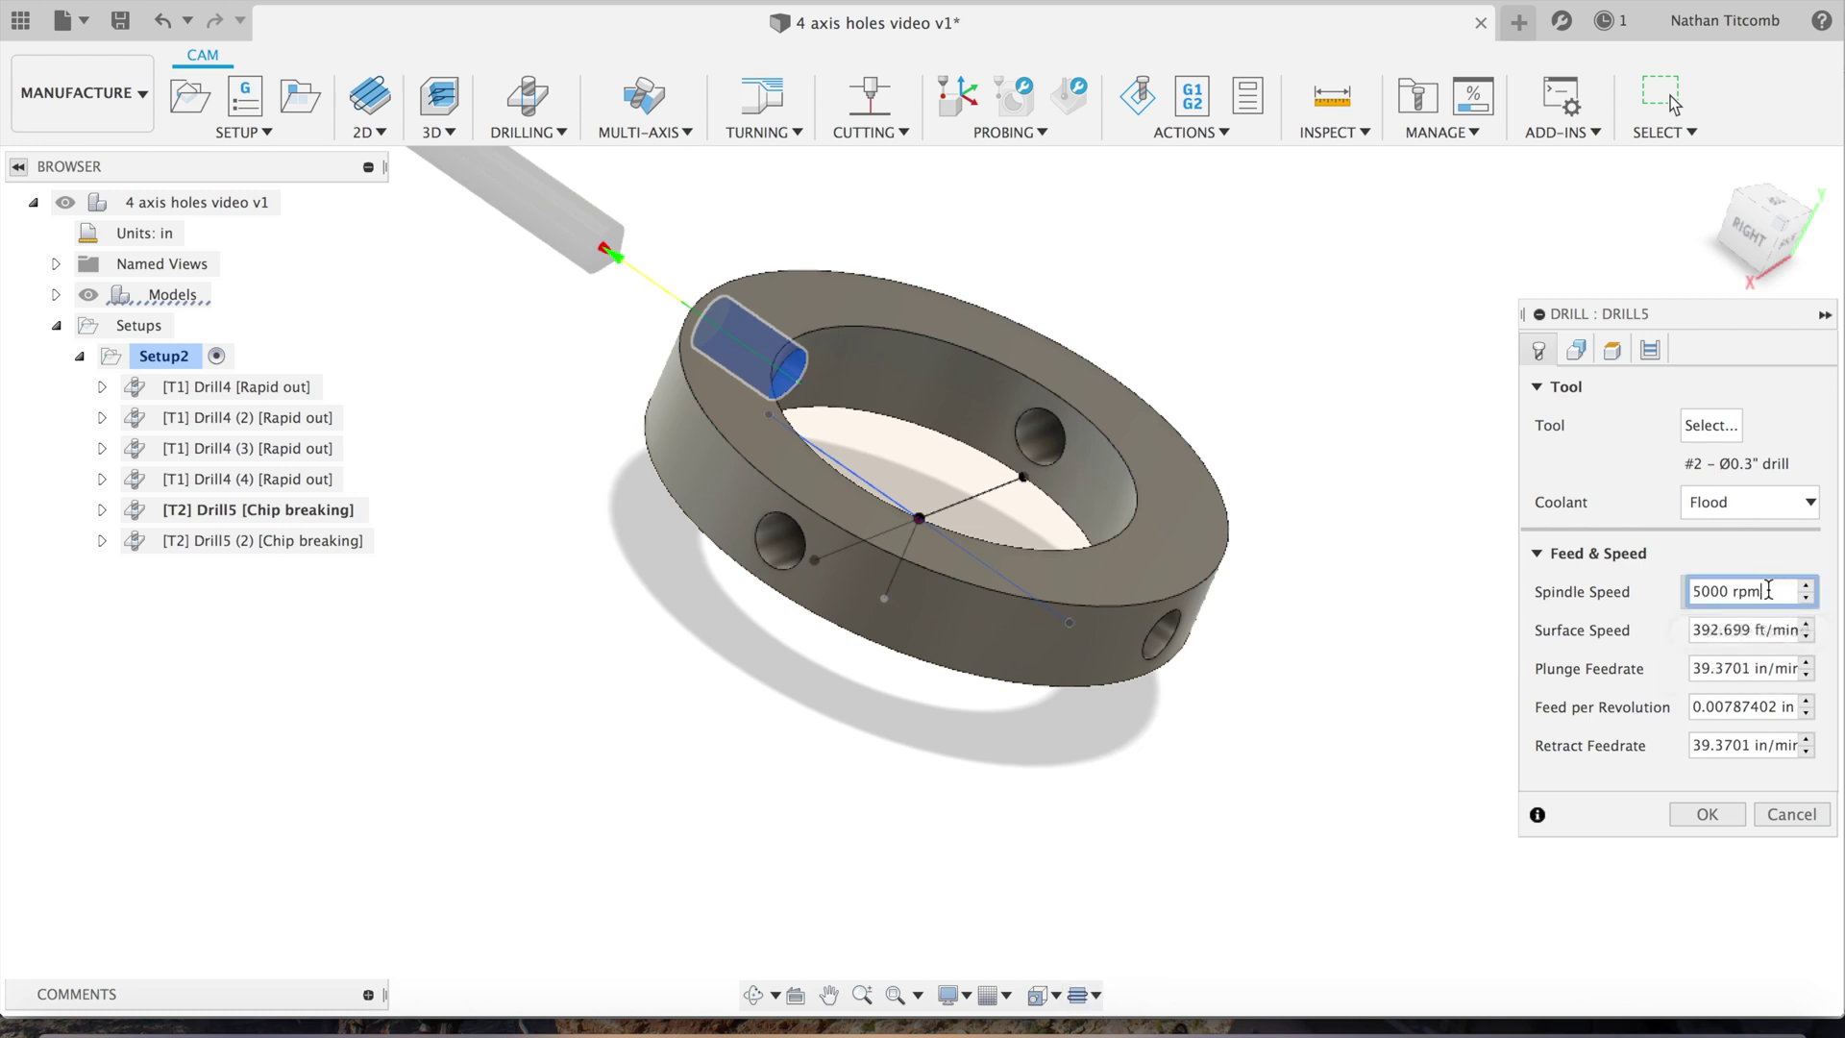
type("573")
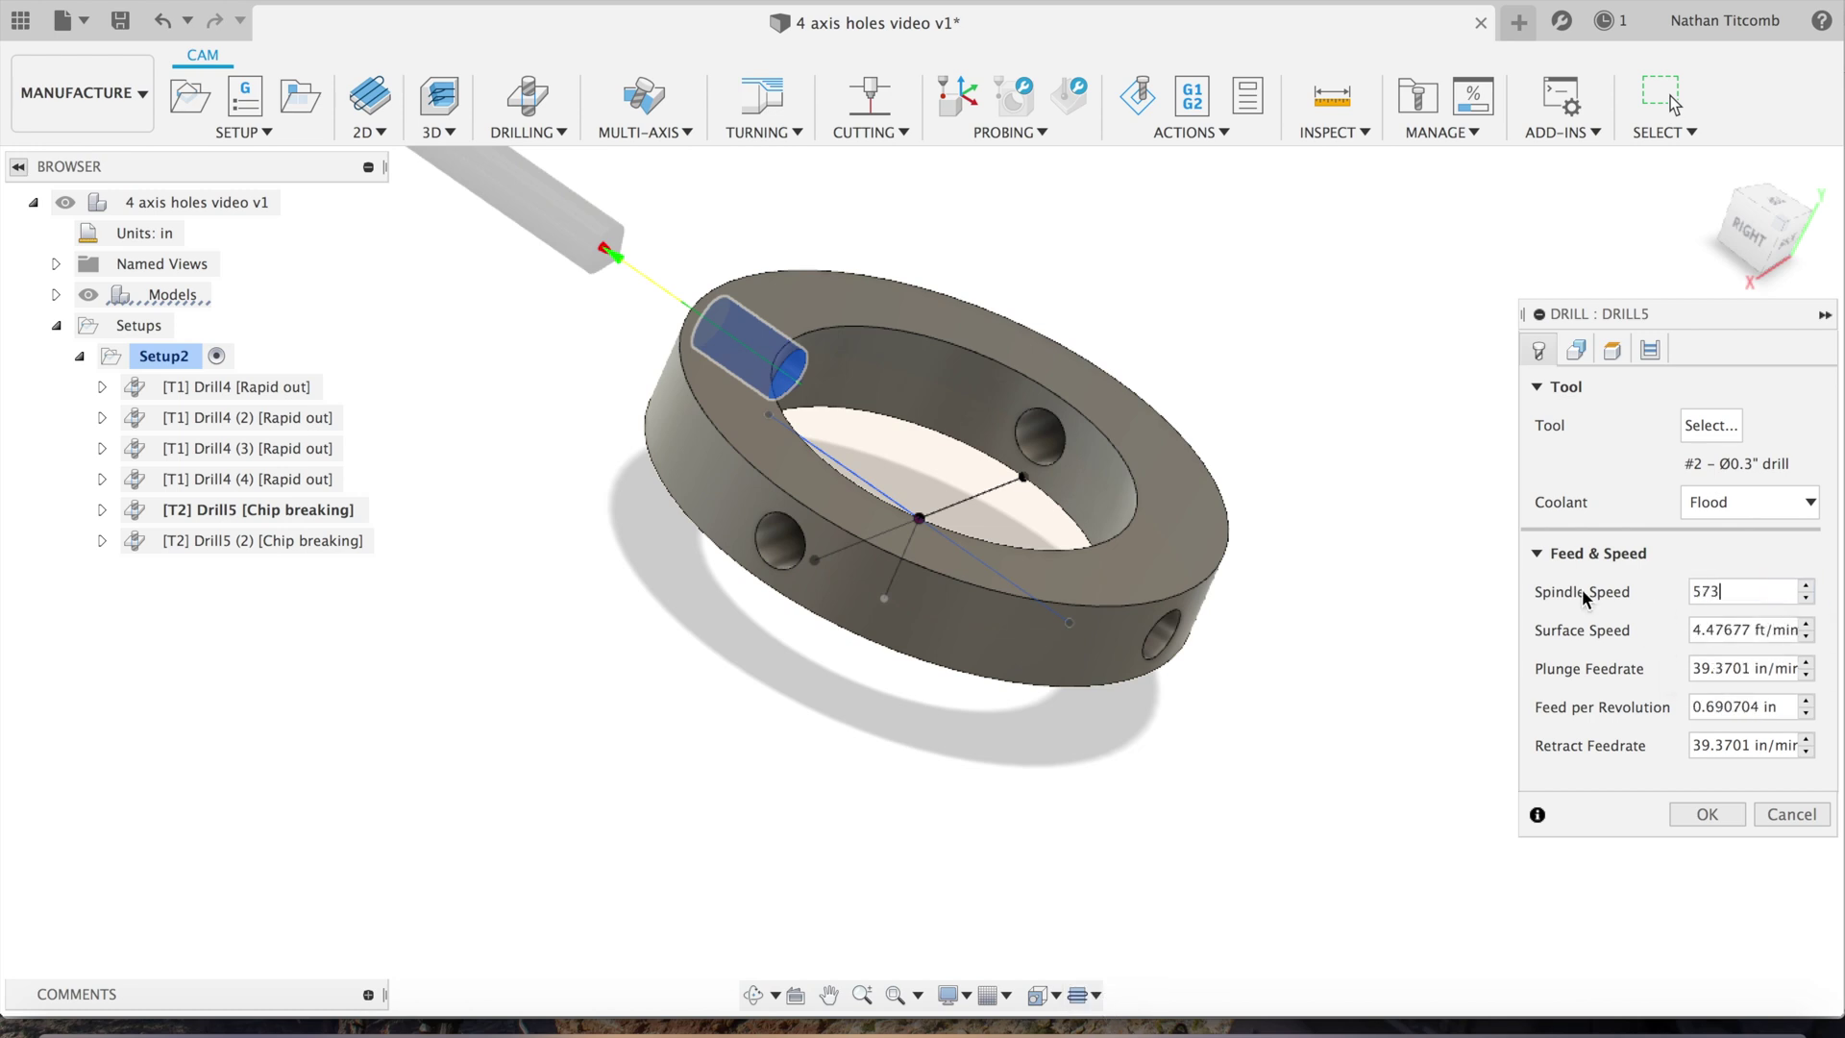
key("Tab")
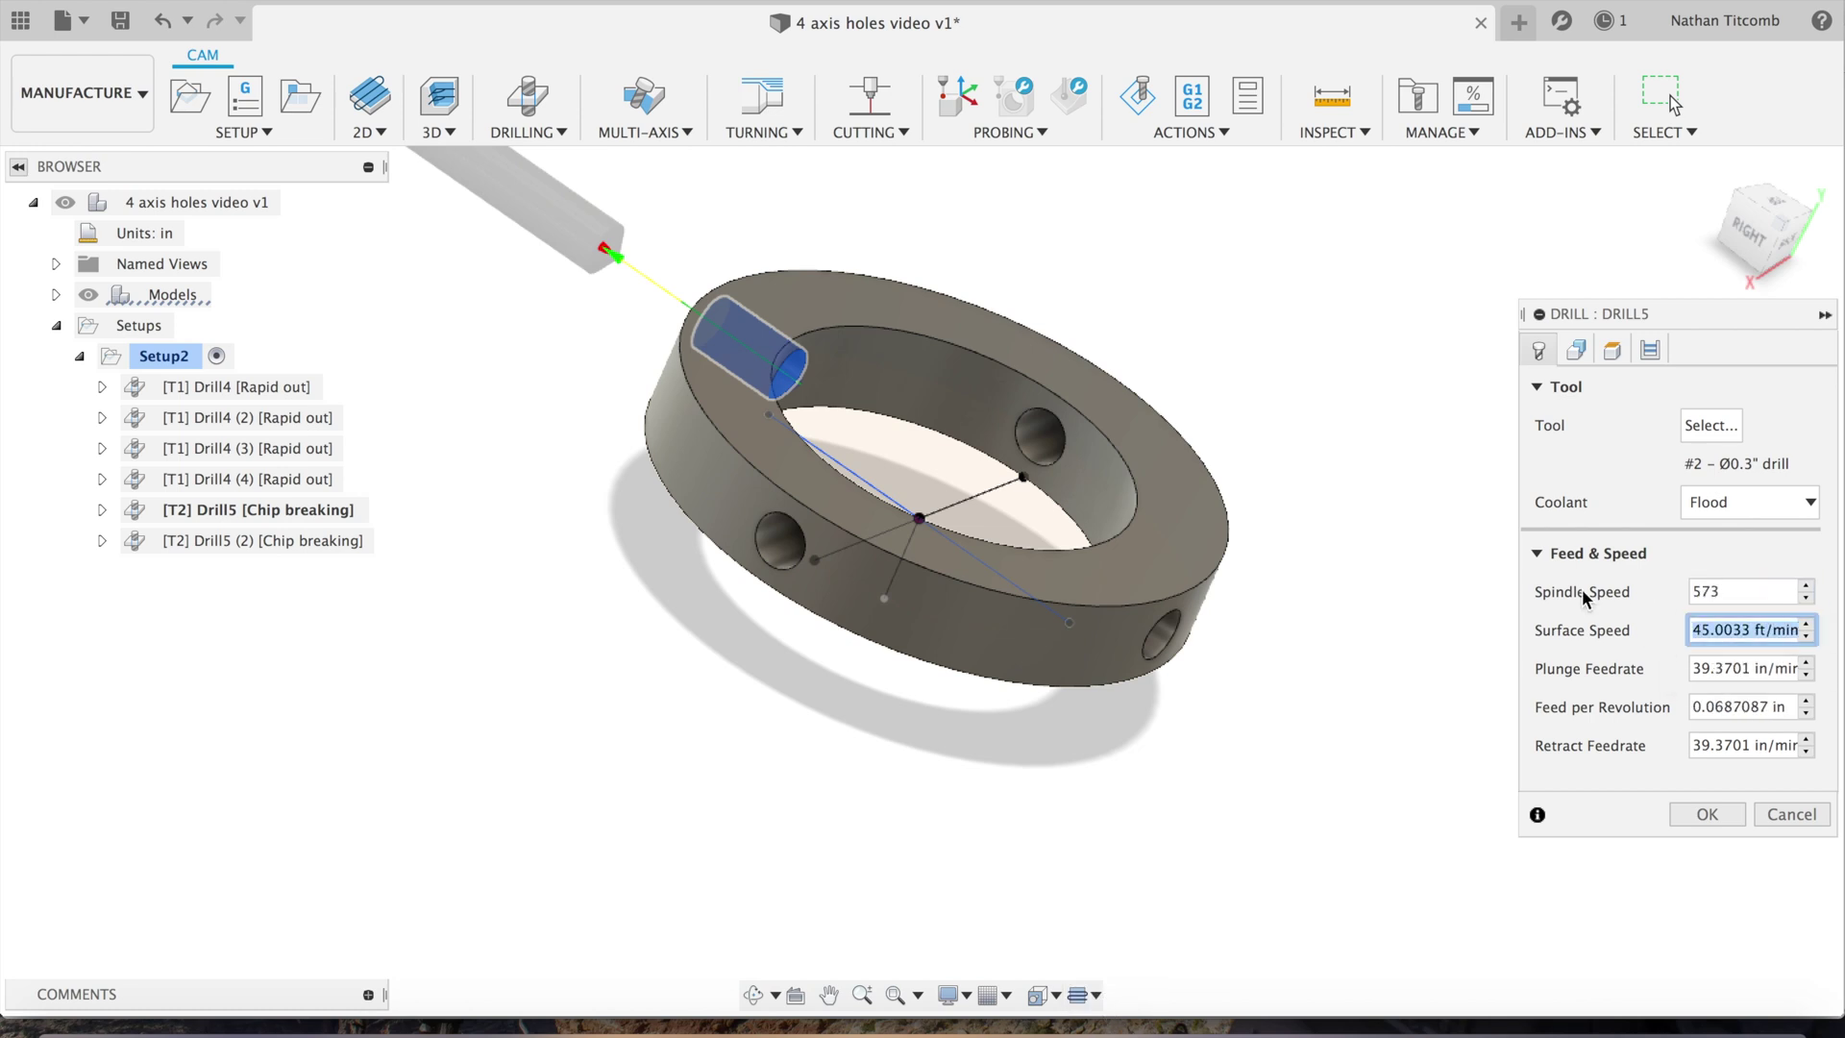
key("Tab")
type("2")
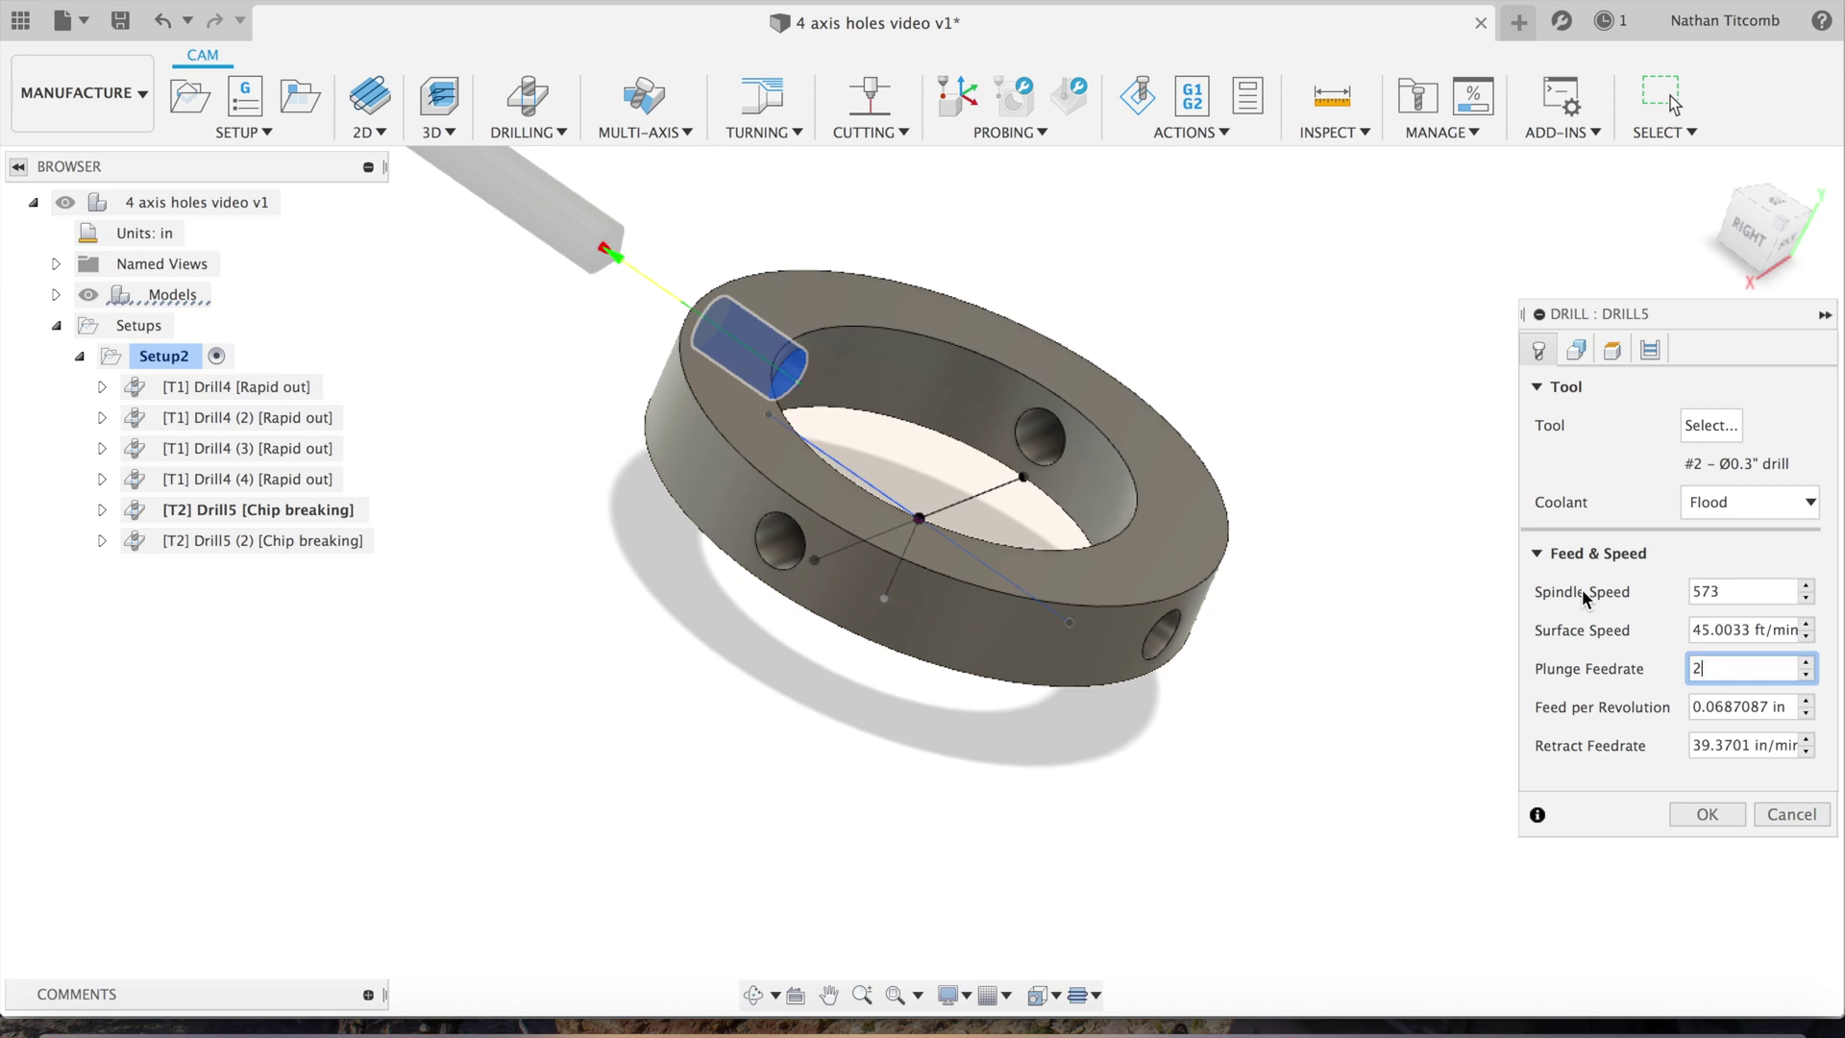
key("Tab")
type("20")
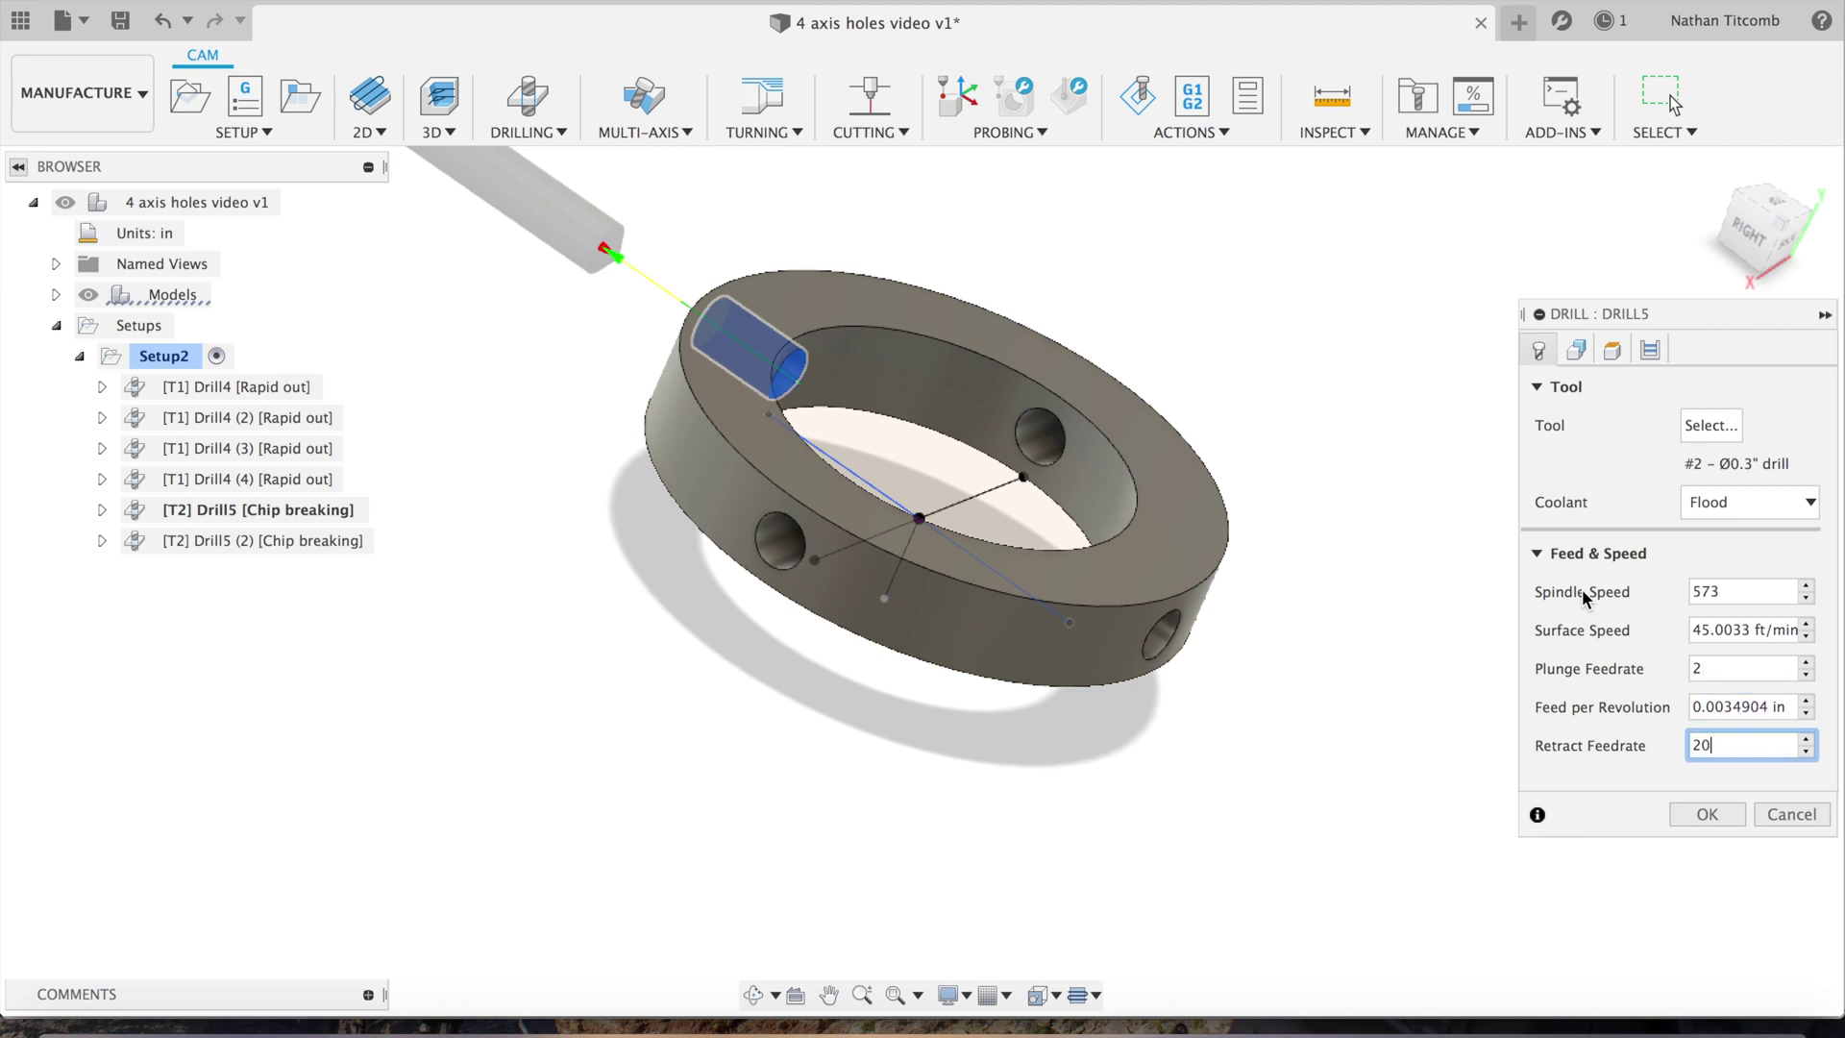
key("Tab")
left_click(1721, 816)
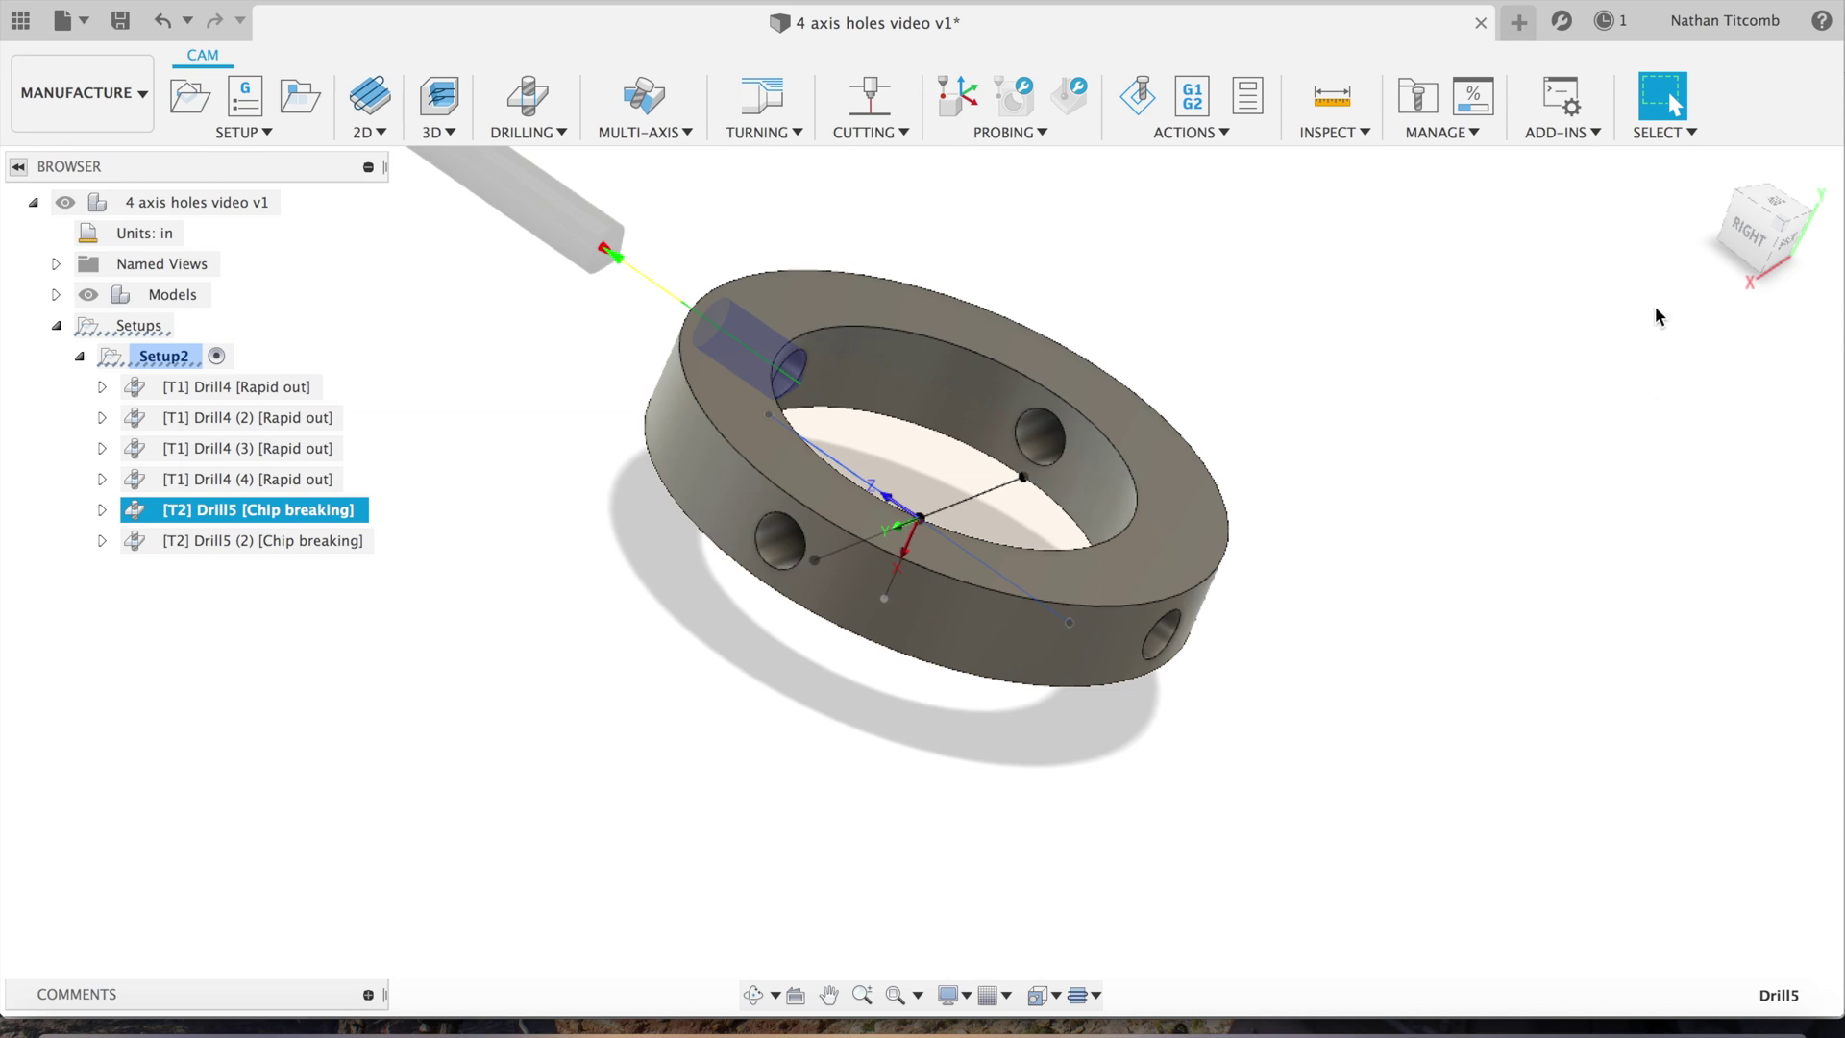
Select Drill5 (2) and view the ring from the back.
left_click(275, 544)
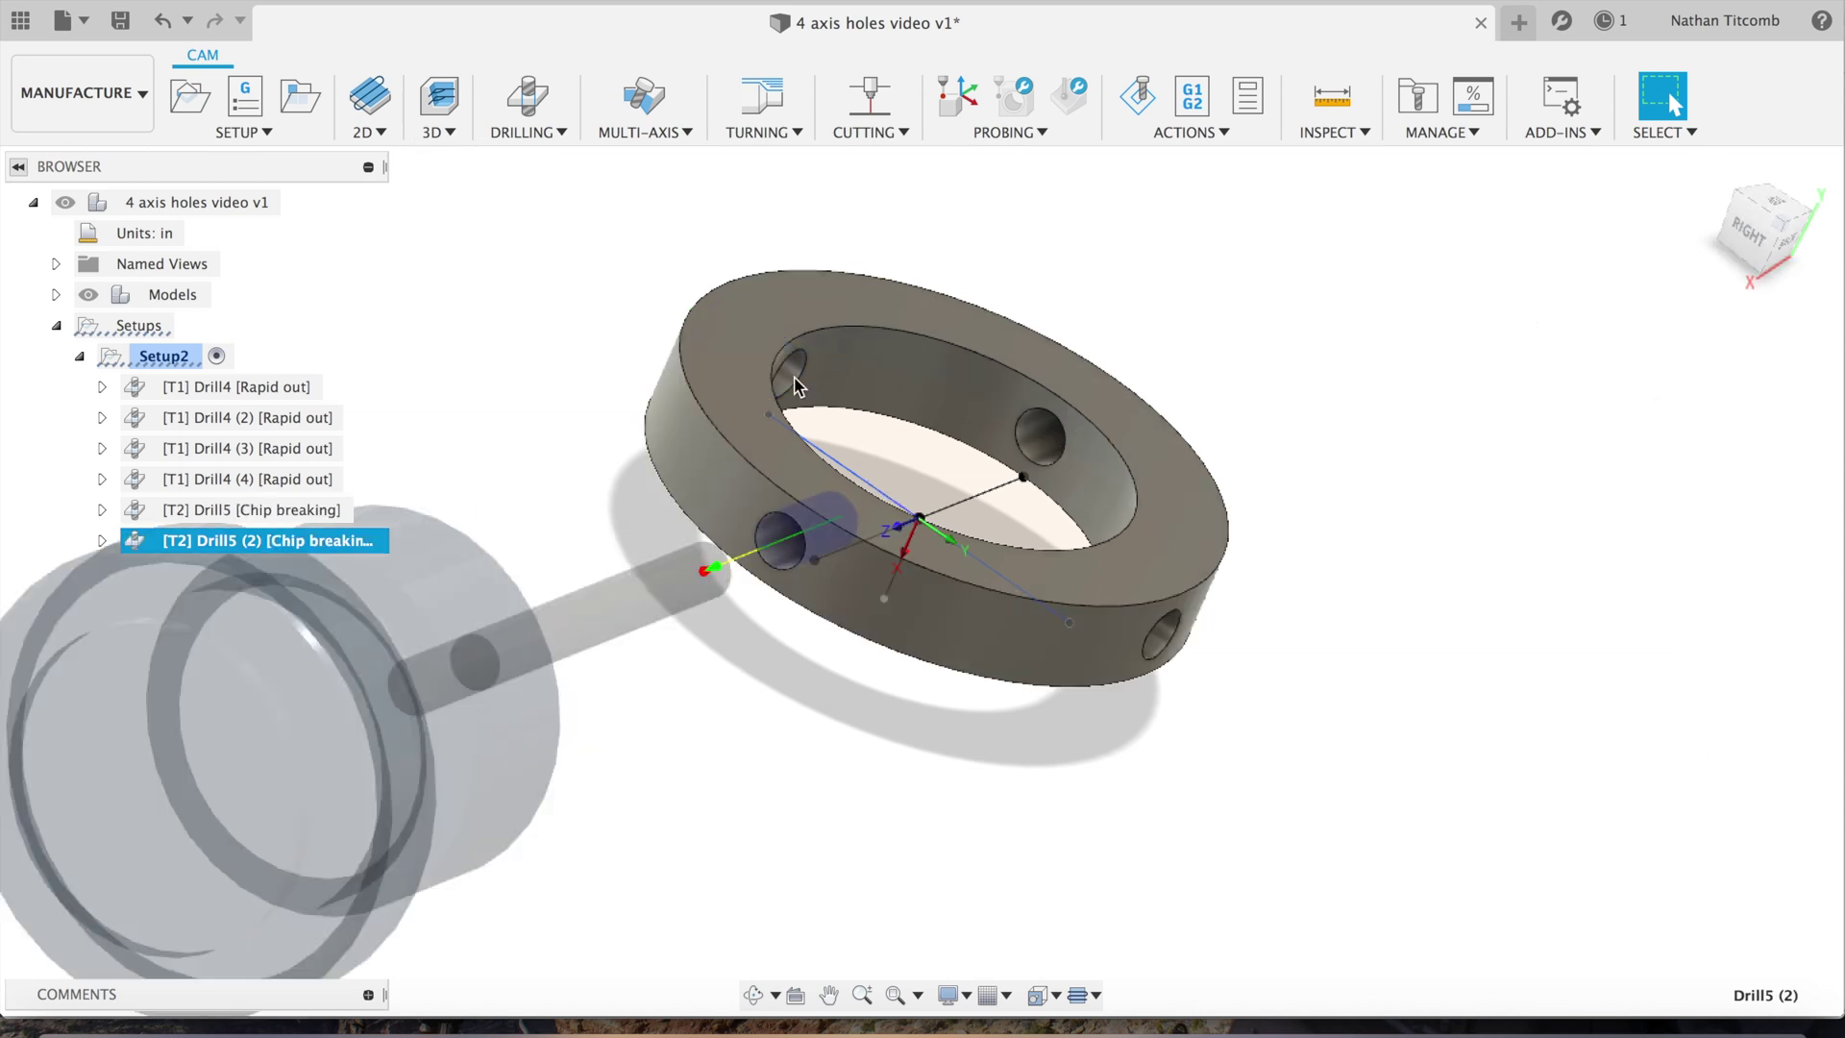
left_click(1783, 252)
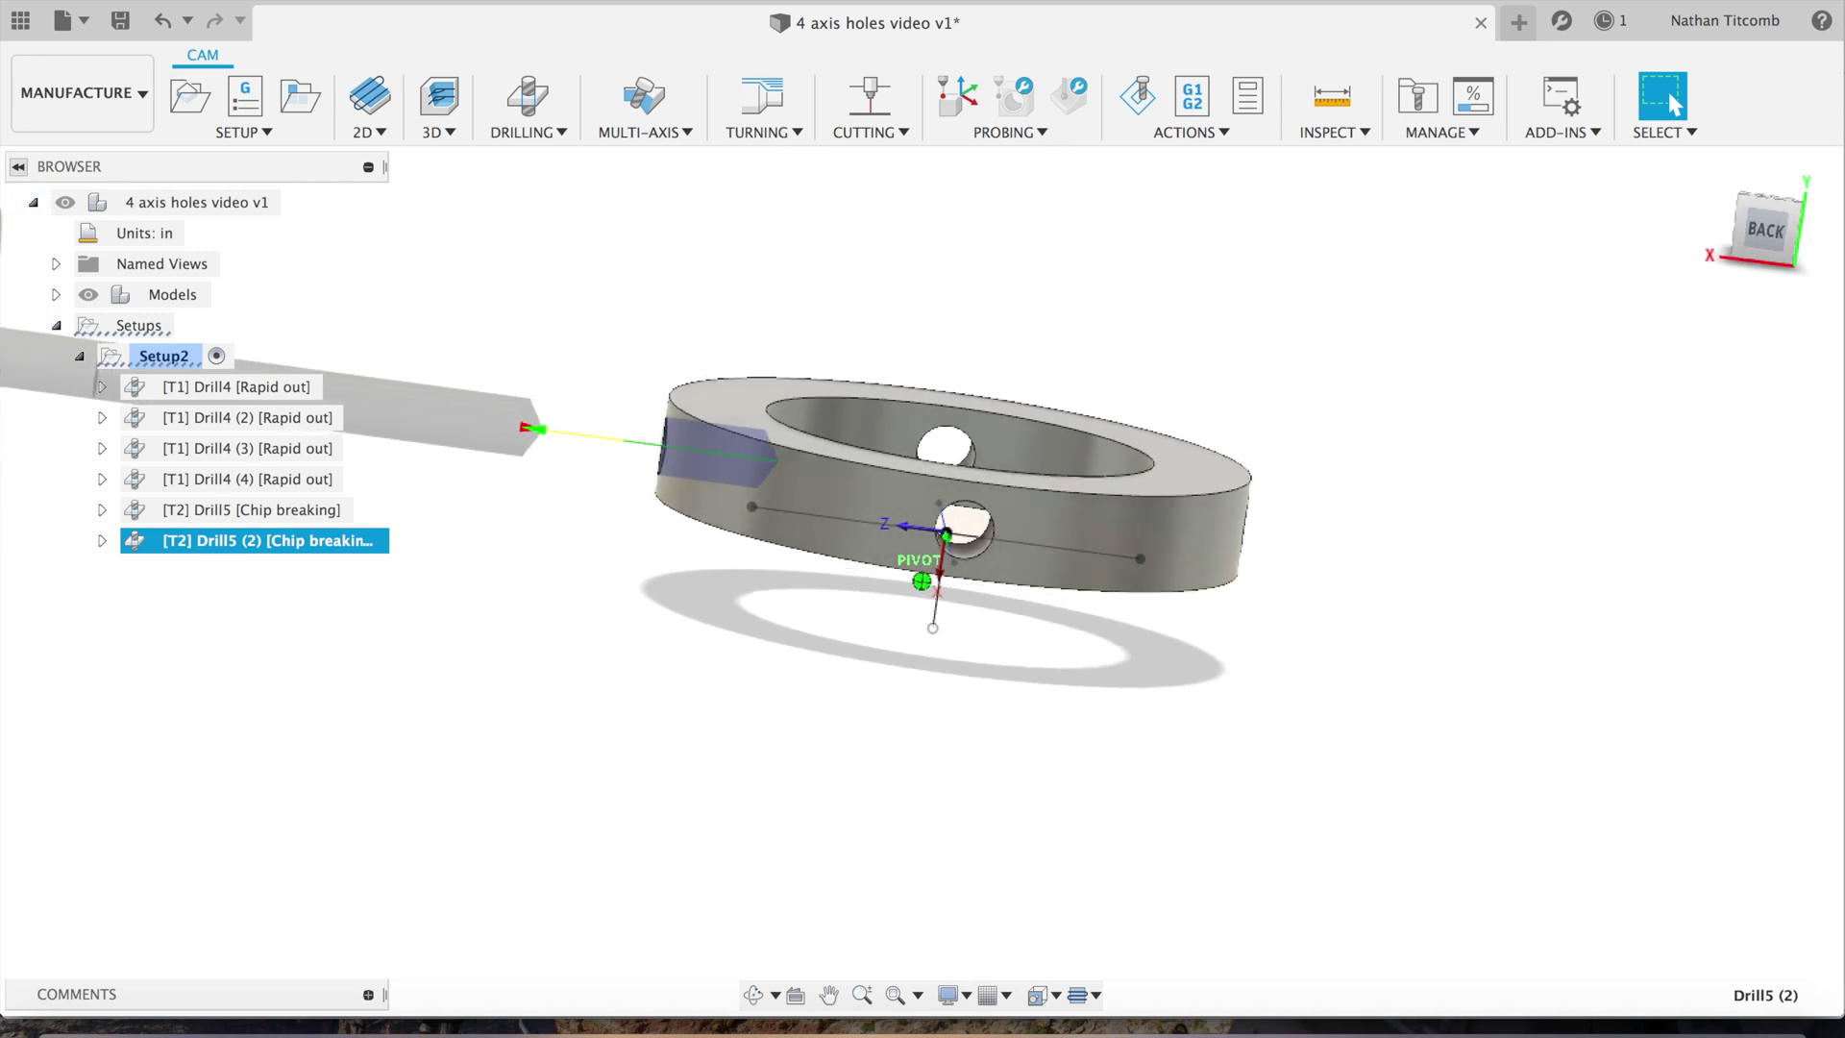
right_click(240, 540)
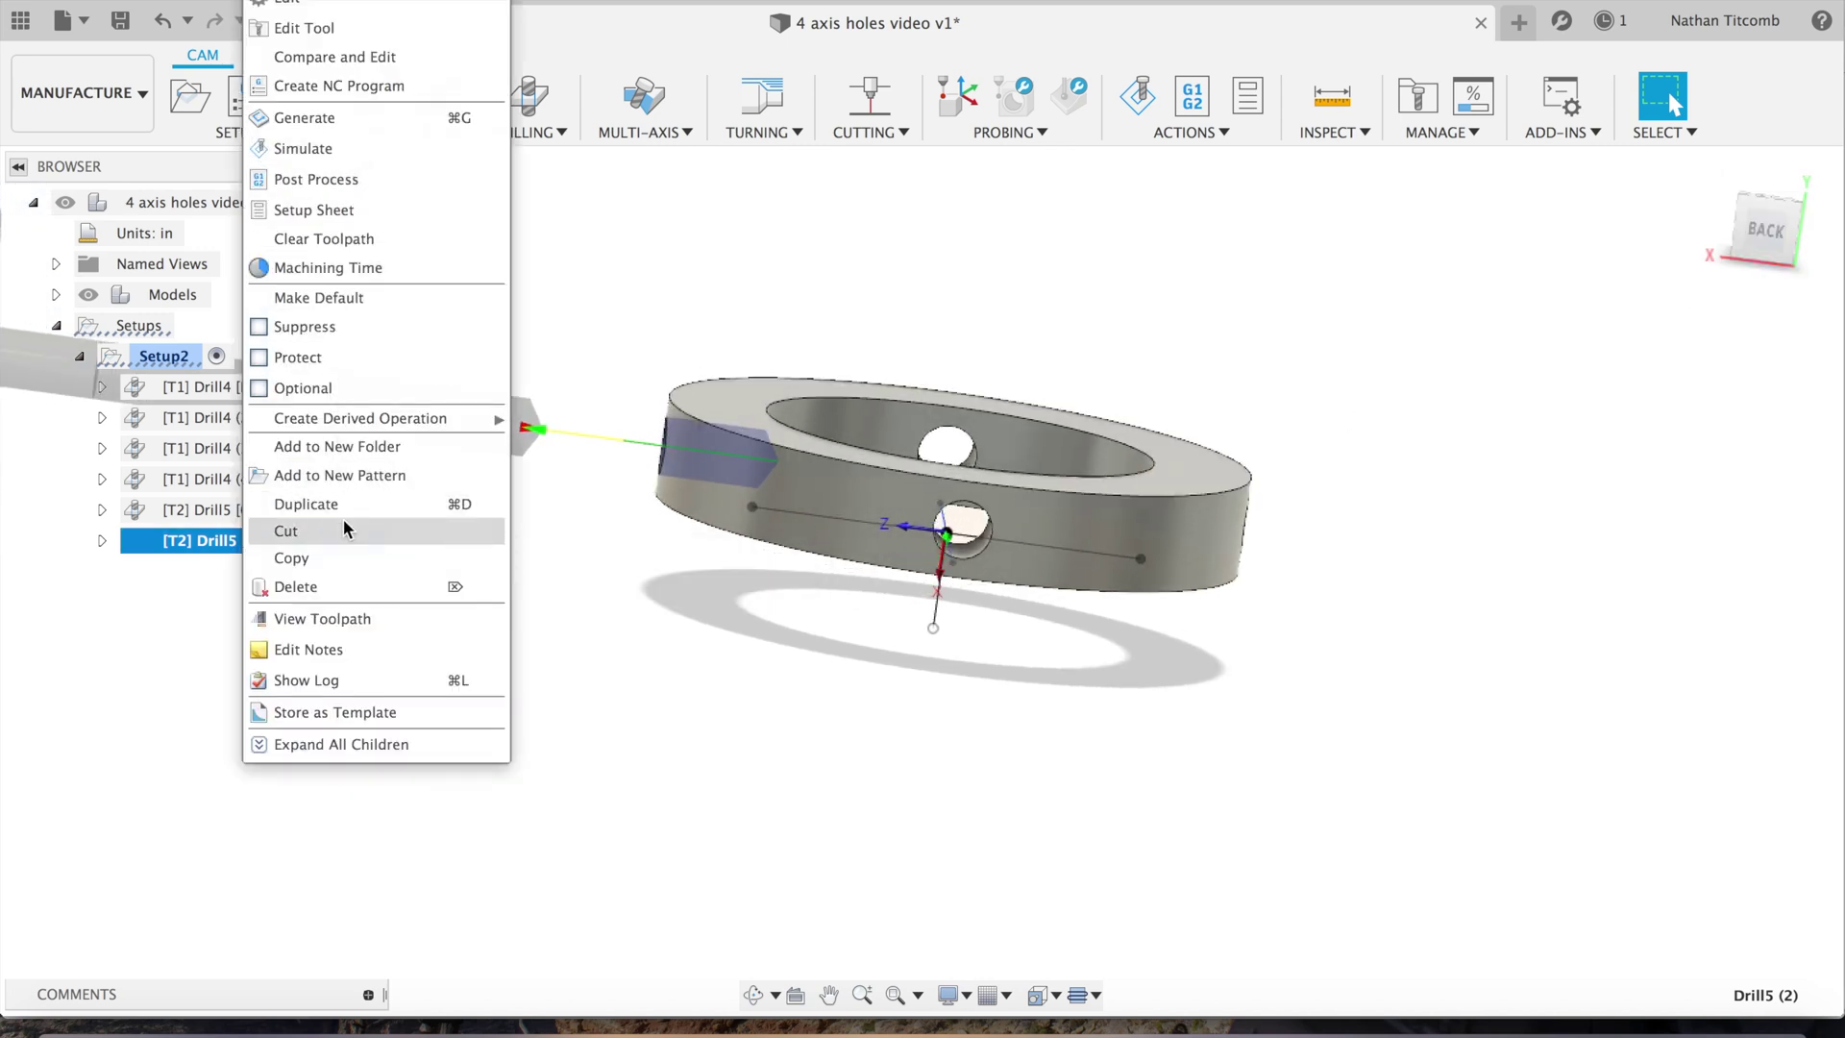
Duplicate Drill5 (2) and open the new Drill5 (3) copy for editing.
left_click(349, 505)
left_click(266, 578)
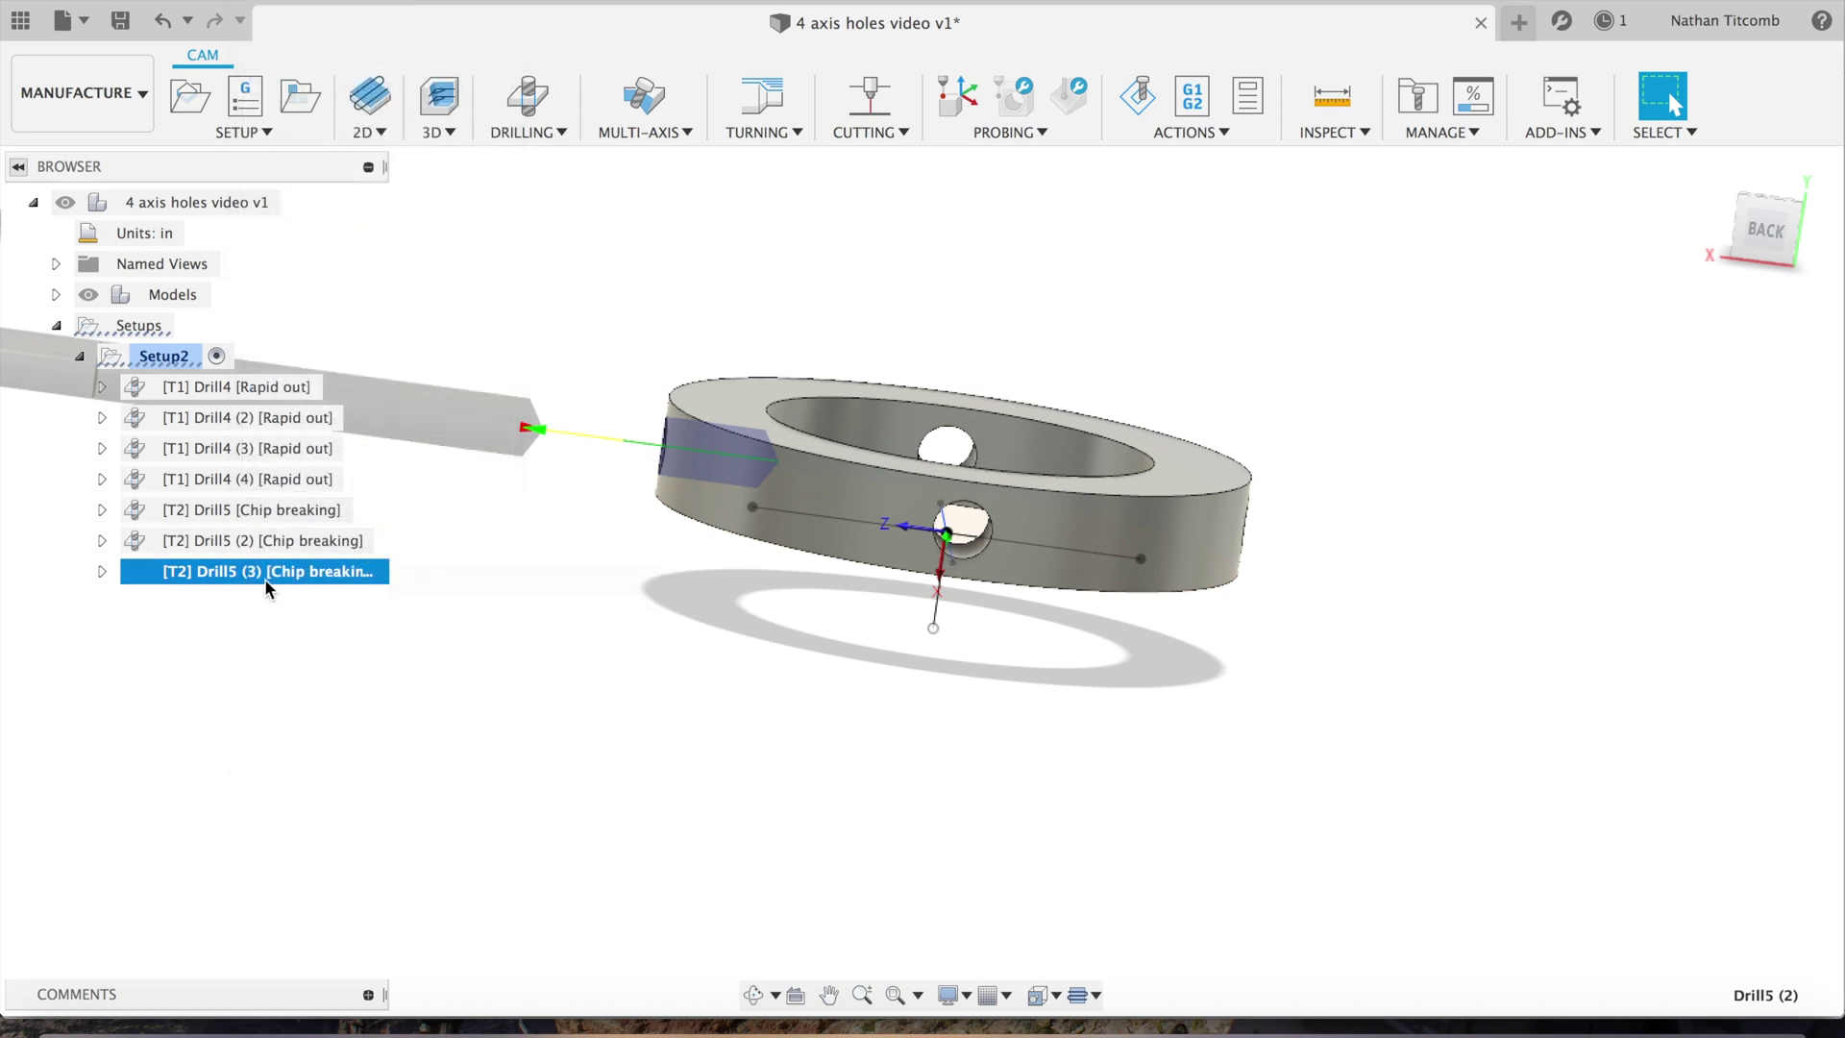
right_click(264, 578)
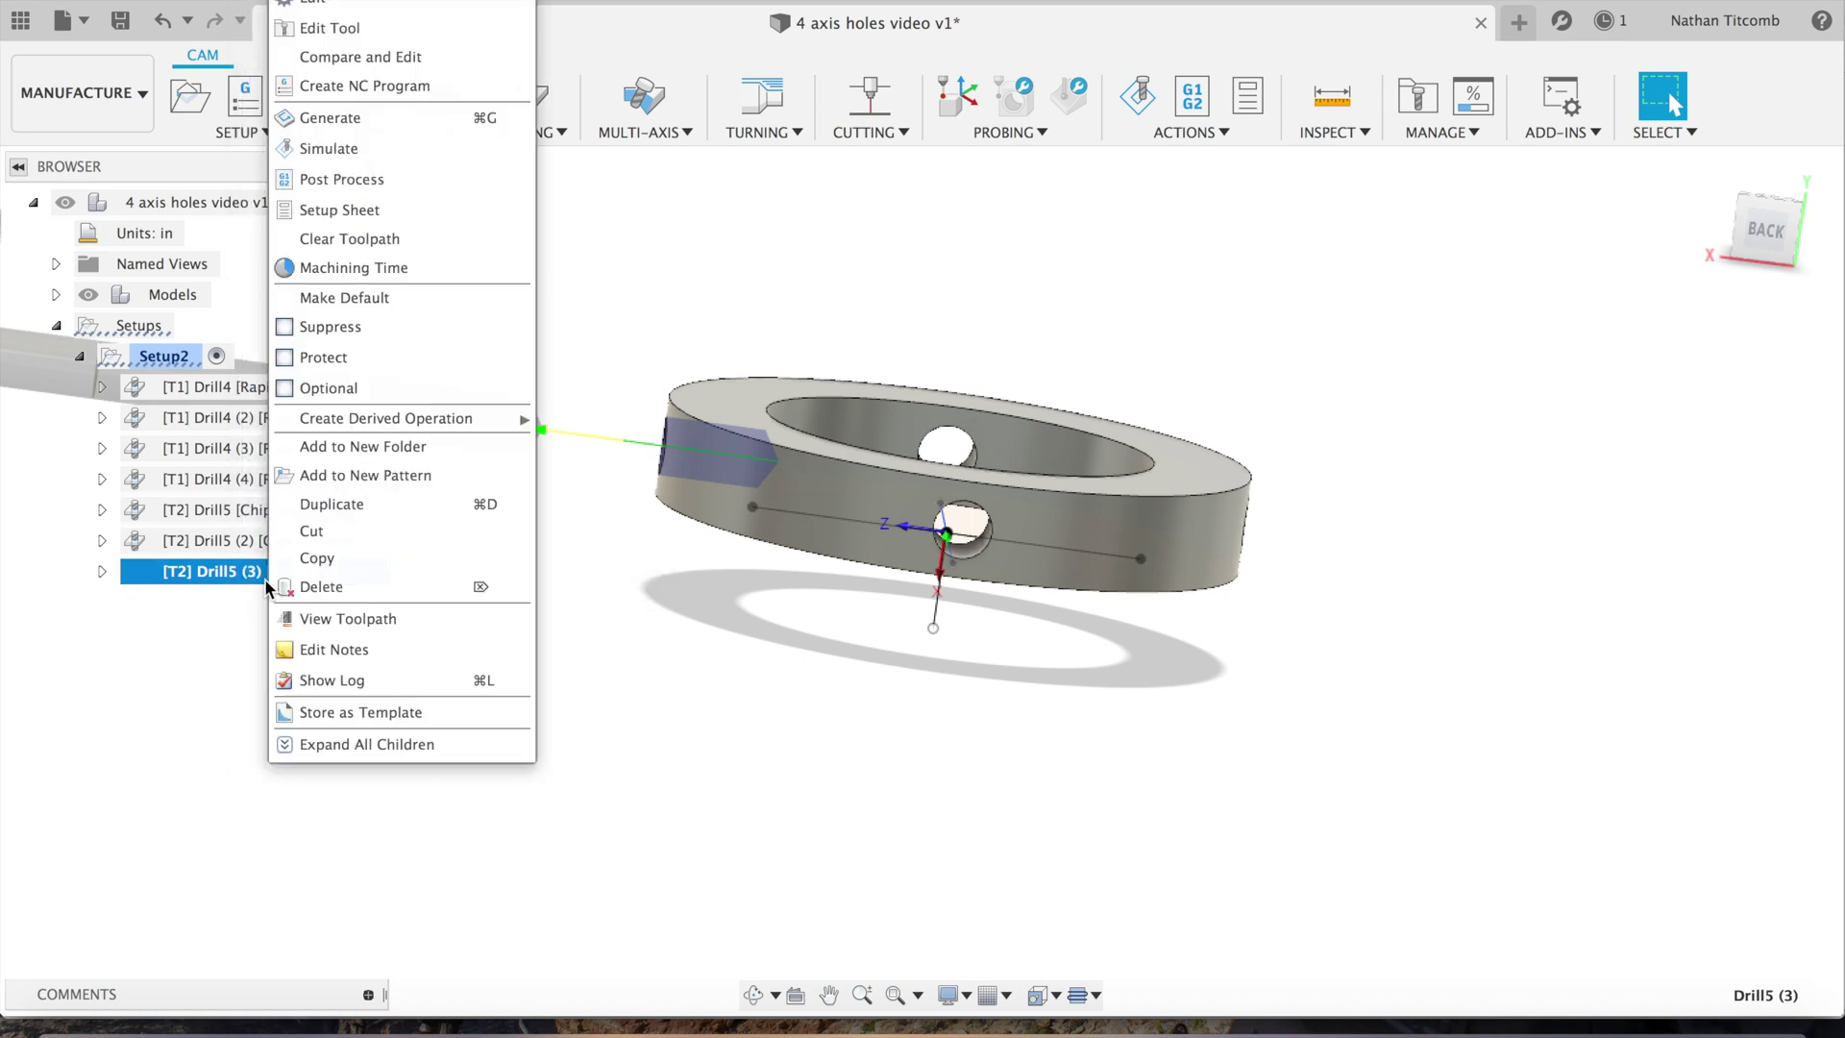
left_click(348, 15)
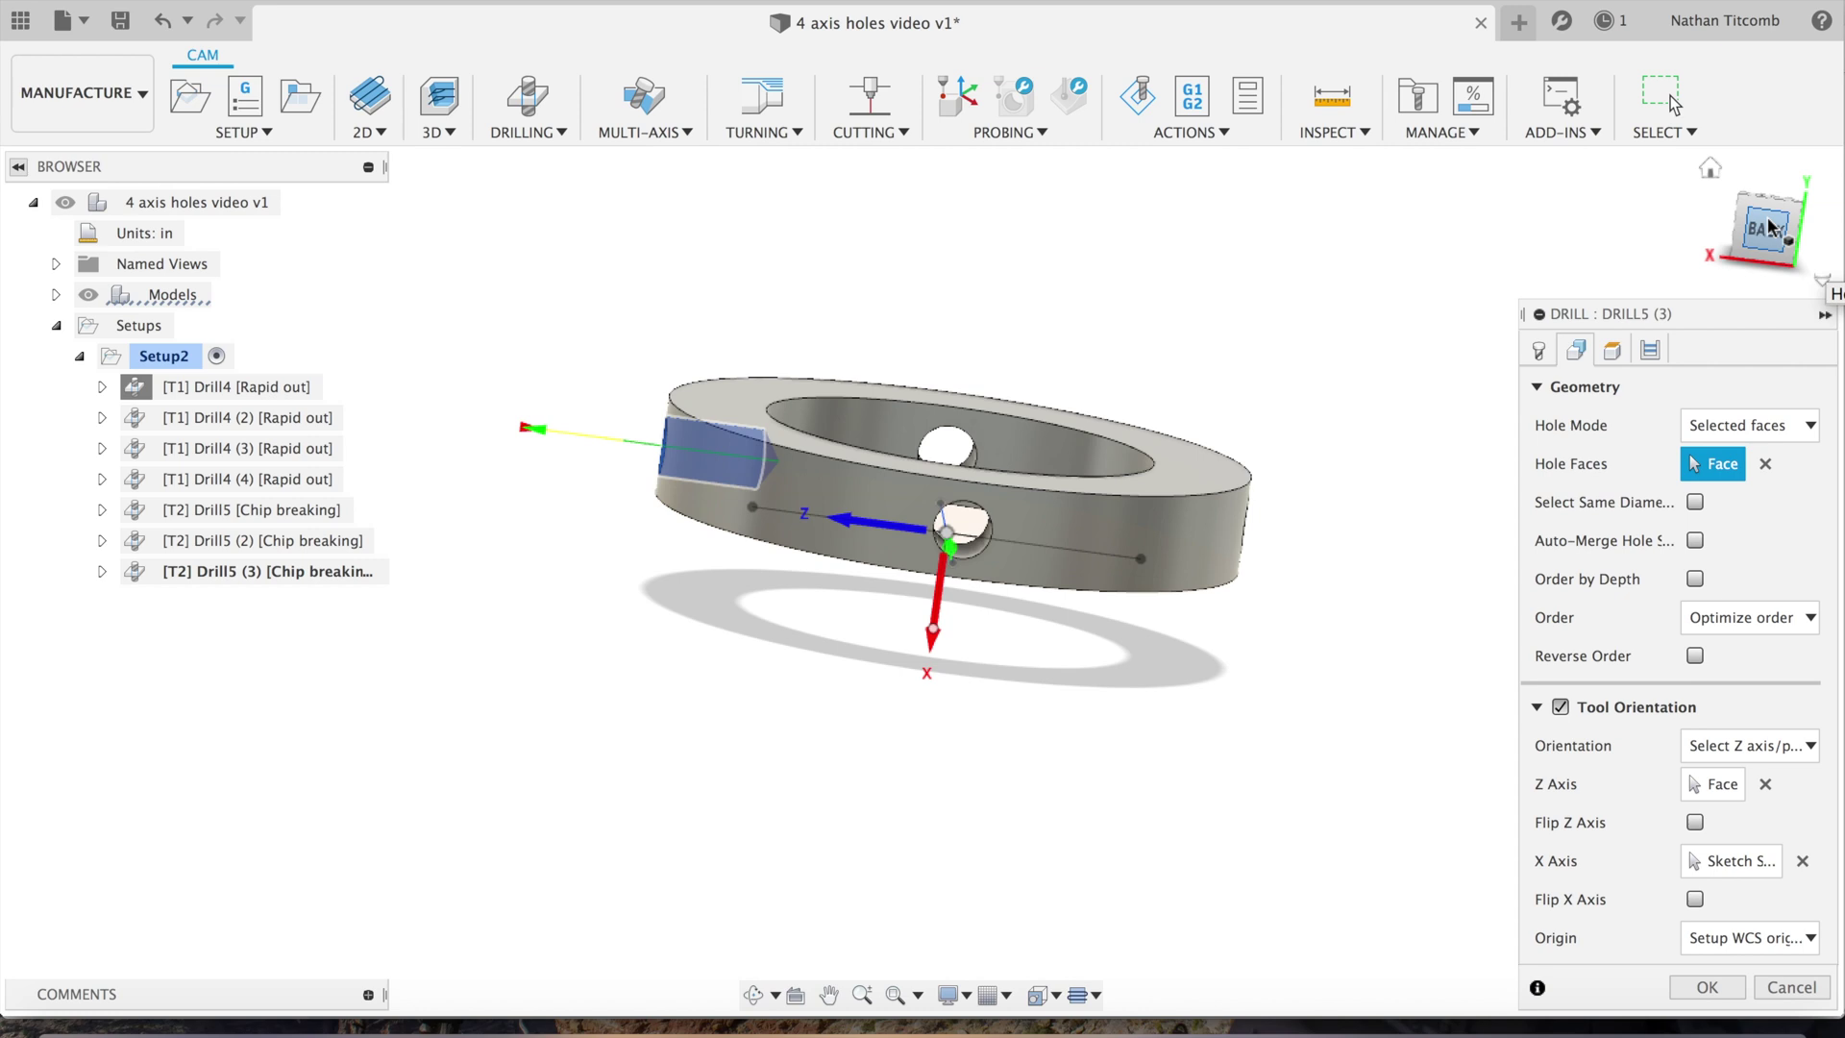
Replace the copied hole, setting both the tool axis and hole face to the front radial hole.
left_click_drag(1752, 231, 1730, 252)
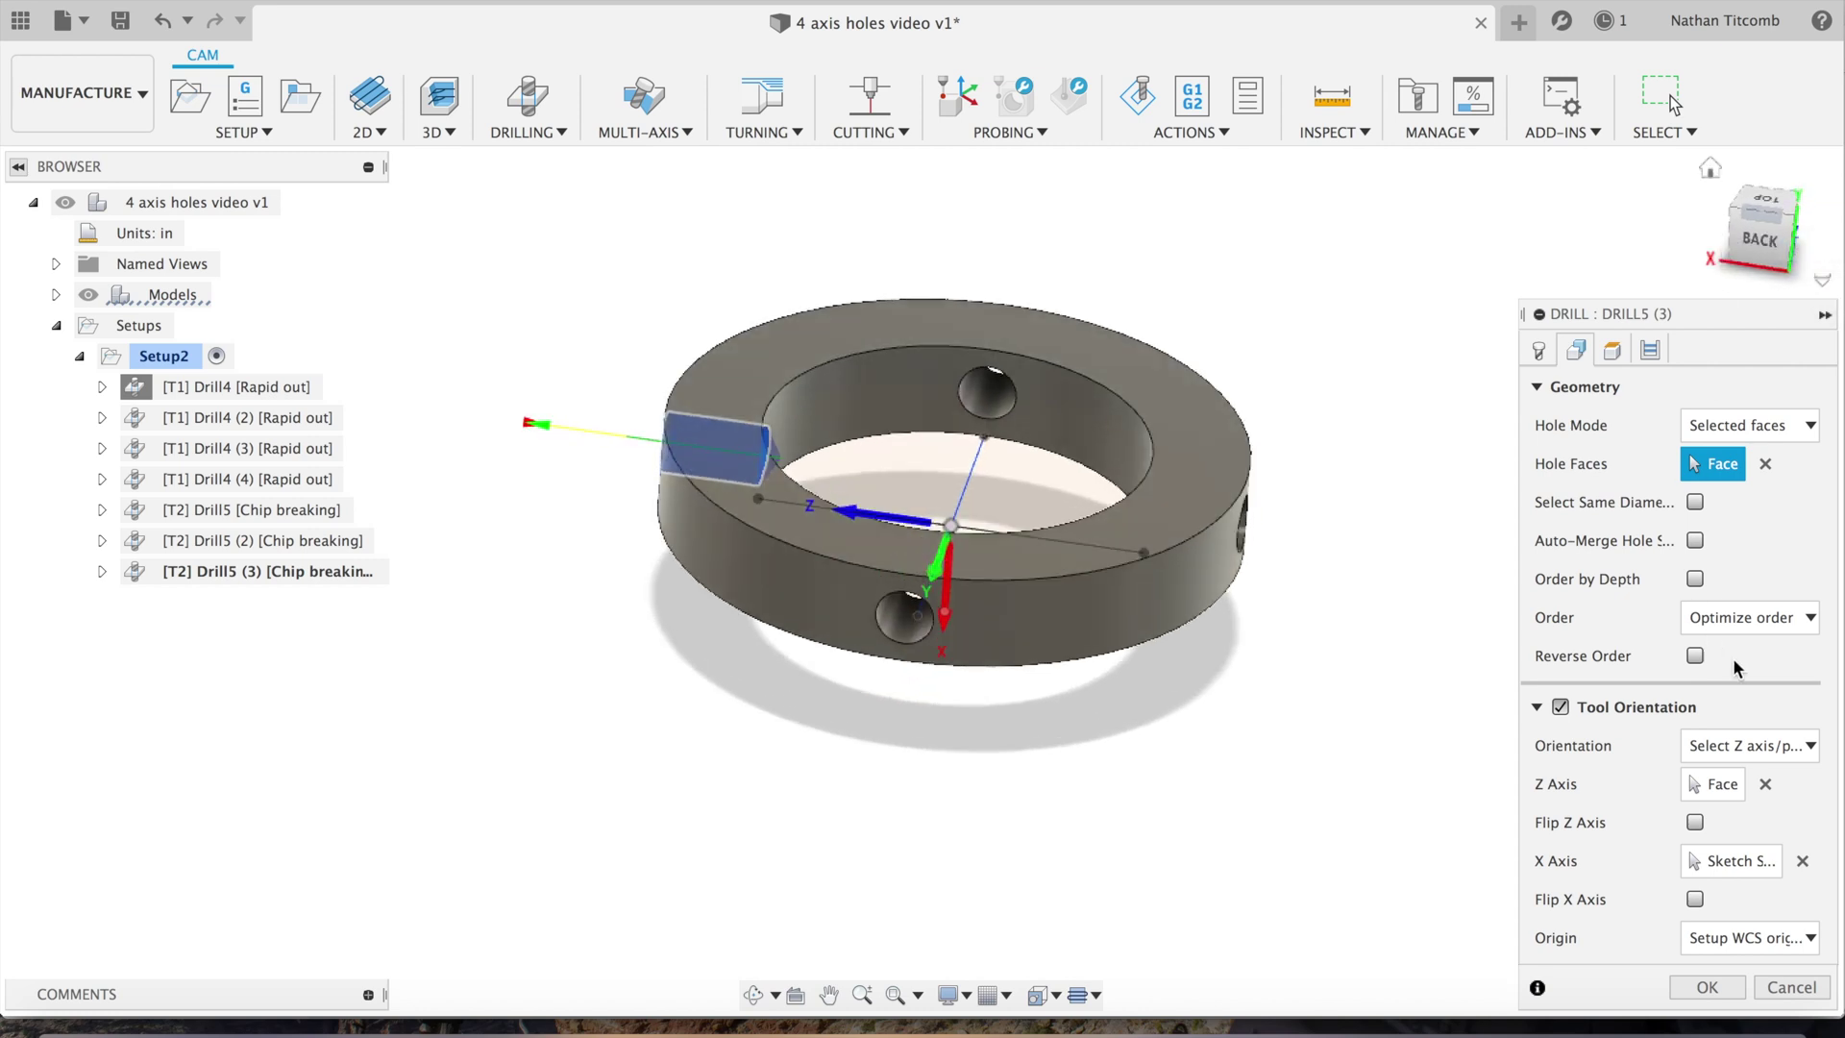
left_click(1767, 465)
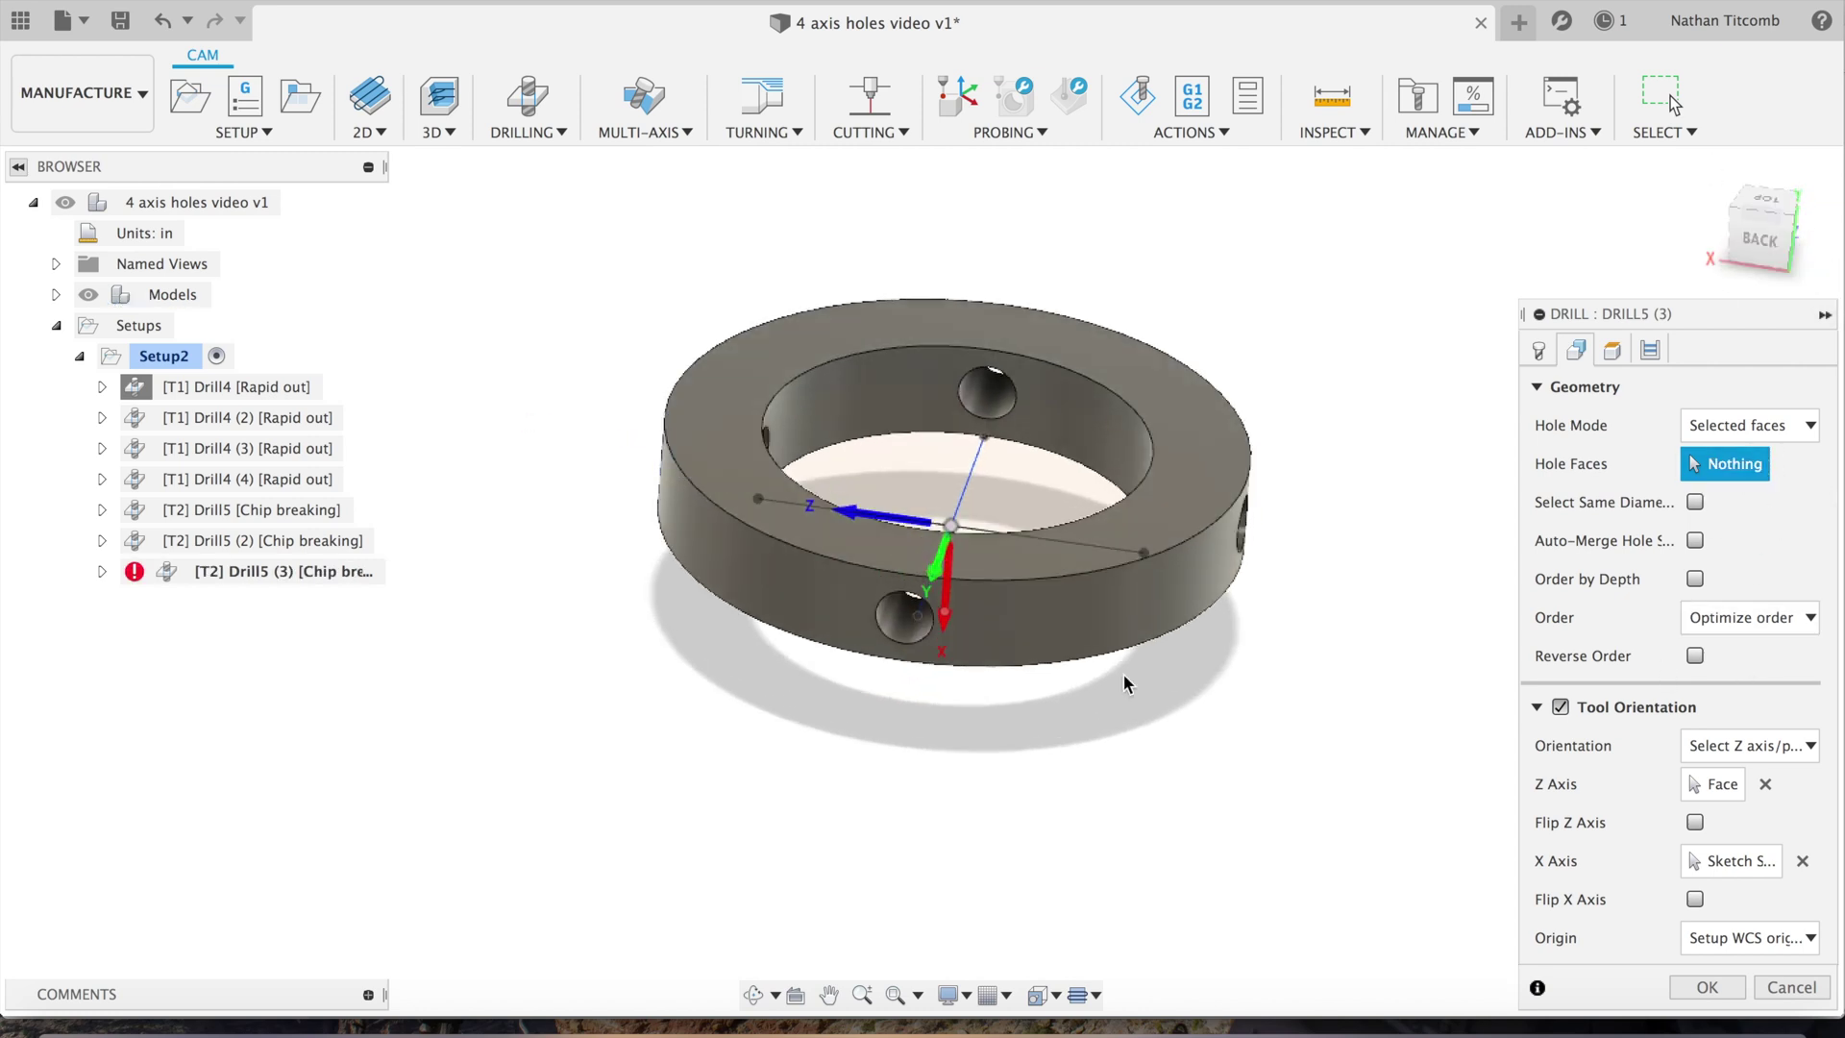
left_click(1704, 784)
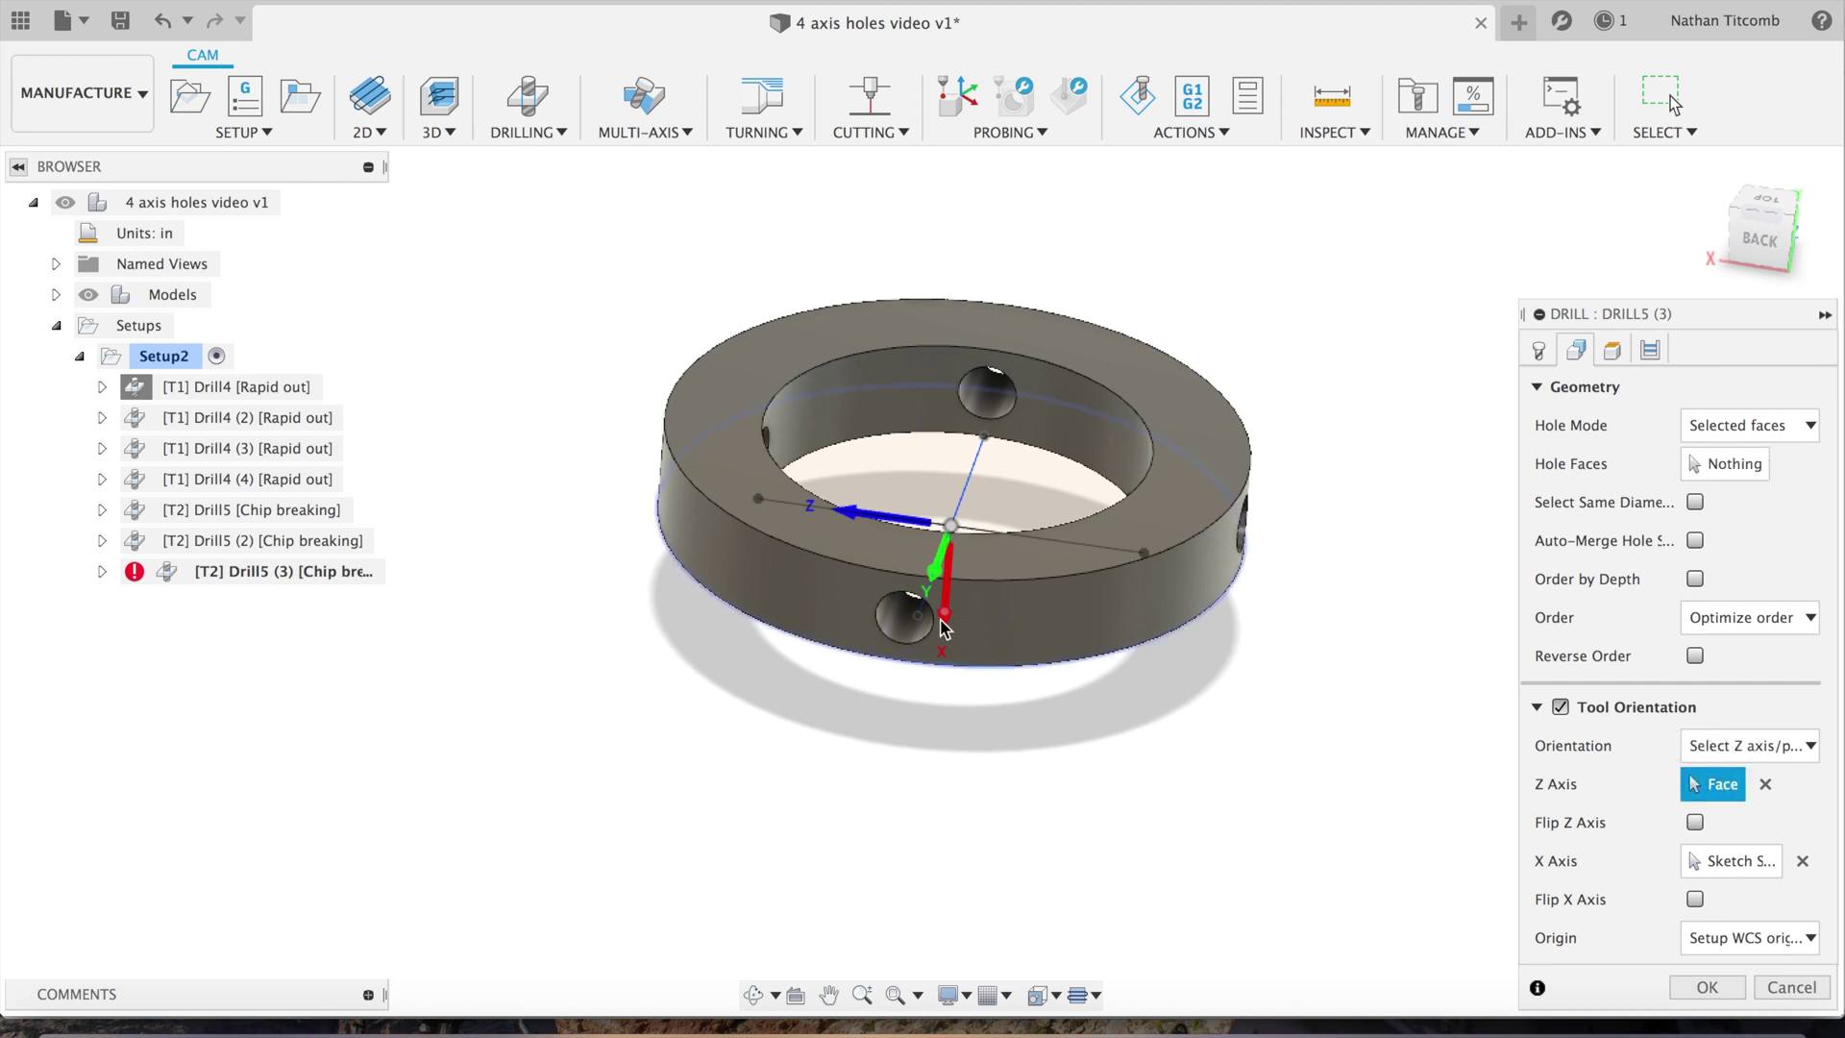
left_click(901, 642)
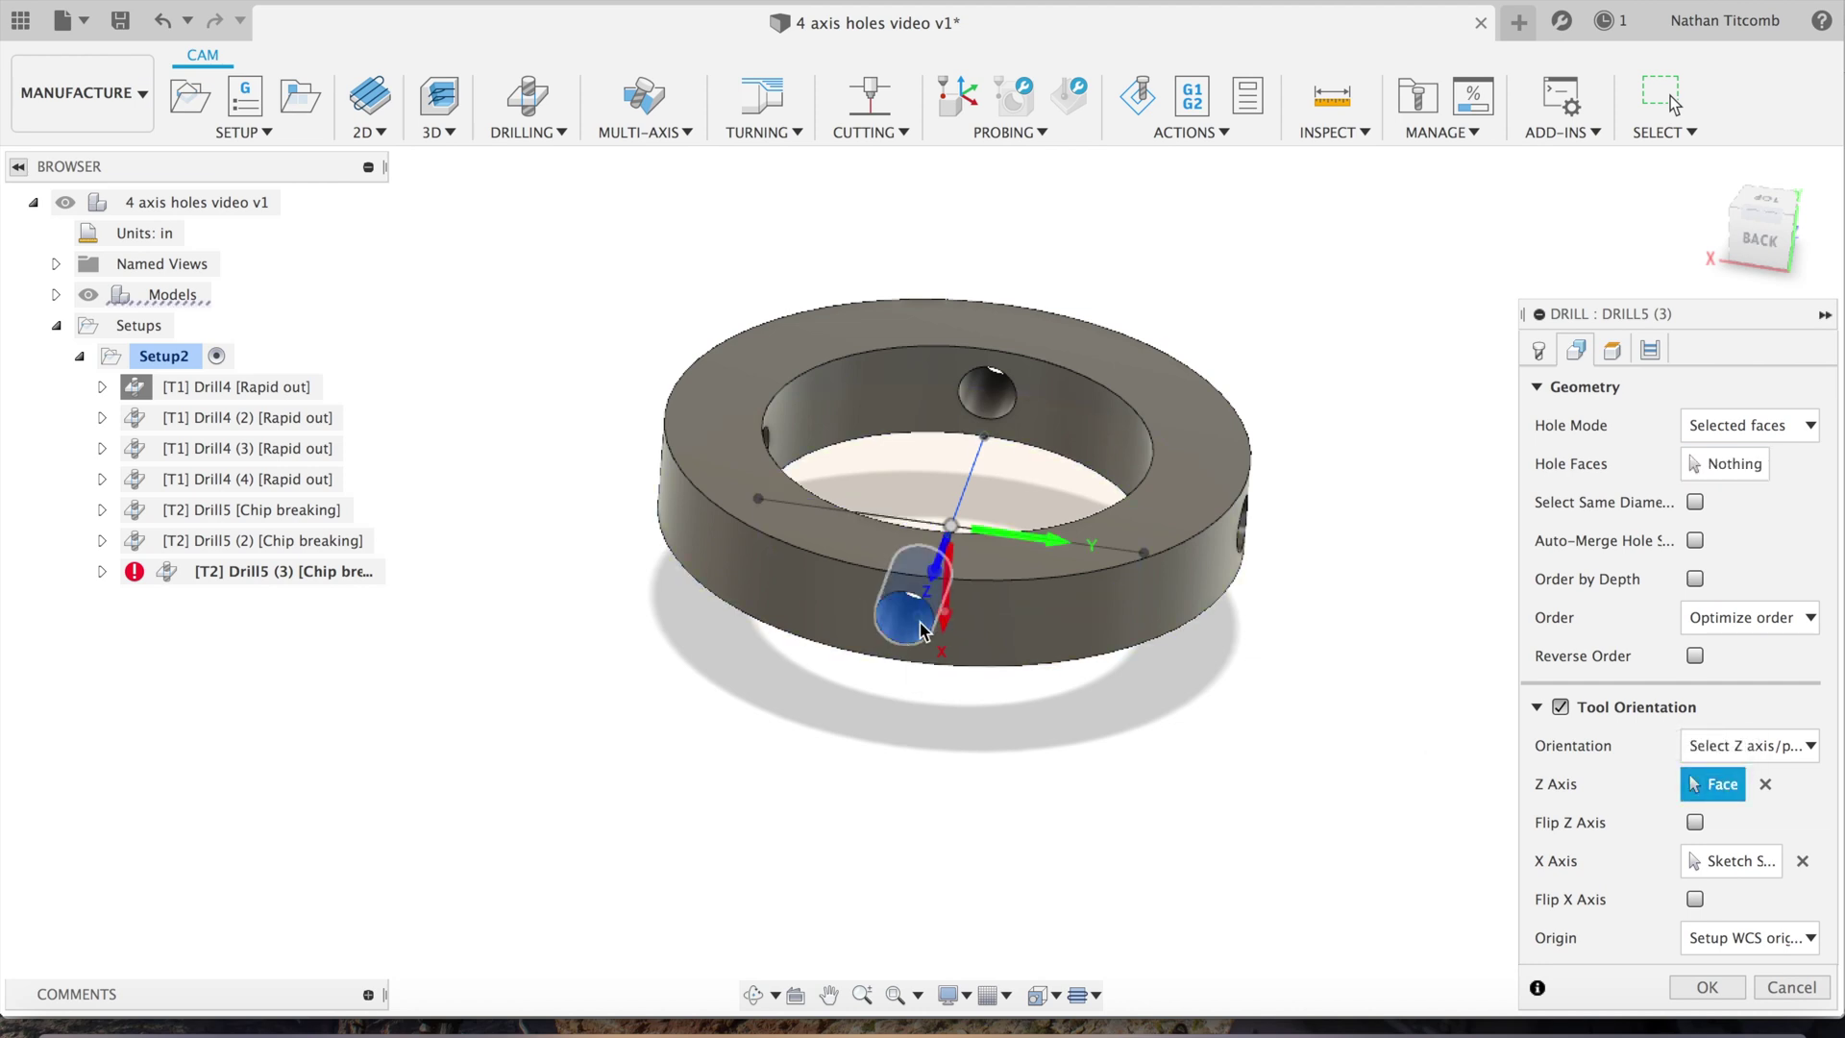
mouse_move(1771, 247)
left_mouse_down()
mouse_move(1773, 223)
mouse_move(1766, 259)
left_mouse_up()
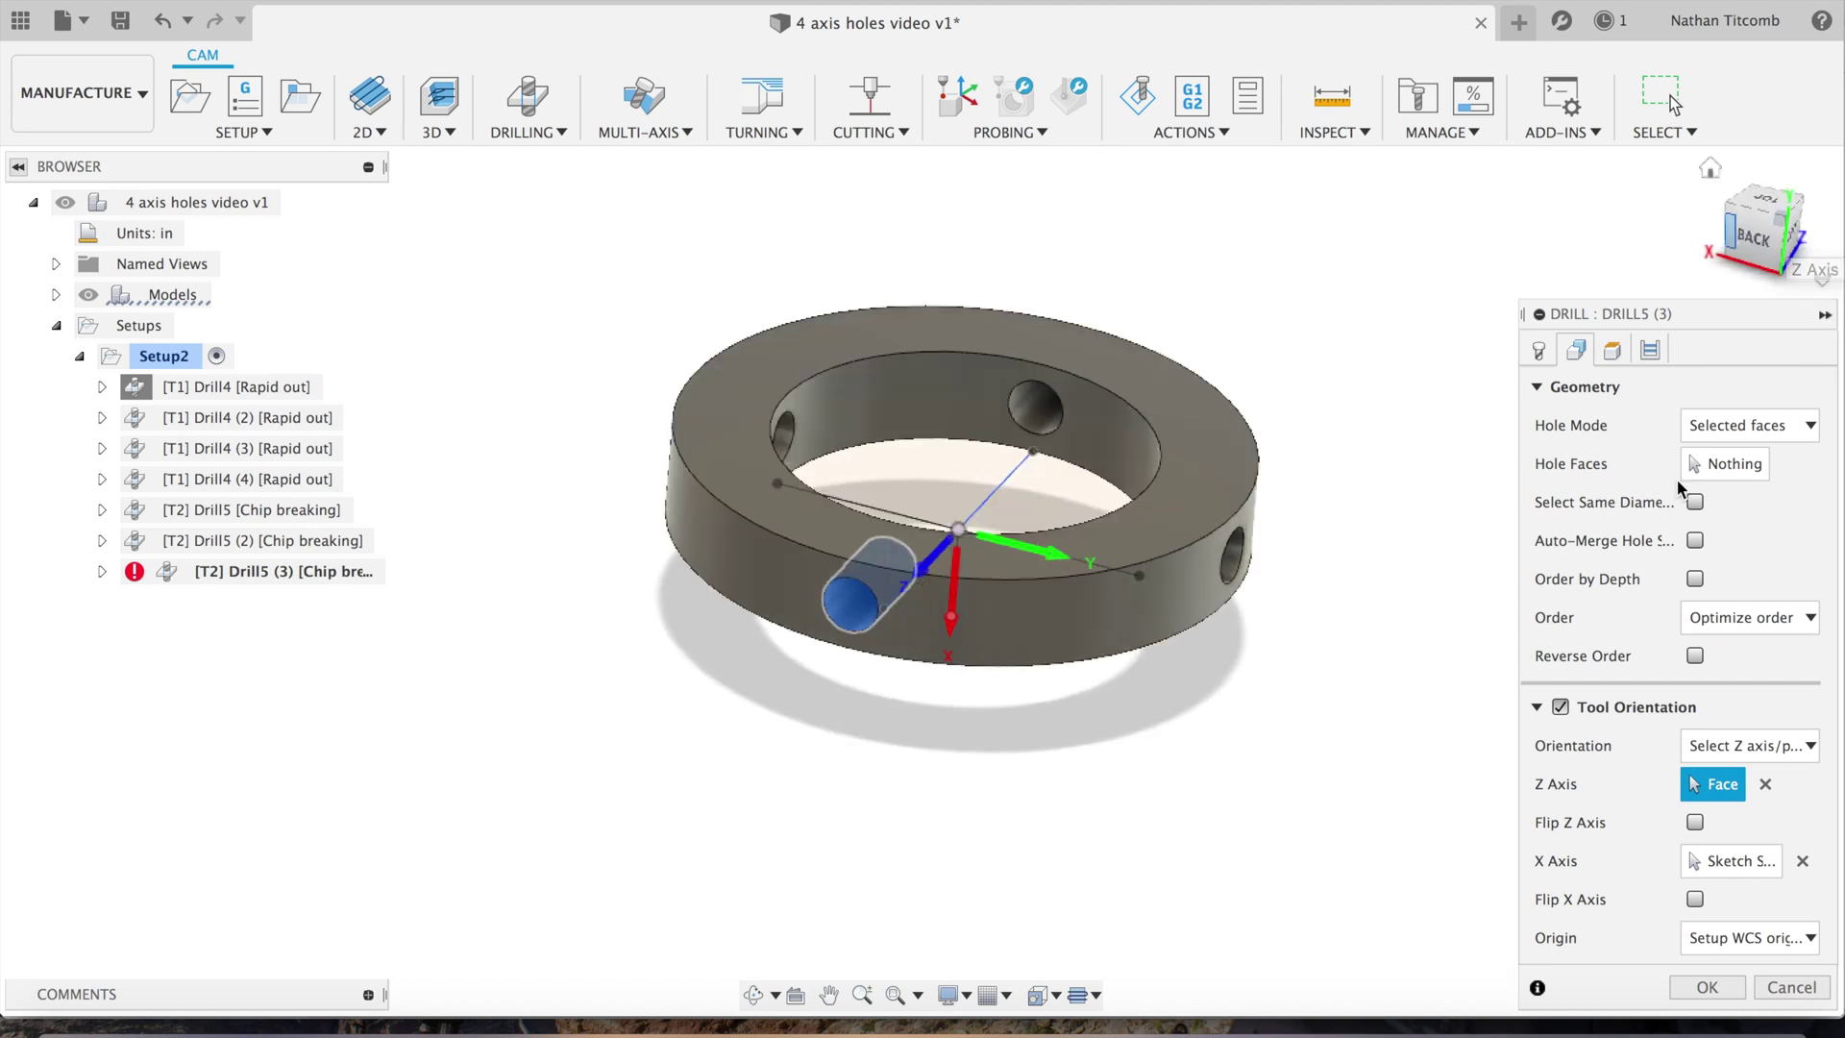
left_click(1736, 471)
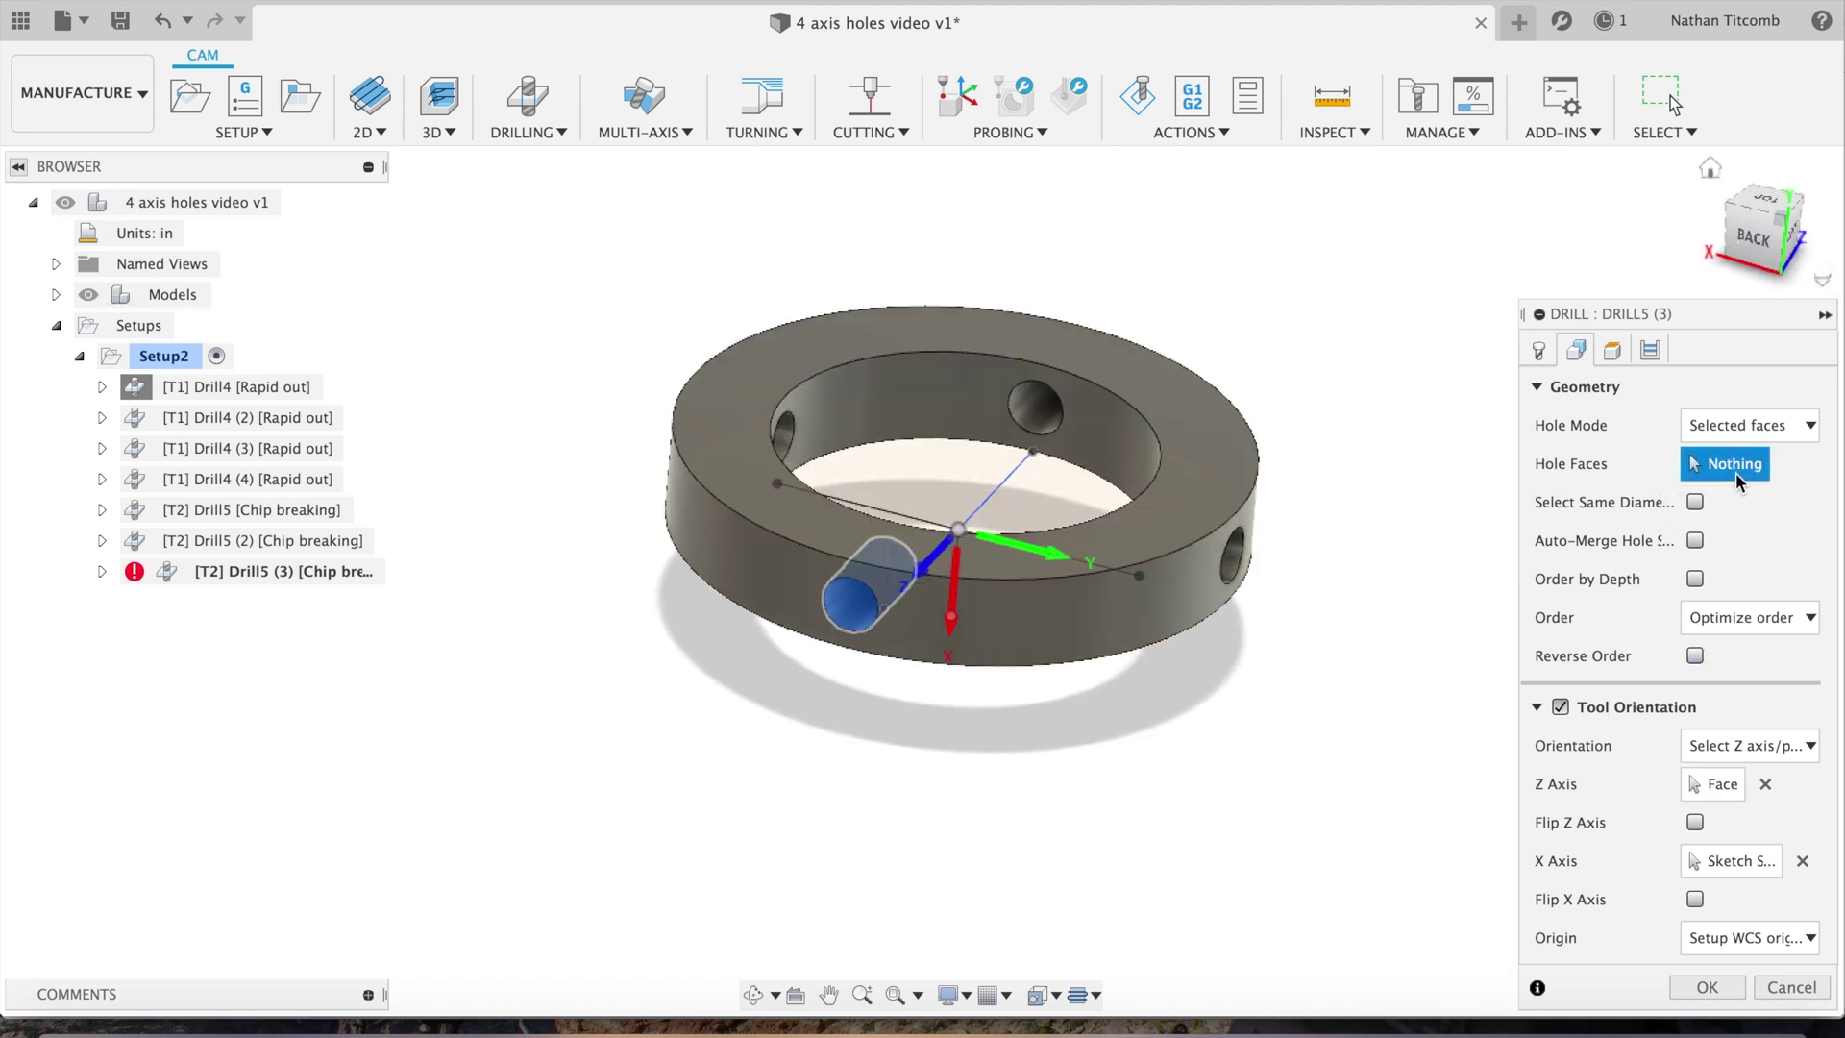
left_click(844, 612)
Confirm the tool and chip-breaking cycle, accept Drill5 (3), and preview the toolpaths from the left.
left_click(1538, 352)
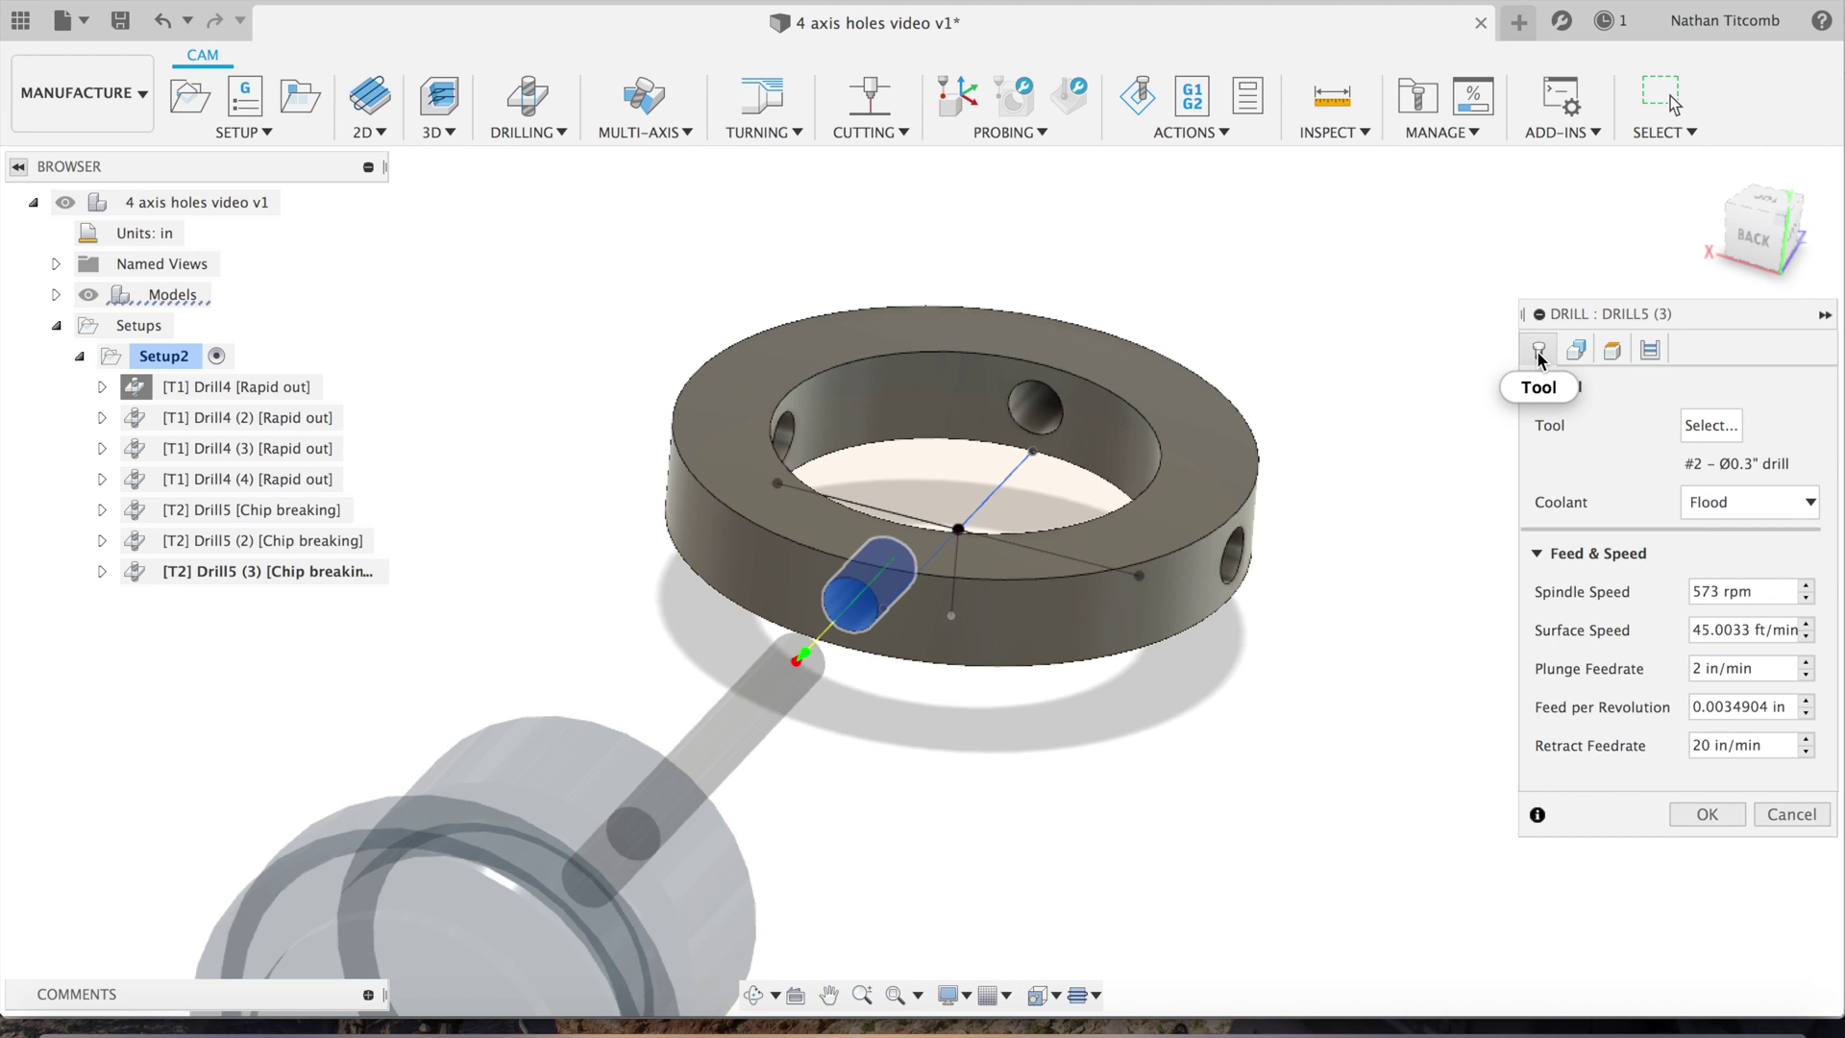
left_click(1651, 350)
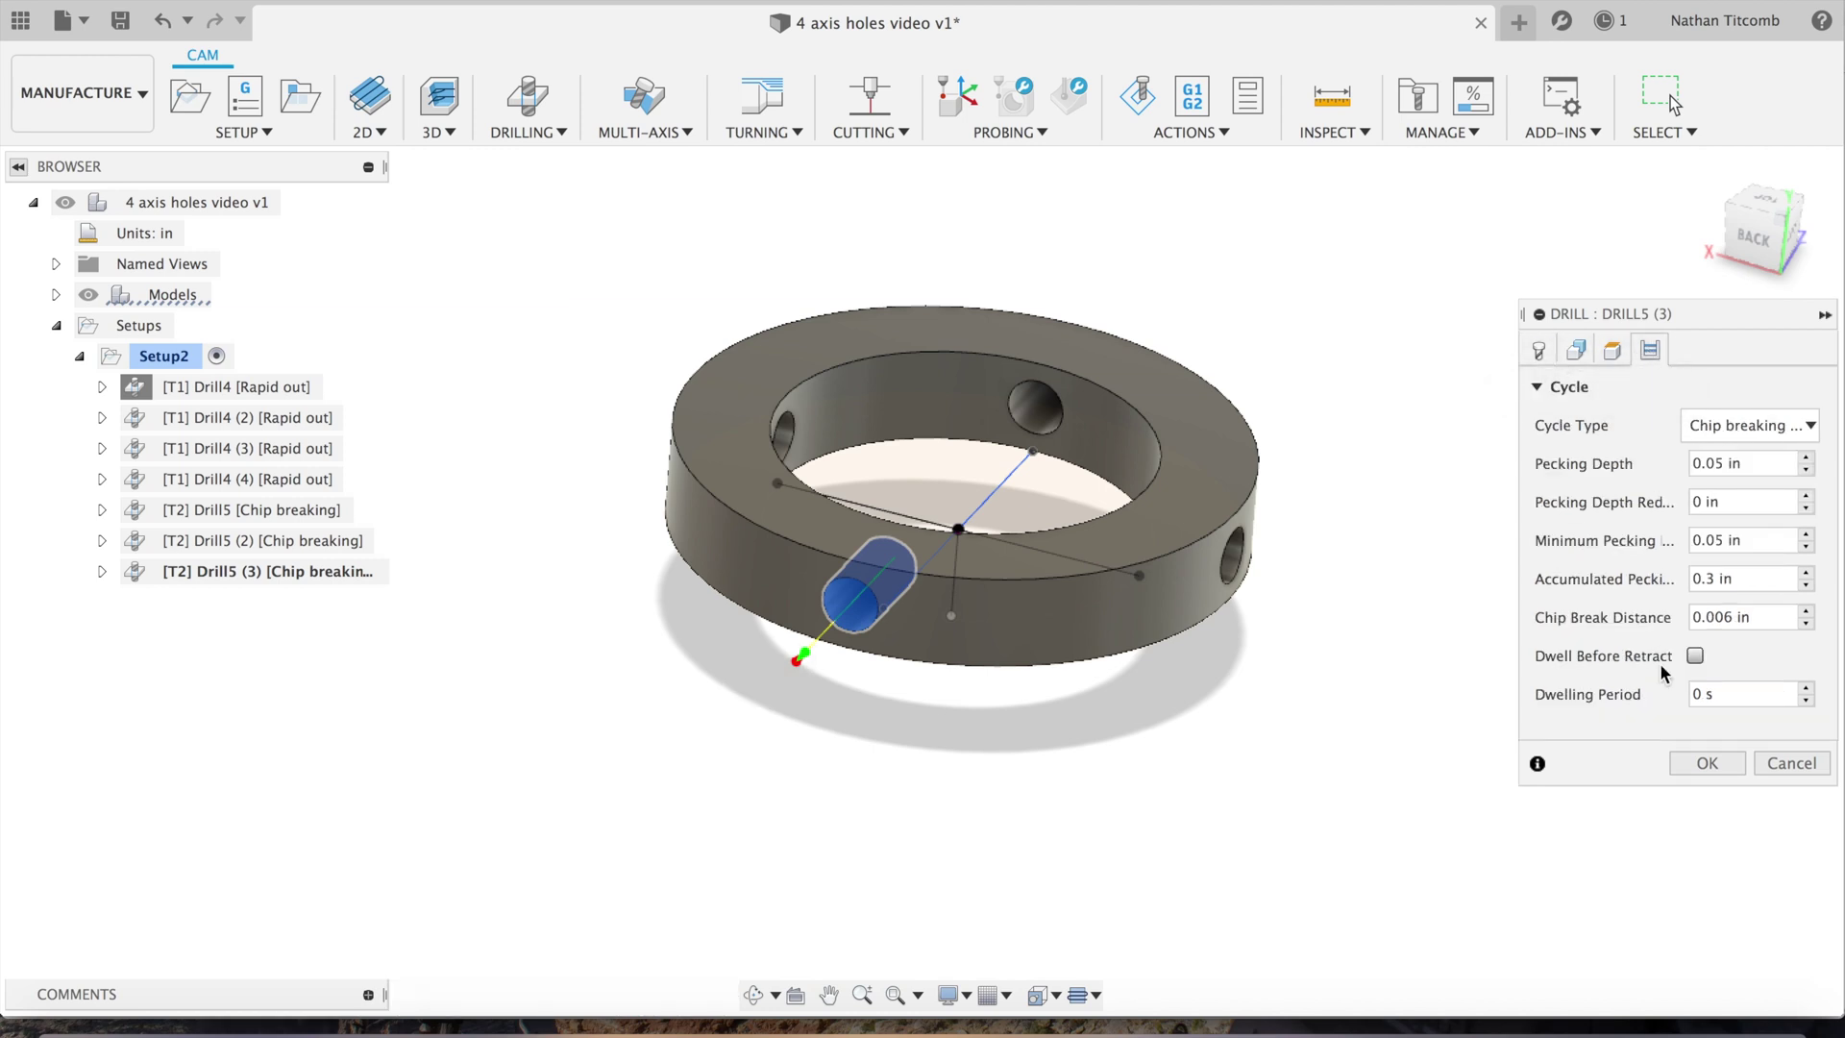
left_click(1703, 763)
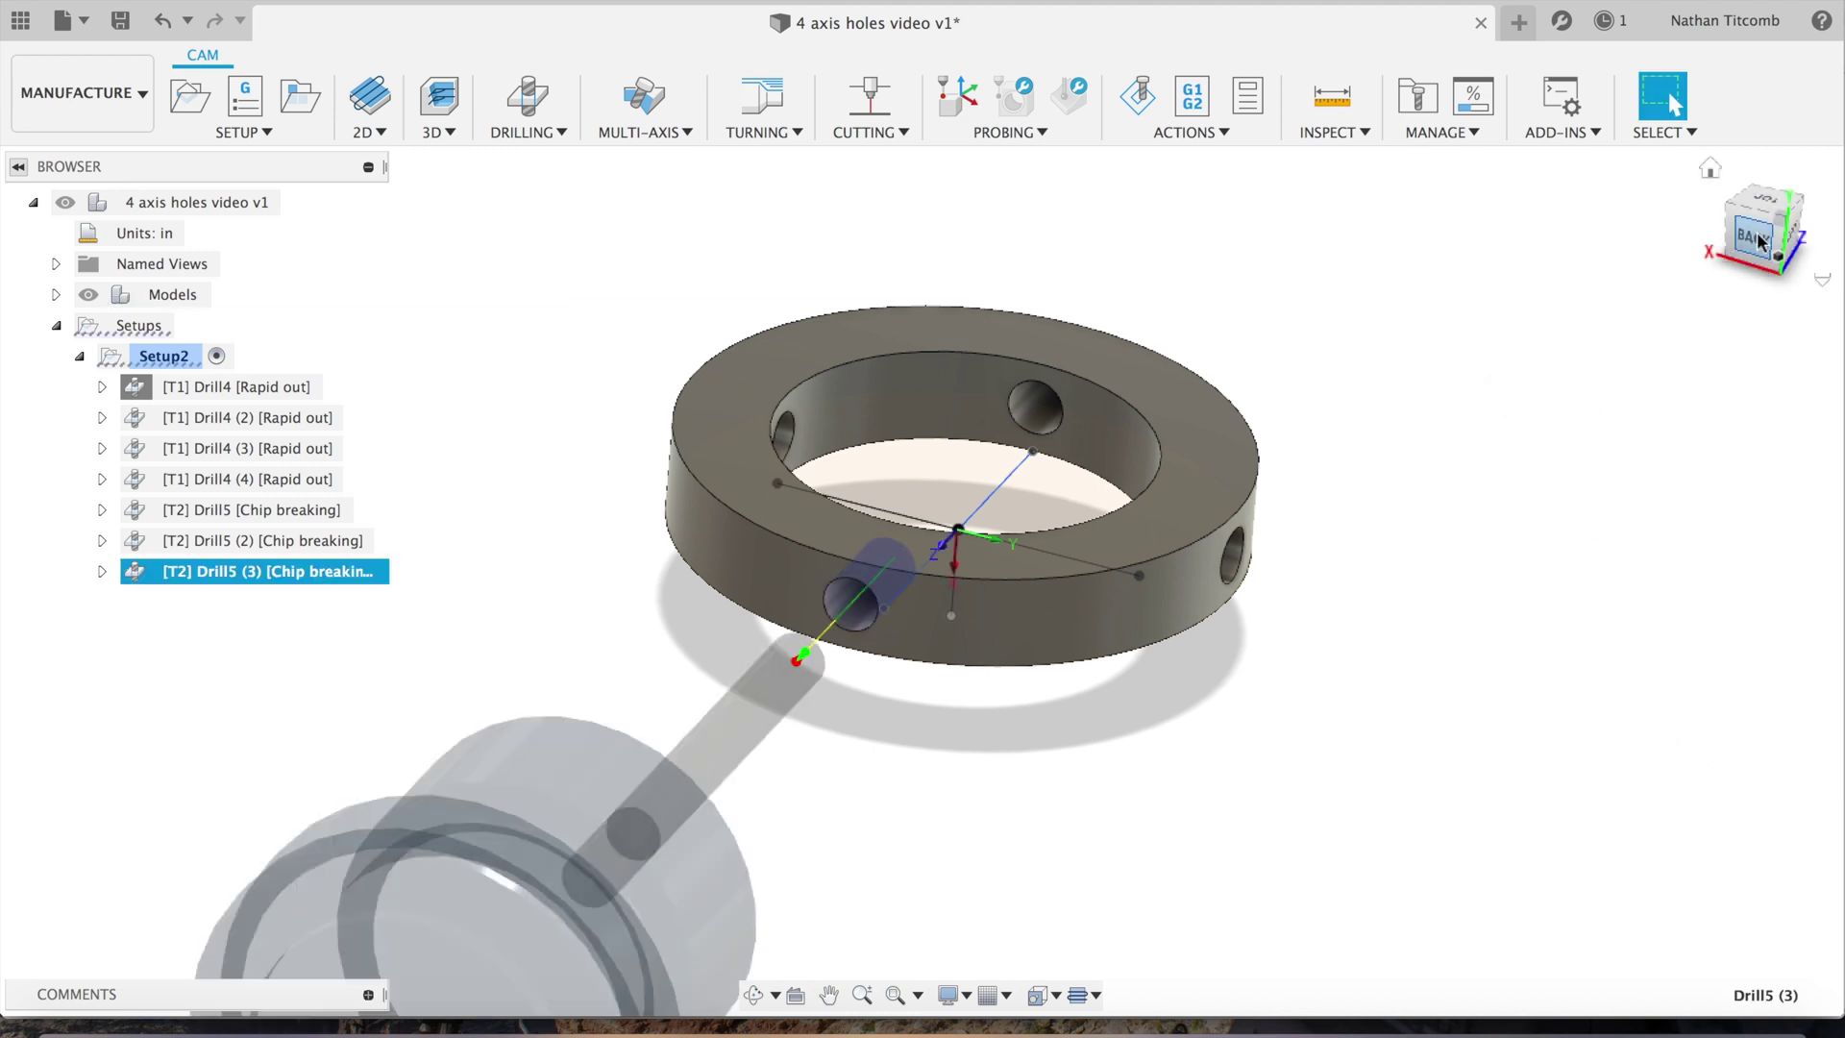
left_click_drag(1762, 240, 1499, 348)
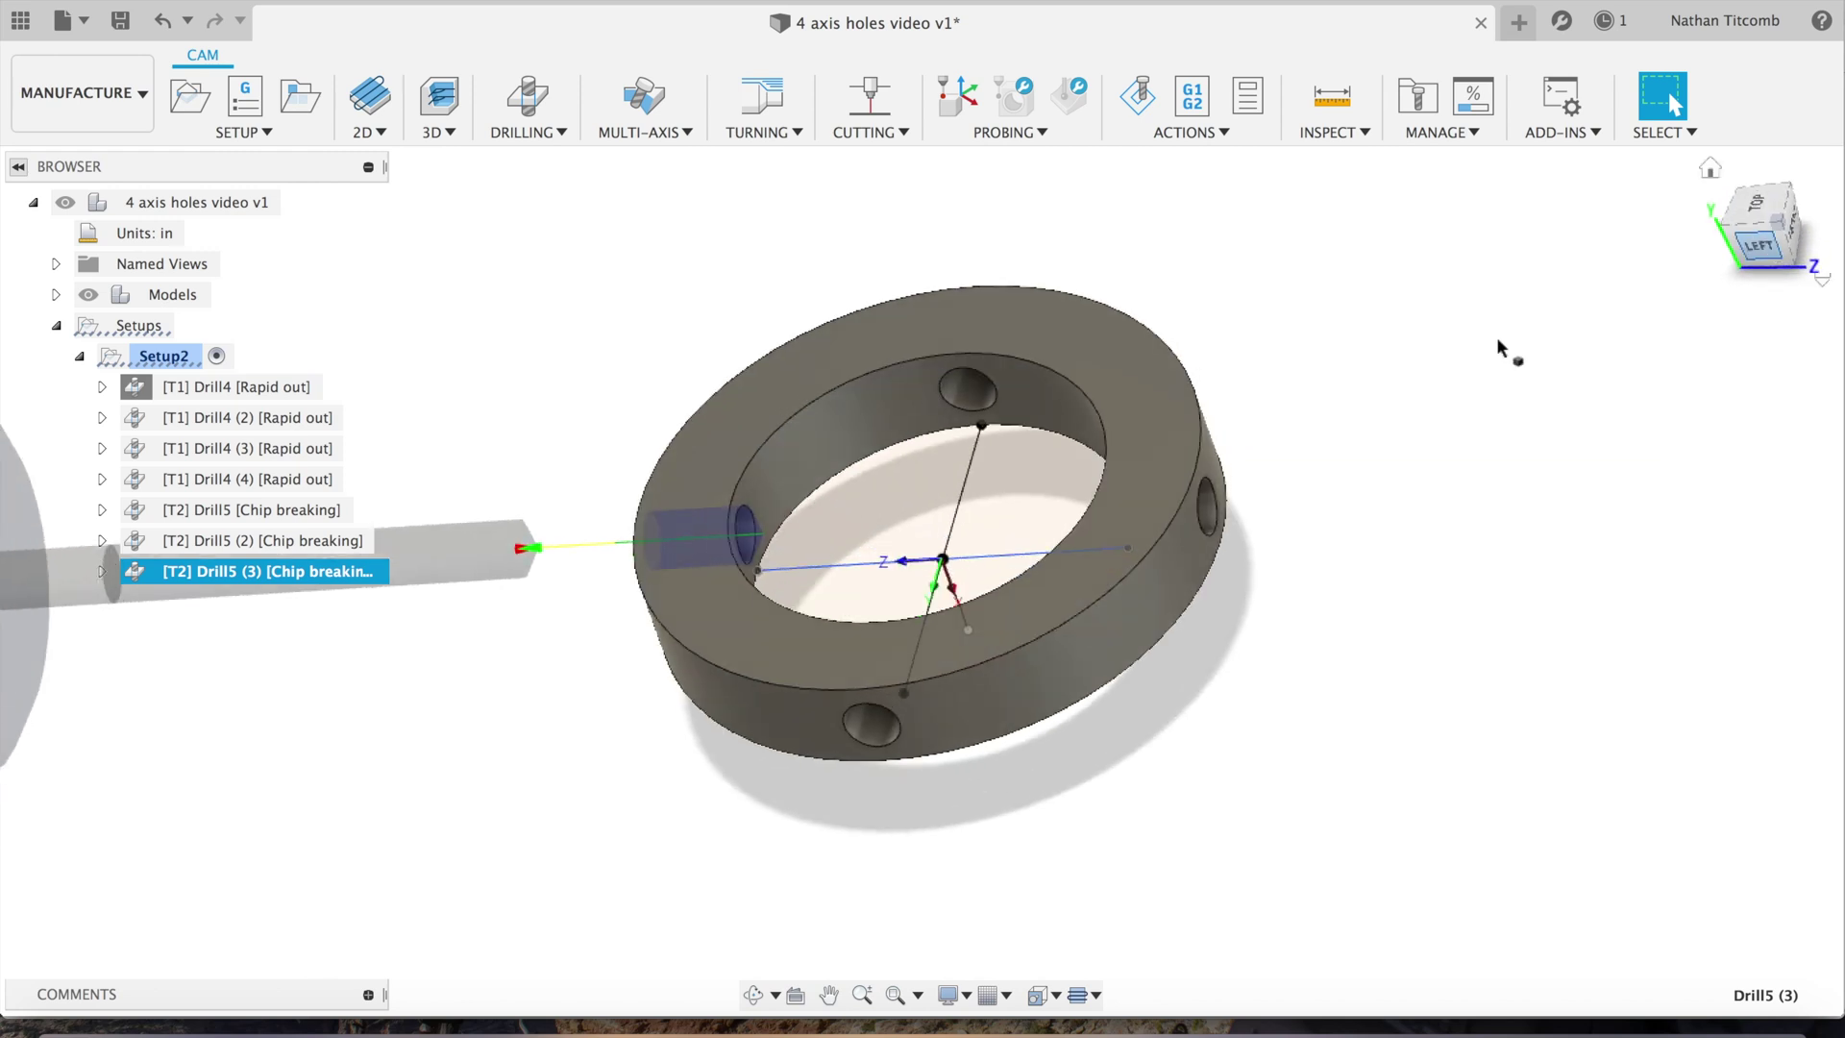
left_click(267, 510)
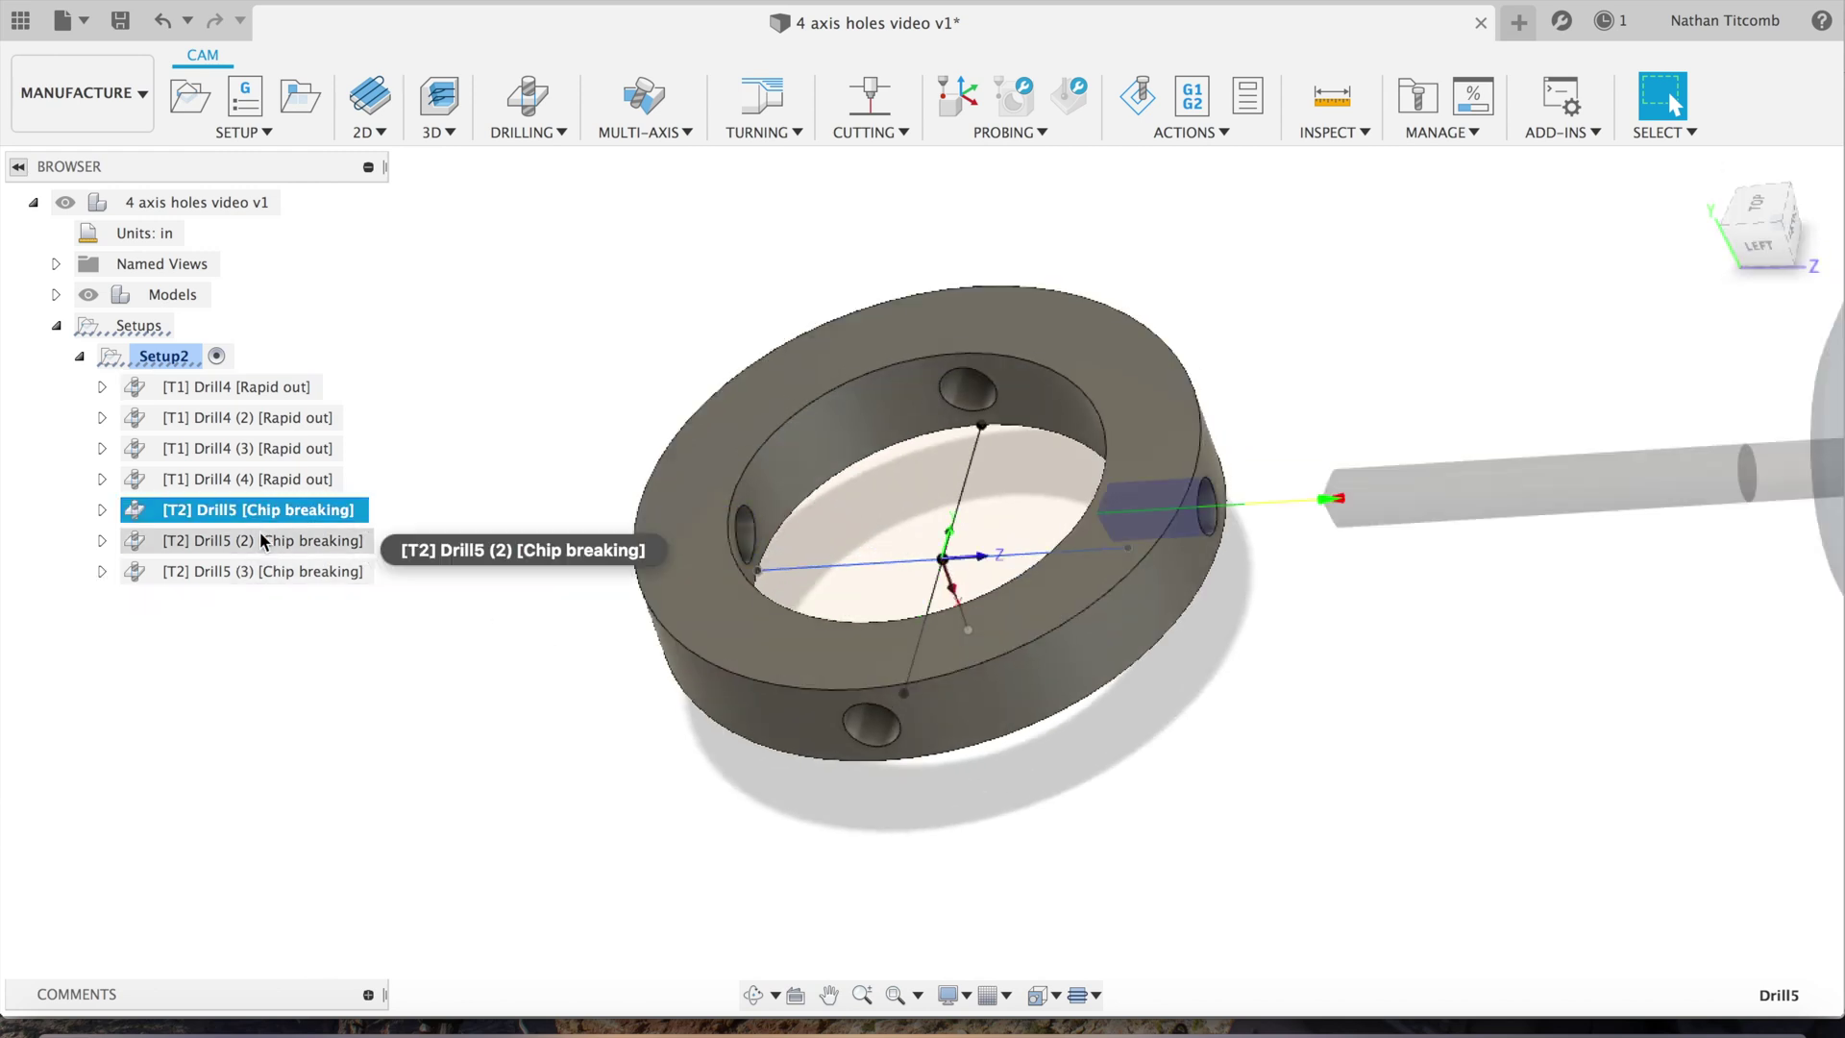
Duplicate Drill5 (3) and open the new Drill5 (4) copy for editing.
left_click(262, 542)
left_click(258, 569)
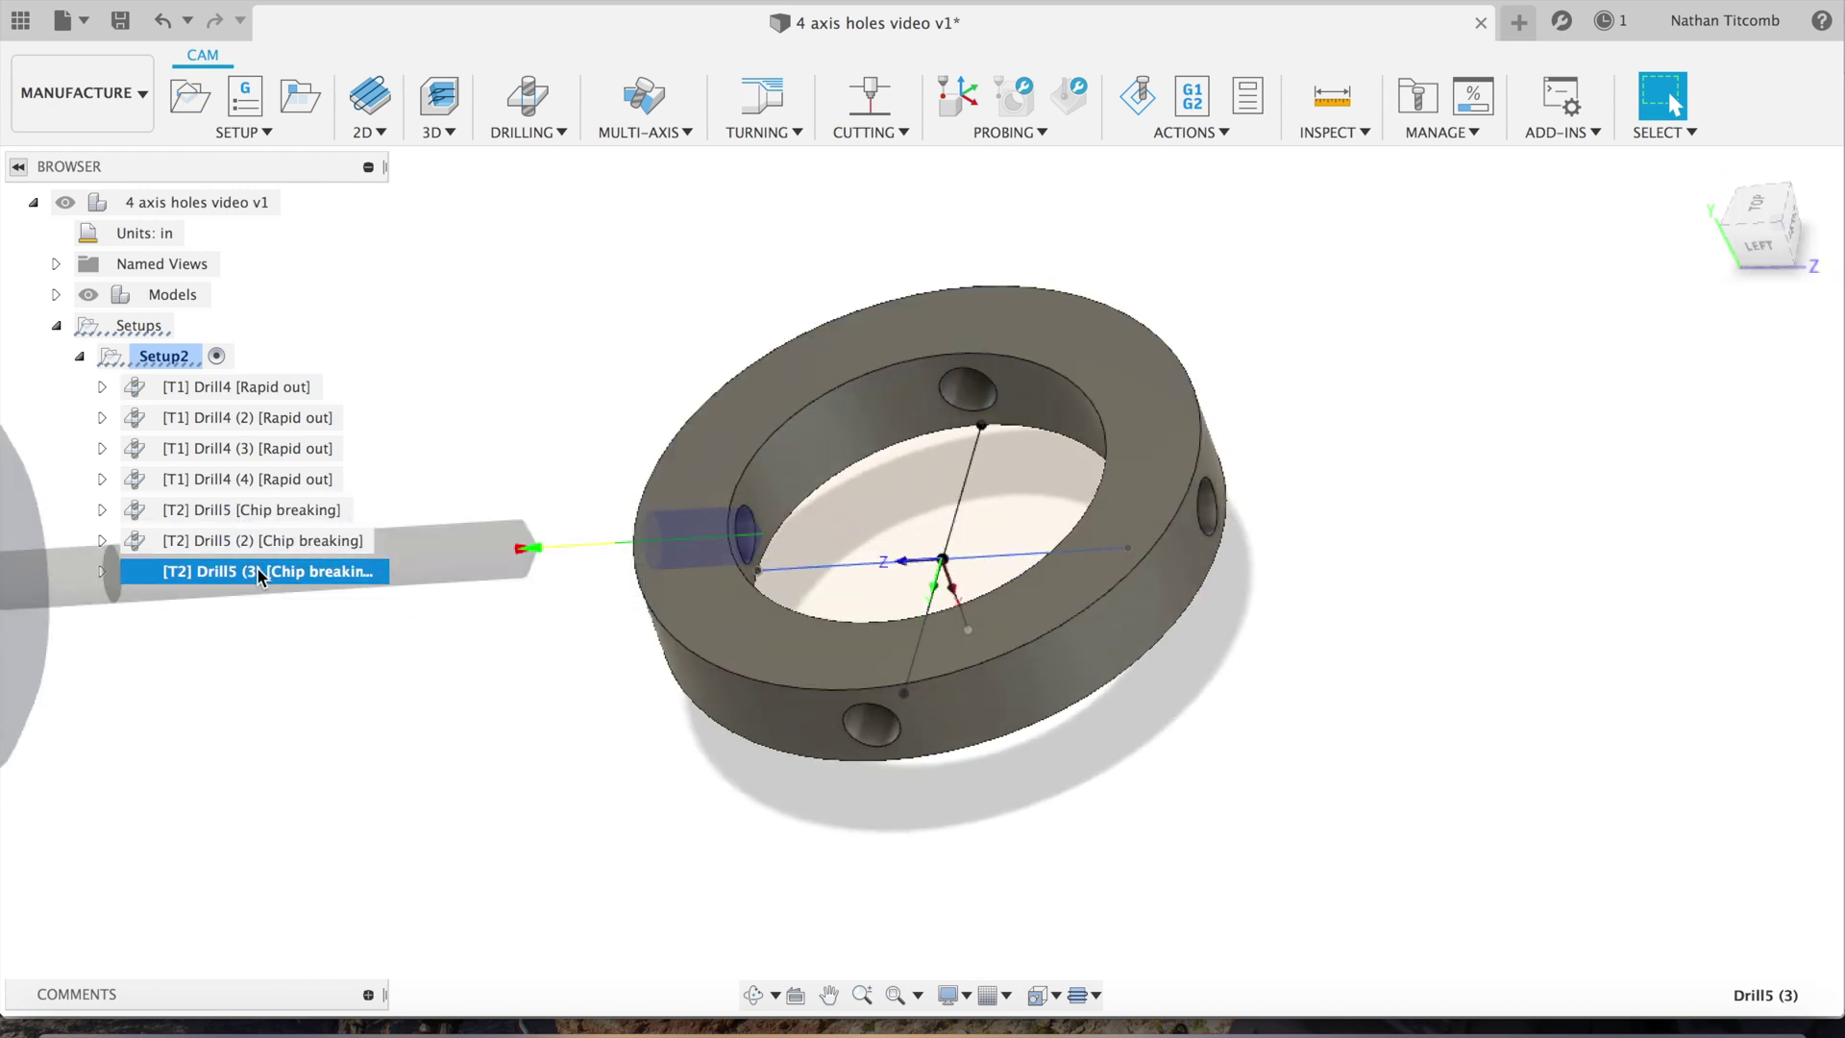
right_click(258, 569)
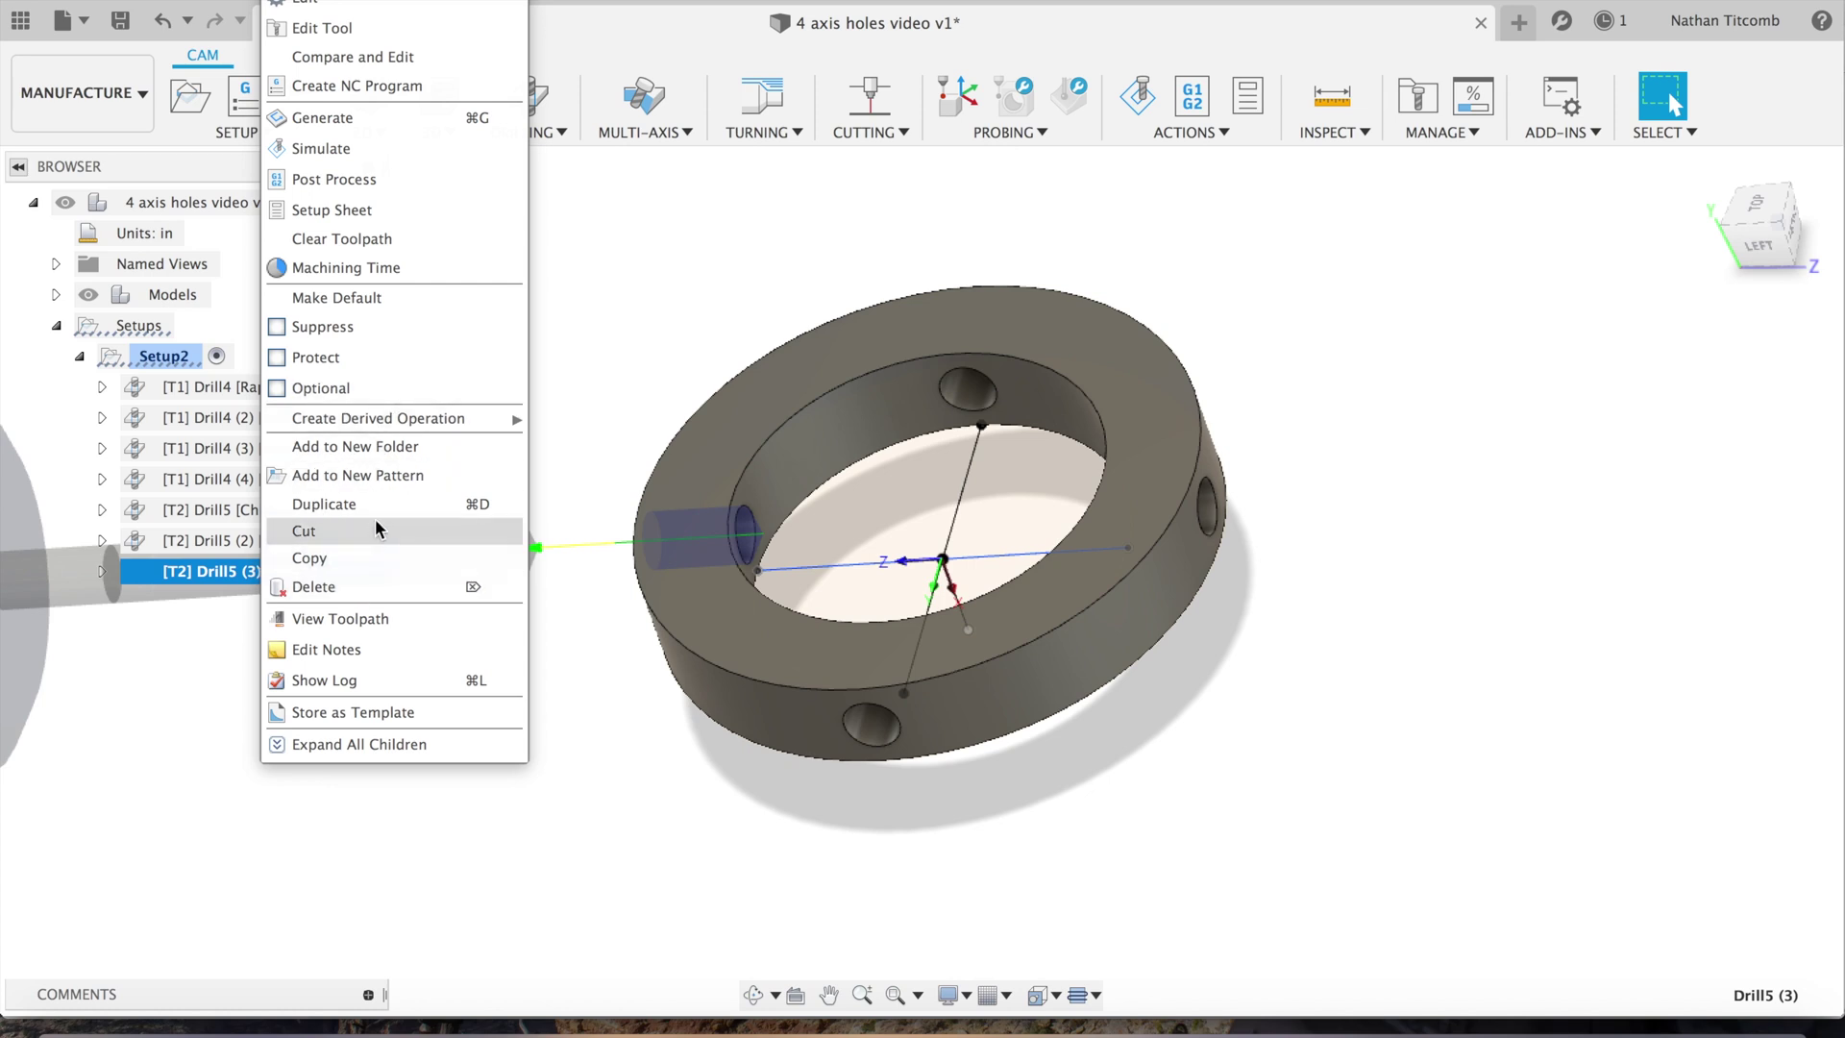
left_click(378, 511)
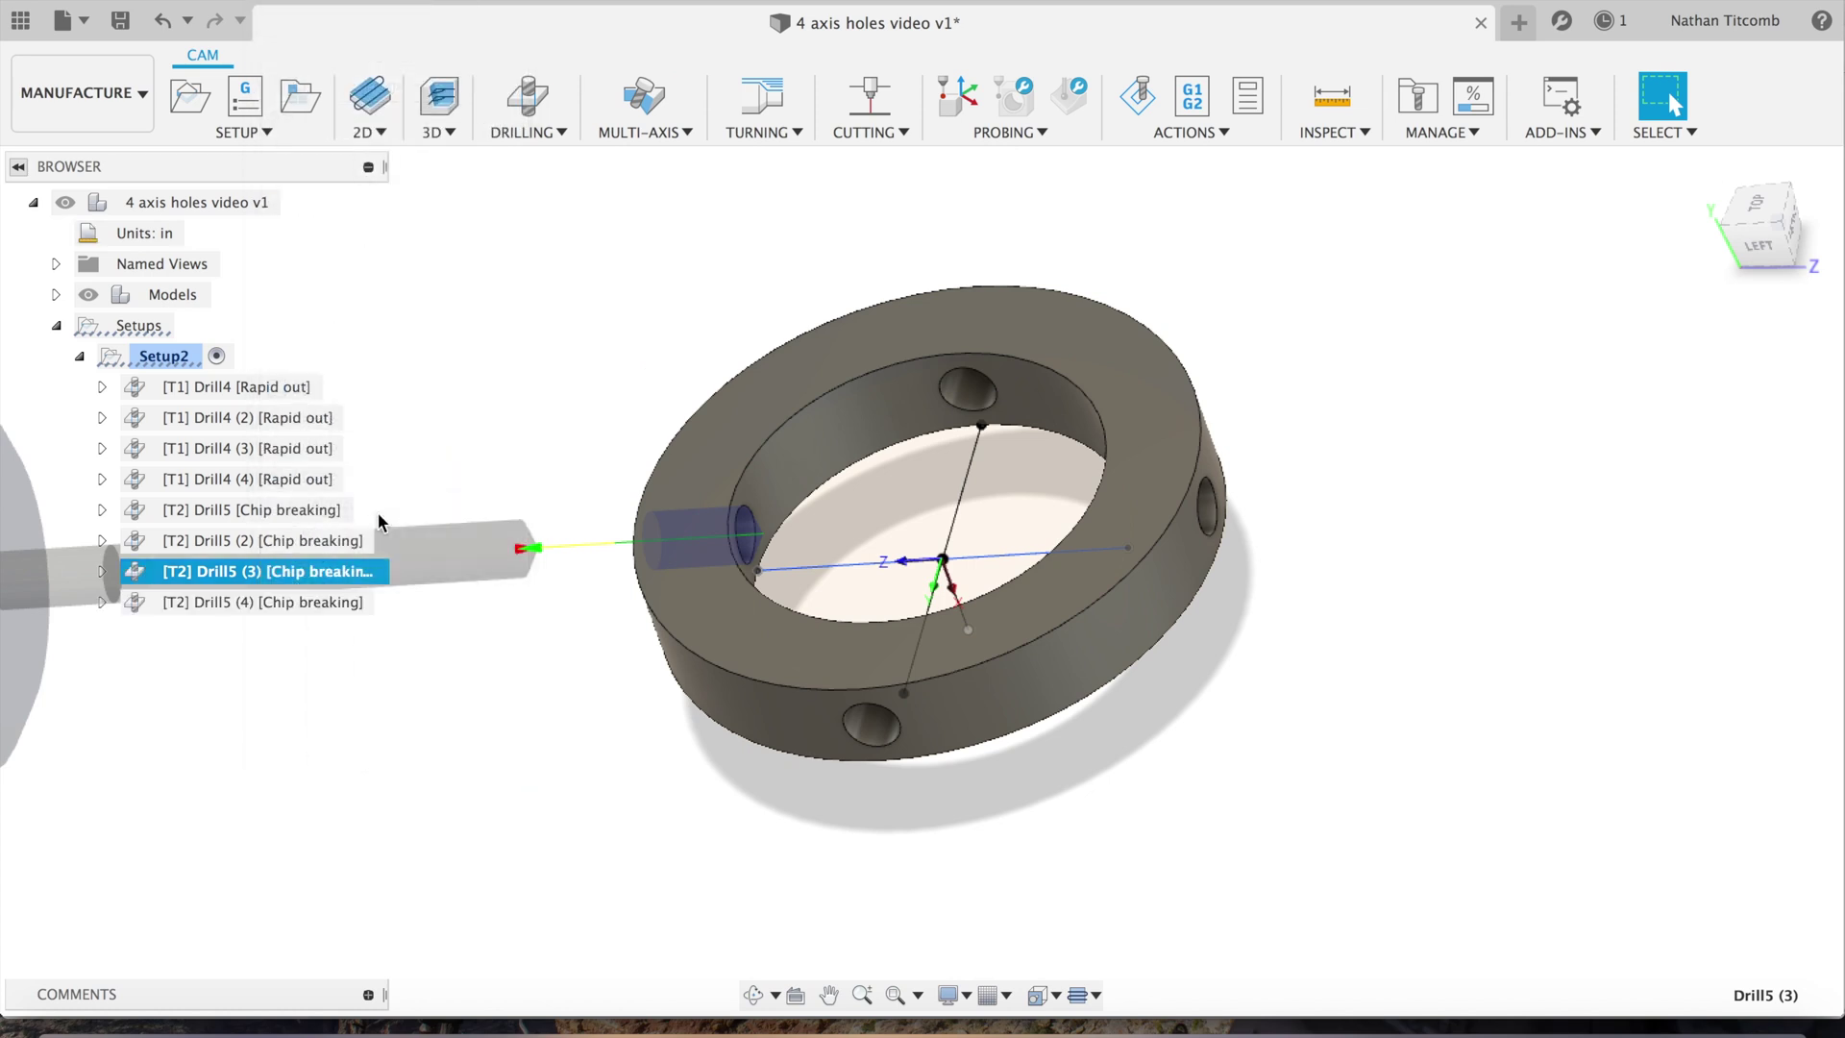
left_click(285, 602)
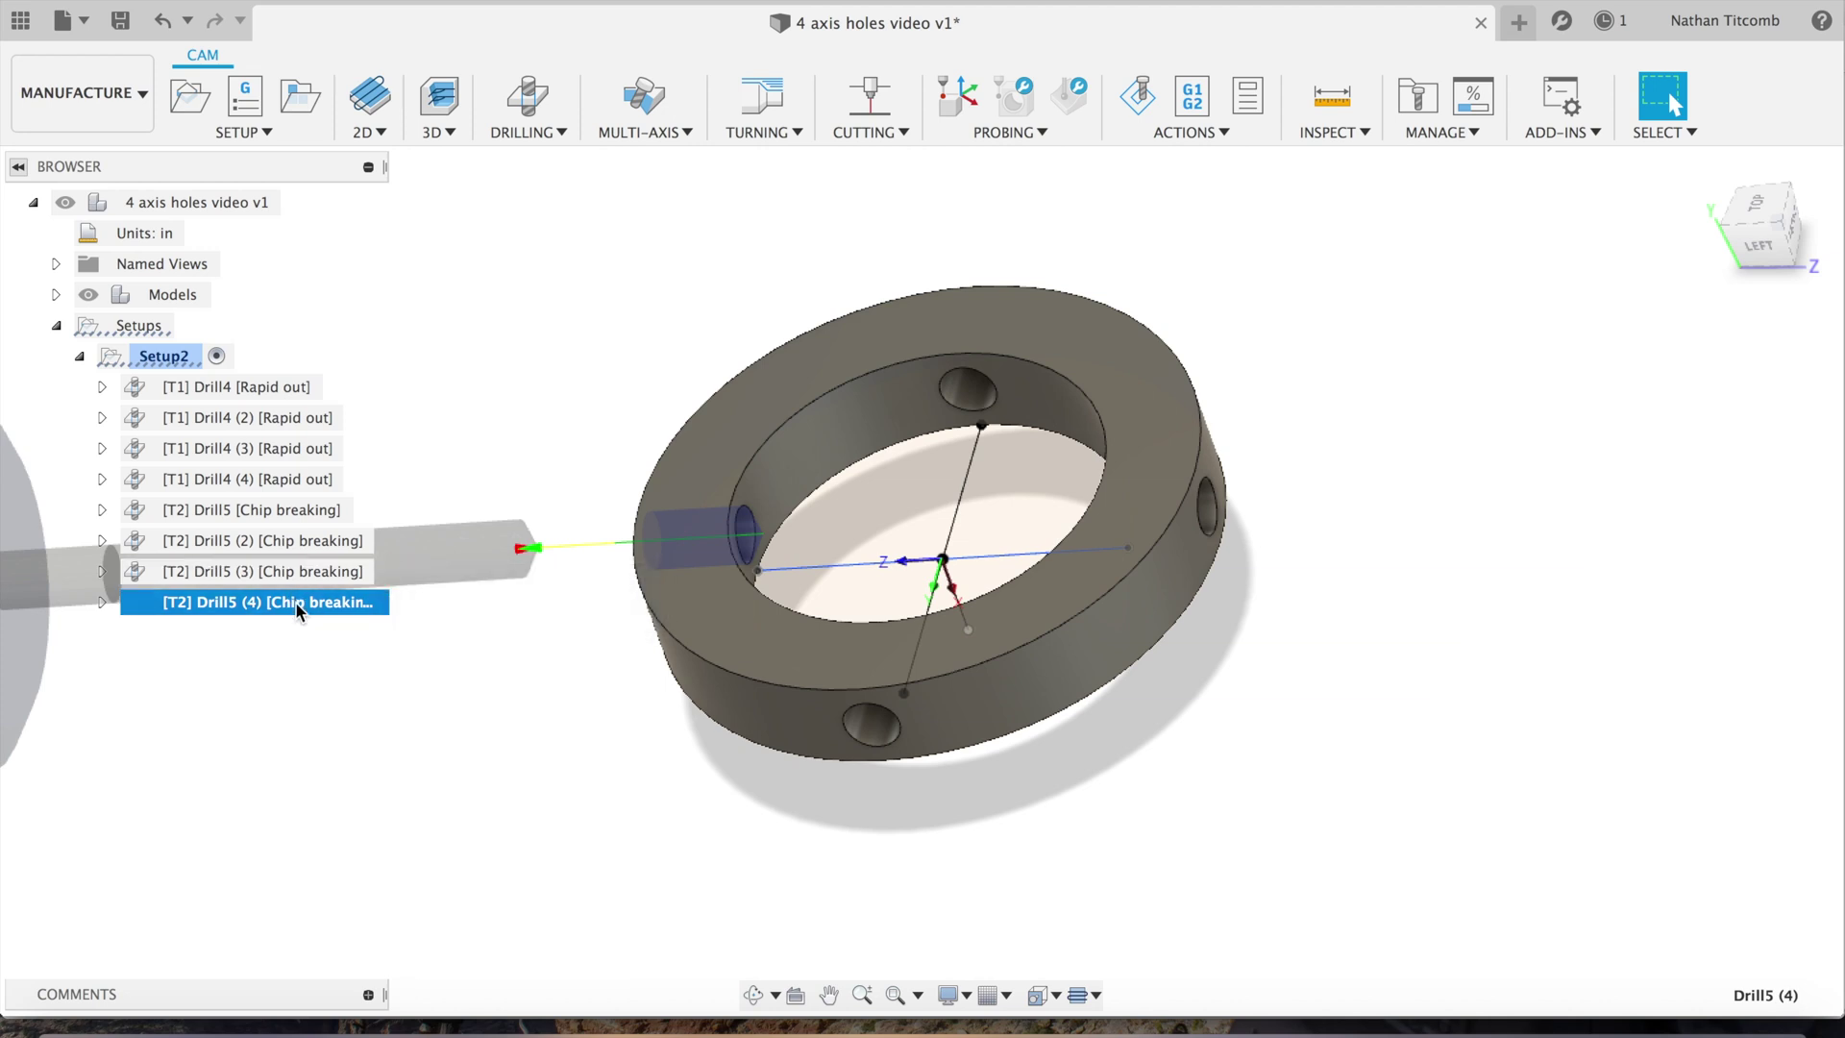
right_click(296, 601)
left_click(423, 27)
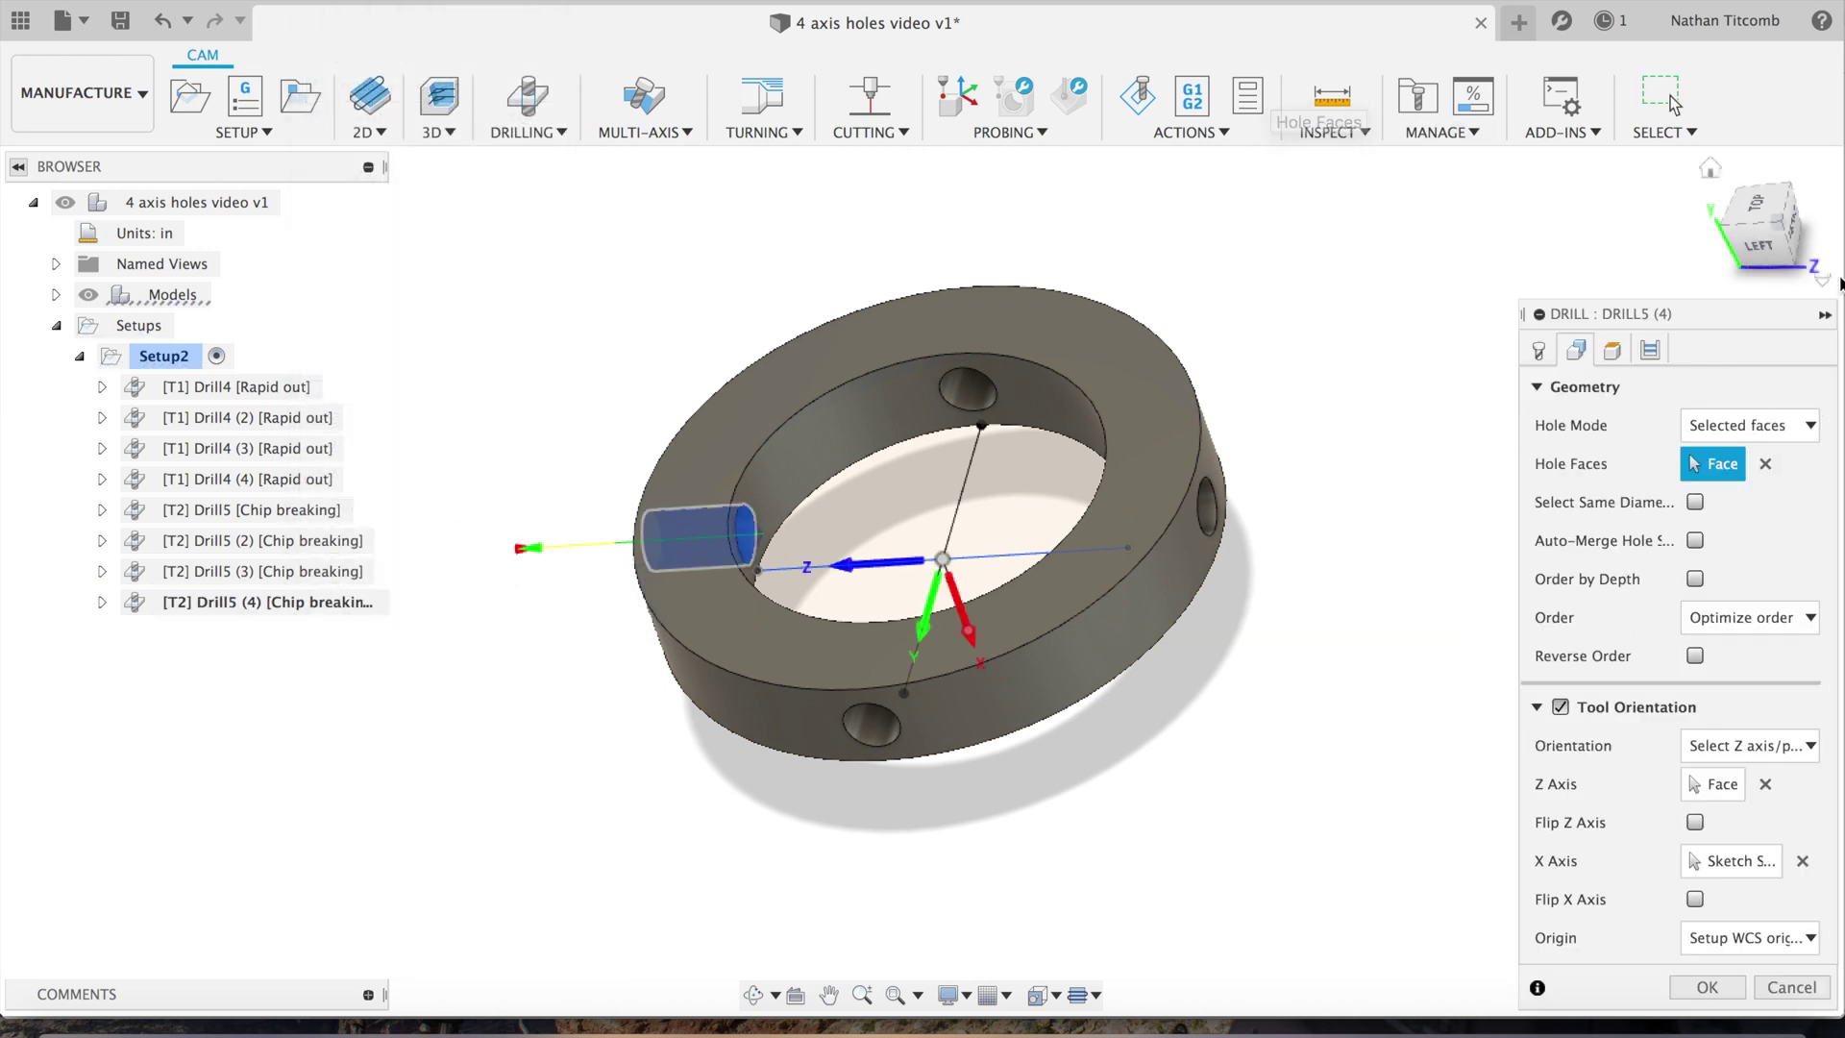
Replace the copied hole, setting the tool axis and hole face to the fourth radial hole.
left_click_drag(1763, 234, 1725, 219)
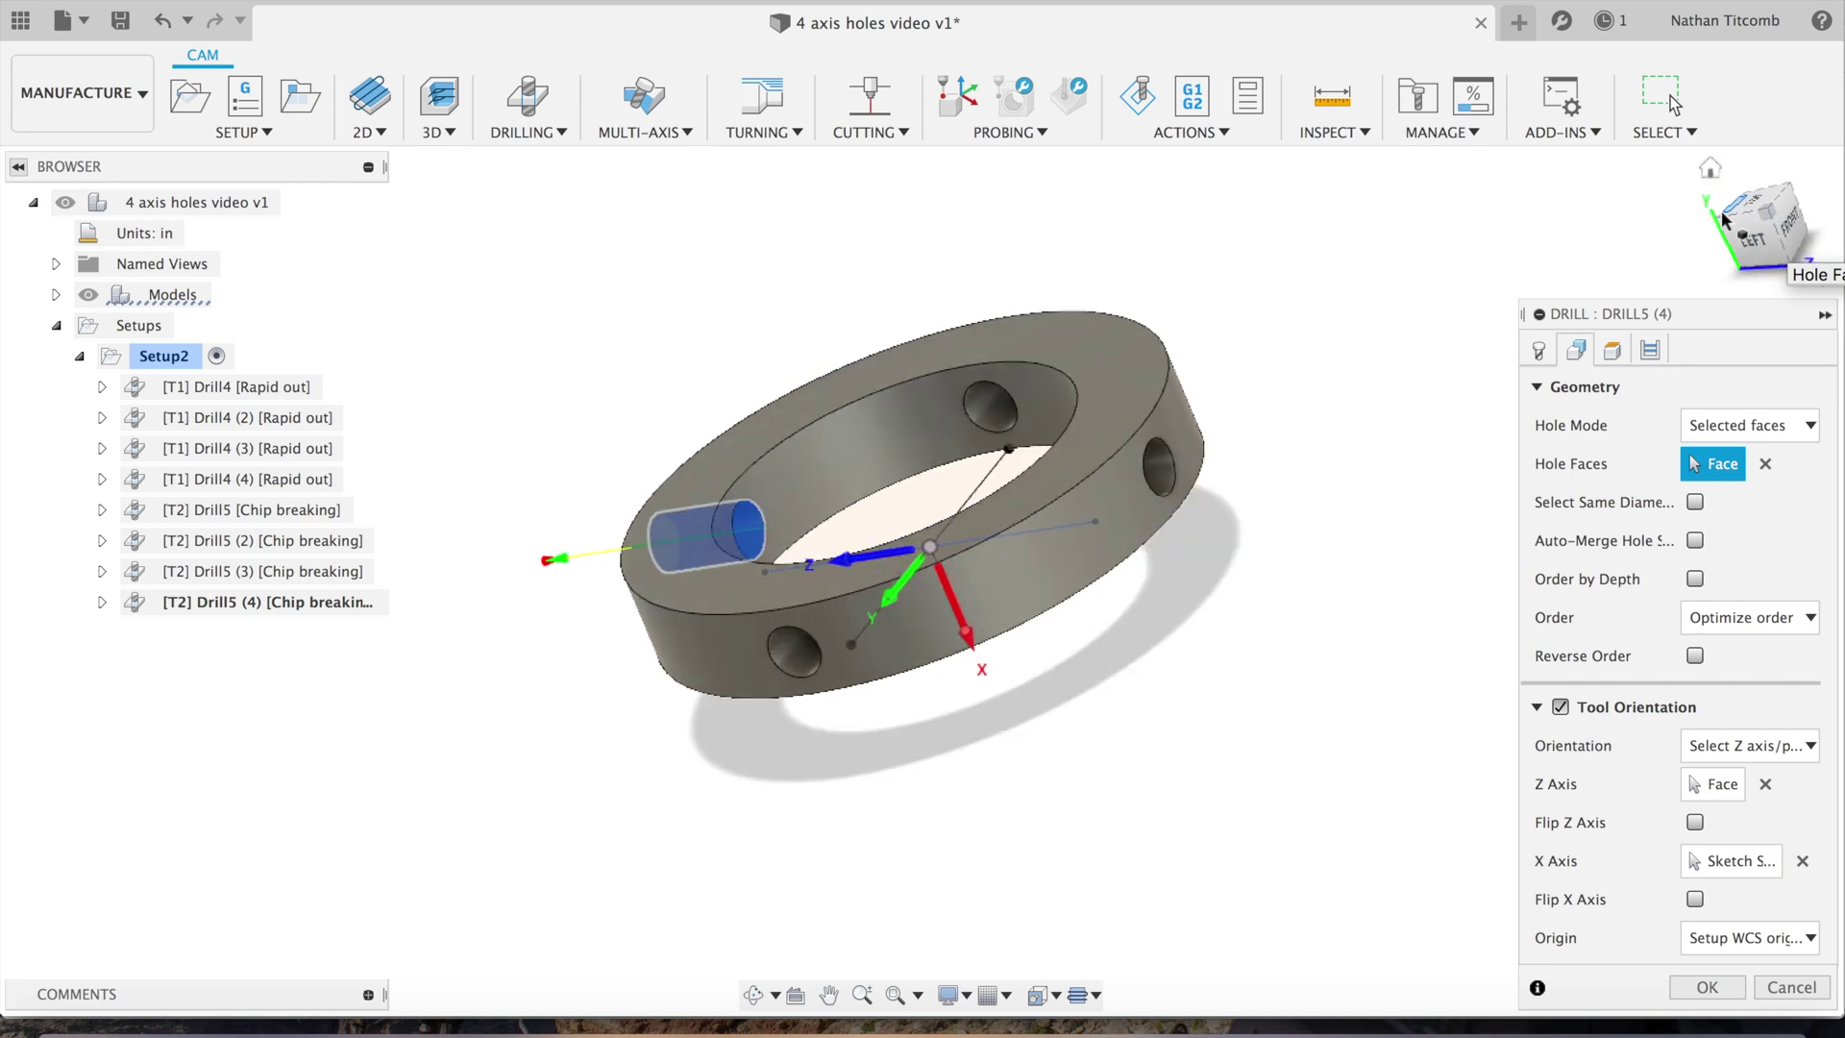
left_click(1765, 463)
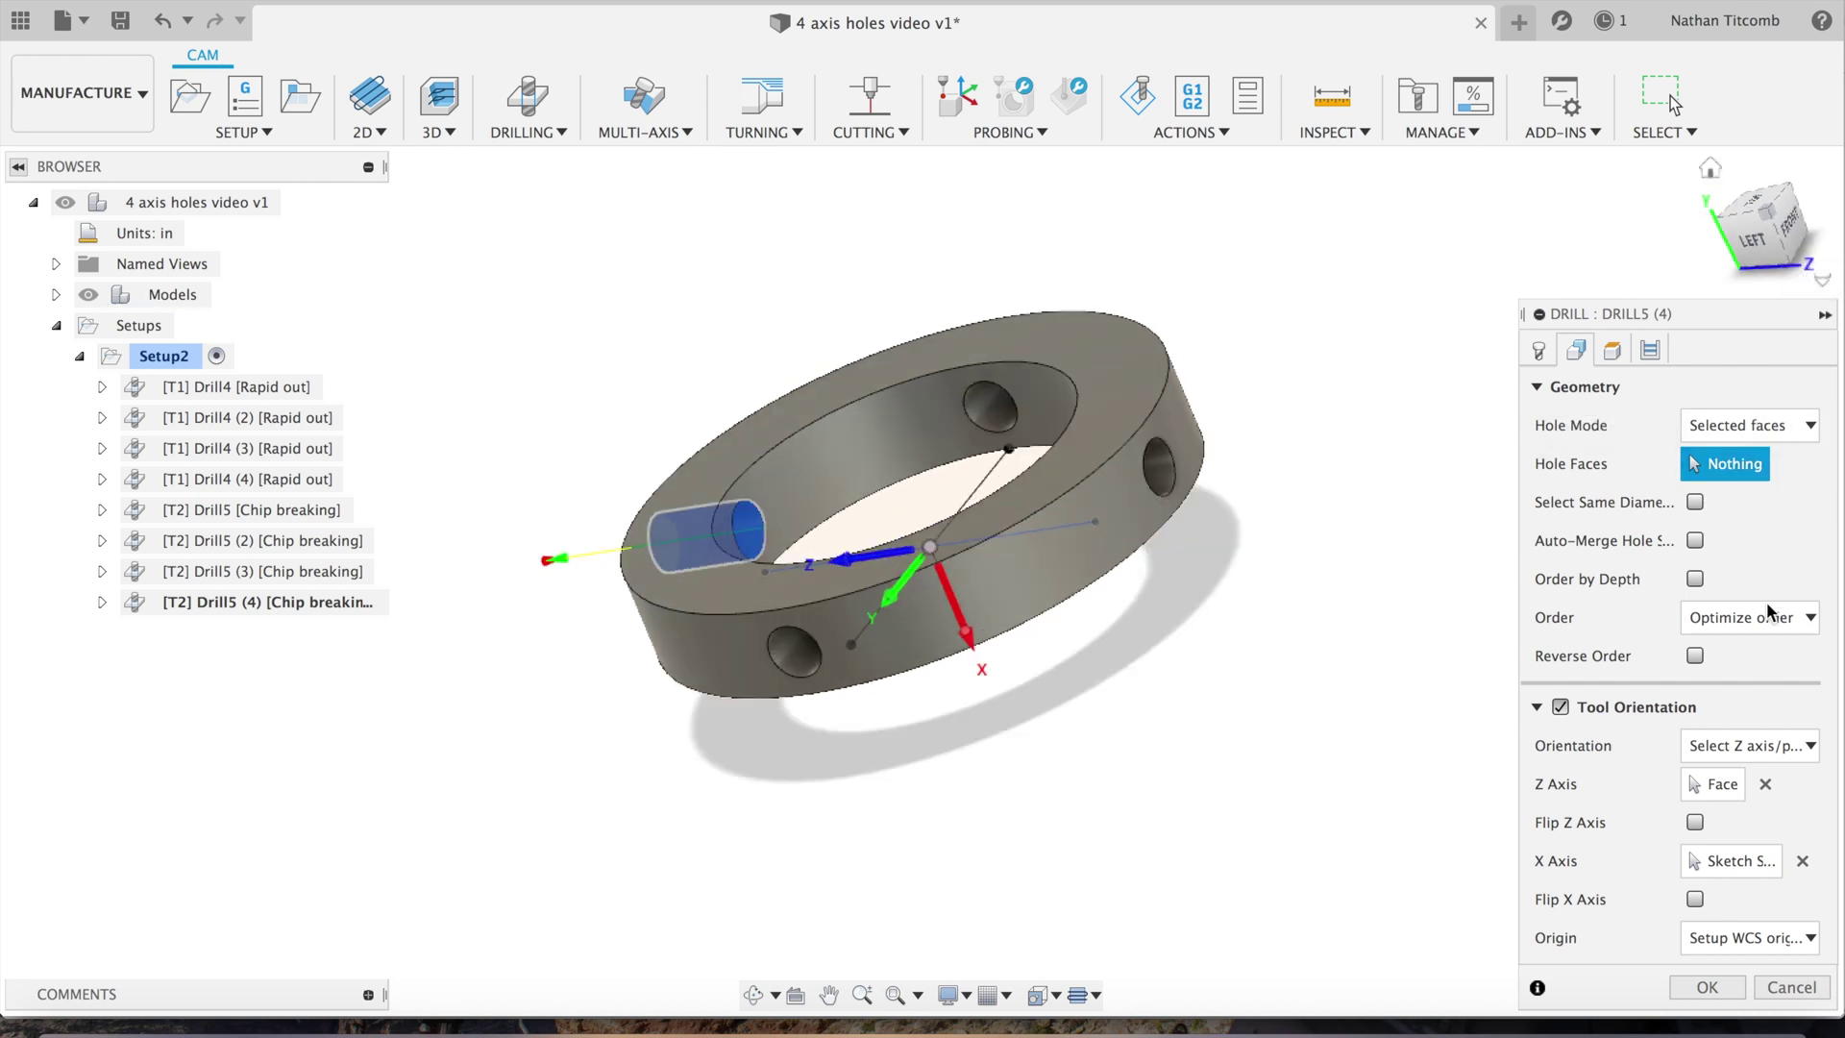
left_click(1713, 784)
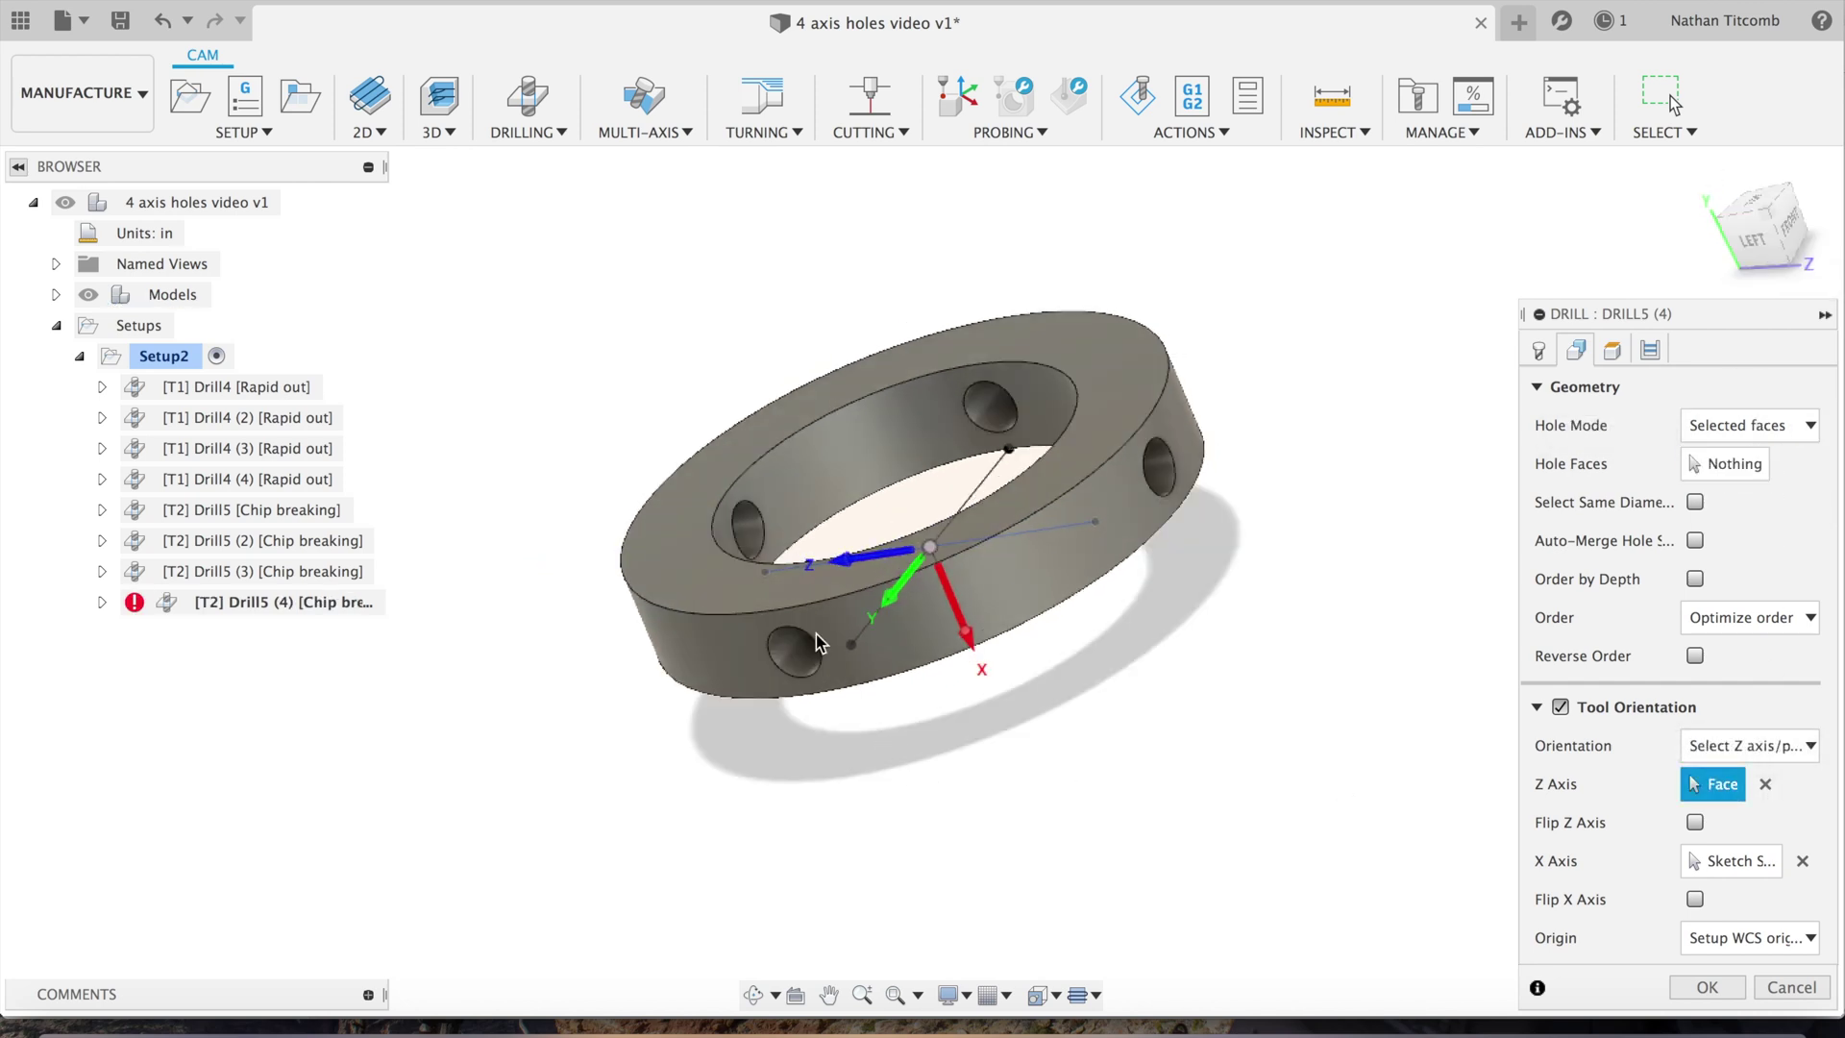
left_click(817, 668)
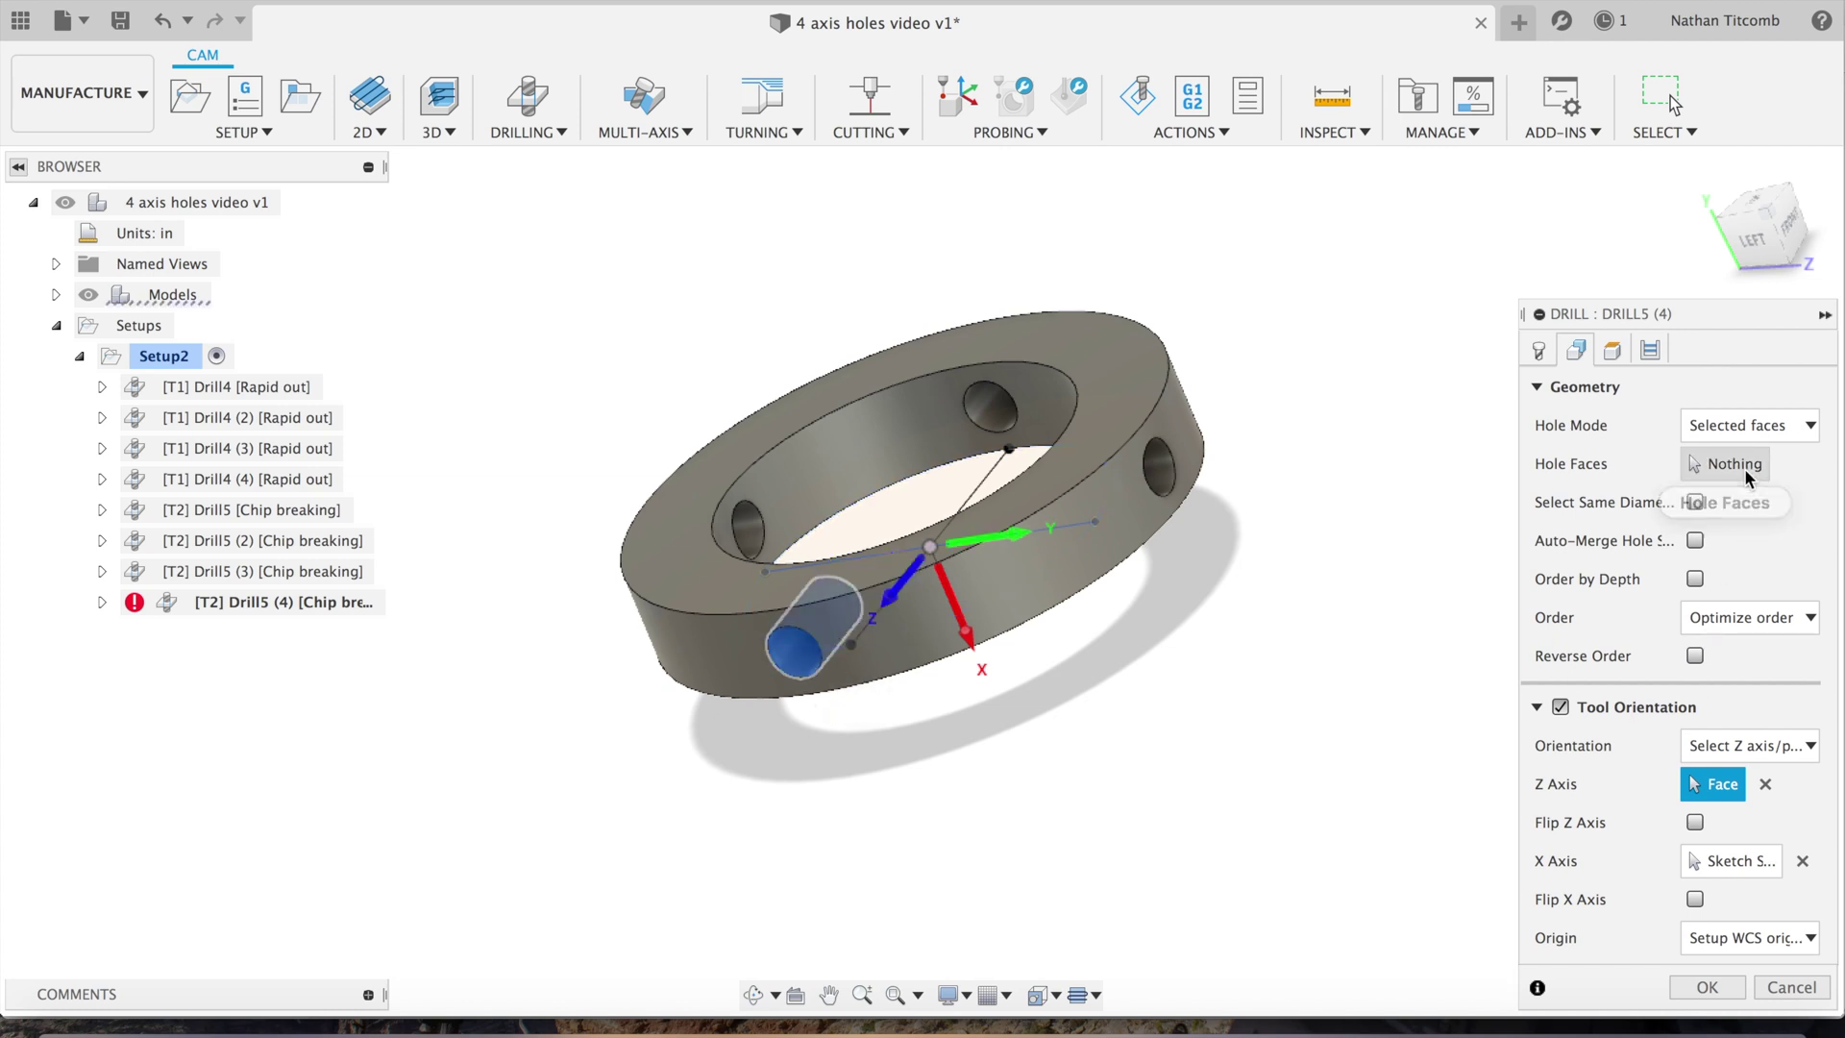
left_click(1730, 465)
left_click(794, 657)
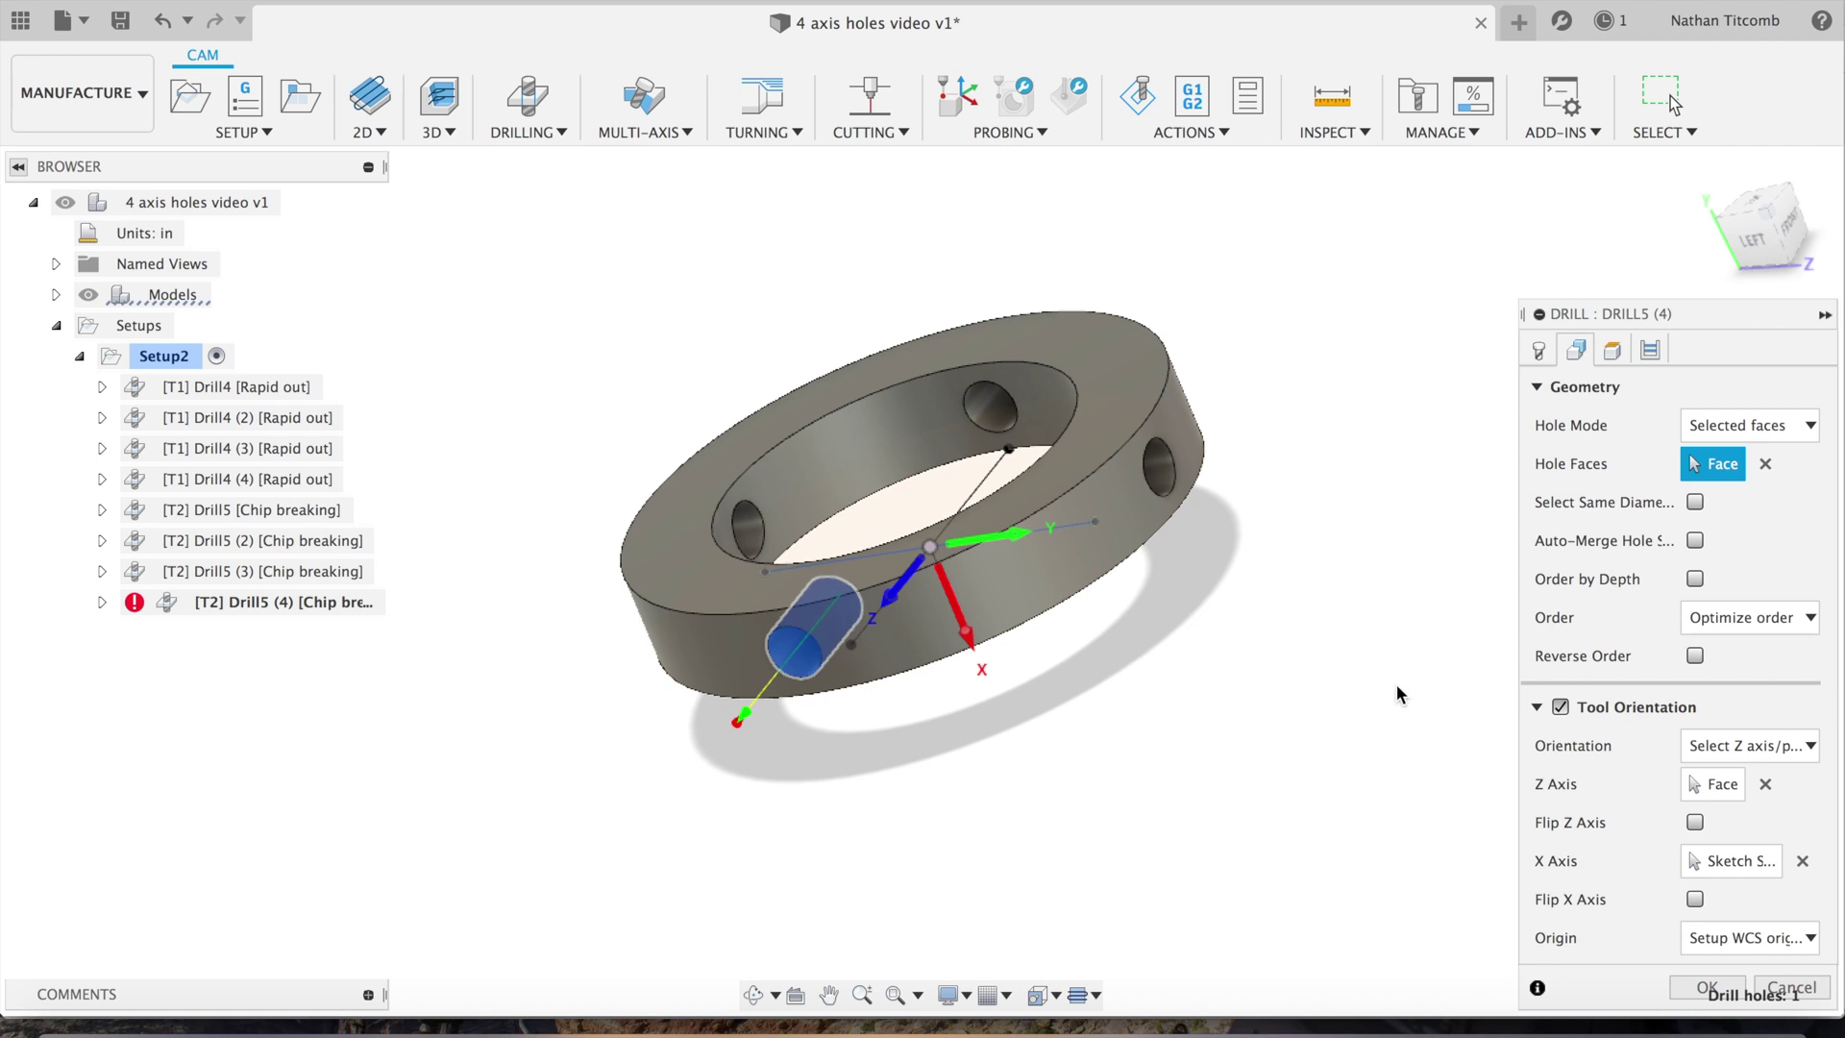
Check the heights and chip-breaking cycle, then accept to generate the Drill5 (4) toolpath.
left_click(1614, 350)
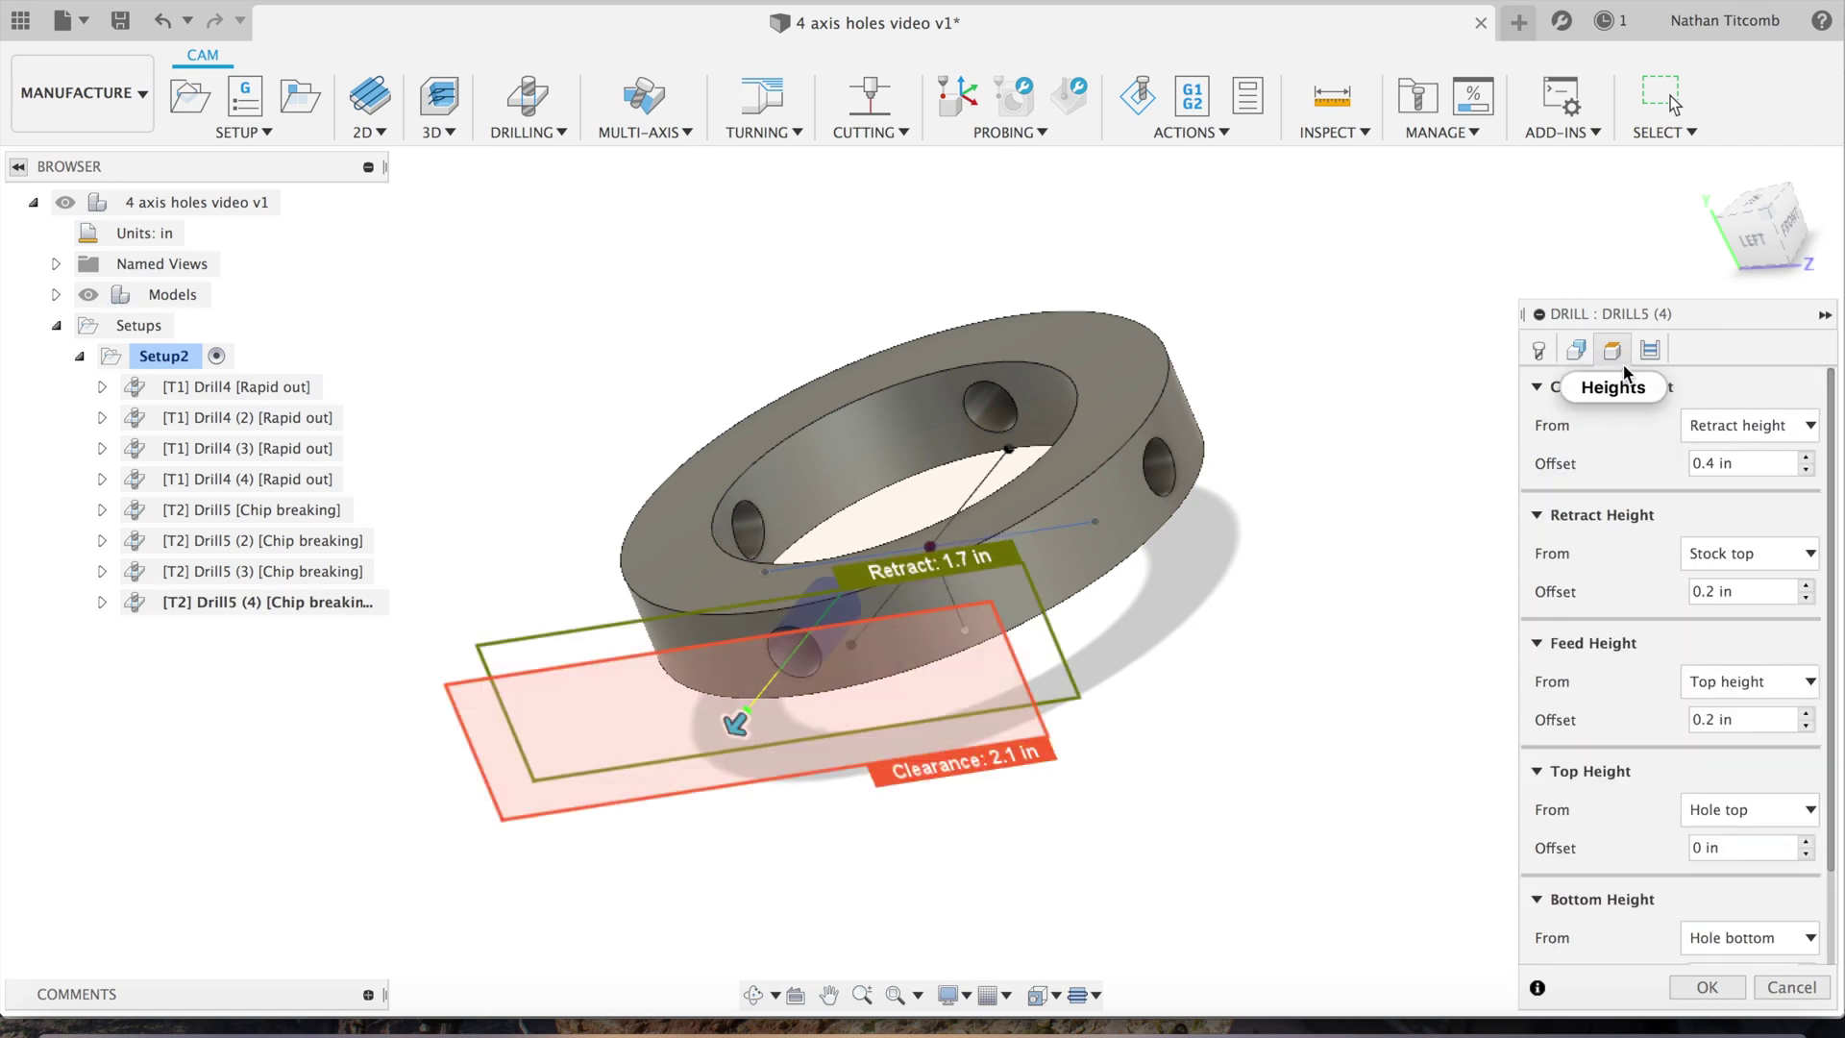
left_click(1650, 350)
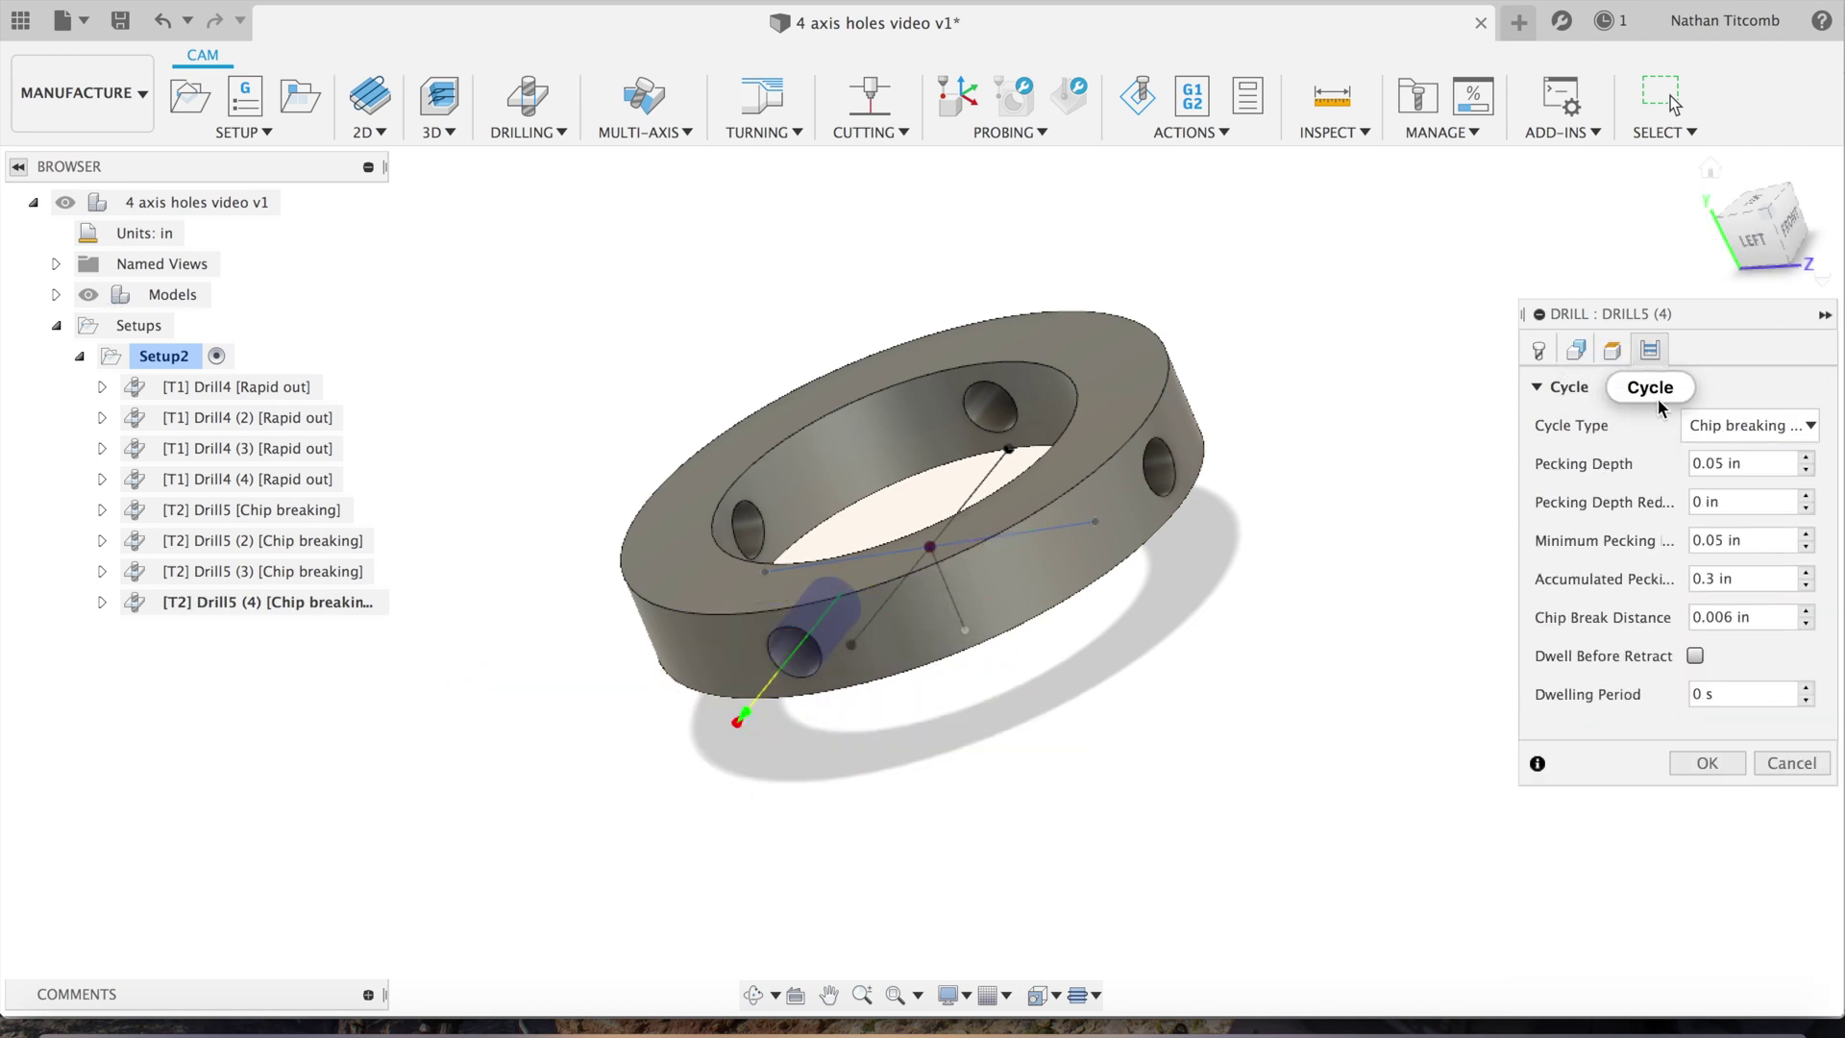
left_click(1709, 762)
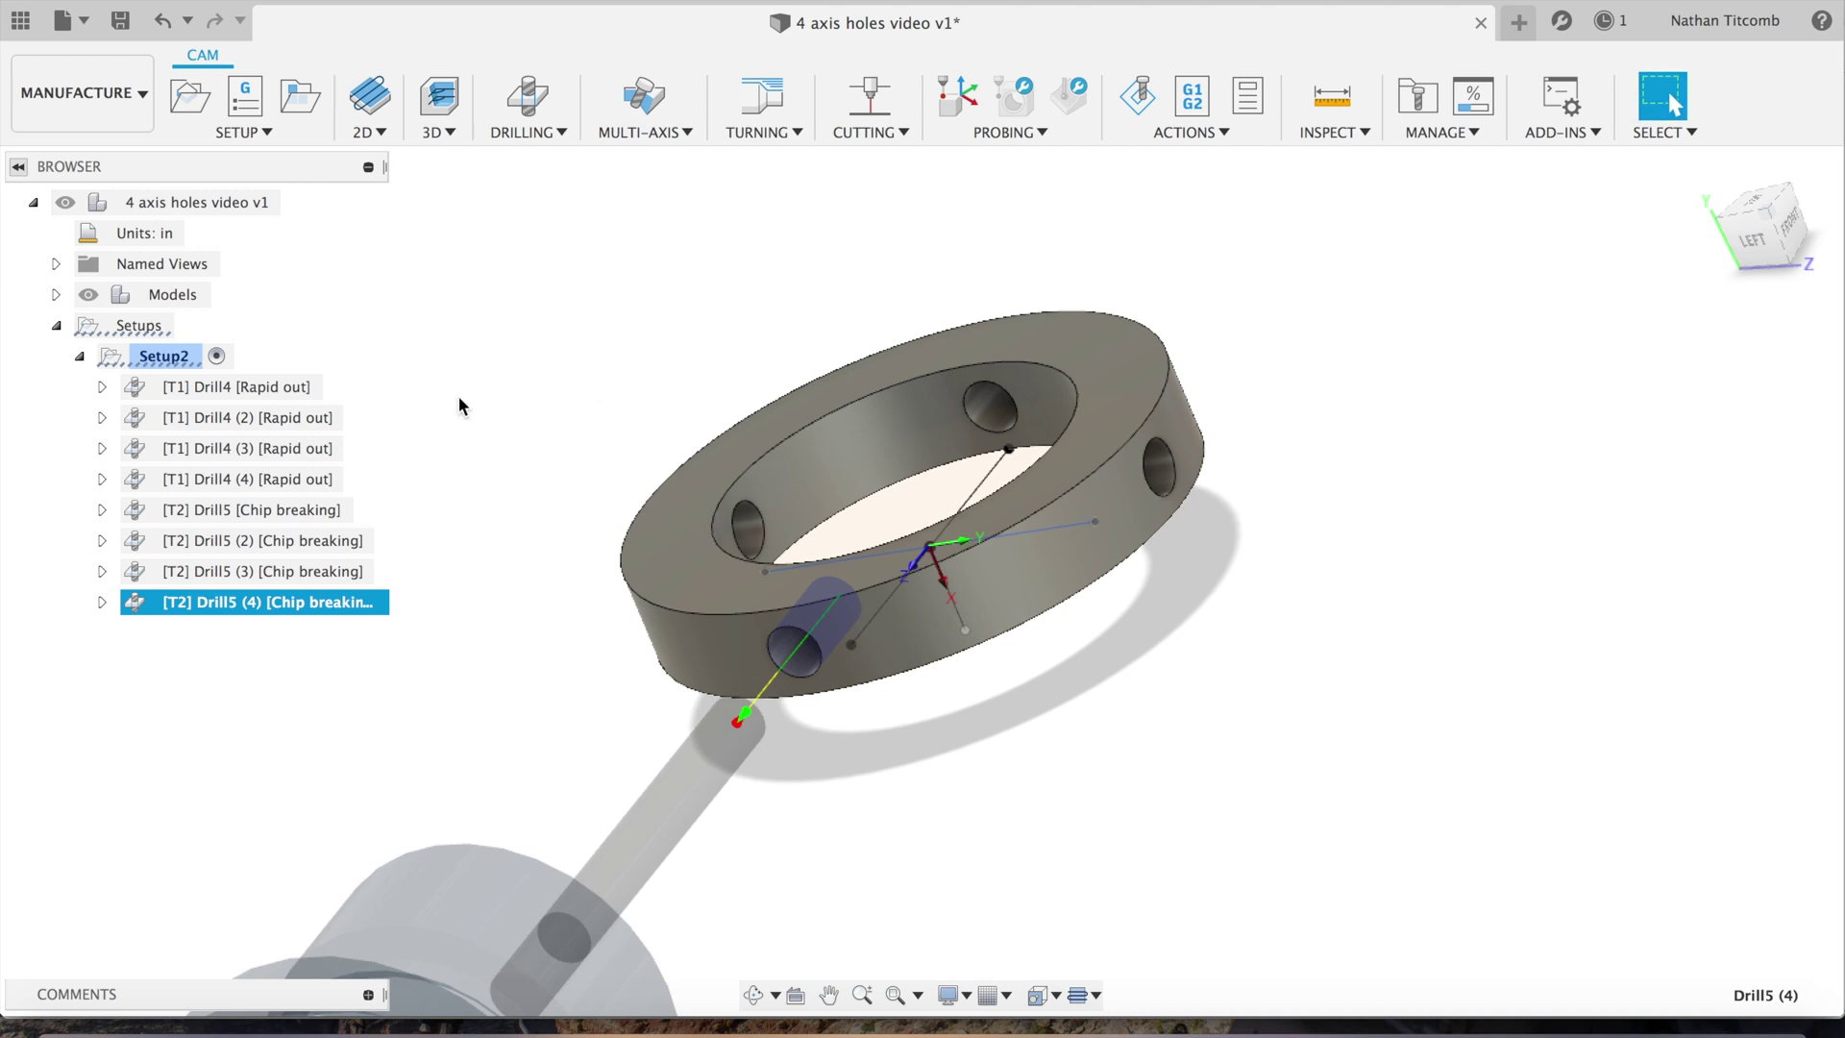
Select Setup2, launch its simulation, and play through all eight drilling operations.
left_click_drag(1774, 206, 1630, 61)
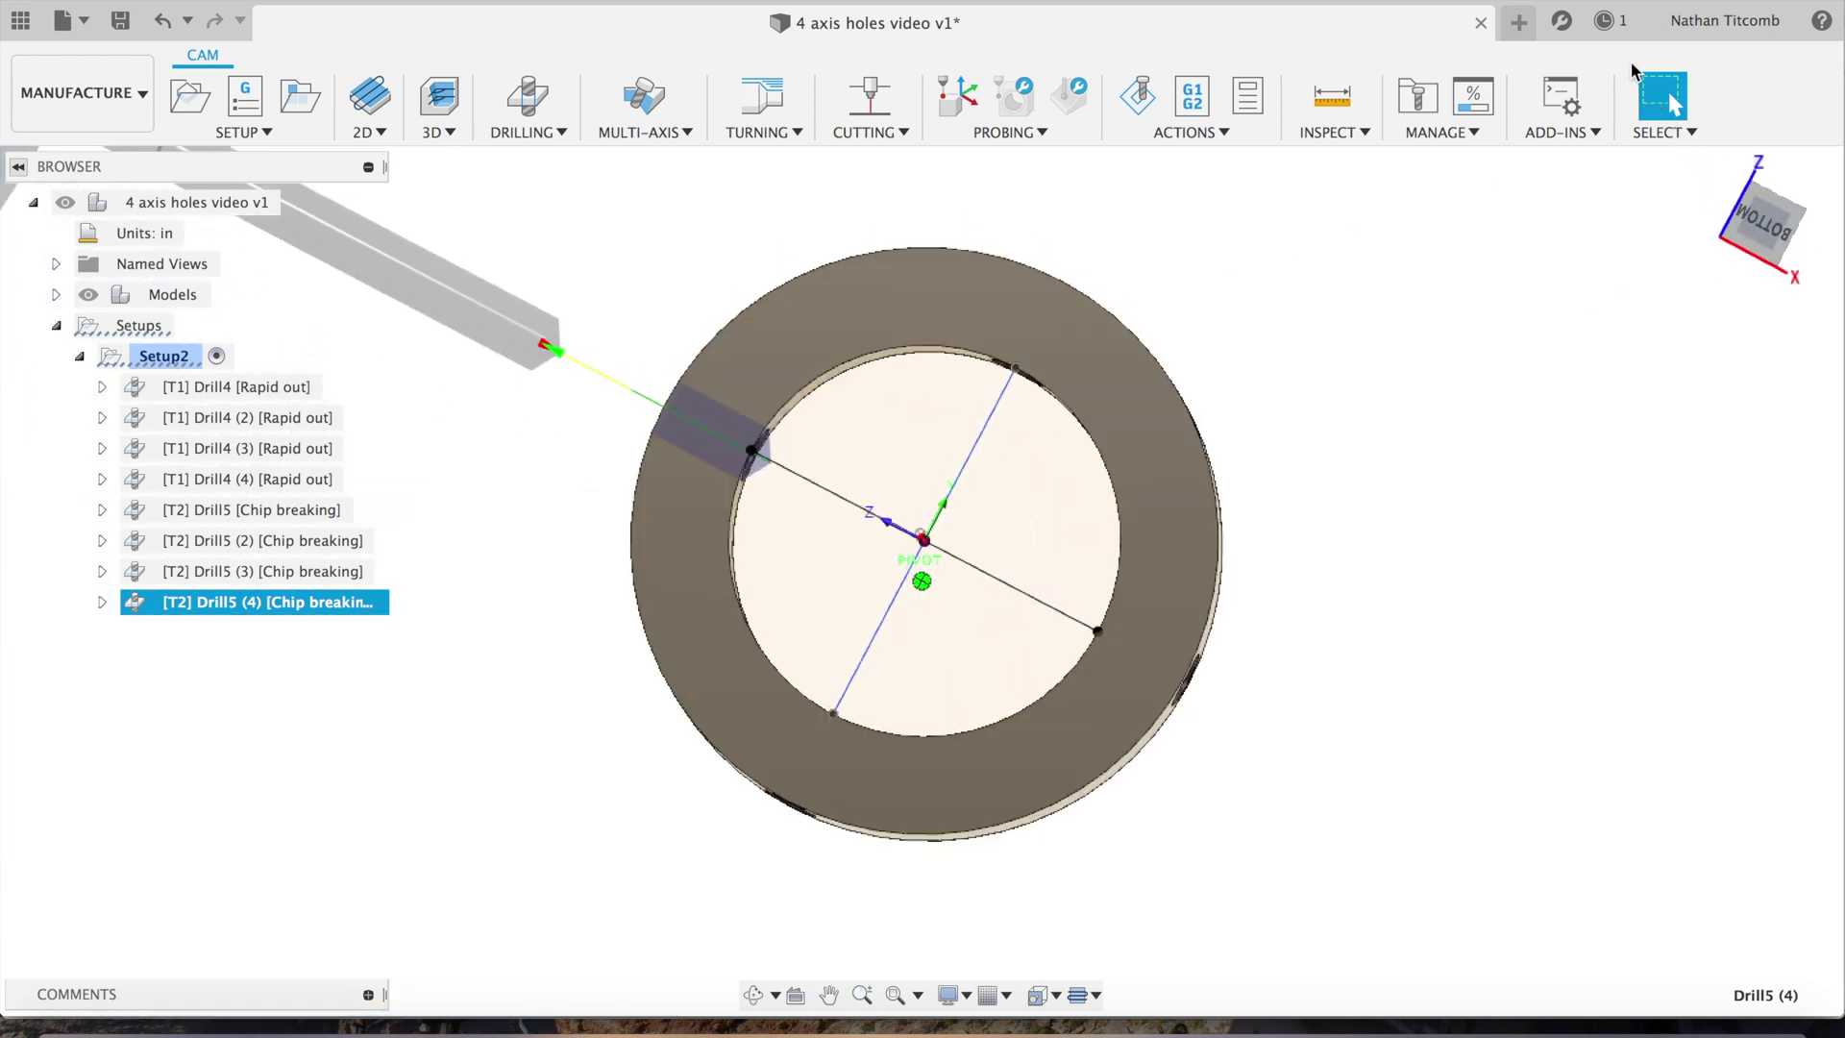
left_click(177, 354)
left_click(1142, 98)
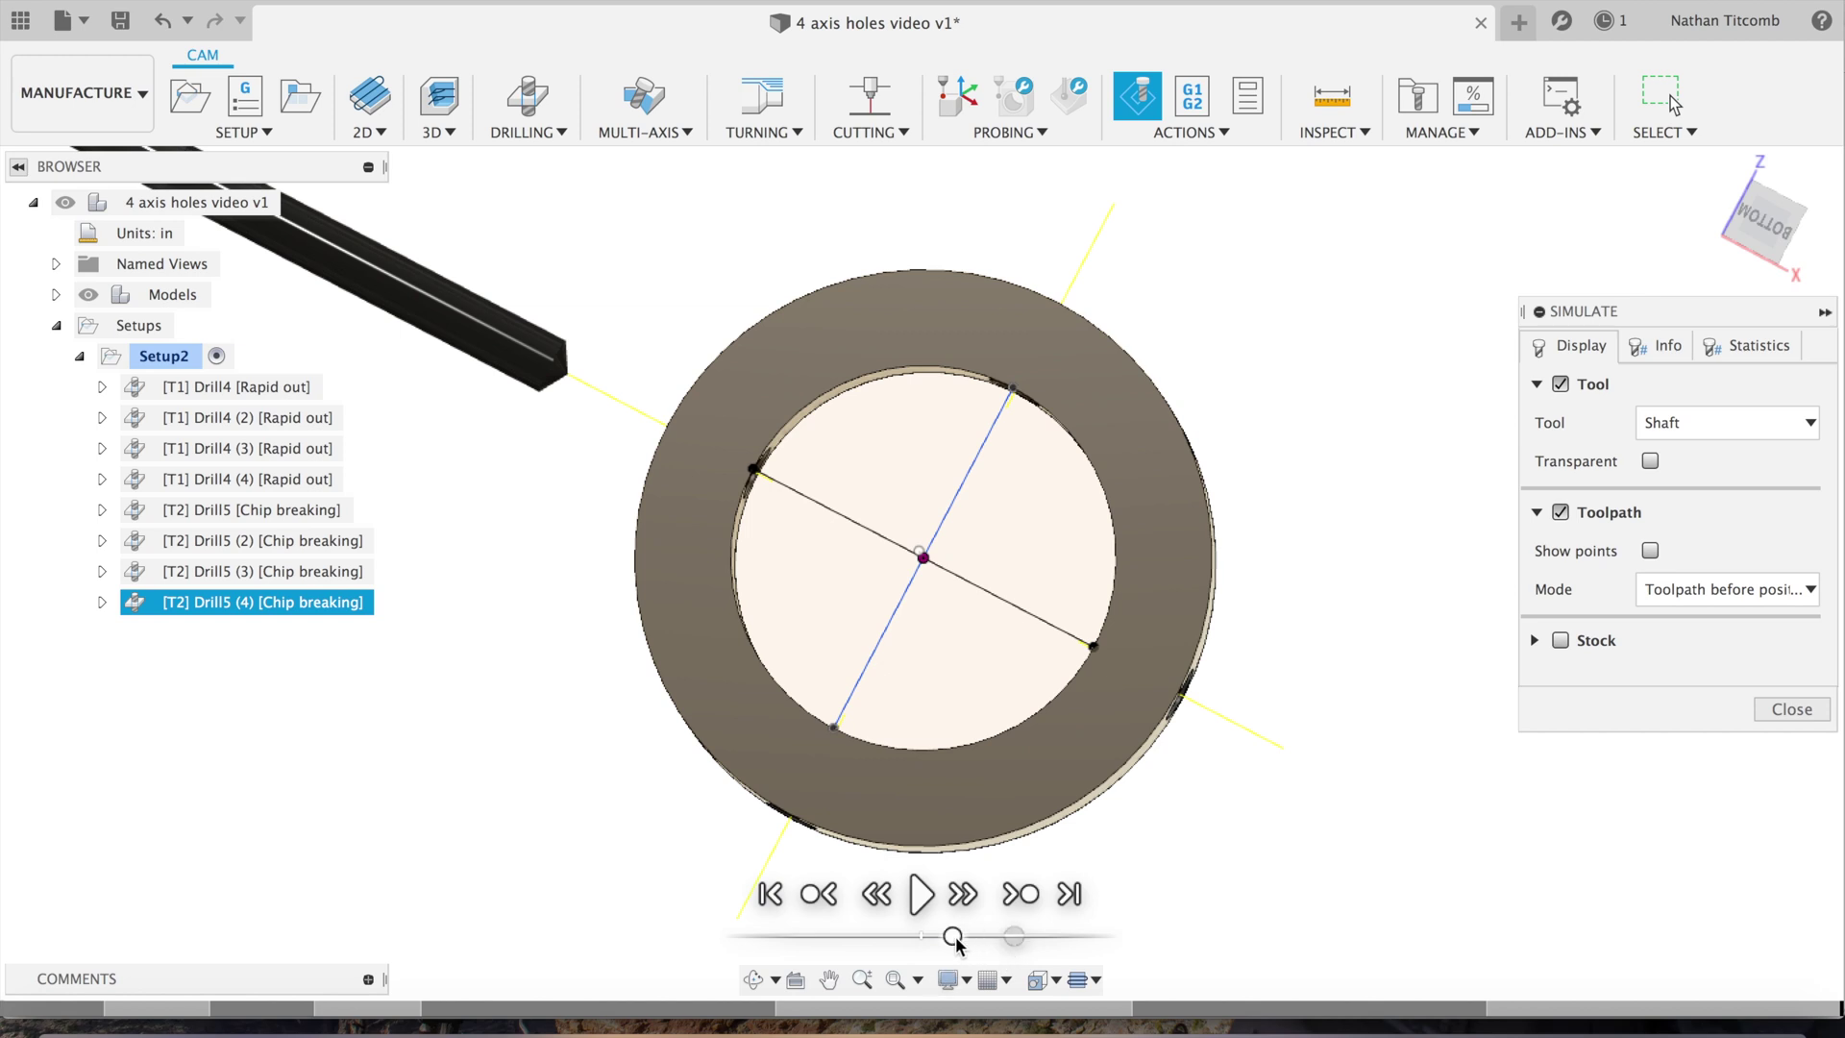
left_click(921, 894)
Close the simulation, preview the Drill4 (2) toolpath, then clear the operation selection.
left_click(1788, 709)
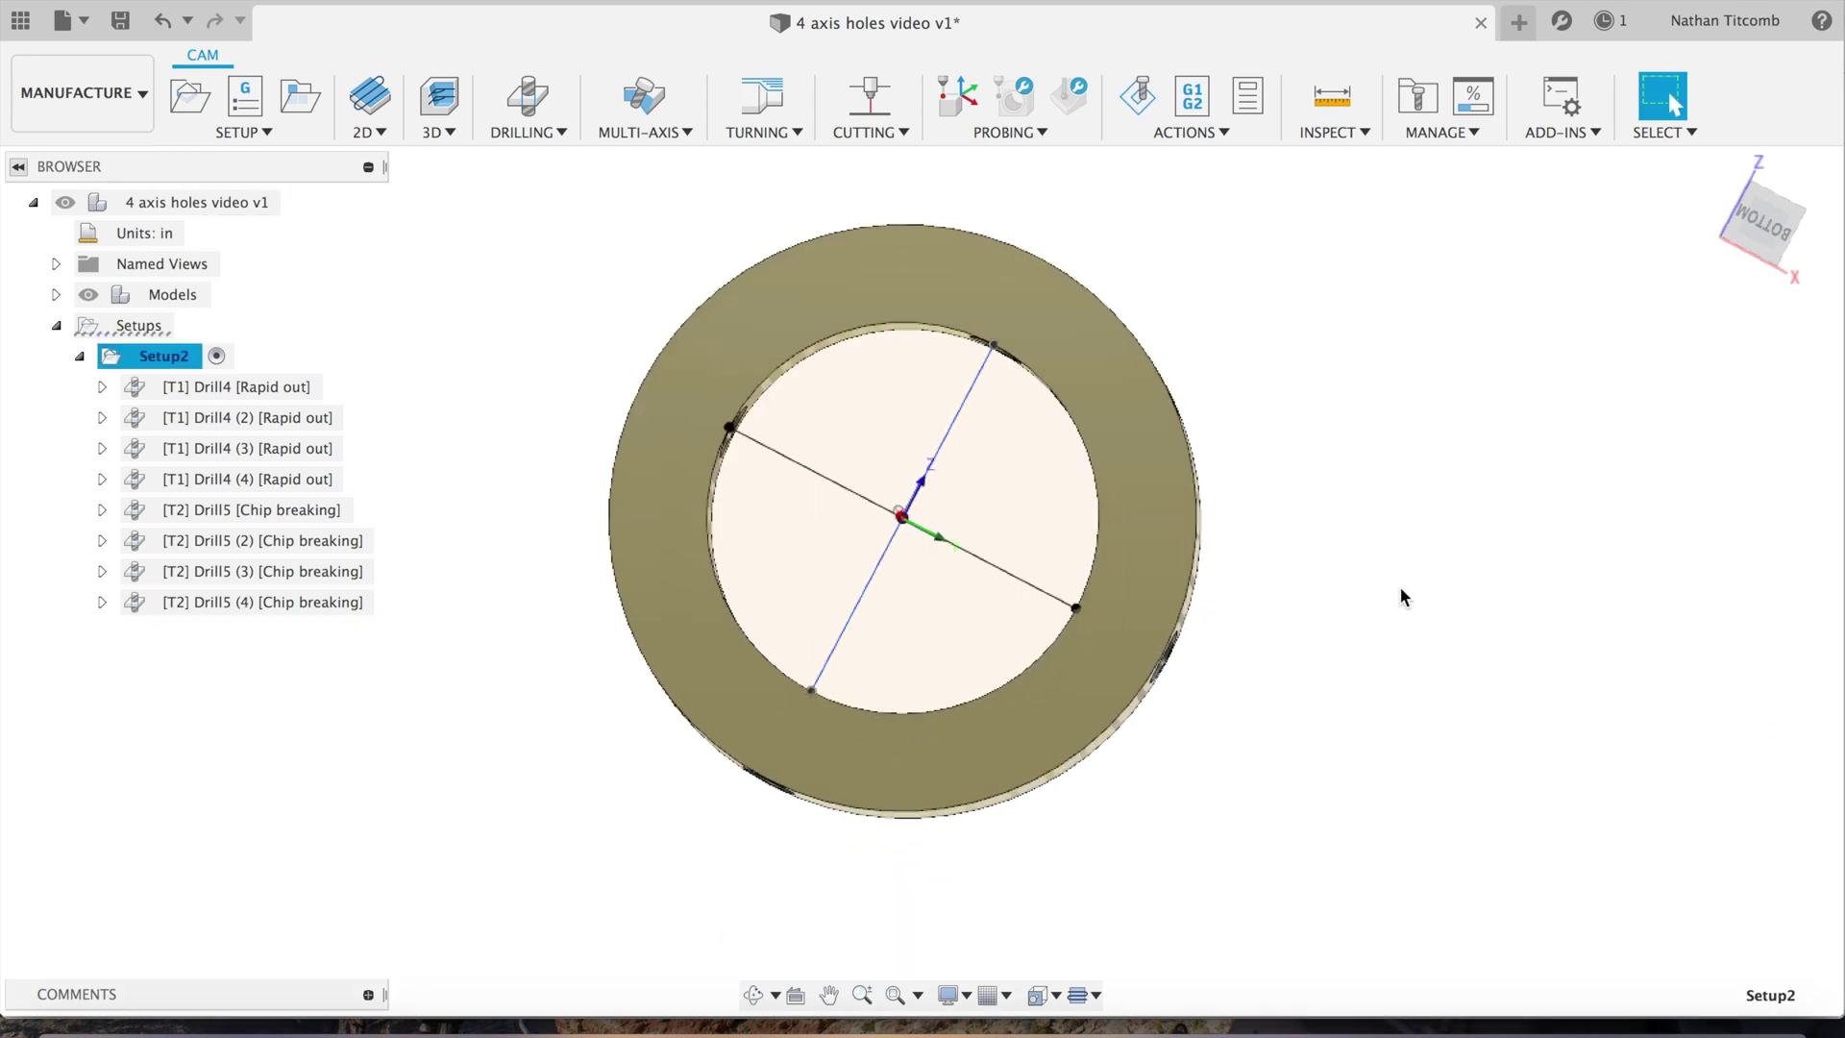
left_click(223, 421)
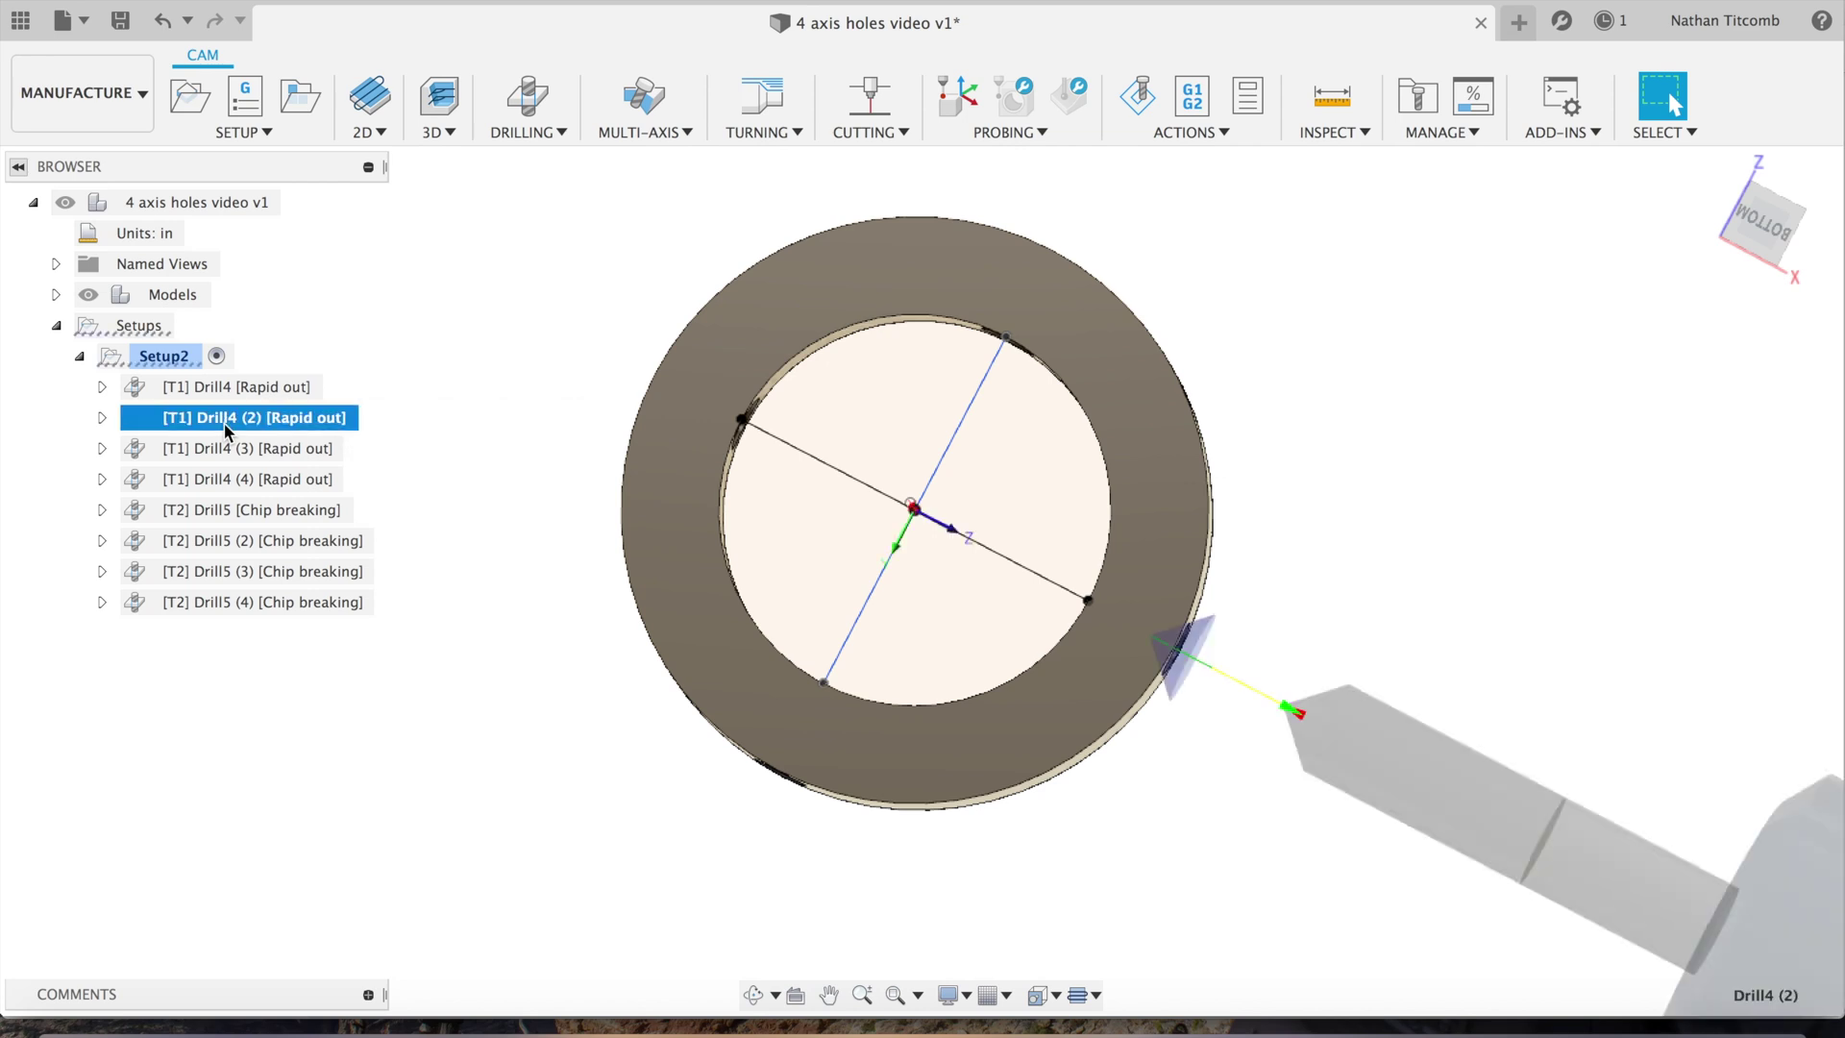
left_click(522, 763)
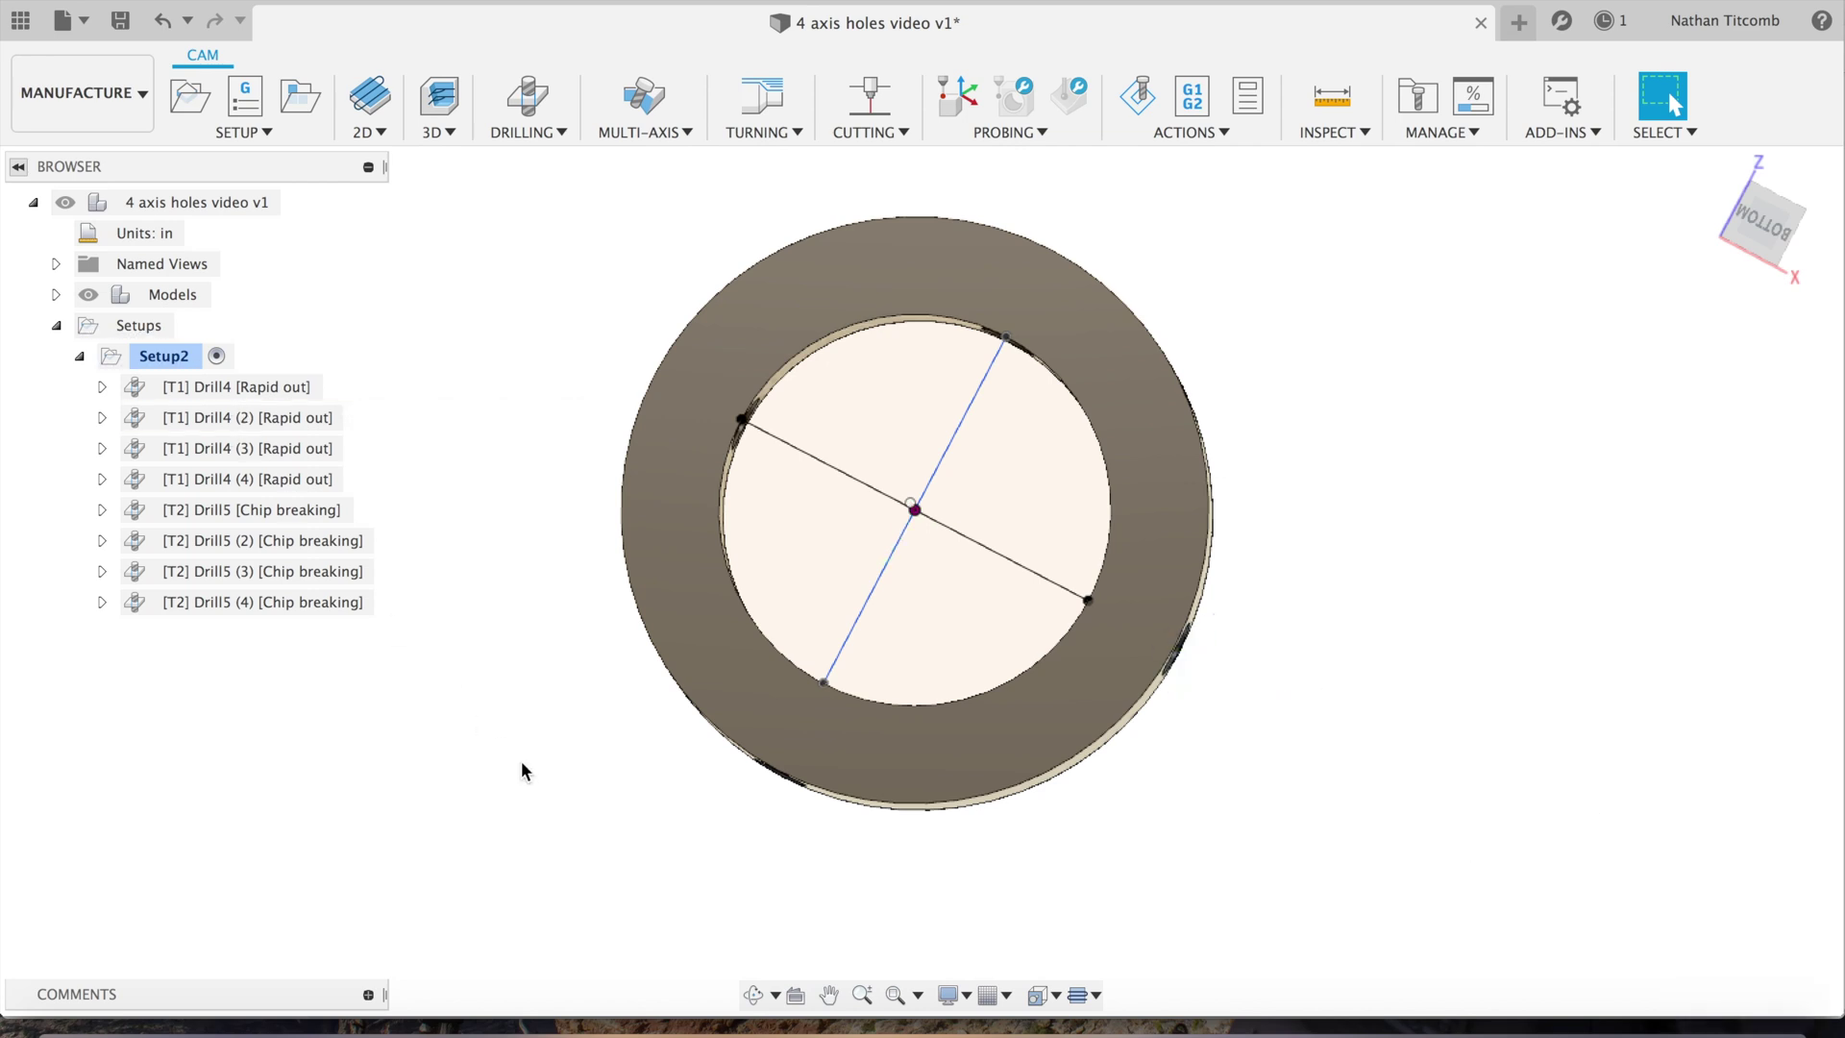